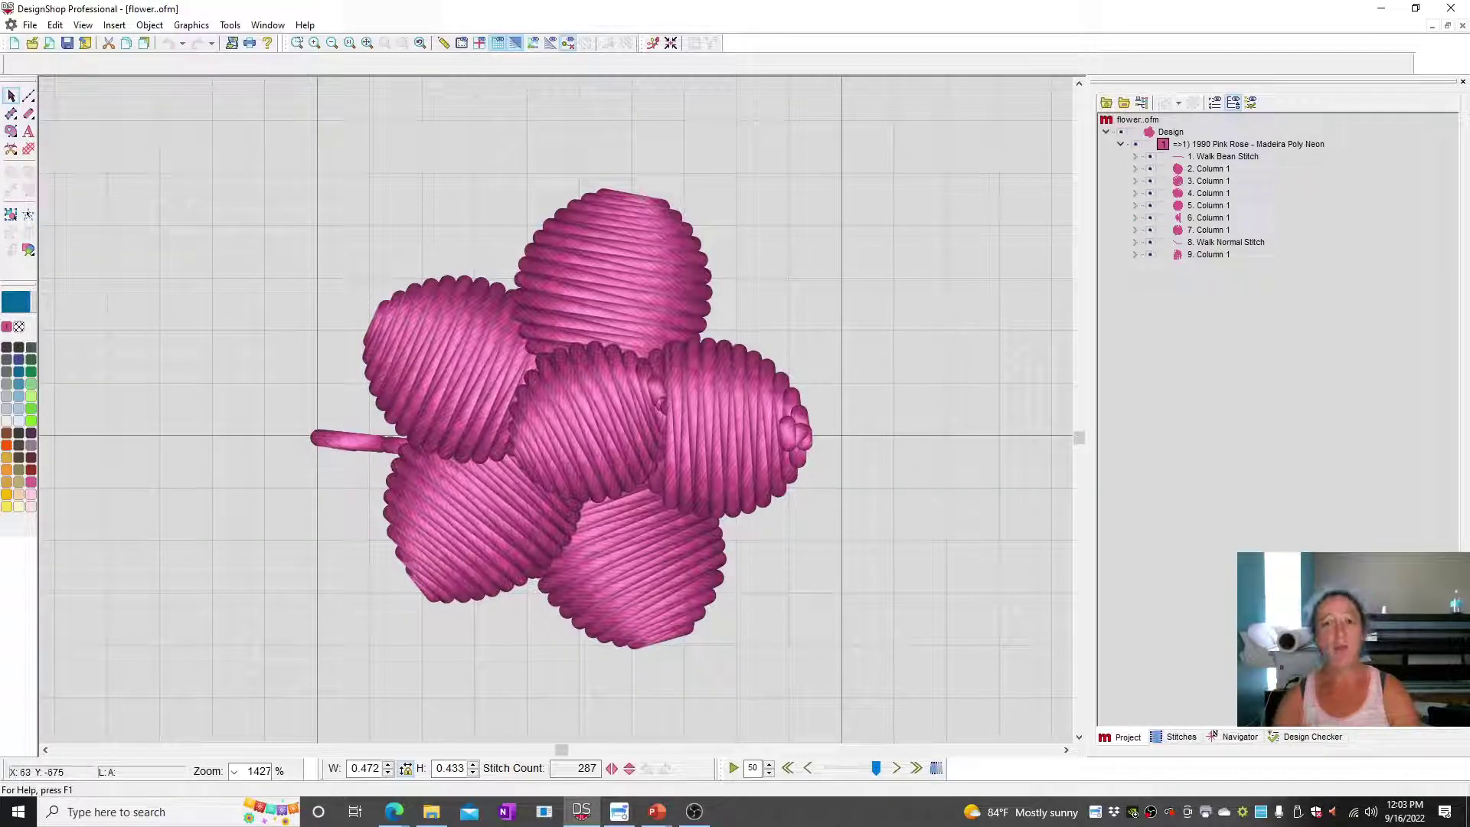
Digitize a Jump walk with stitch length 20 from the stem's outer end to the inner edge of the flower's centre.
{"action": "left_click", "coordinate": [28, 95]}
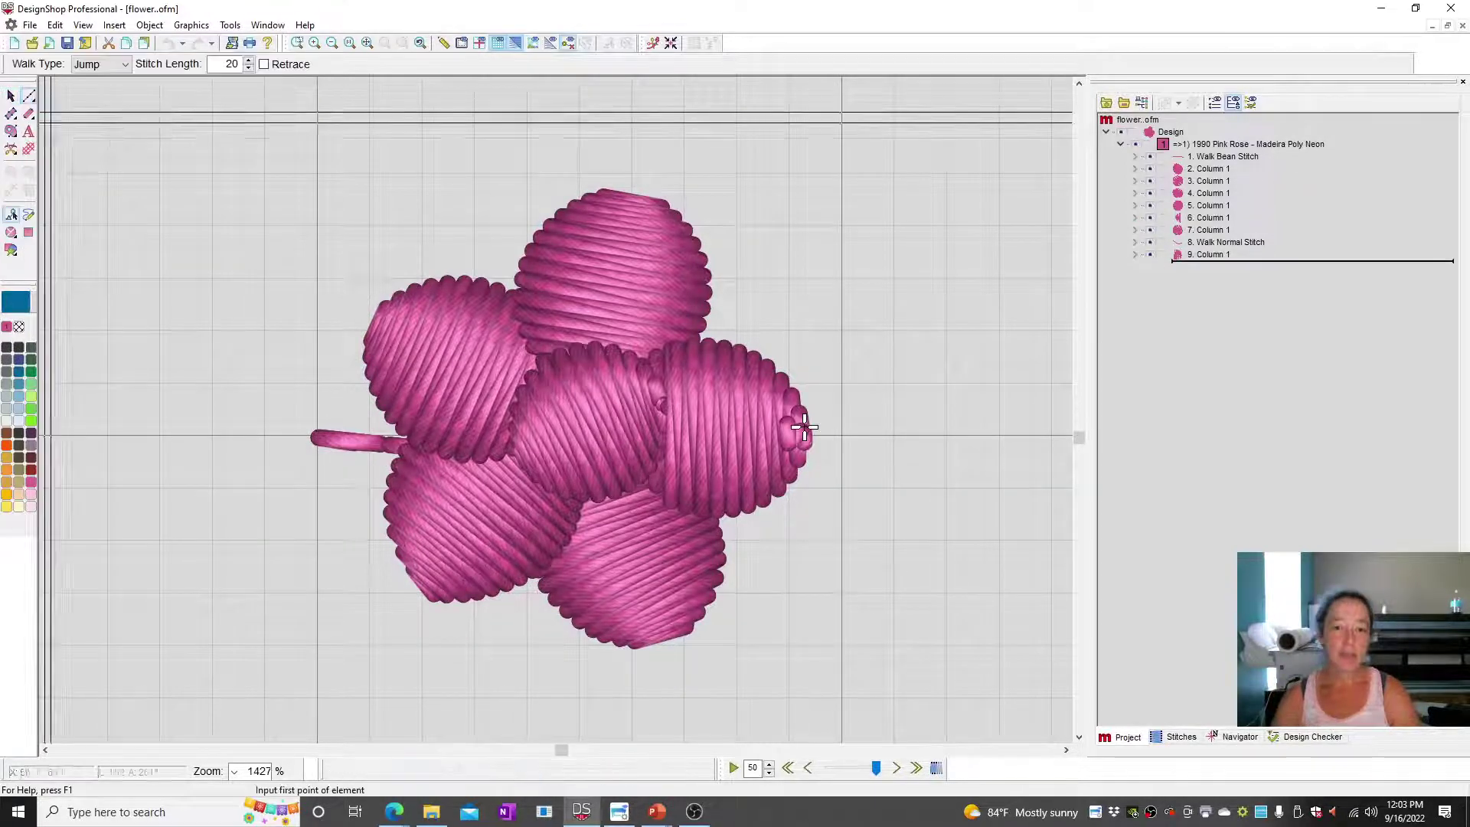
{"action": "left_click", "coordinate": [317, 436]}
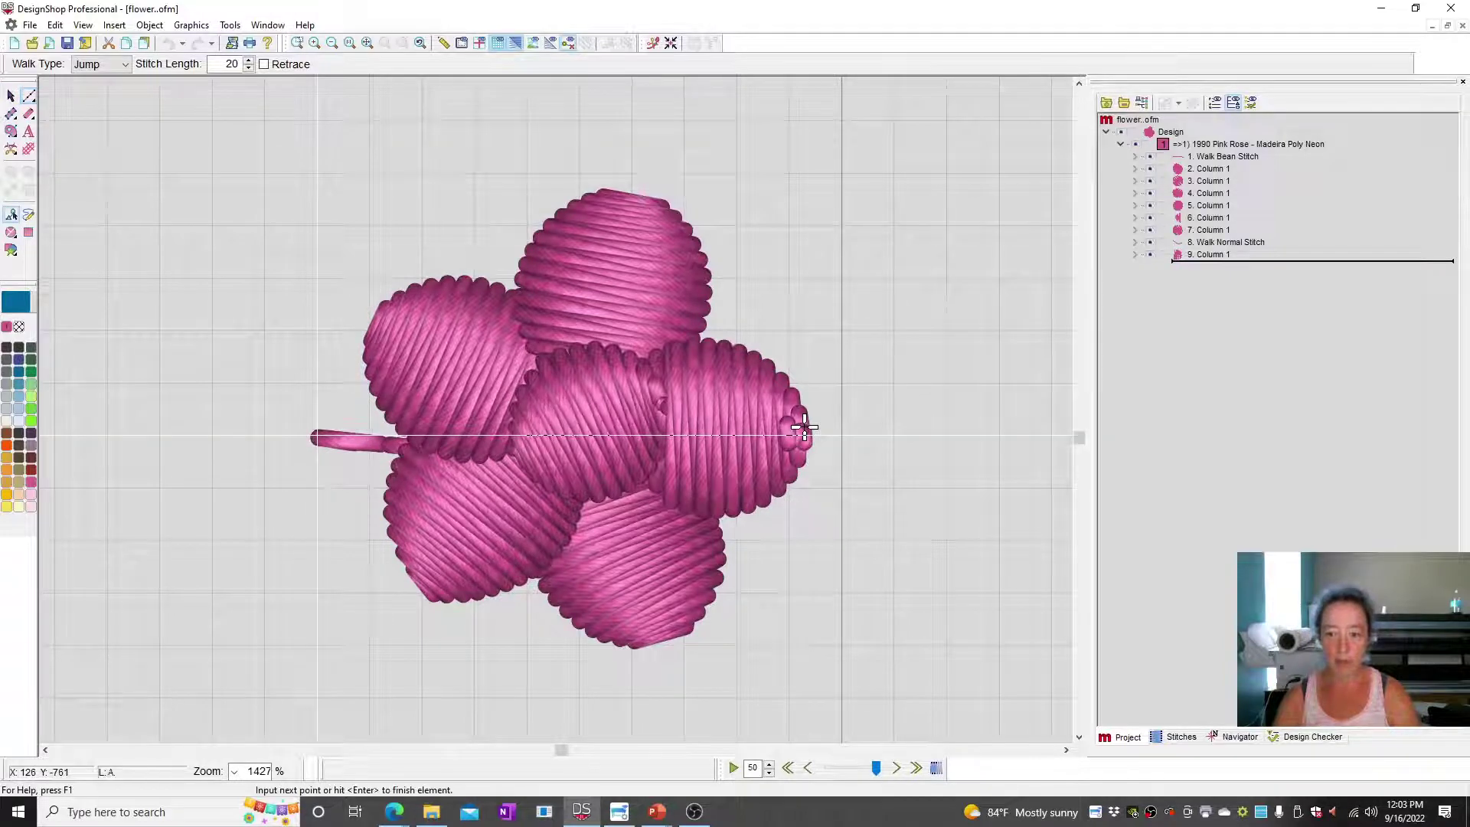
{"action": "left_click", "coordinate": [517, 434]}
{"action": "key", "text": "Return"}
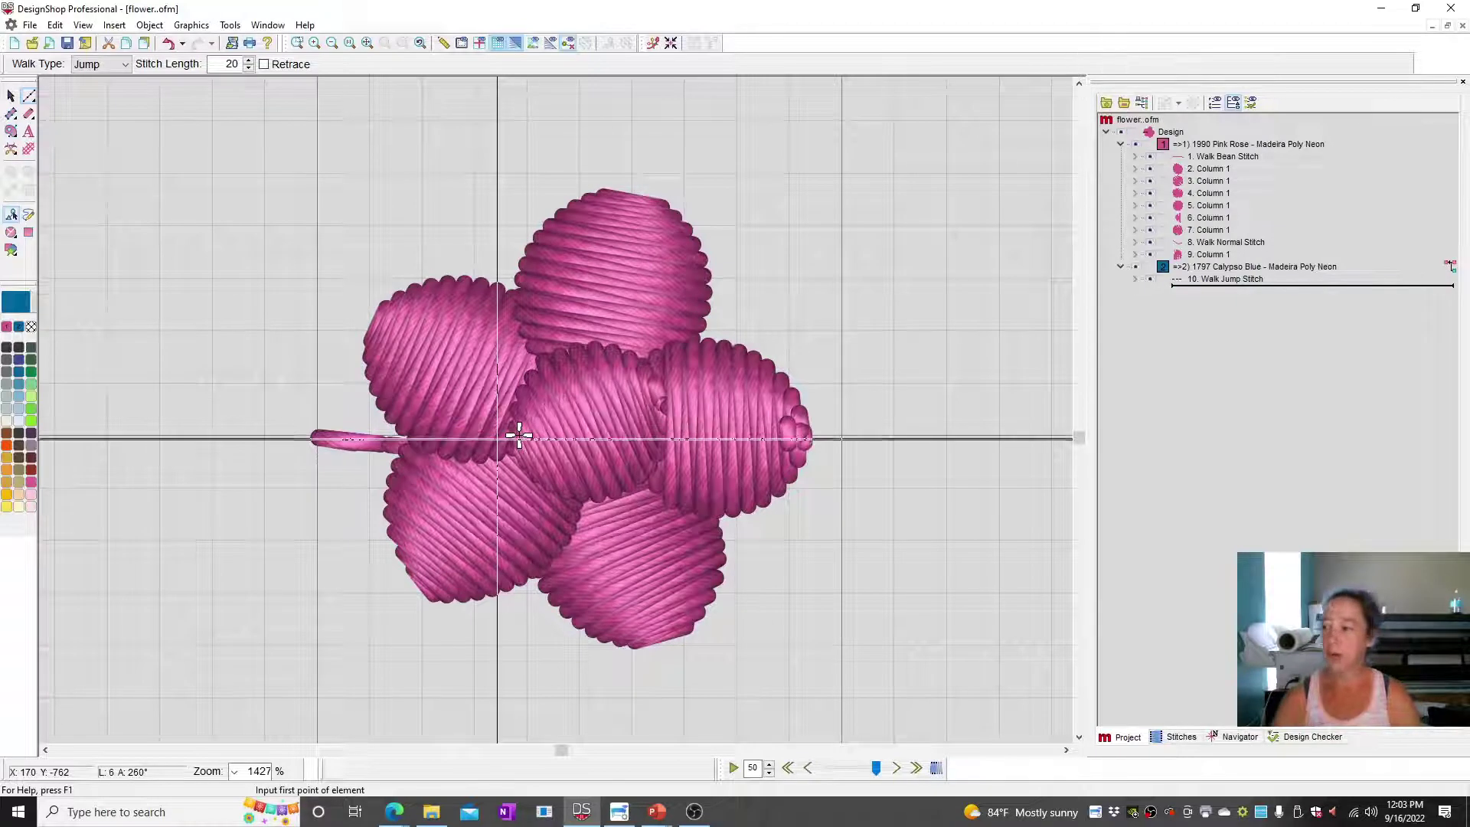
Digitize a blue satin Column 1 petal over the flower's lower-left petal, following its outline from the centre outward.
{"action": "key", "text": "c"}
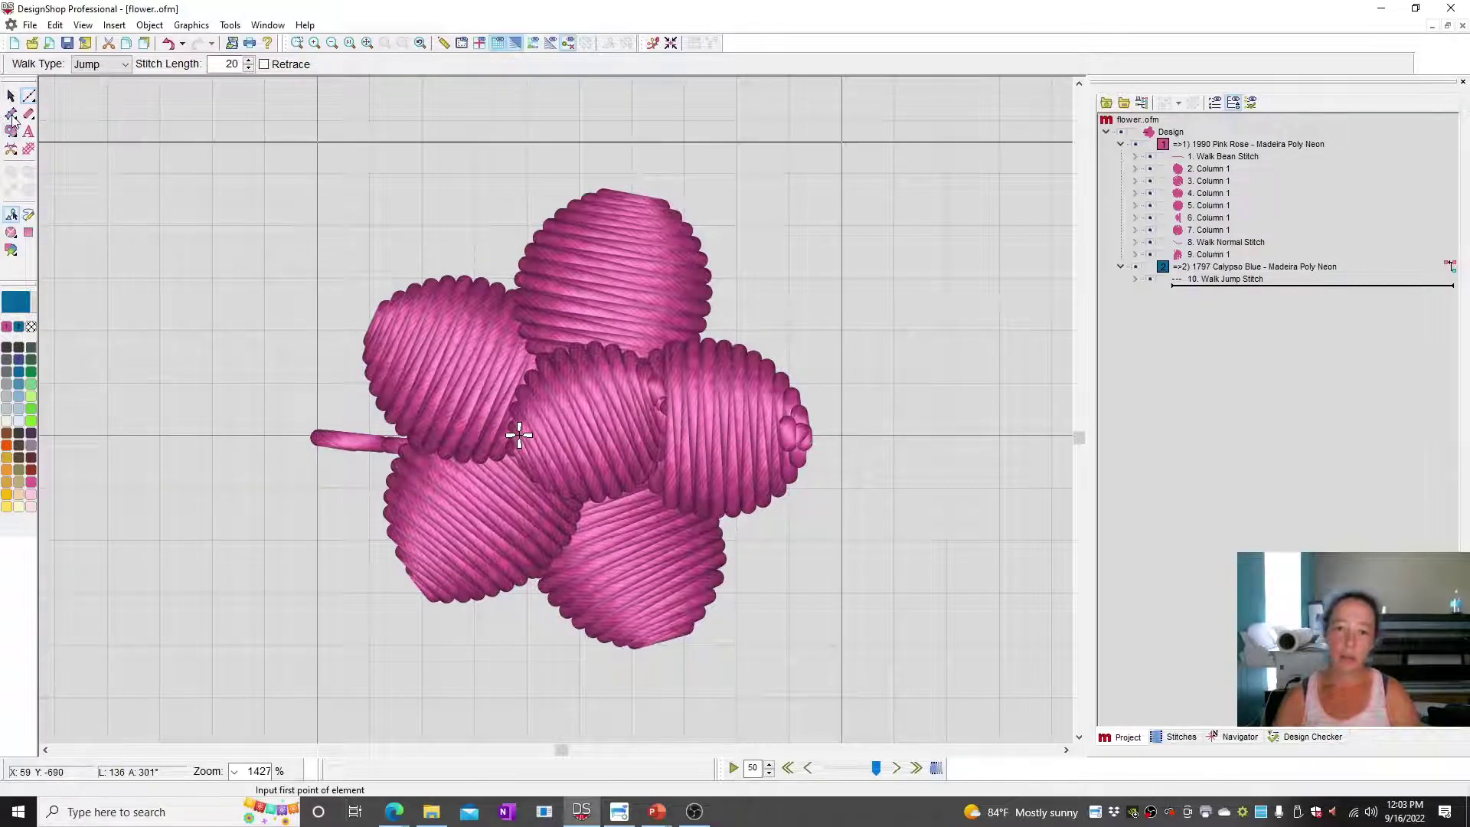
{"action": "left_click", "coordinate": [518, 434]}
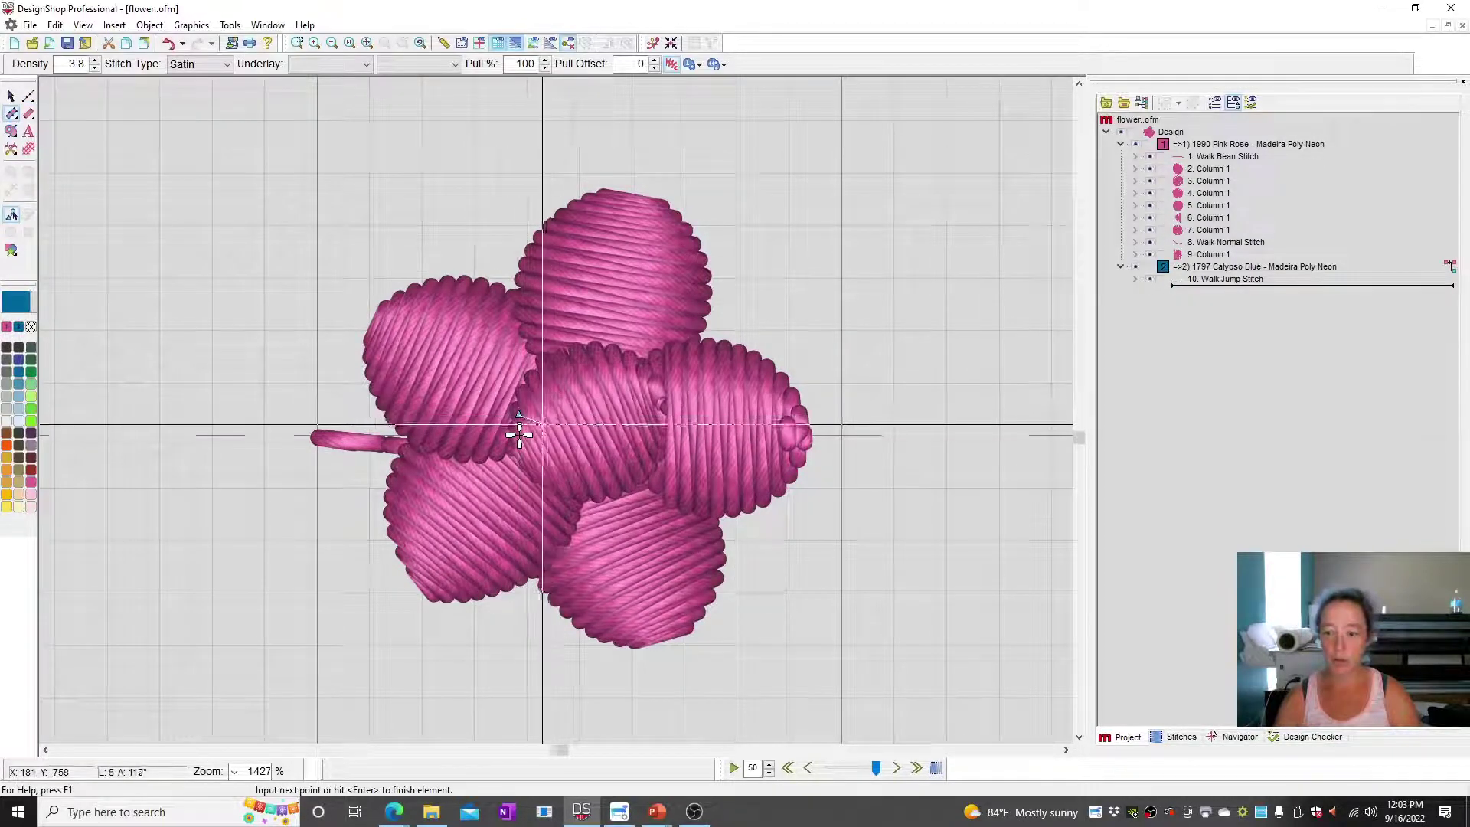
{"action": "left_click", "coordinate": [420, 436]}
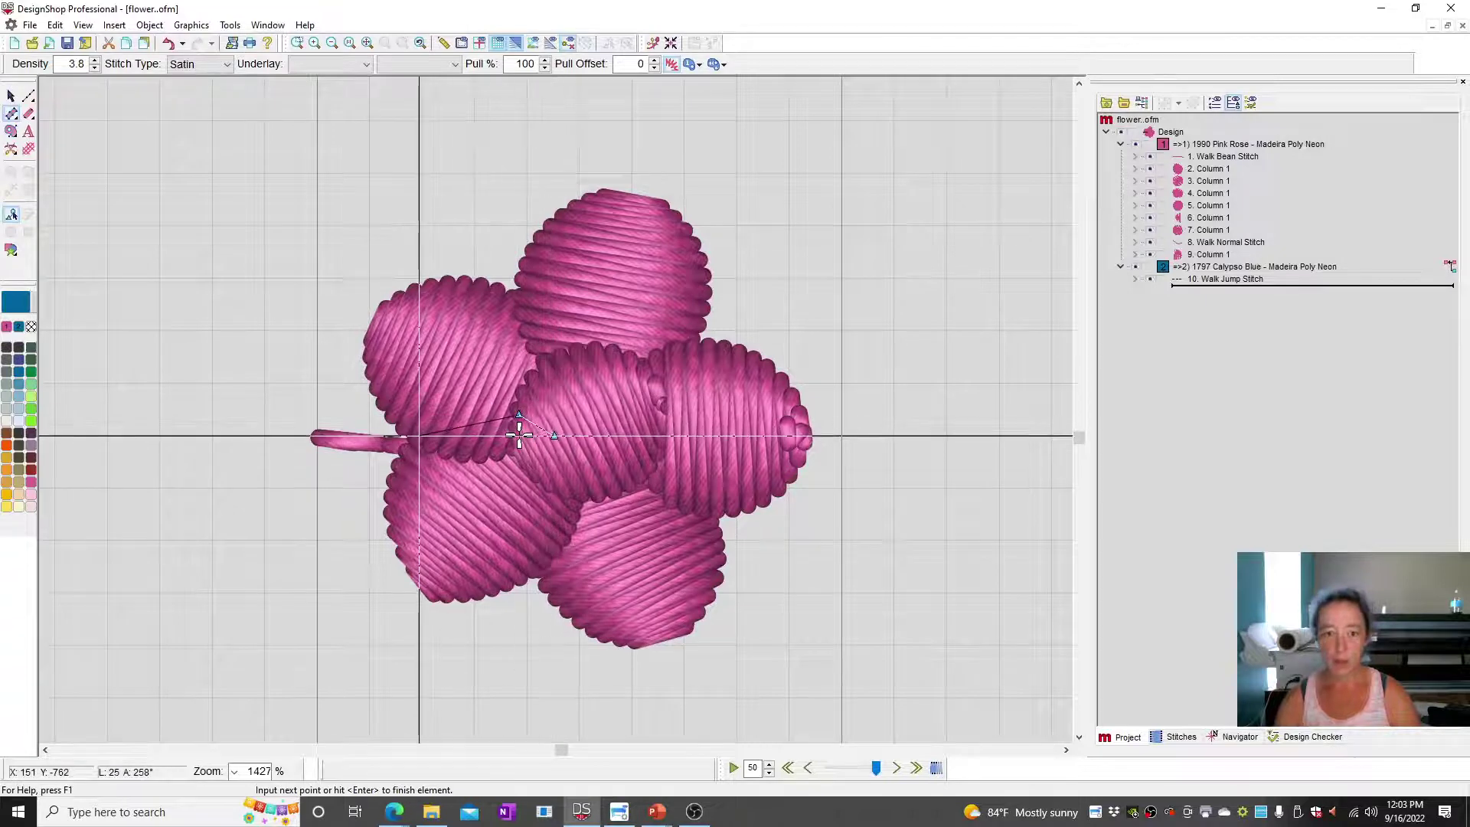
{"action": "left_click", "coordinate": [567, 547]}
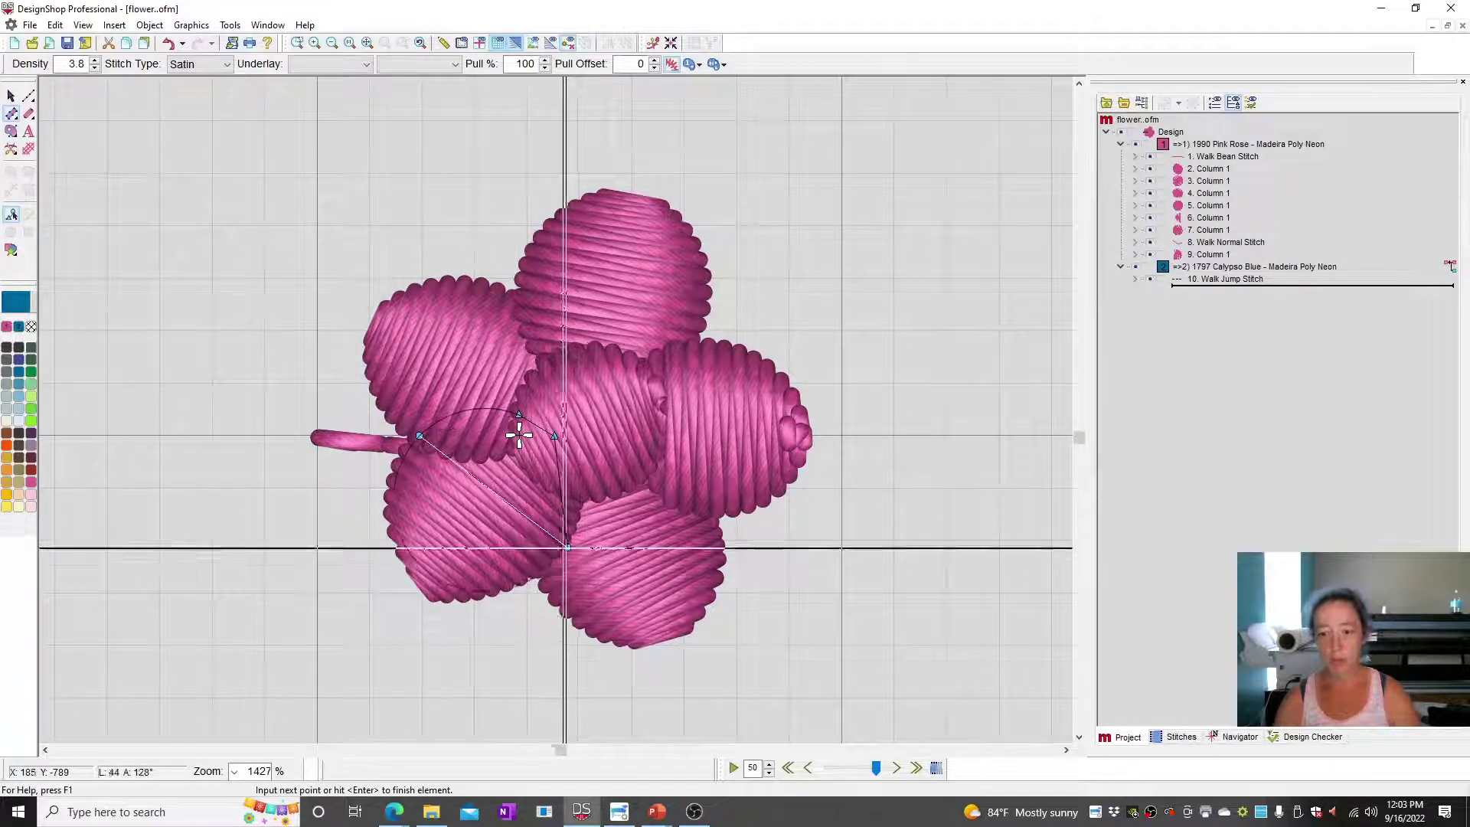
{"action": "left_click", "coordinate": [388, 543]}
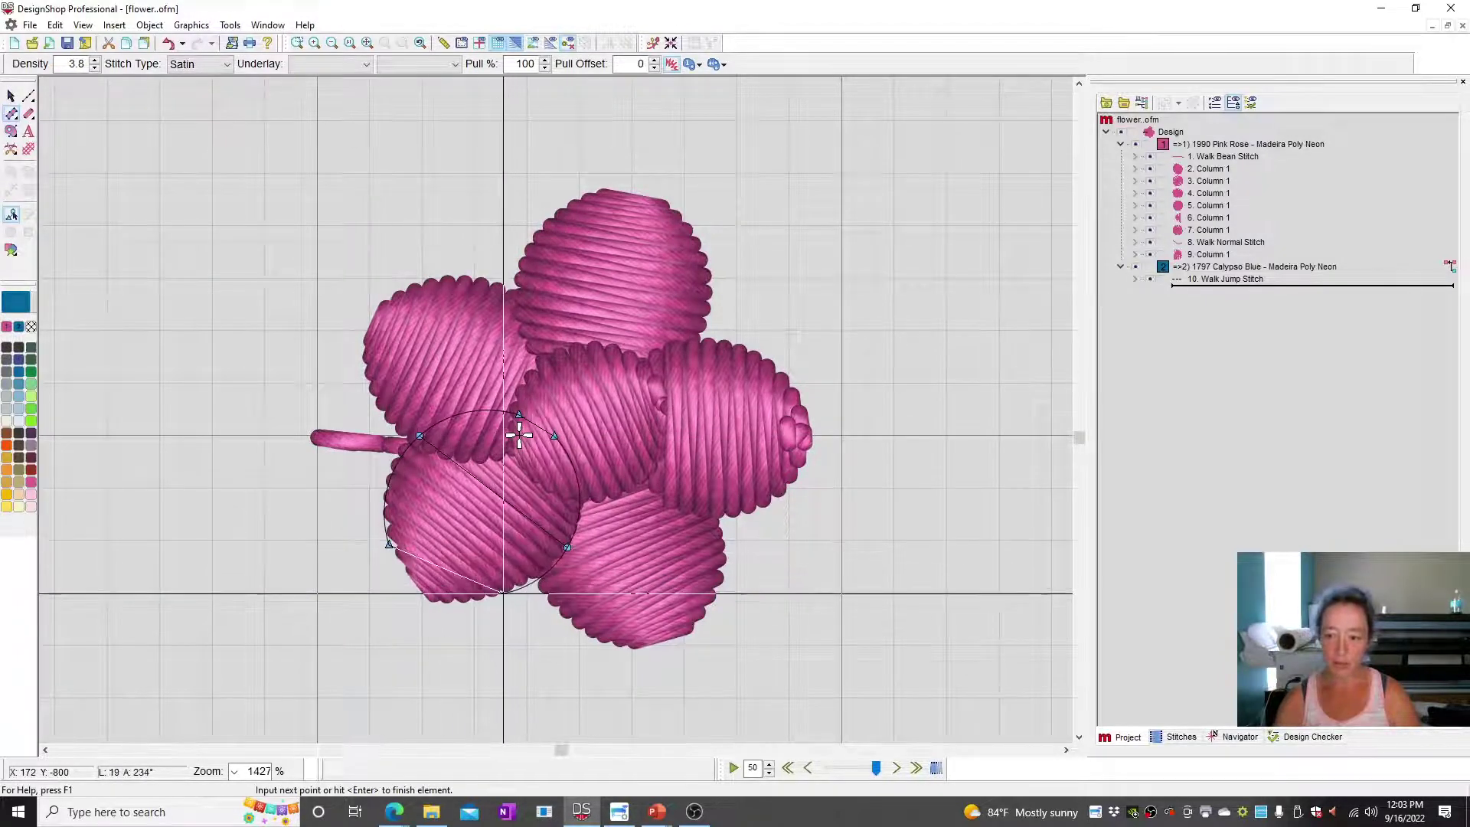
{"action": "left_click", "coordinate": [404, 578]}
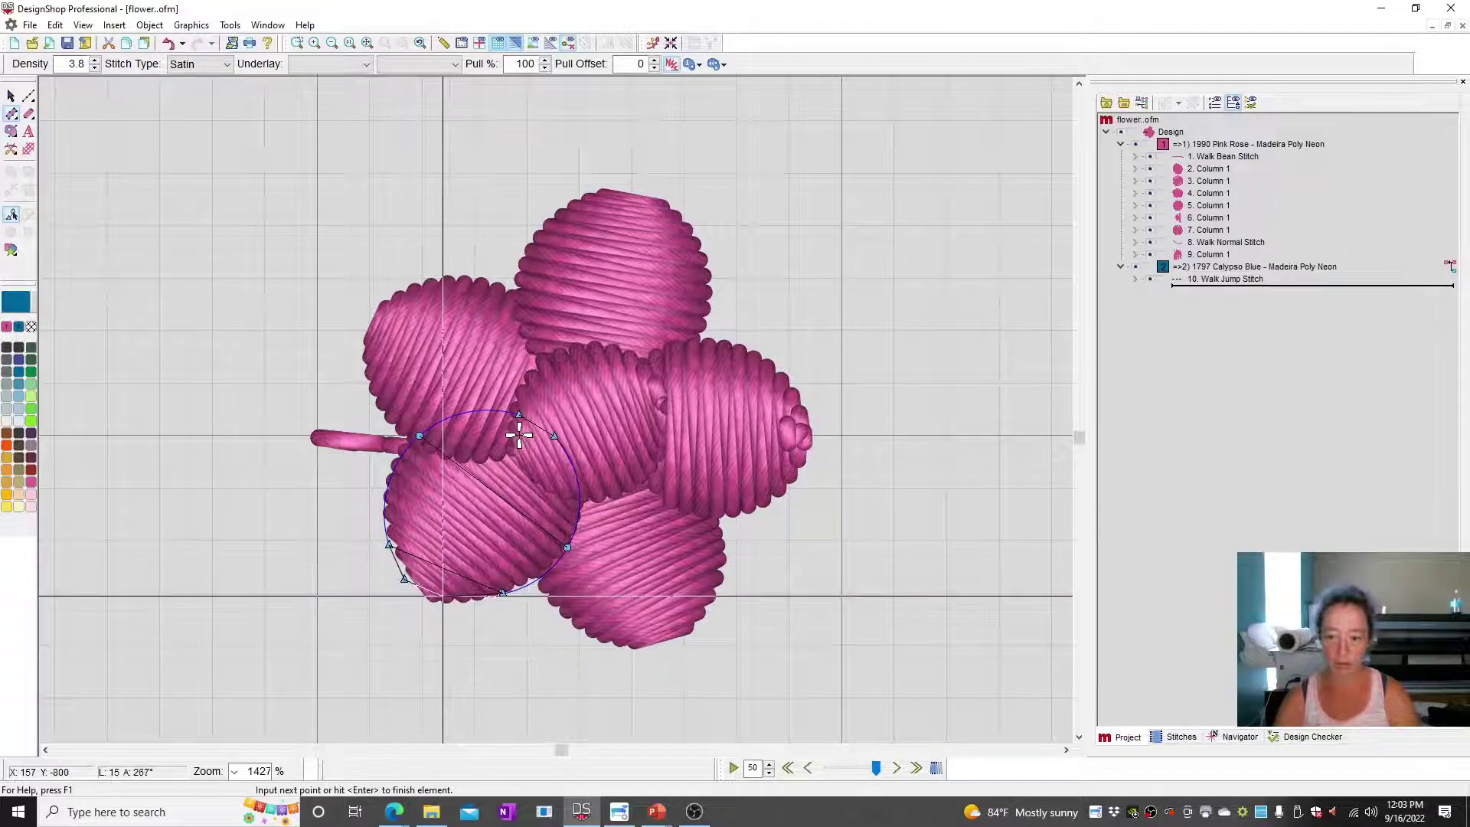
{"action": "key", "text": "Return"}
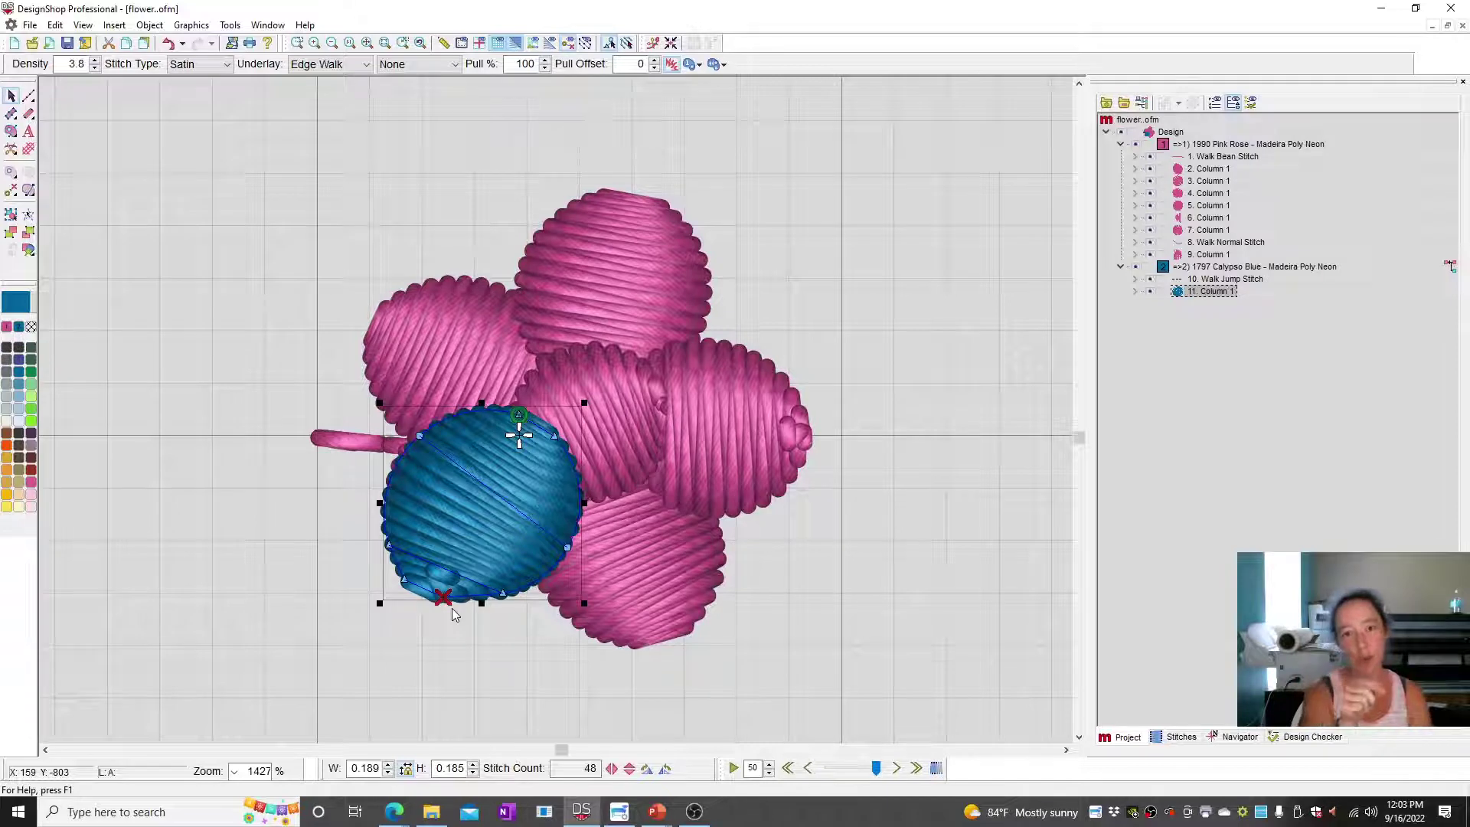
Change the blue walk element along the stem to the Normal walk type.
{"action": "left_click", "coordinate": [1224, 279]}
{"action": "left_click", "coordinate": [113, 66]}
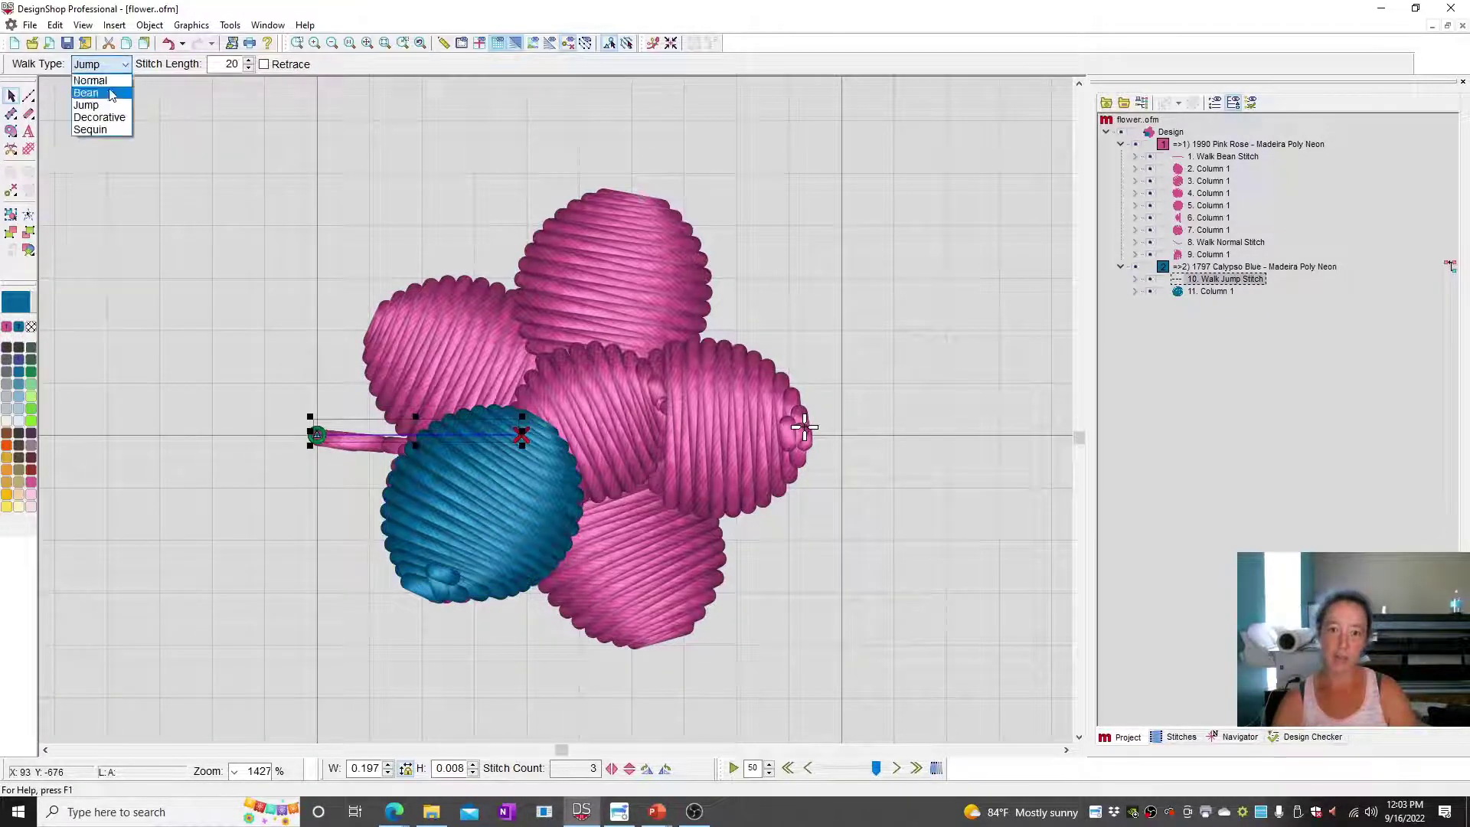
{"action": "left_click", "coordinate": [100, 80]}
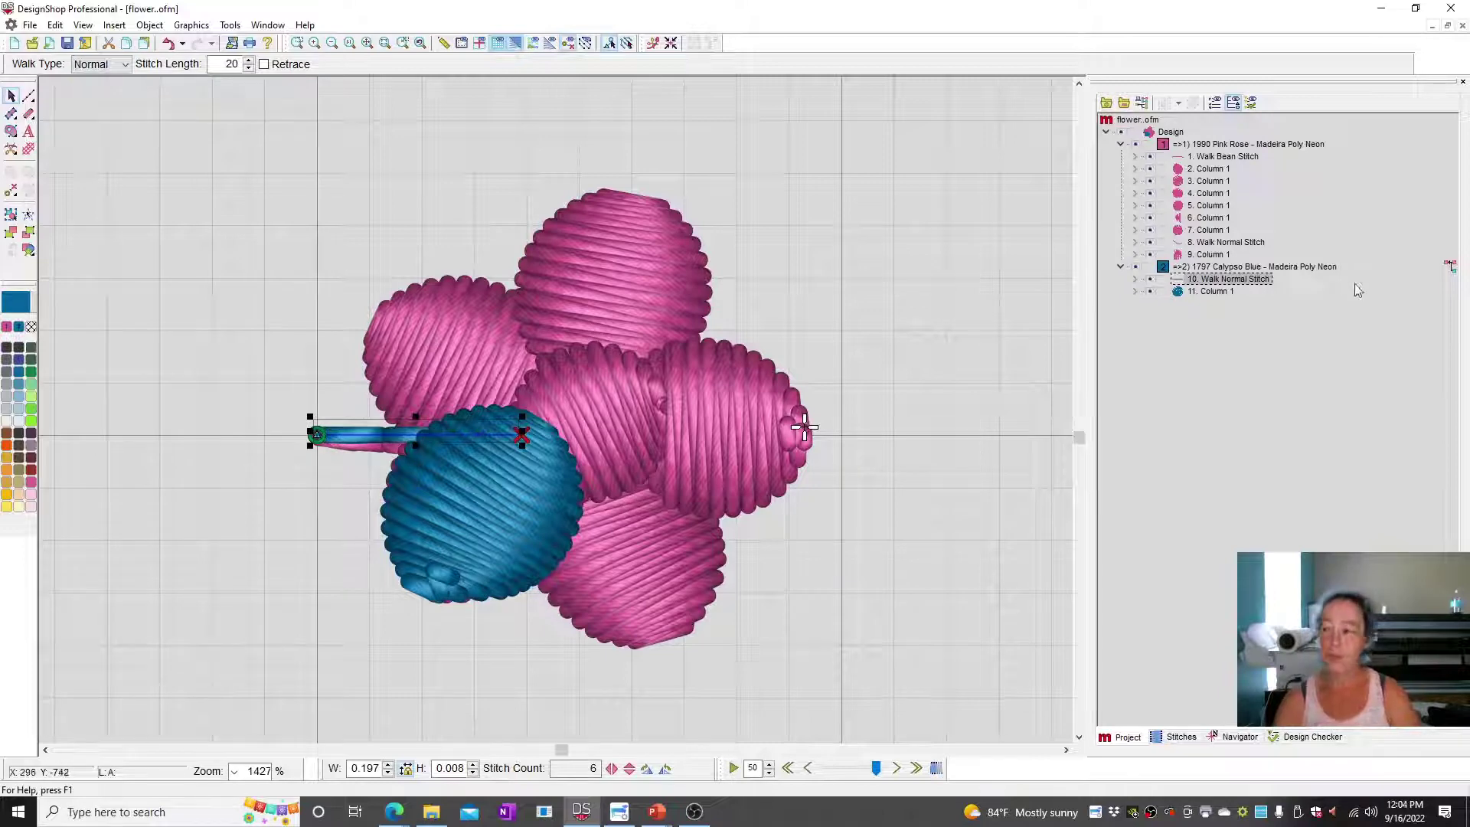
Digitize a second blue satin Column 1 over the upper-left petal and shift its upper outline point toward the flower's centre.
{"action": "left_click", "coordinate": [542, 476]}
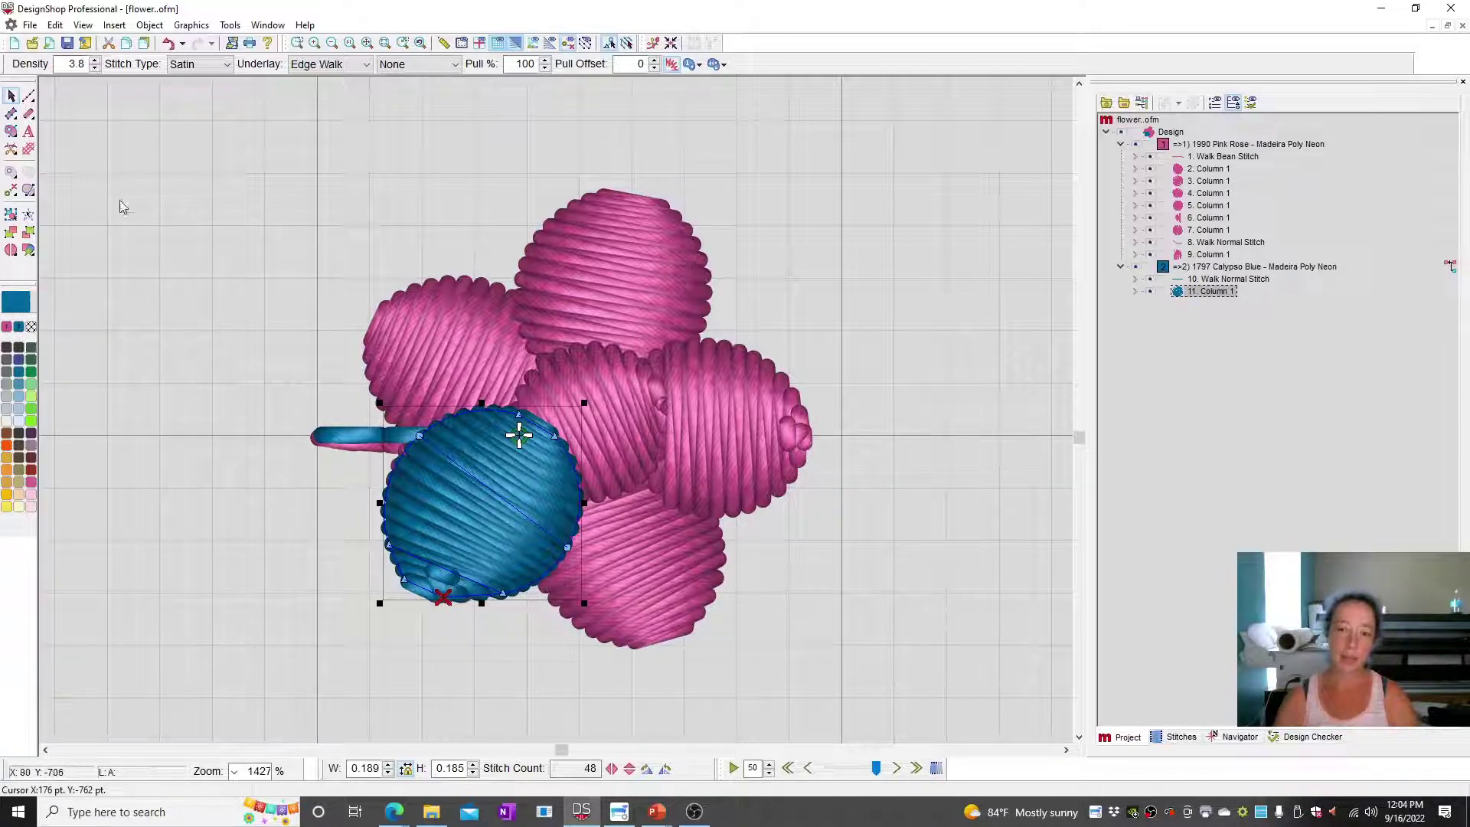
{"action": "left_click", "coordinate": [12, 115]}
{"action": "left_click", "coordinate": [443, 590]}
{"action": "left_click", "coordinate": [556, 314]}
{"action": "left_click", "coordinate": [421, 284]}
{"action": "left_click", "coordinate": [414, 446]}
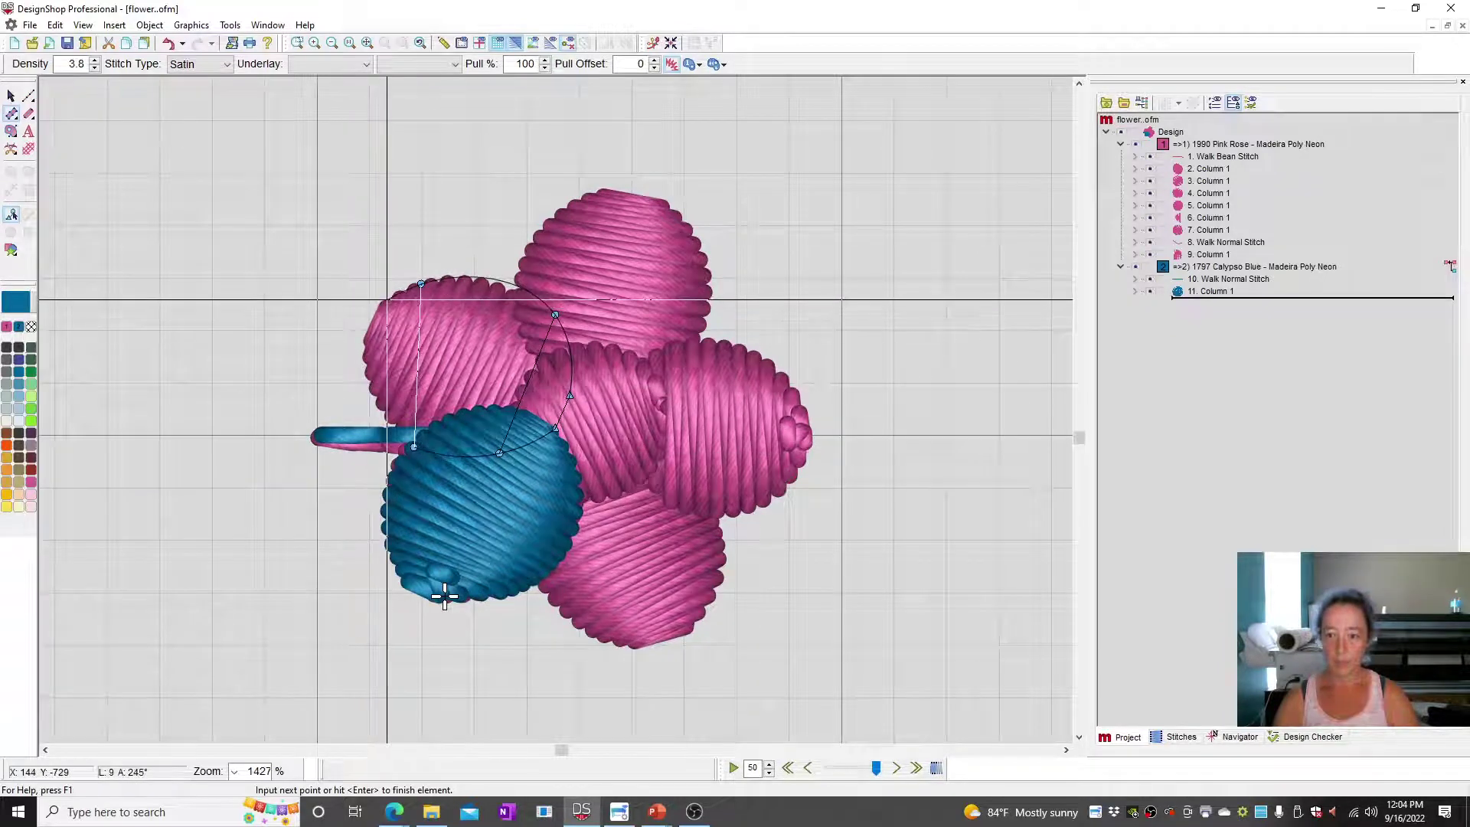
{"action": "left_click", "coordinate": [362, 343]}
{"action": "key", "text": "Return"}
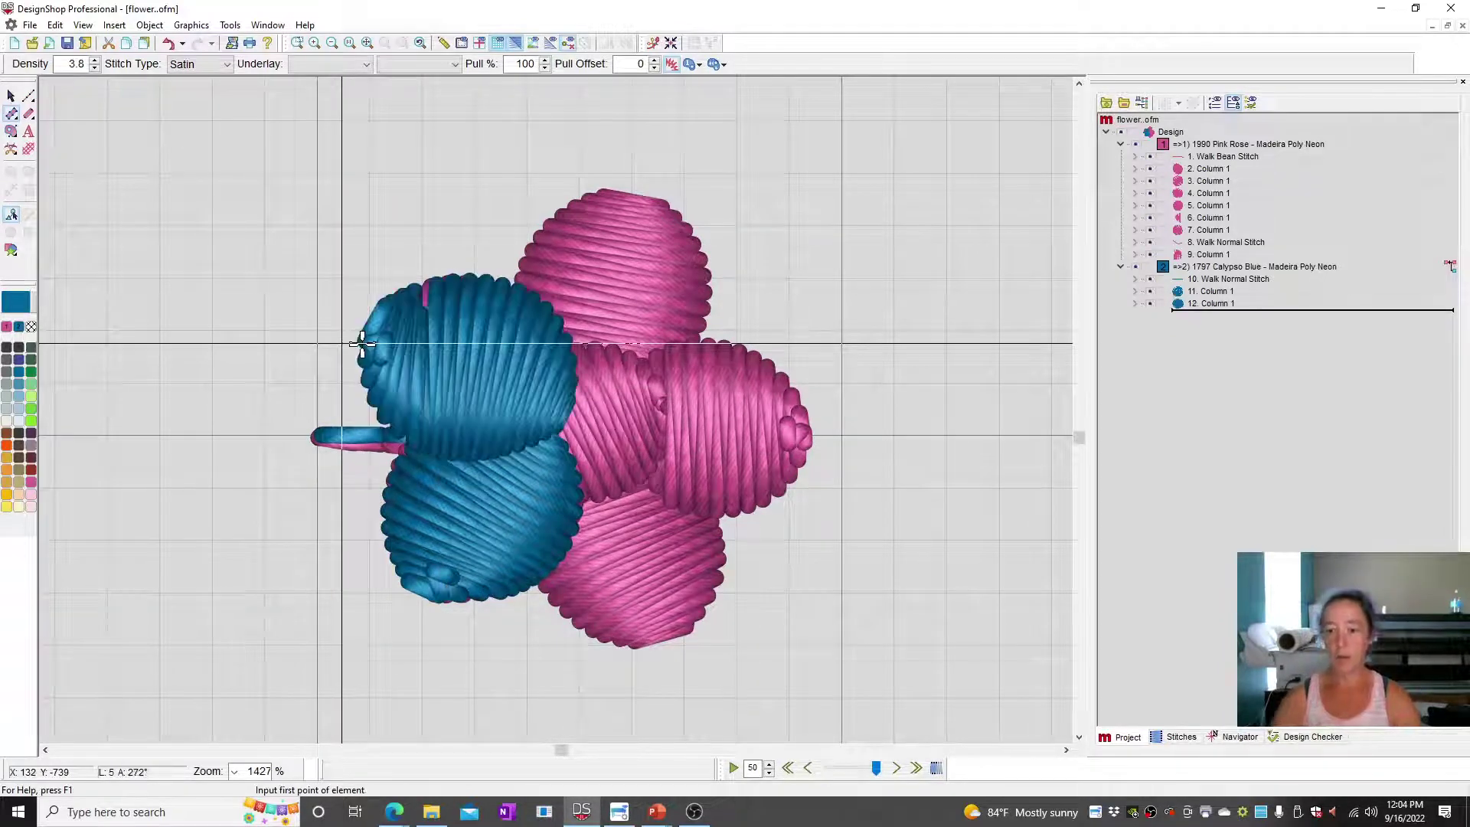
{"action": "key", "text": "Escape"}
{"action": "left_click_drag", "start_coordinate": [420, 288], "coordinate": [517, 276]}
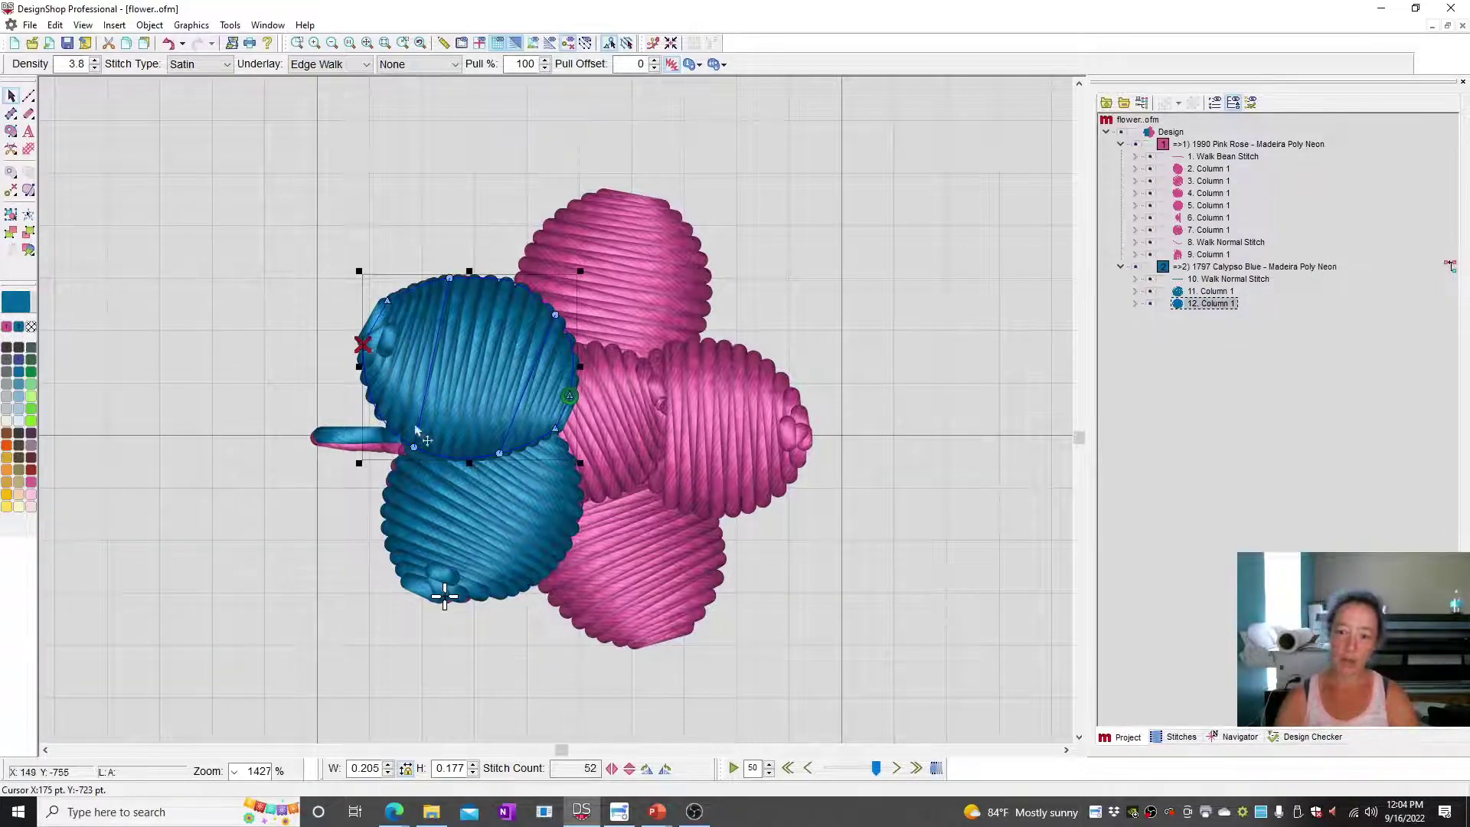
Move the lower blue petal's exit point and the upper blue petal's entry and exit points to their edges near the flower's centre.
{"action": "left_click", "coordinate": [471, 570]}
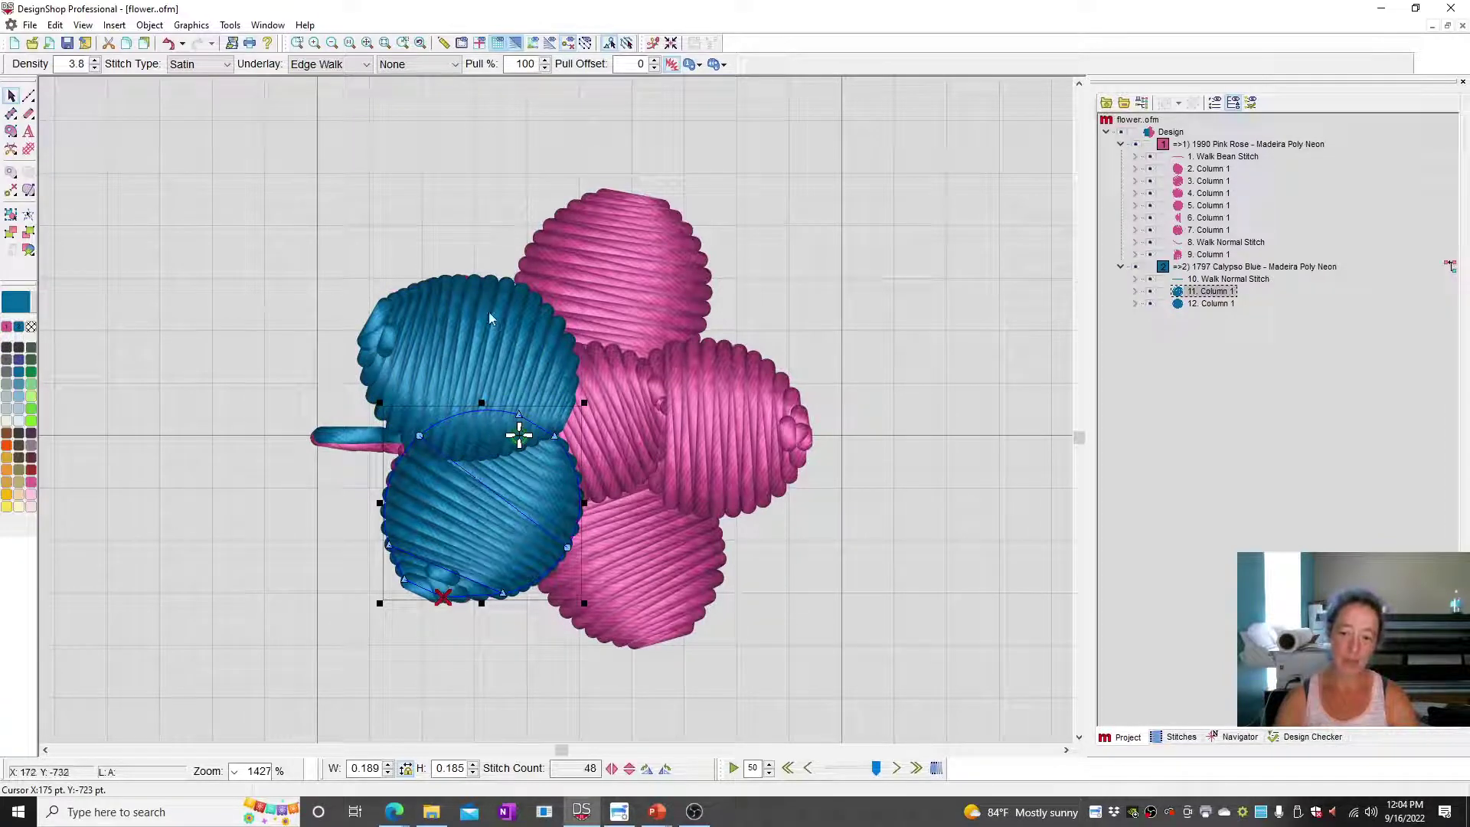
{"action": "left_click", "coordinate": [555, 436]}
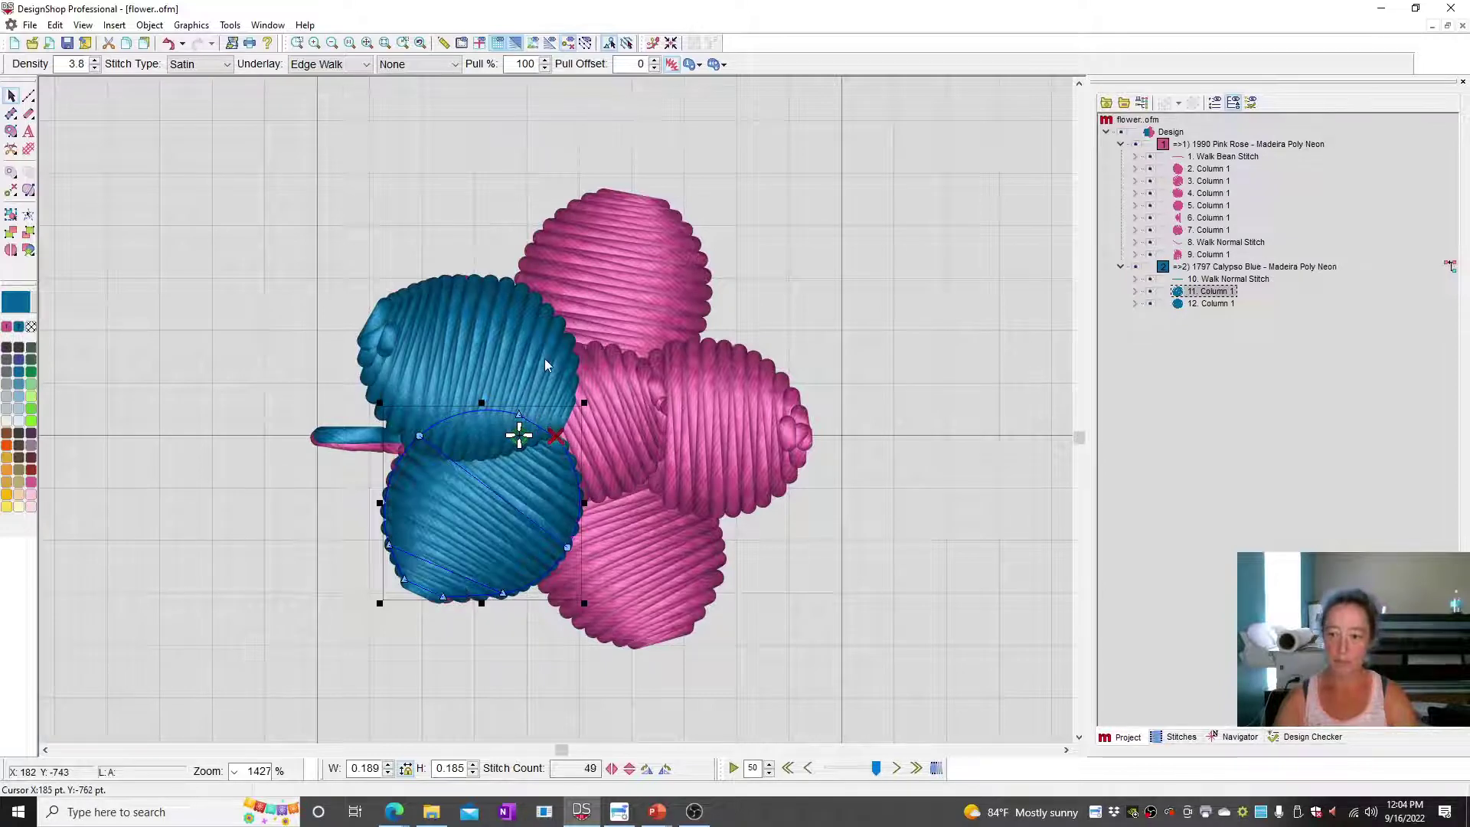
{"action": "left_click", "coordinate": [476, 325]}
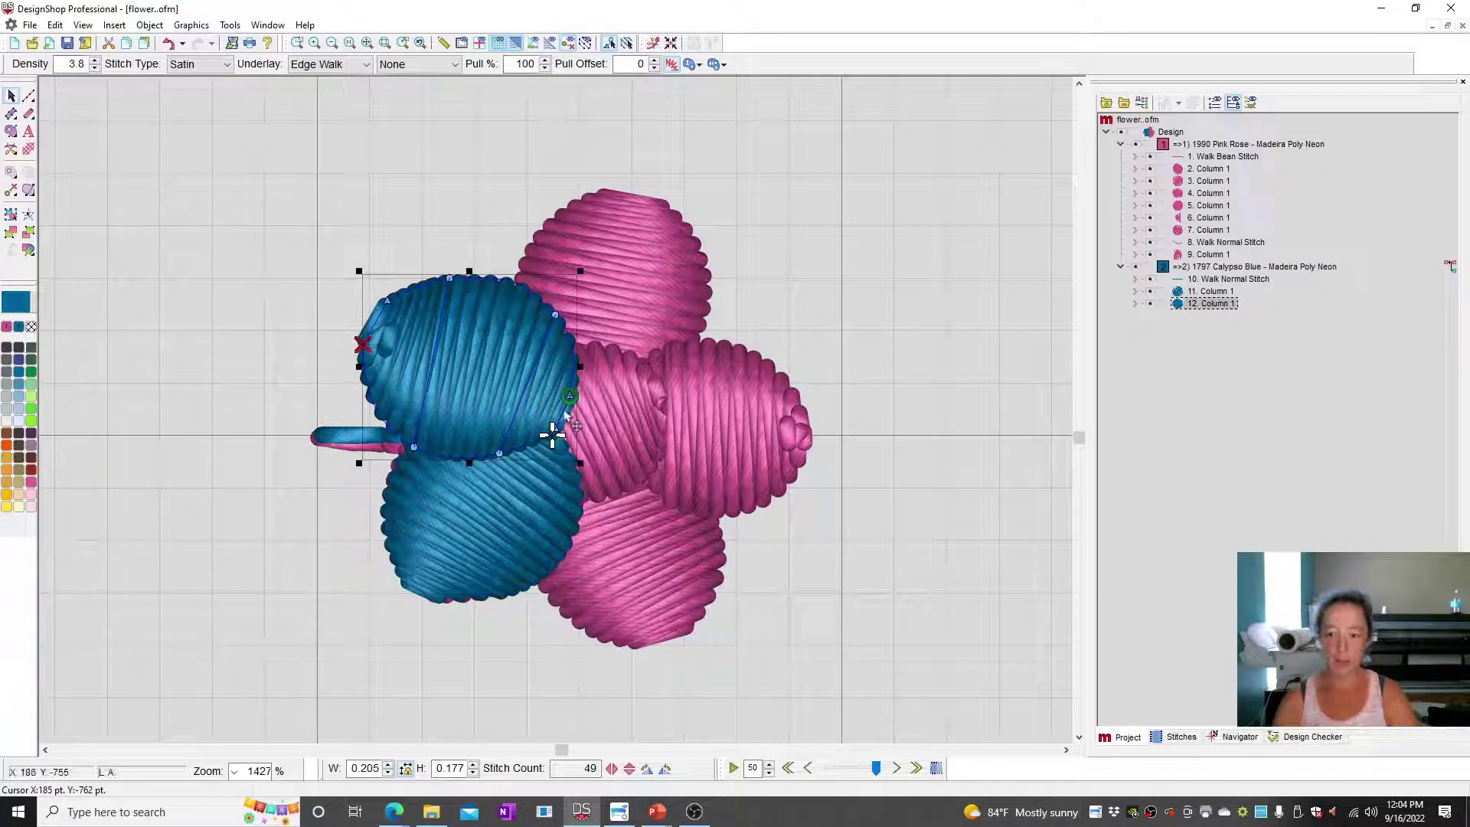
{"action": "left_click", "coordinate": [553, 435]}
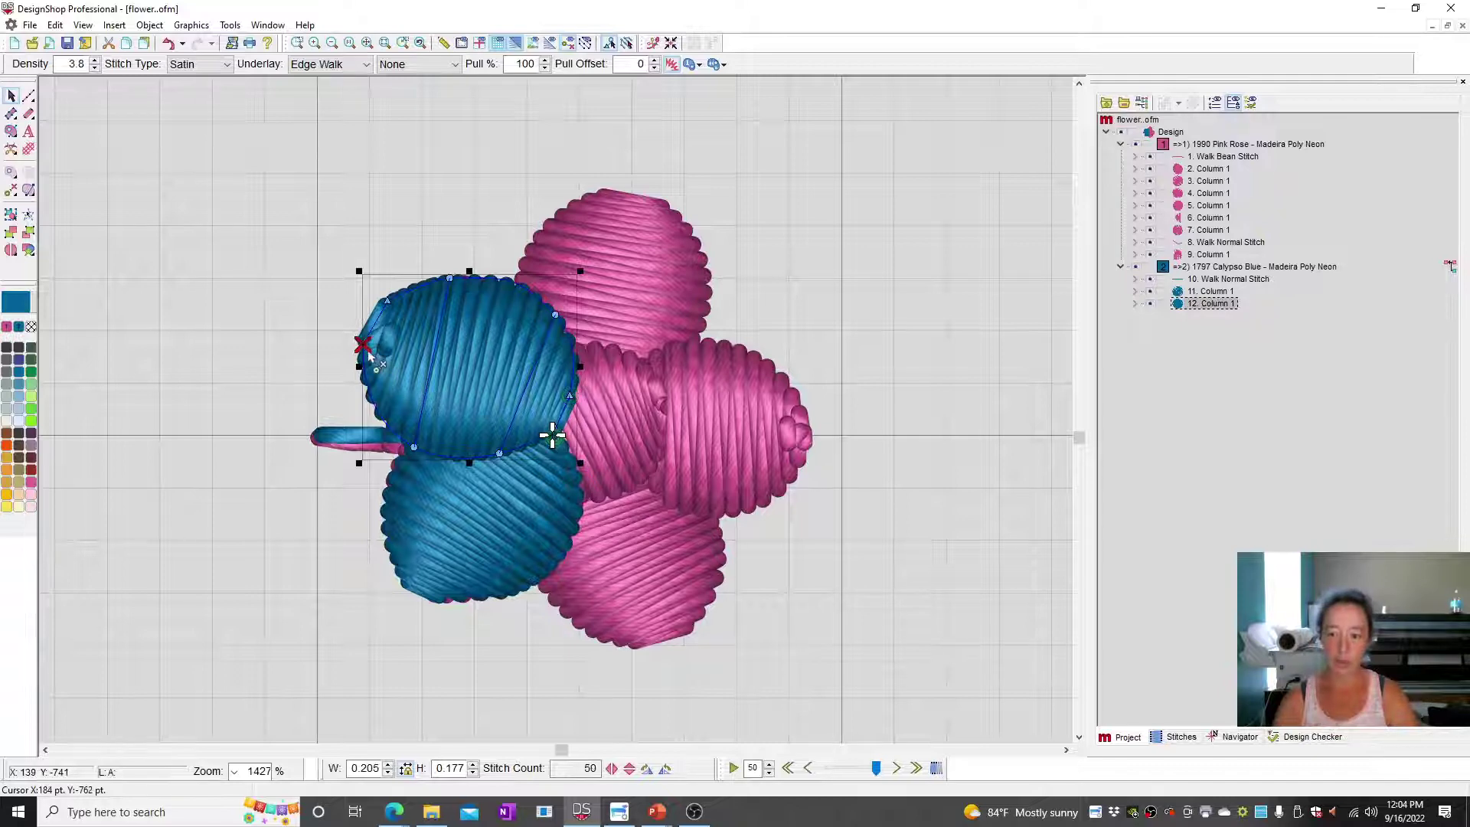
{"action": "left_click", "coordinate": [567, 359]}
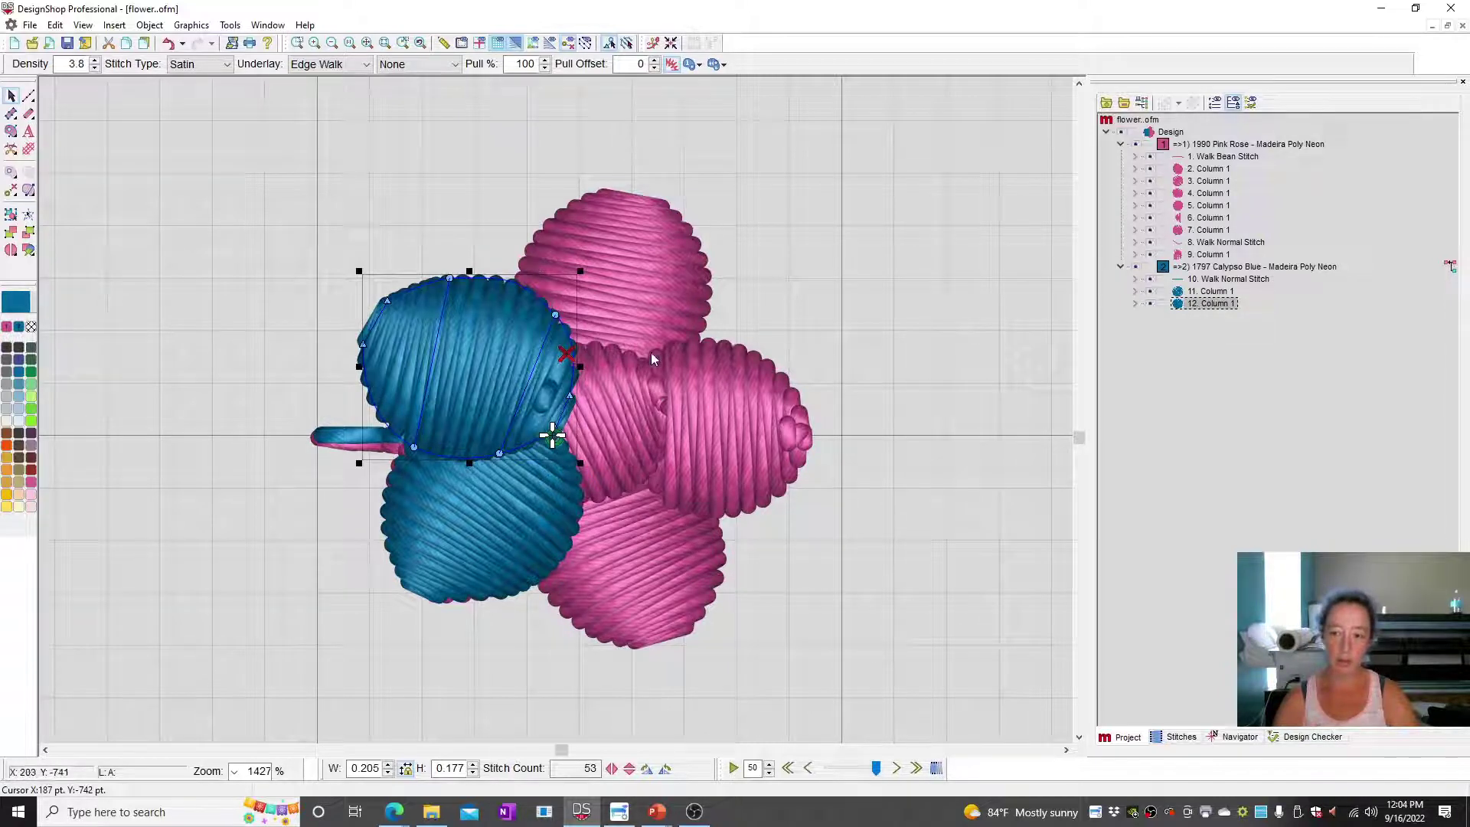
{"action": "left_click", "coordinate": [812, 252]}
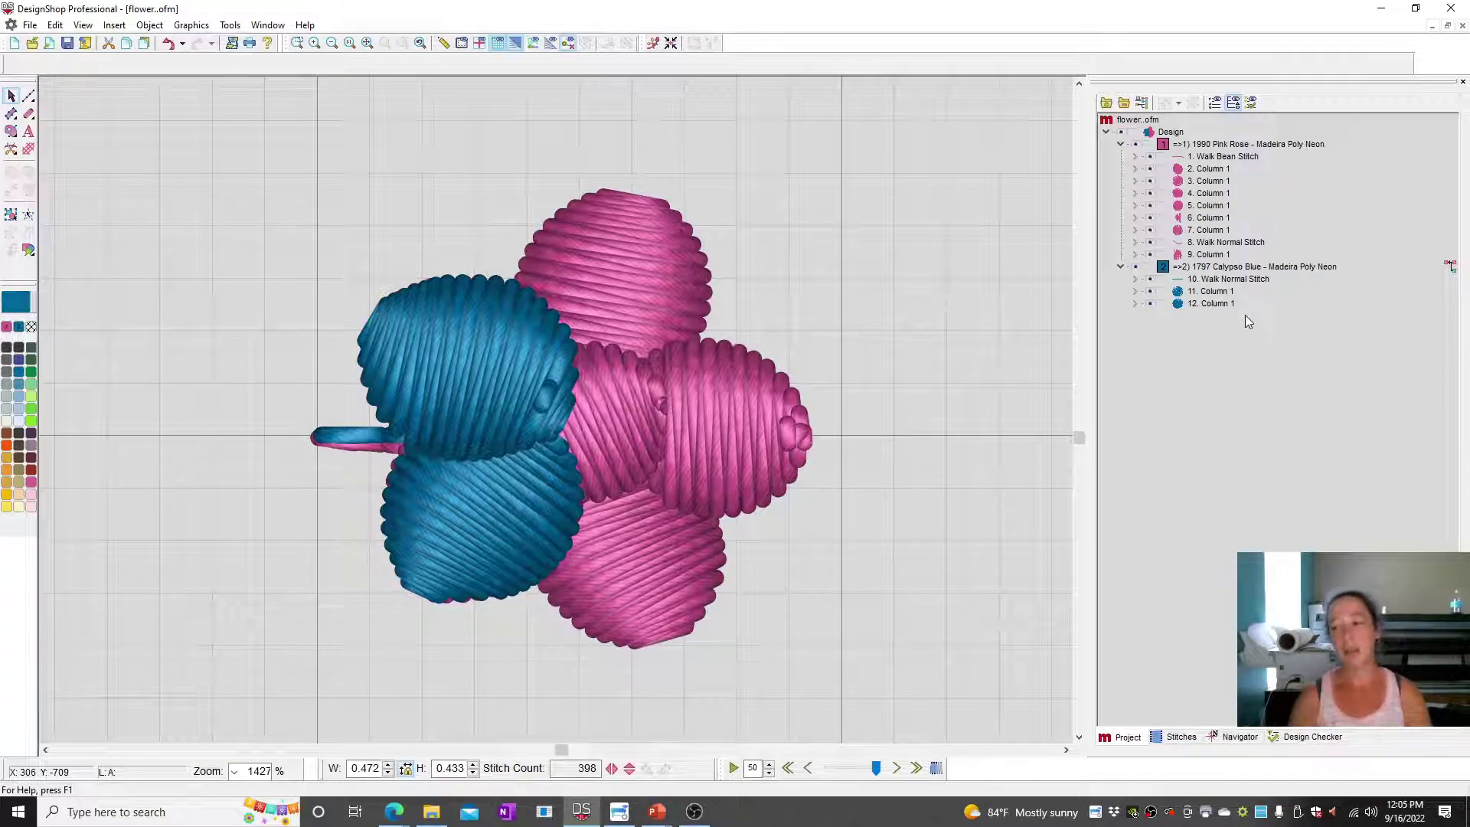
Shift the upper blue petal's exit point slightly and move its entry point to the petal's outer edge.
{"action": "left_click", "coordinate": [1185, 307]}
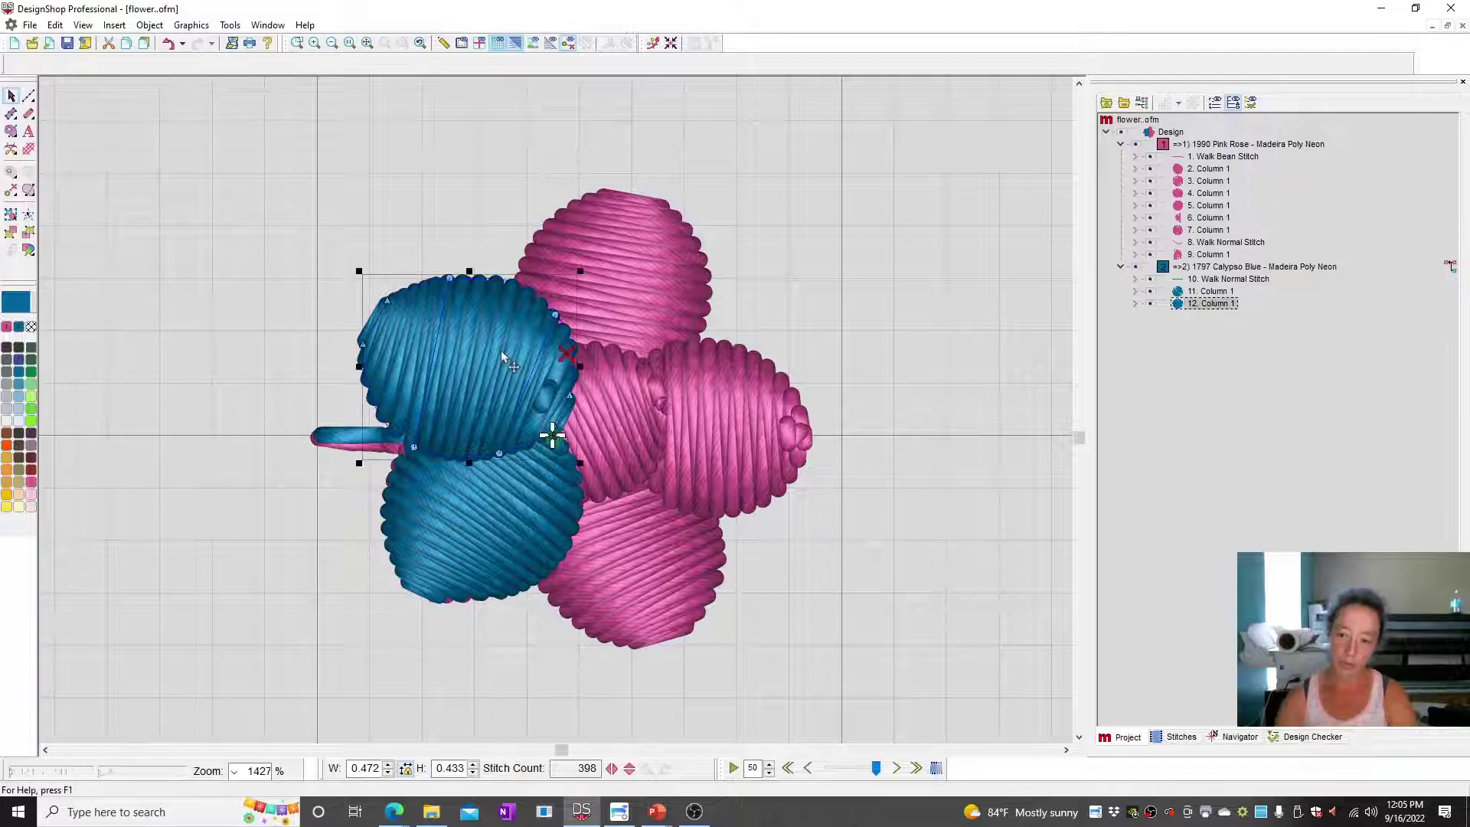
{"action": "left_click_drag", "start_coordinate": [566, 354], "coordinate": [559, 338]}
{"action": "mouse_move", "coordinate": [559, 448]}
{"action": "left_mouse_down"}
{"action": "mouse_move", "coordinate": [328, 368]}
{"action": "mouse_move", "coordinate": [373, 338]}
{"action": "left_mouse_up"}
{"action": "left_click", "coordinate": [885, 262]}
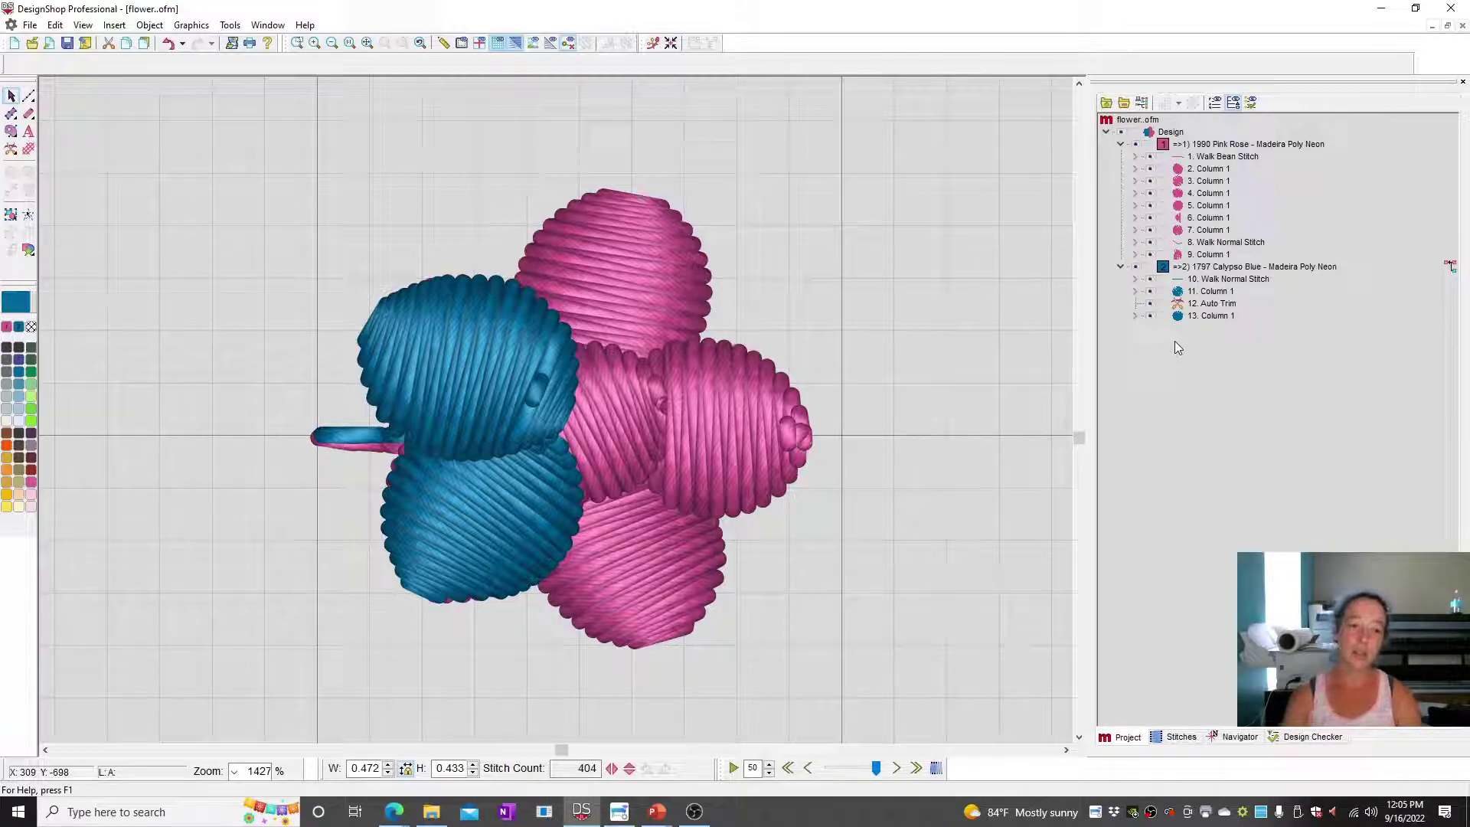
Delete the whole Calypso Blue colour block with its walk and petal elements.
{"action": "left_click", "coordinate": [1199, 270]}
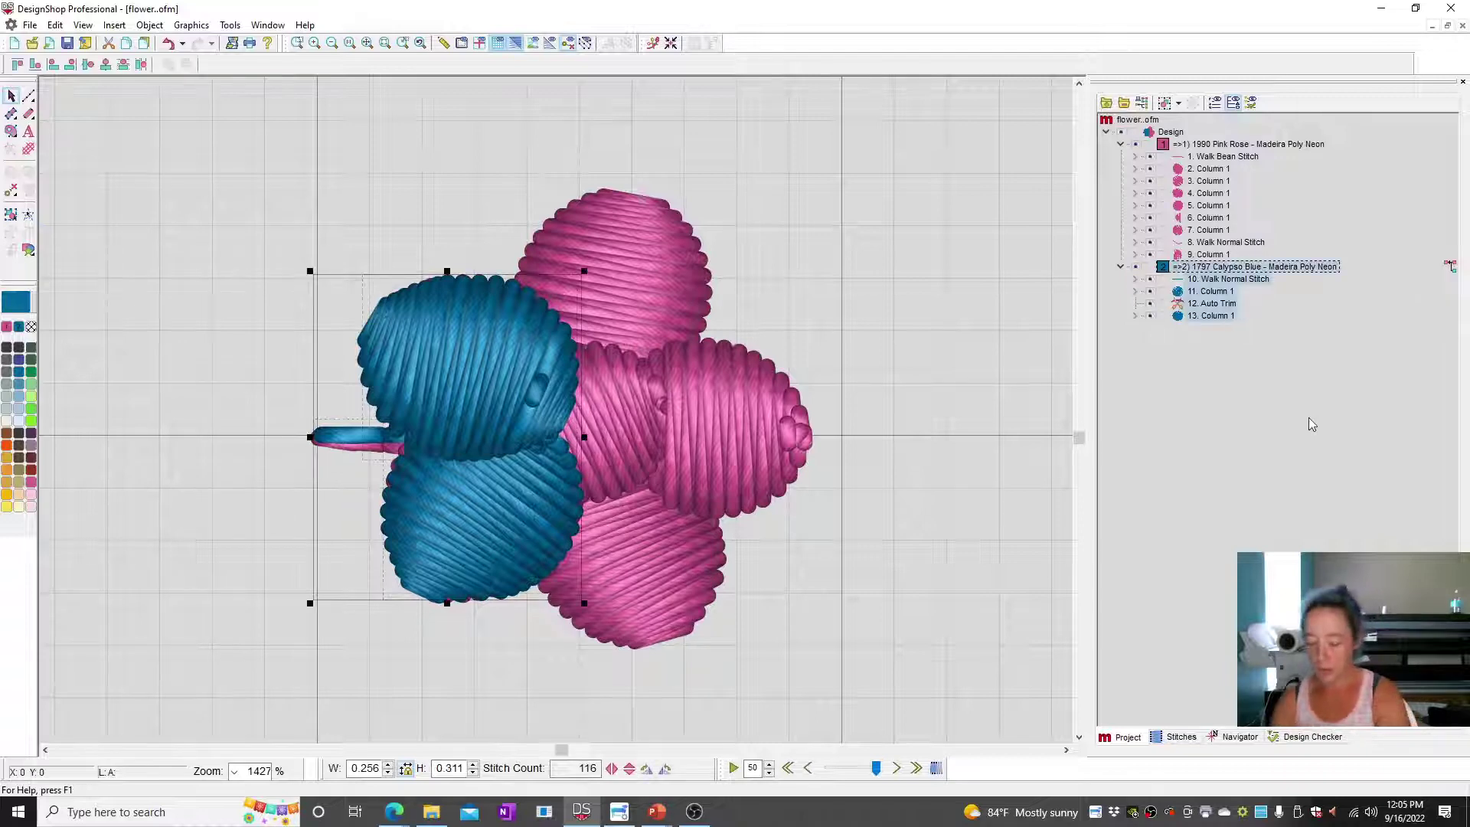
{"action": "key", "text": "Delete"}
{"action": "key", "text": "Escape"}
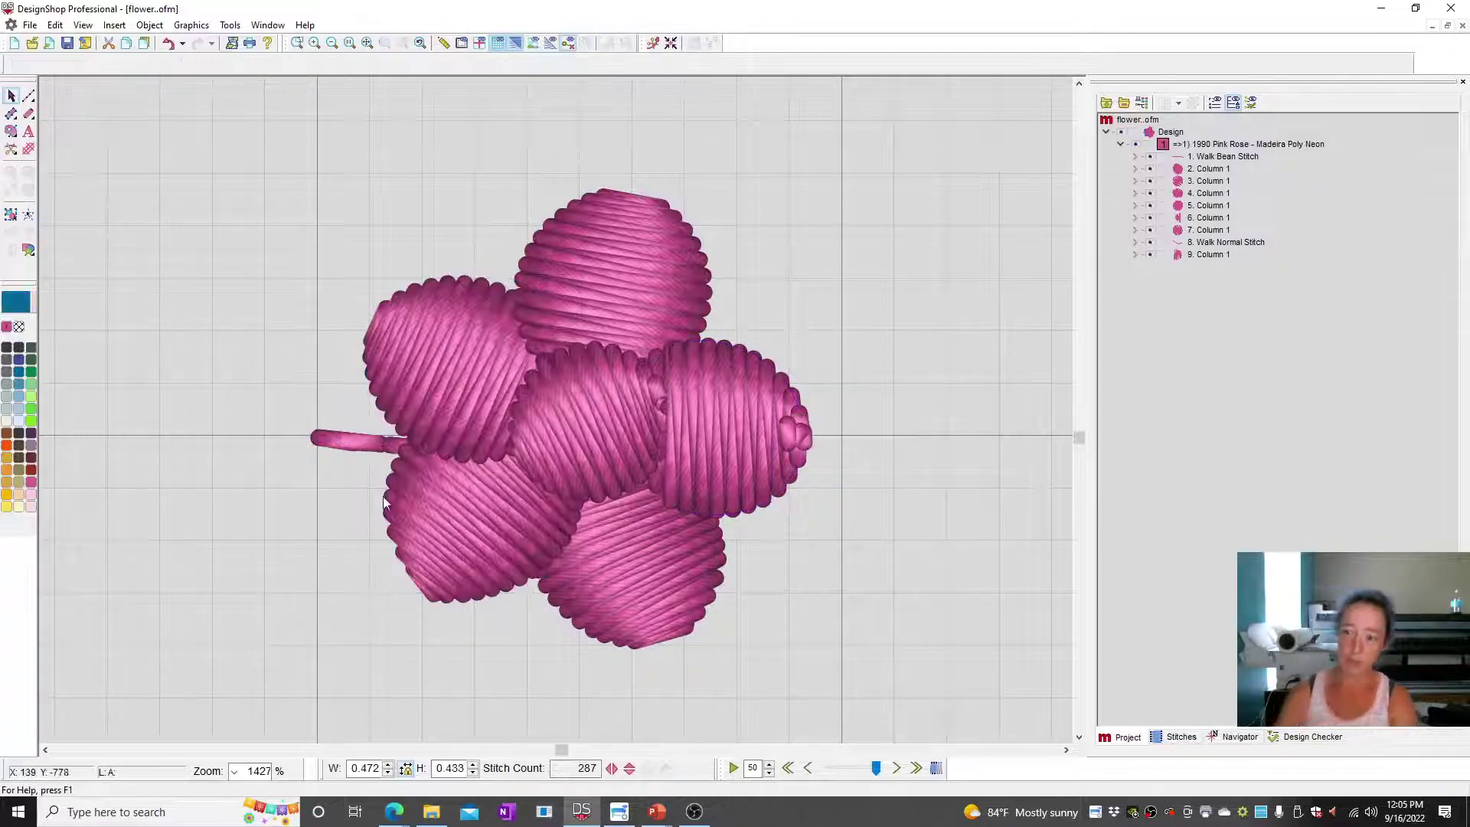
Move the entry and exit points of the right-hand pink petal close together at its outer tip.
{"action": "left_click", "coordinate": [522, 547]}
{"action": "left_click", "coordinate": [508, 404]}
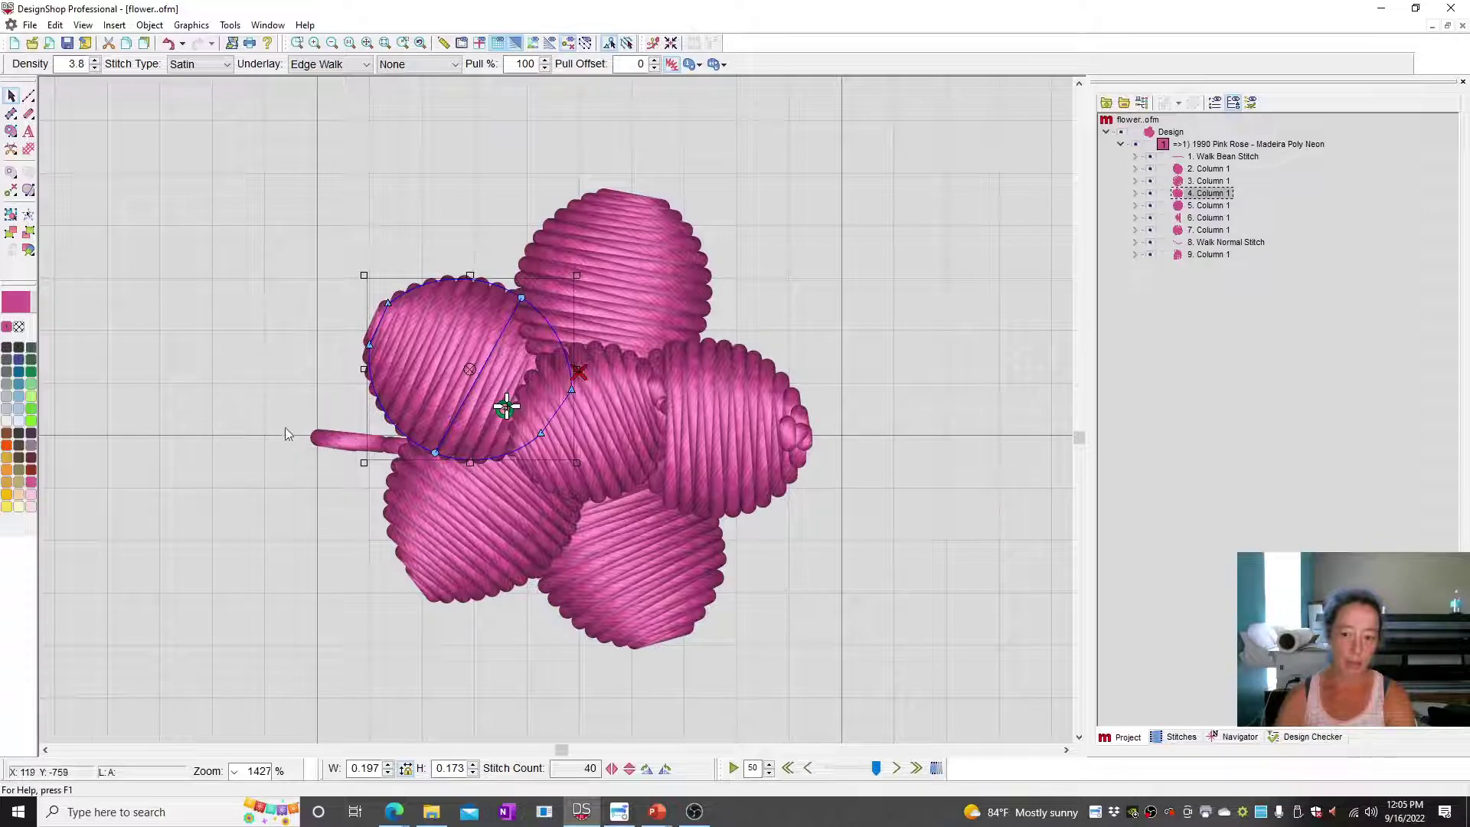
{"action": "left_click", "coordinate": [800, 417]}
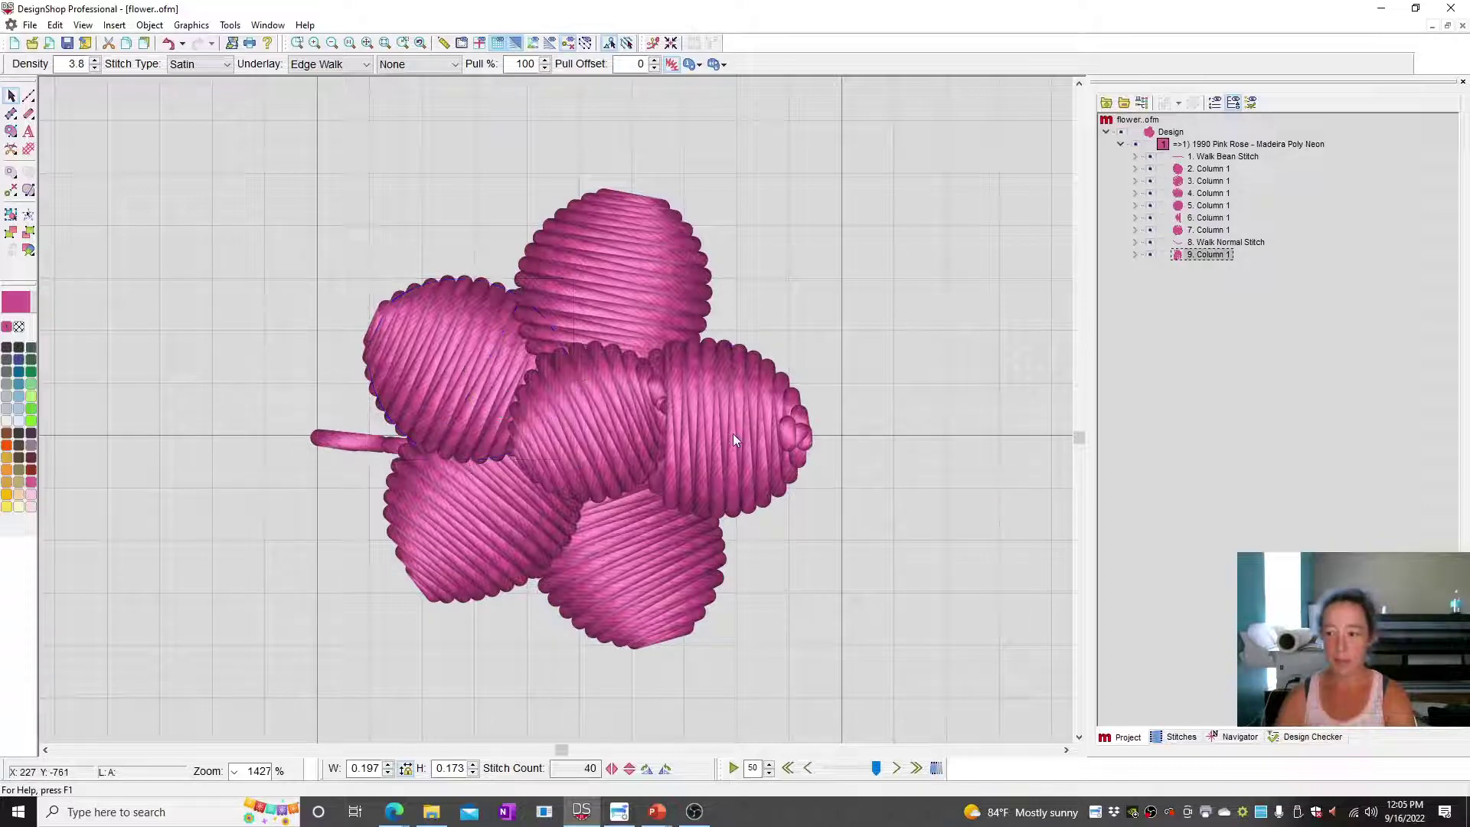
{"action": "left_click", "coordinate": [804, 438]}
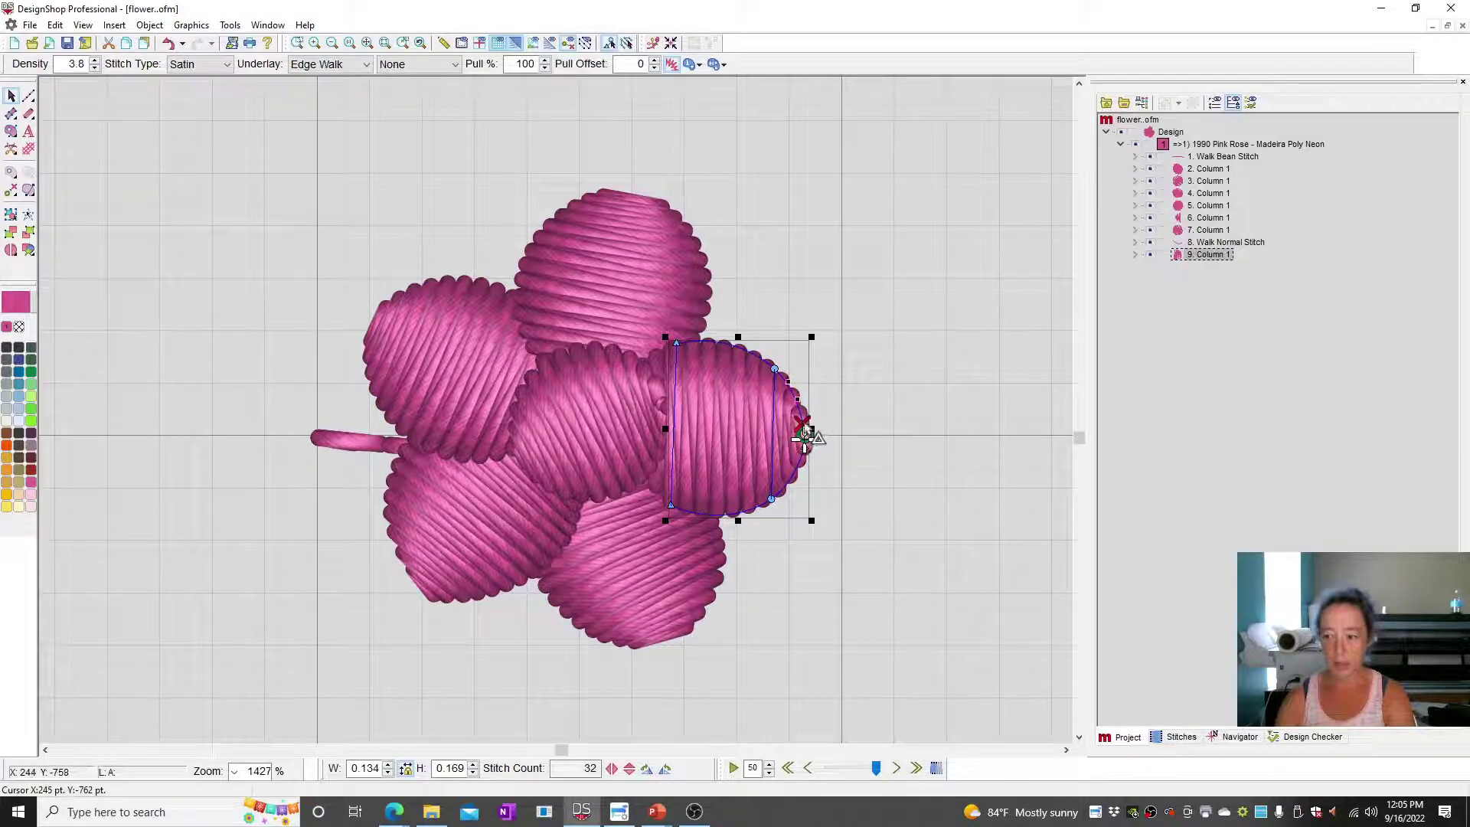
{"action": "left_click", "coordinate": [804, 438]}
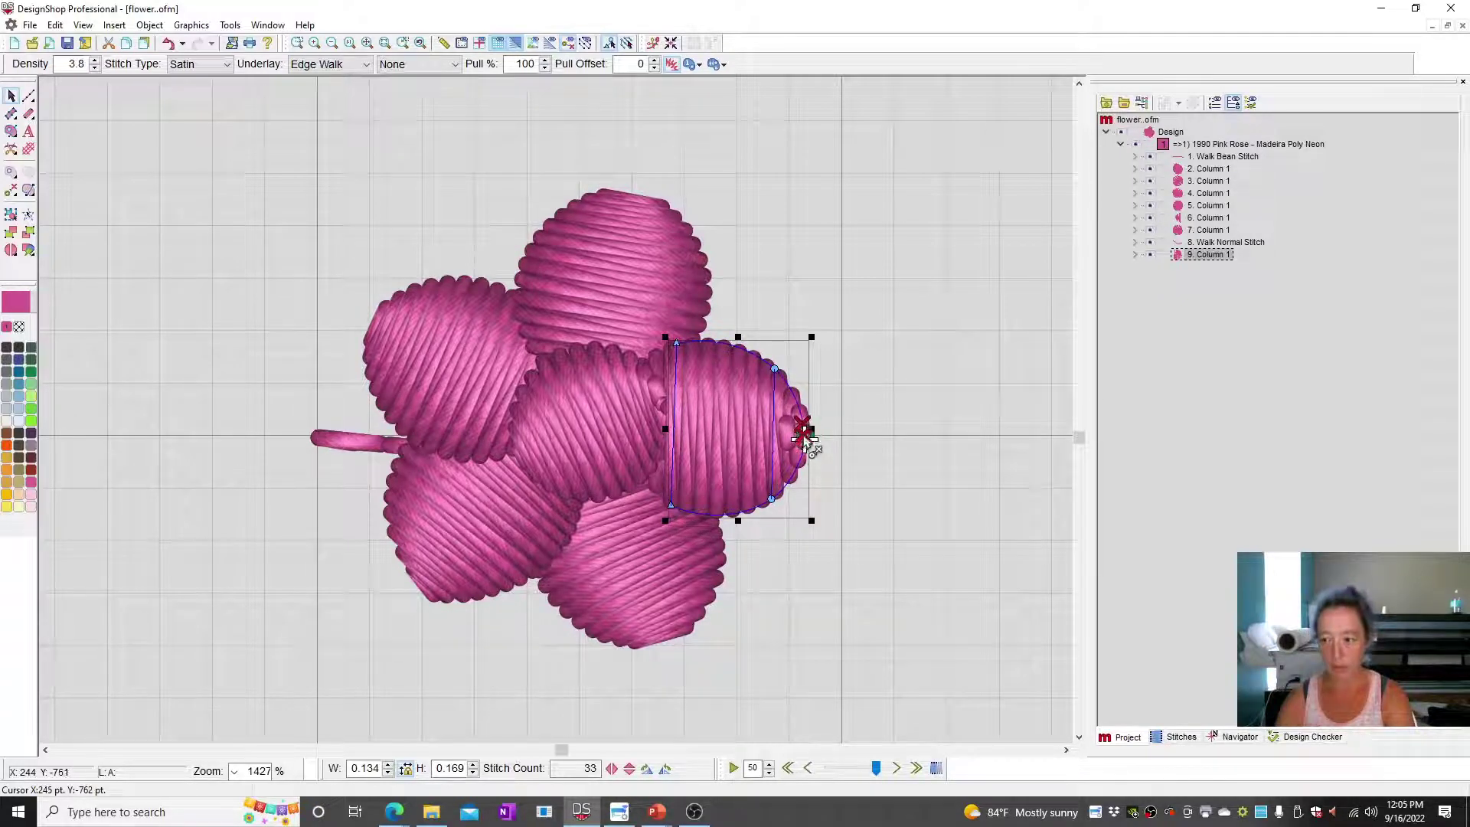
{"action": "left_click", "coordinate": [940, 396]}
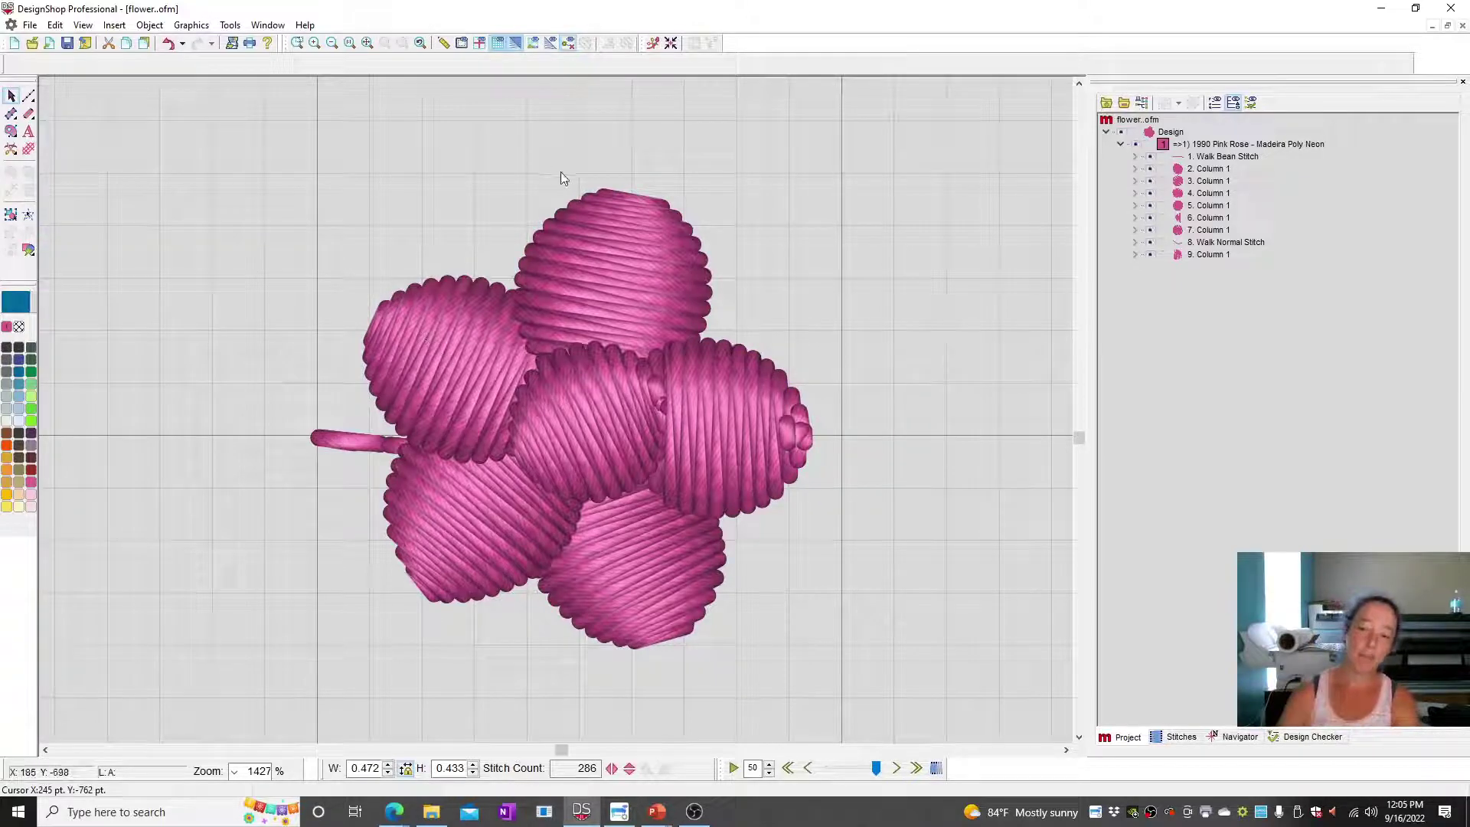
Save the complete pink flower as a decorative shape named test.
{"action": "left_click_drag", "start_coordinate": [135, 100], "coordinate": [925, 591]}
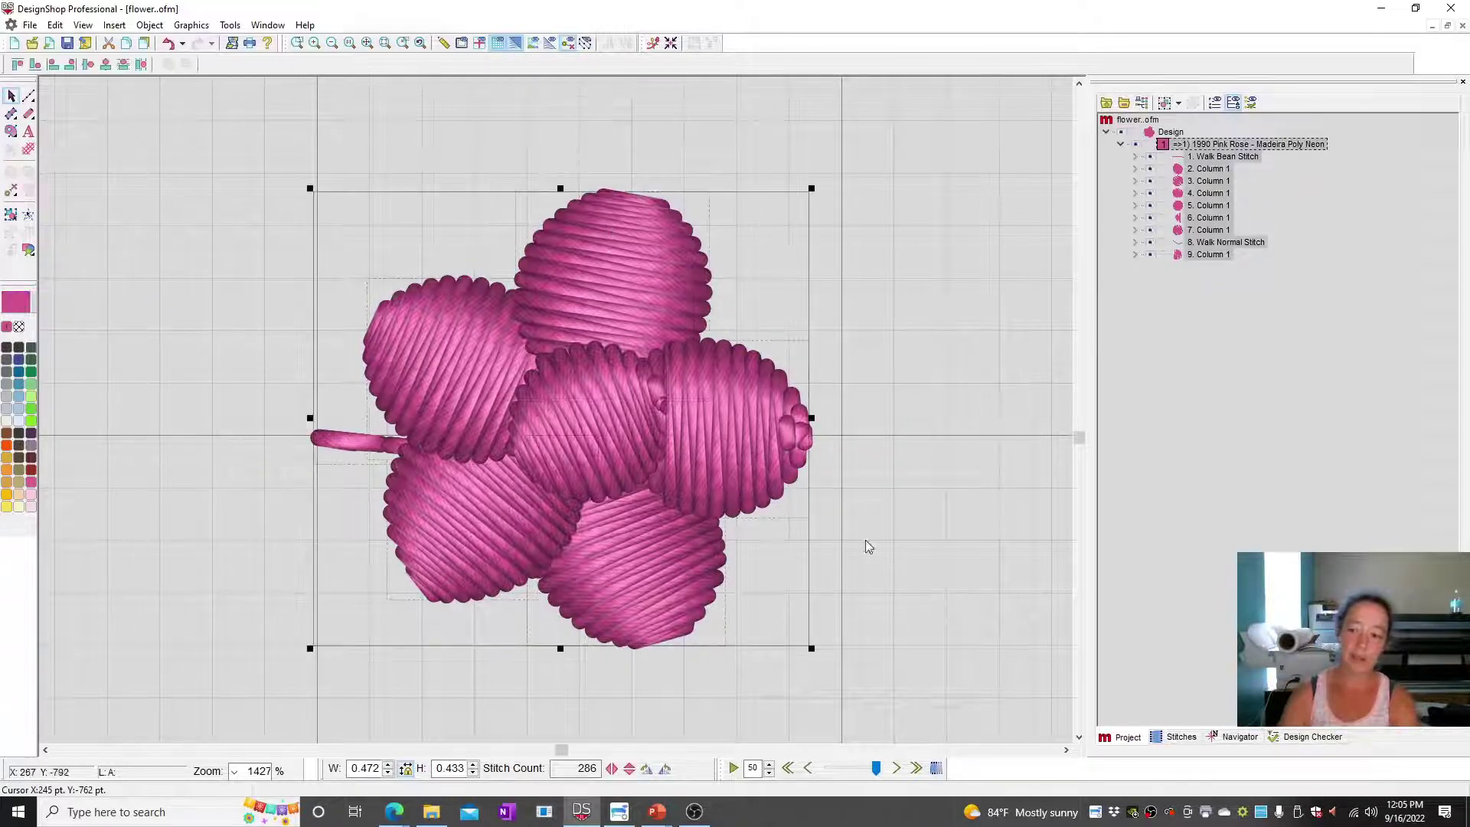
{"action": "right_click", "coordinate": [597, 315]}
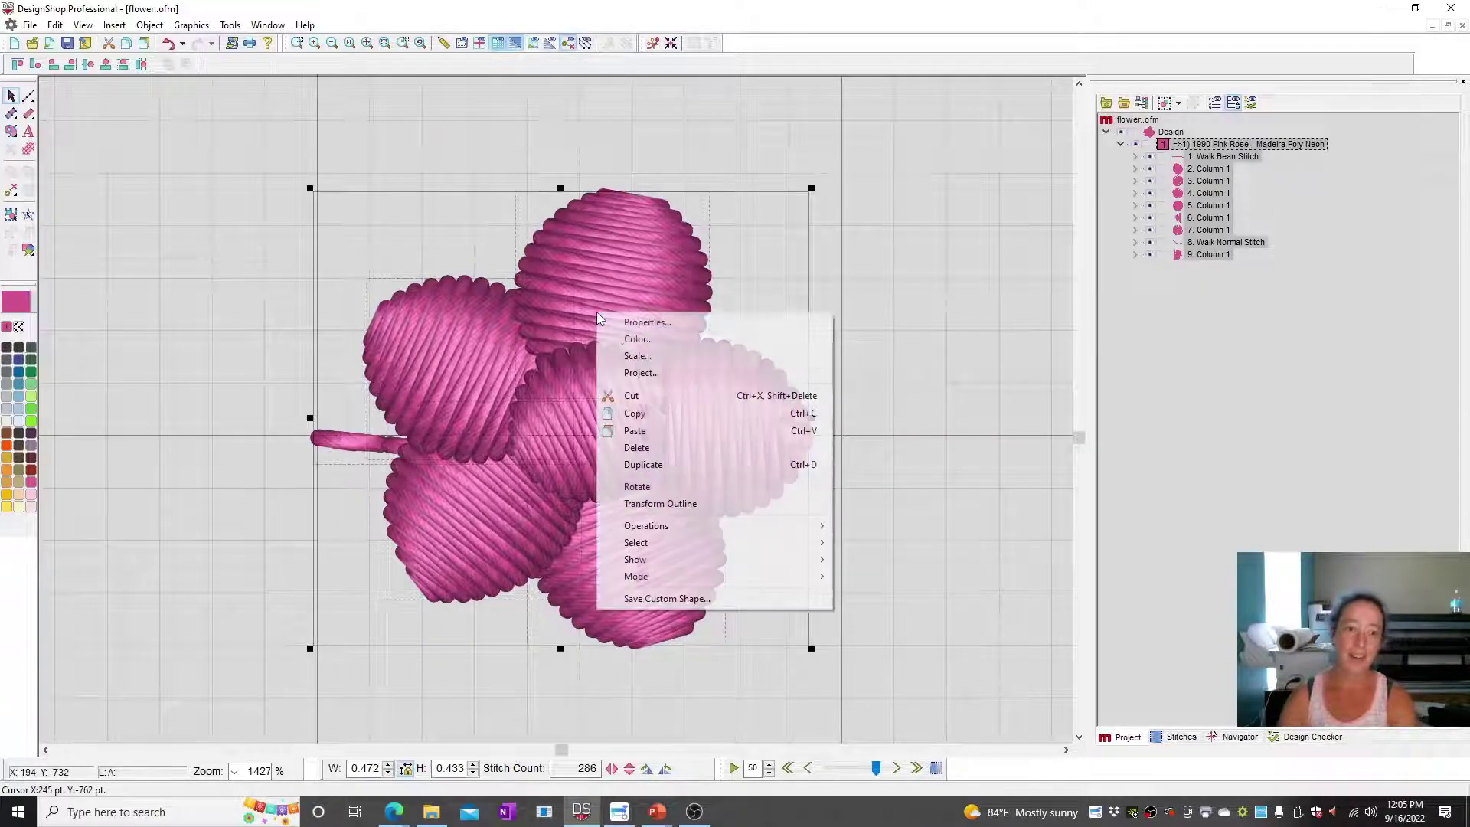
{"action": "left_click", "coordinate": [752, 600]}
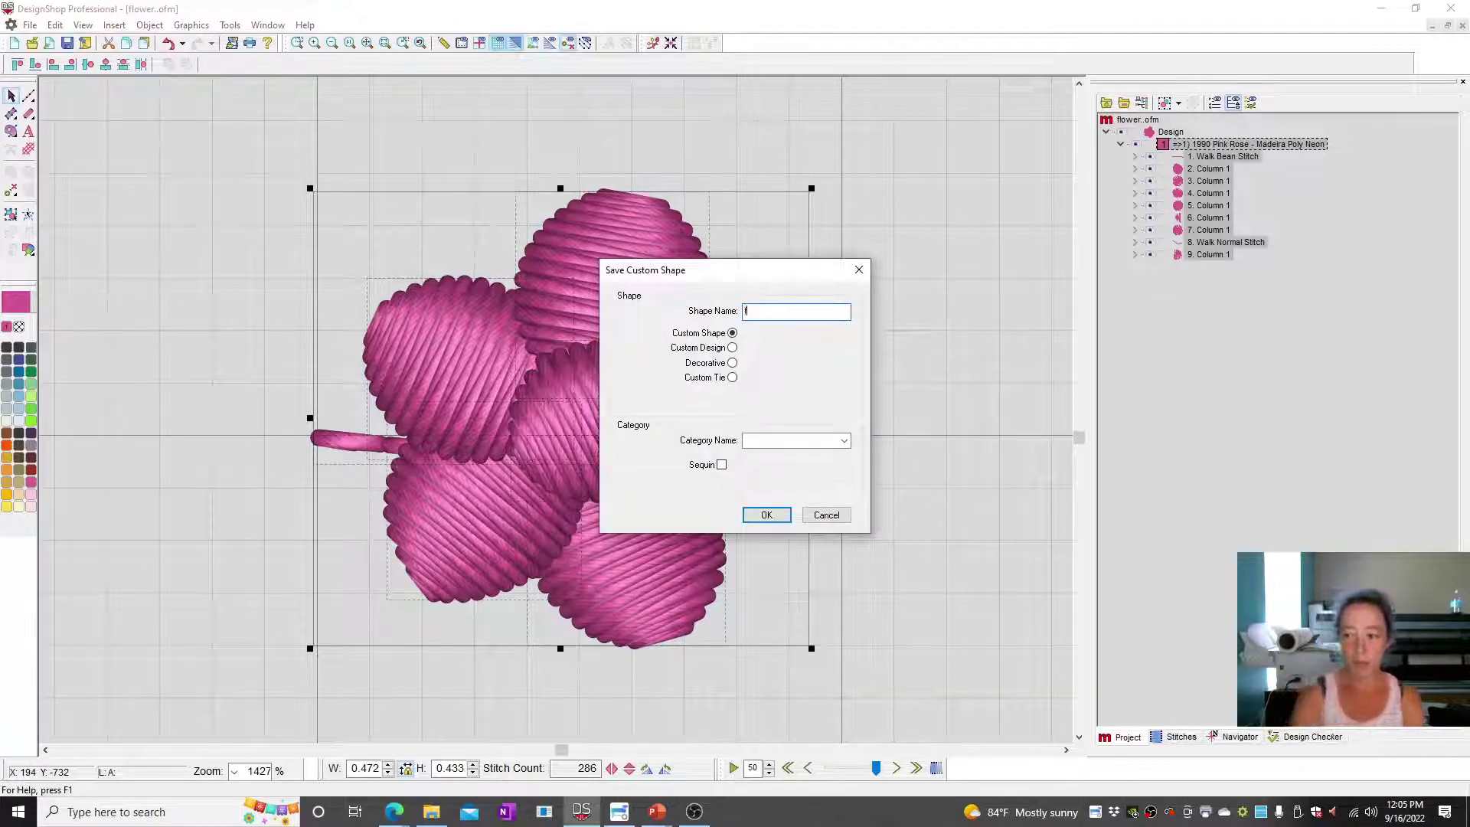
{"action": "type", "text": "ext"}
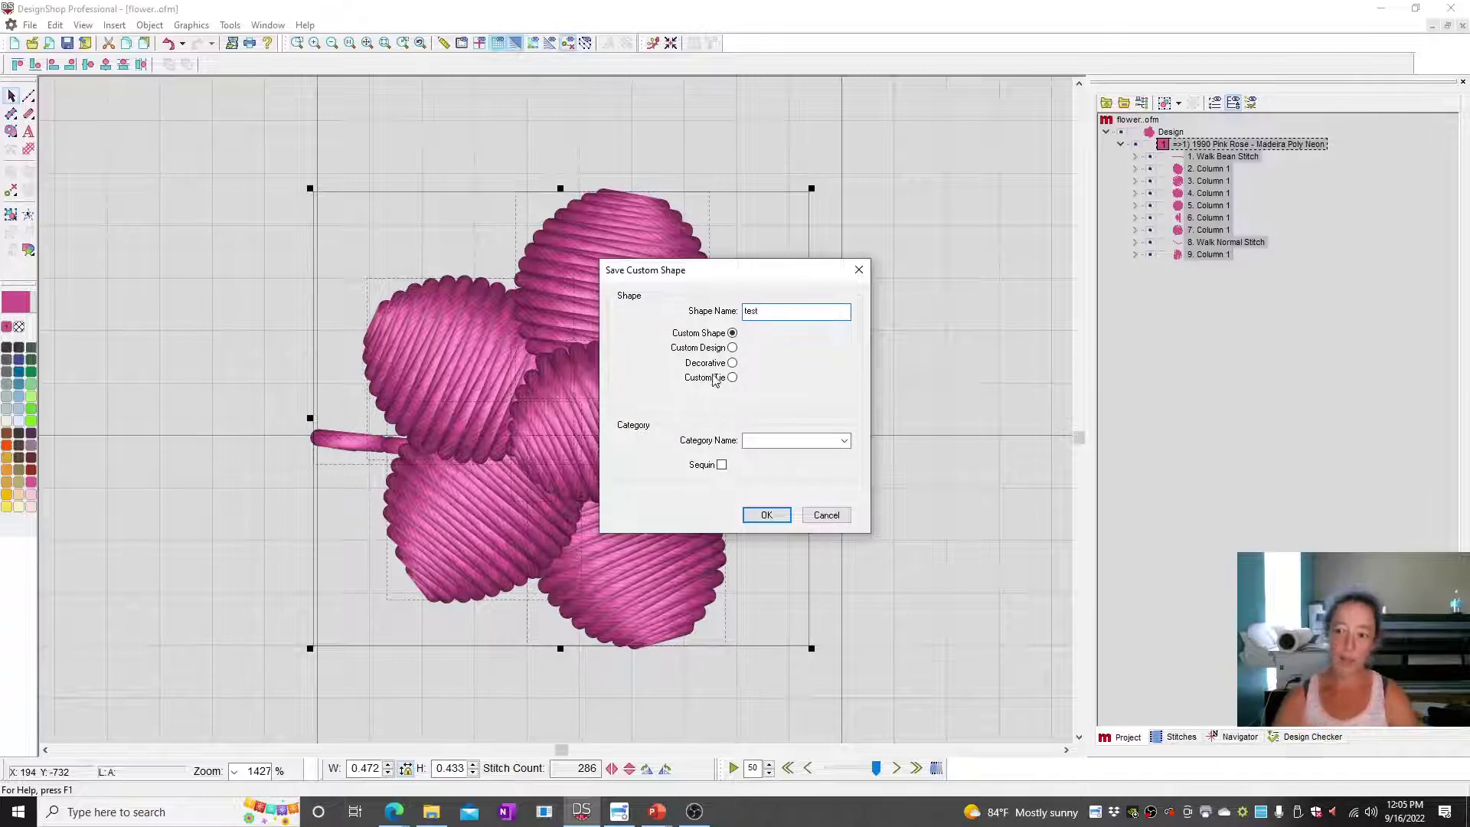
{"action": "left_click", "coordinate": [732, 364]}
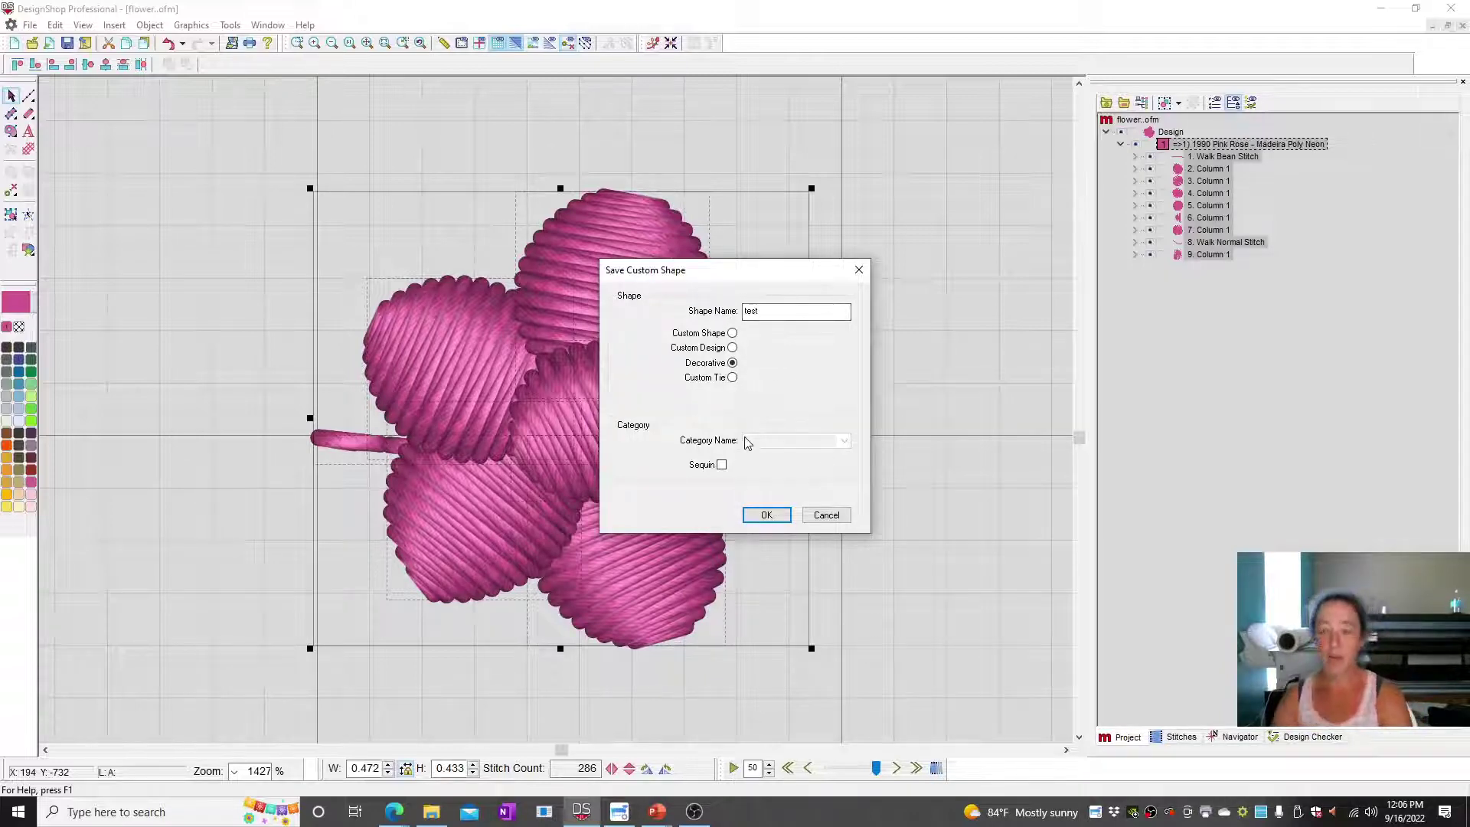
{"action": "left_click", "coordinate": [775, 517]}
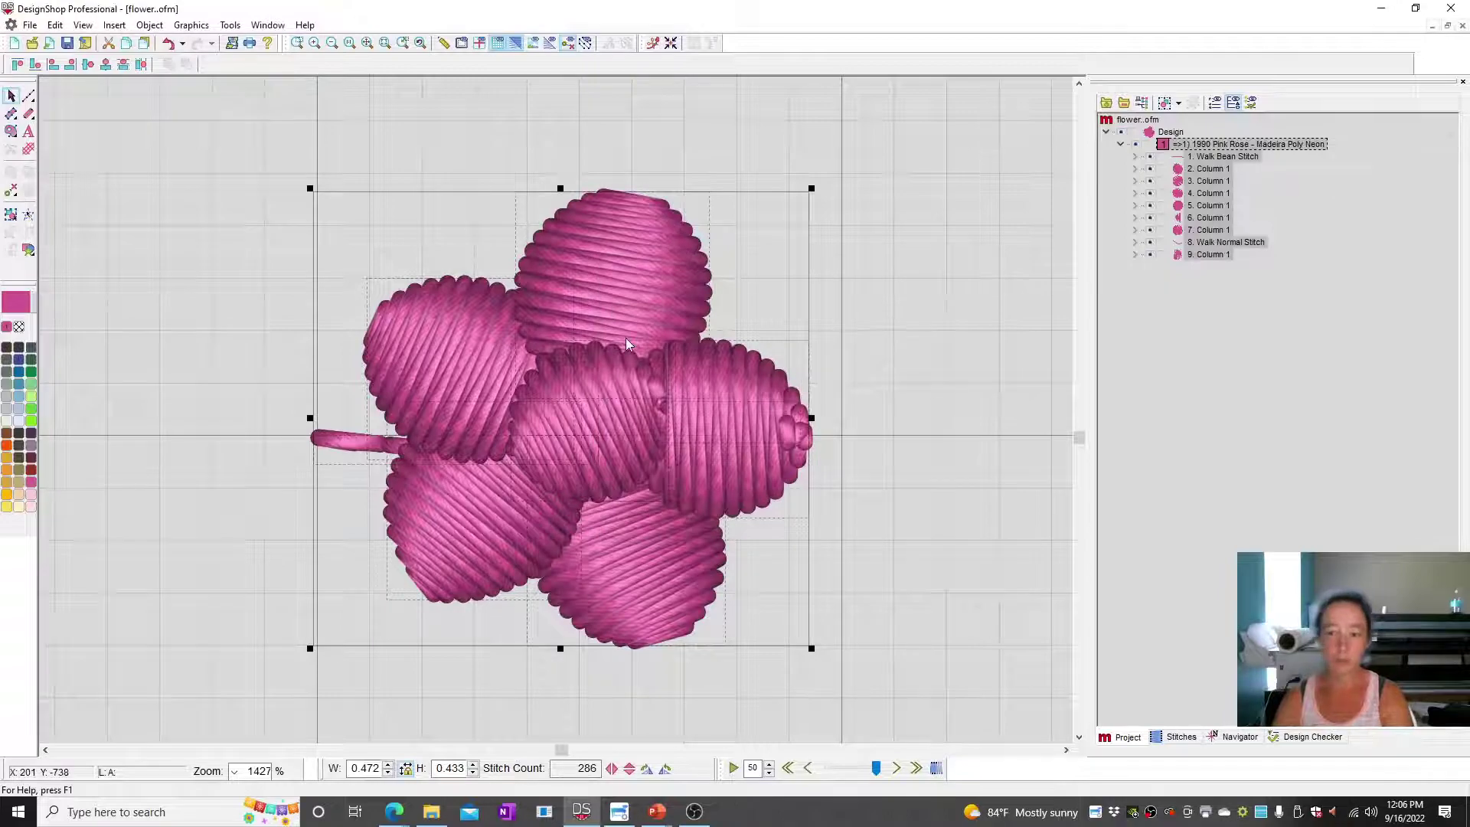
Draw a gently arched three-point decorative walk above the pink flower with the test pattern, about 0.71 wide.
{"action": "scroll", "coordinate": [361, 394], "scroll_direction": "up", "scroll_amount": 5}
{"action": "scroll", "coordinate": [361, 394], "scroll_direction": "down", "scroll_amount": 6}
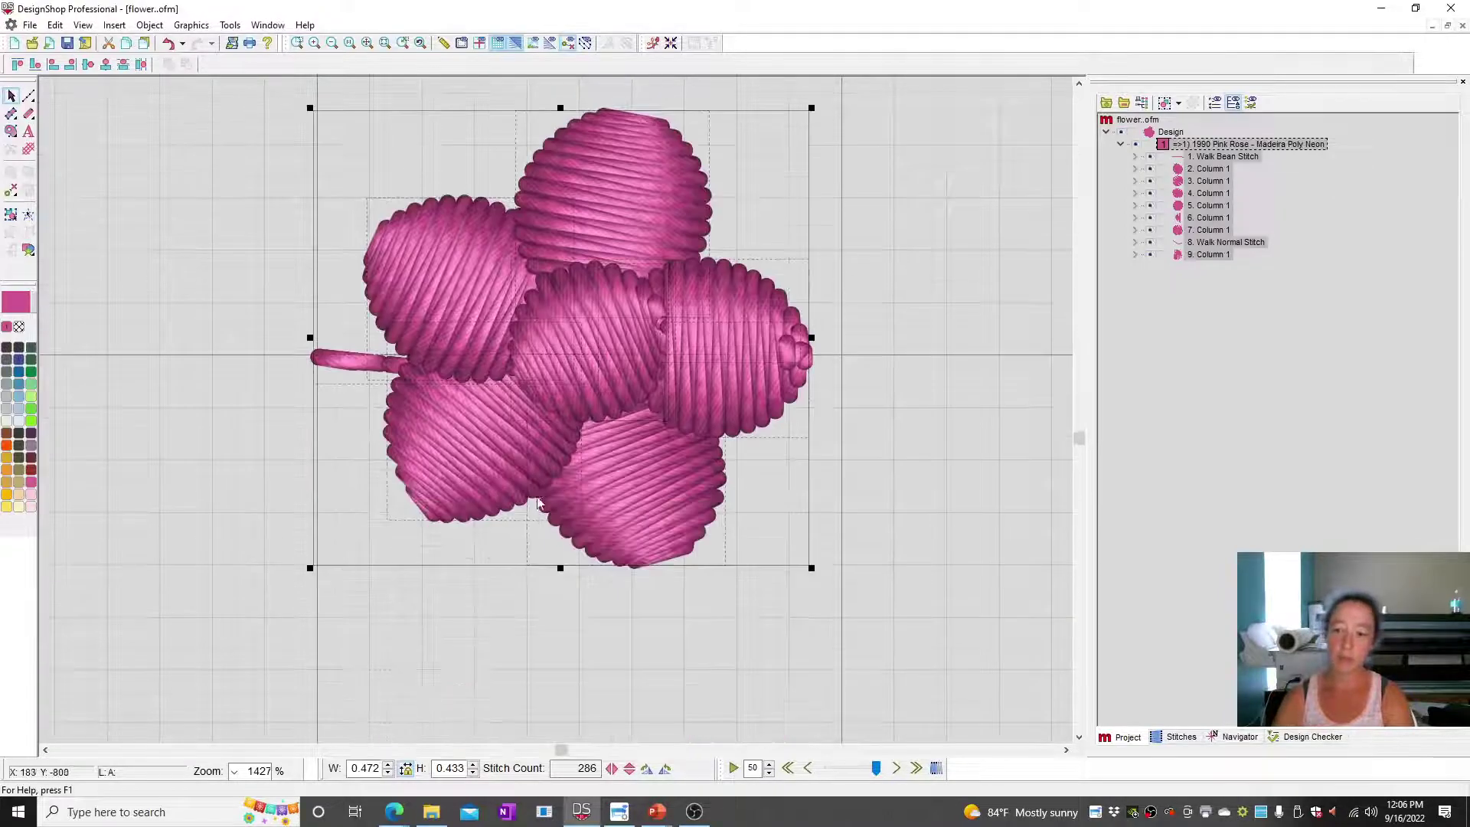
{"action": "scroll", "coordinate": [544, 321], "scroll_direction": "up", "scroll_amount": 4}
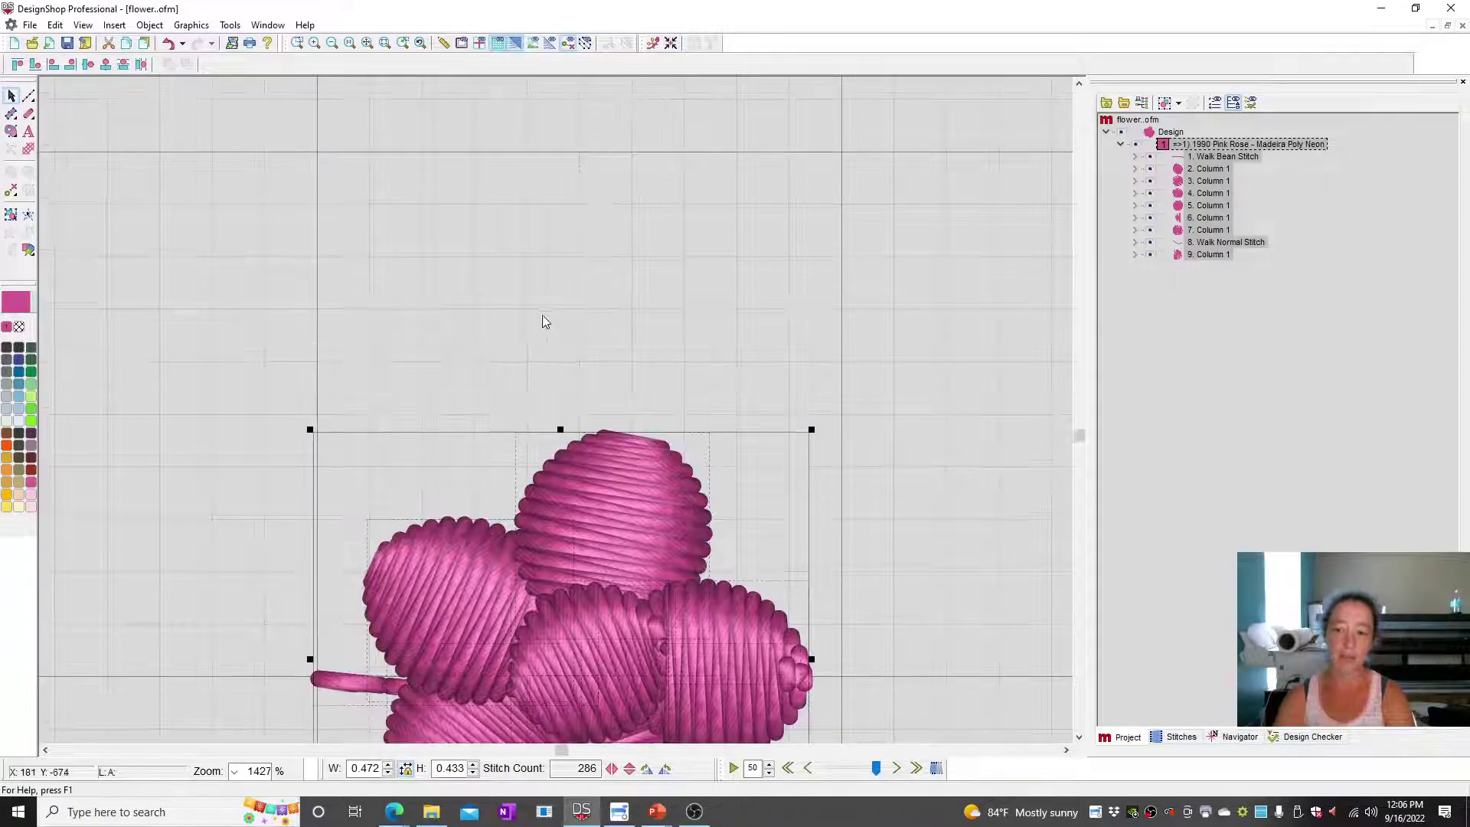
{"action": "scroll", "coordinate": [544, 322], "scroll_direction": "up", "scroll_amount": 3}
{"action": "left_click", "coordinate": [10, 214]}
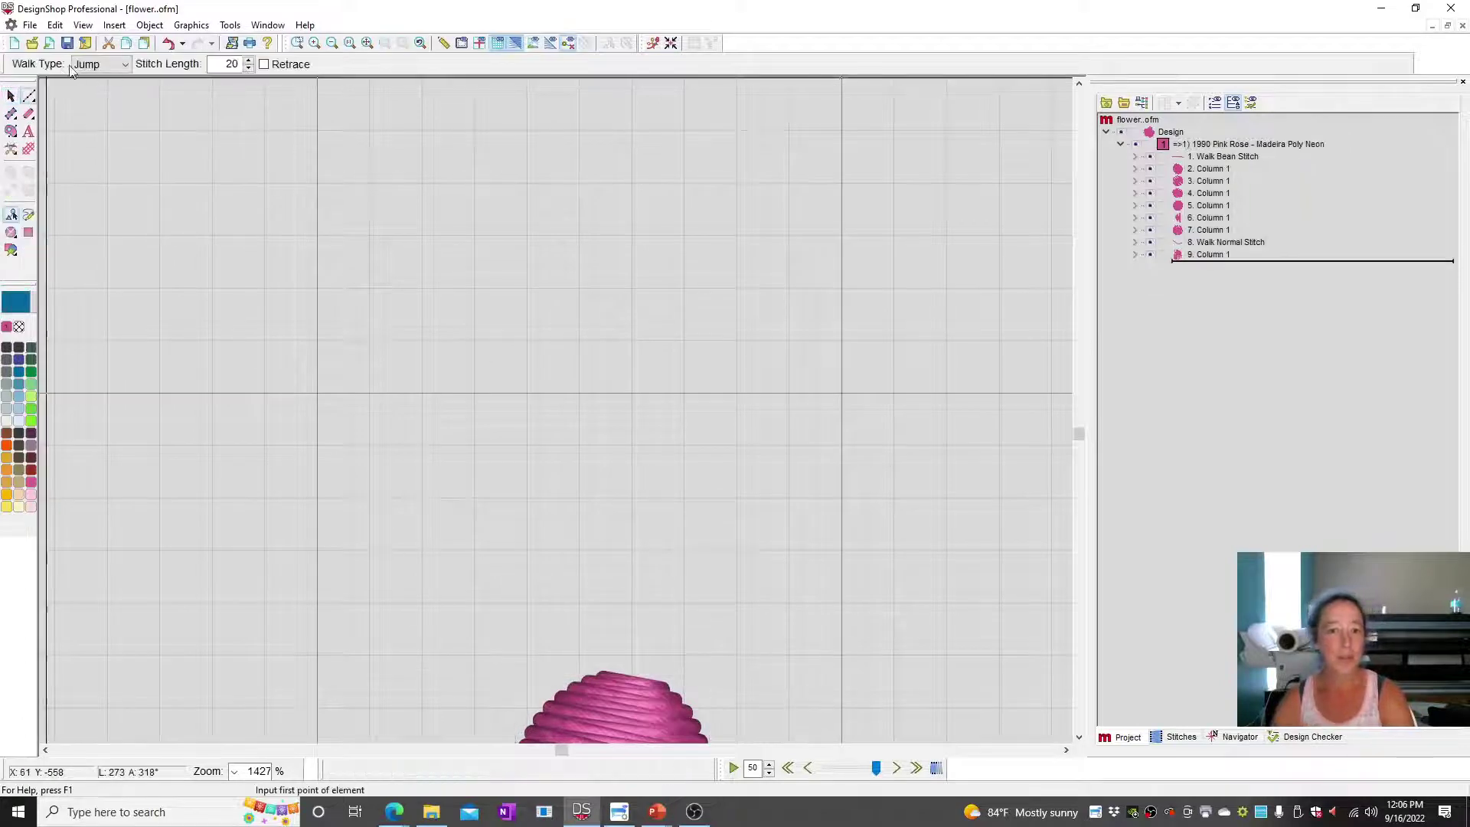
{"action": "left_click", "coordinate": [99, 64]}
{"action": "left_click", "coordinate": [185, 67]}
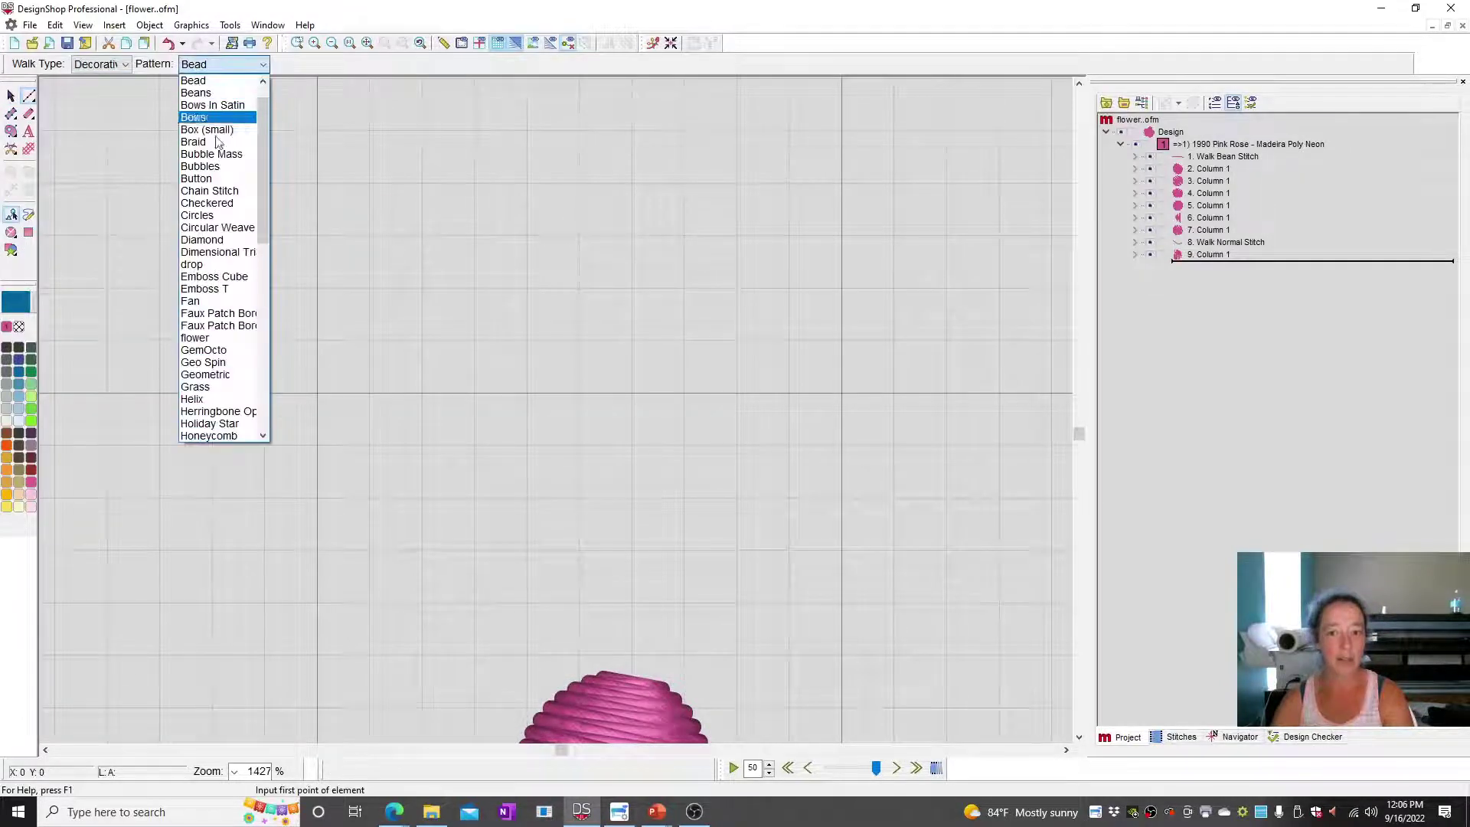
{"action": "scroll", "coordinate": [228, 402], "scroll_direction": "down", "scroll_amount": 15}
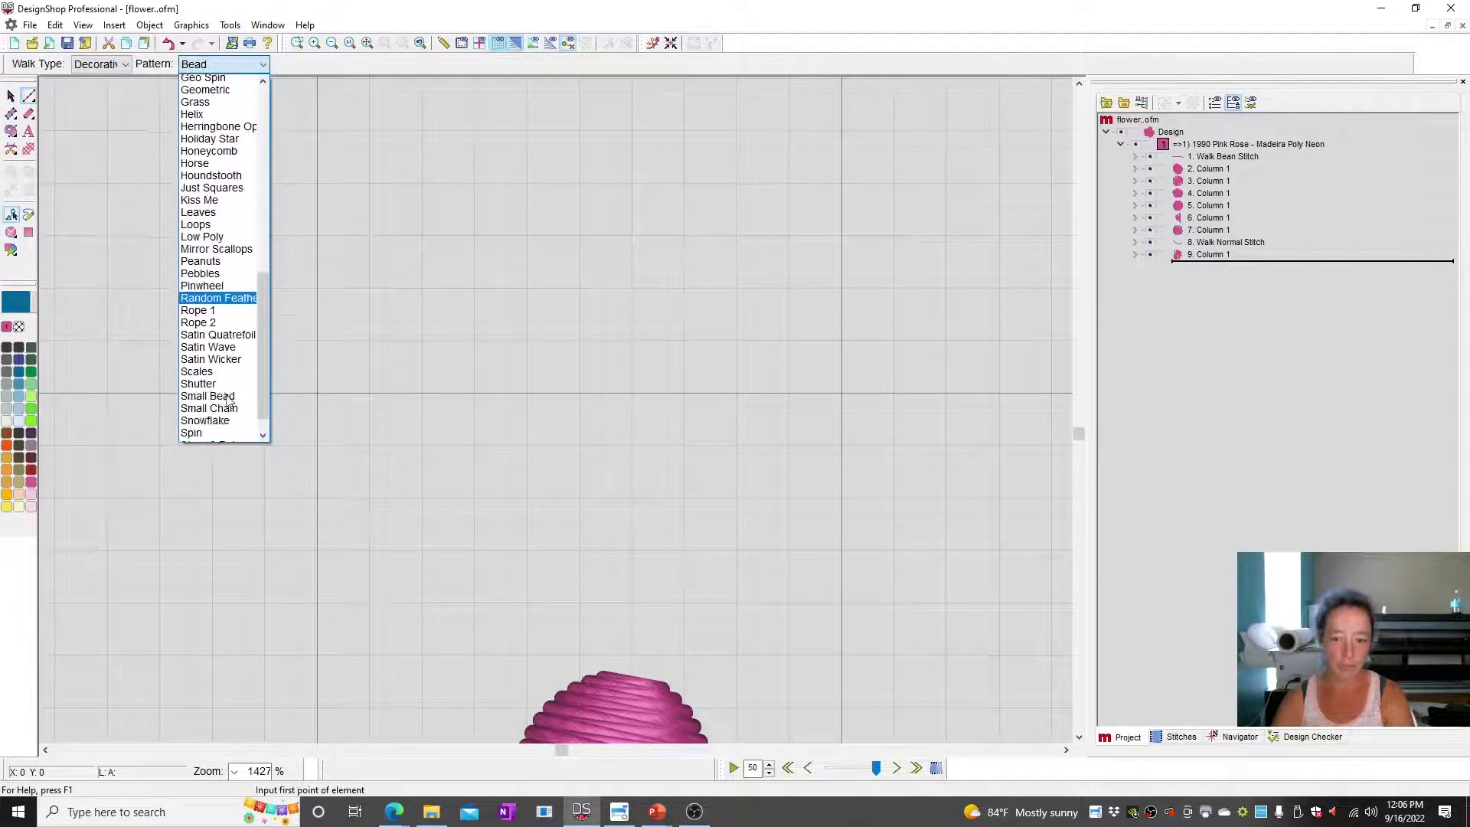
{"action": "left_click", "coordinate": [211, 361]}
{"action": "left_click", "coordinate": [120, 423]}
{"action": "left_click", "coordinate": [384, 295]}
{"action": "left_click", "coordinate": [865, 383]}
{"action": "key", "text": "Return"}
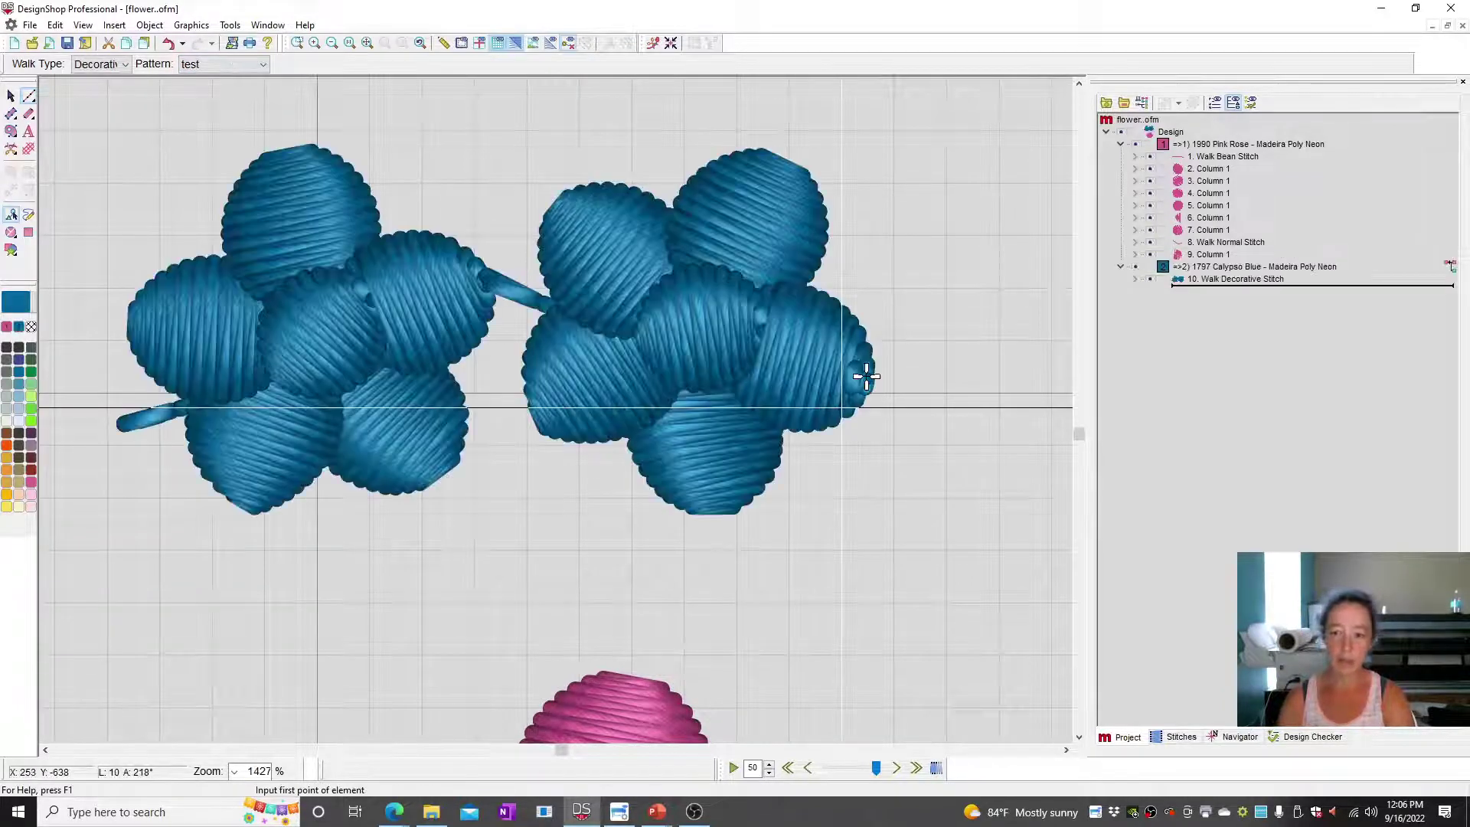
Move the blue decorative walk's exit point into empty space beside the pink flower and extend its end point to widen it to about 3.19.
{"action": "scroll", "coordinate": [861, 371], "scroll_direction": "down", "scroll_amount": 2}
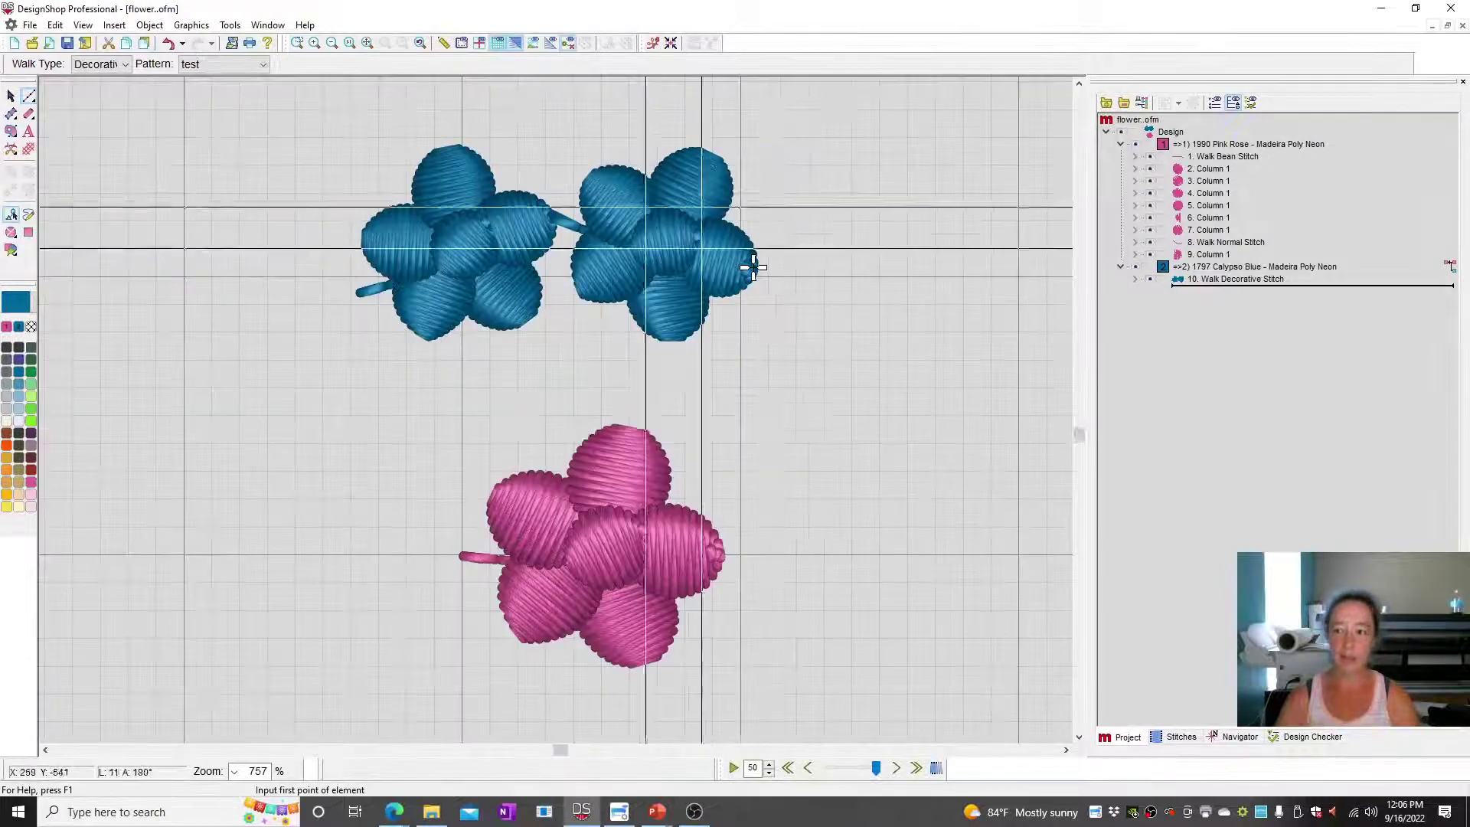
{"action": "key", "text": "Escape"}
{"action": "double_click", "coordinate": [759, 276]}
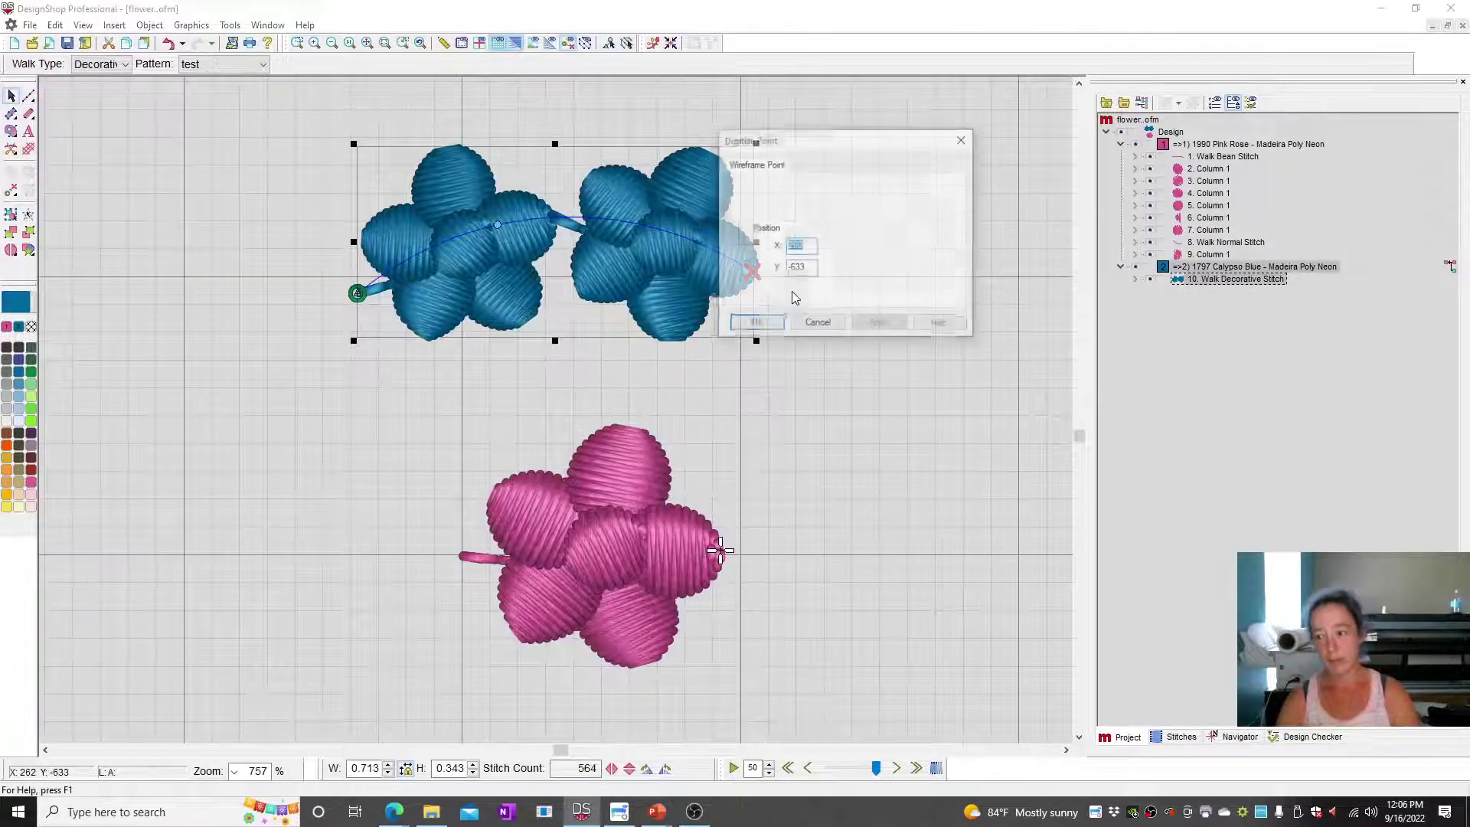
{"action": "left_click", "coordinate": [881, 325]}
{"action": "left_click", "coordinate": [1025, 430]}
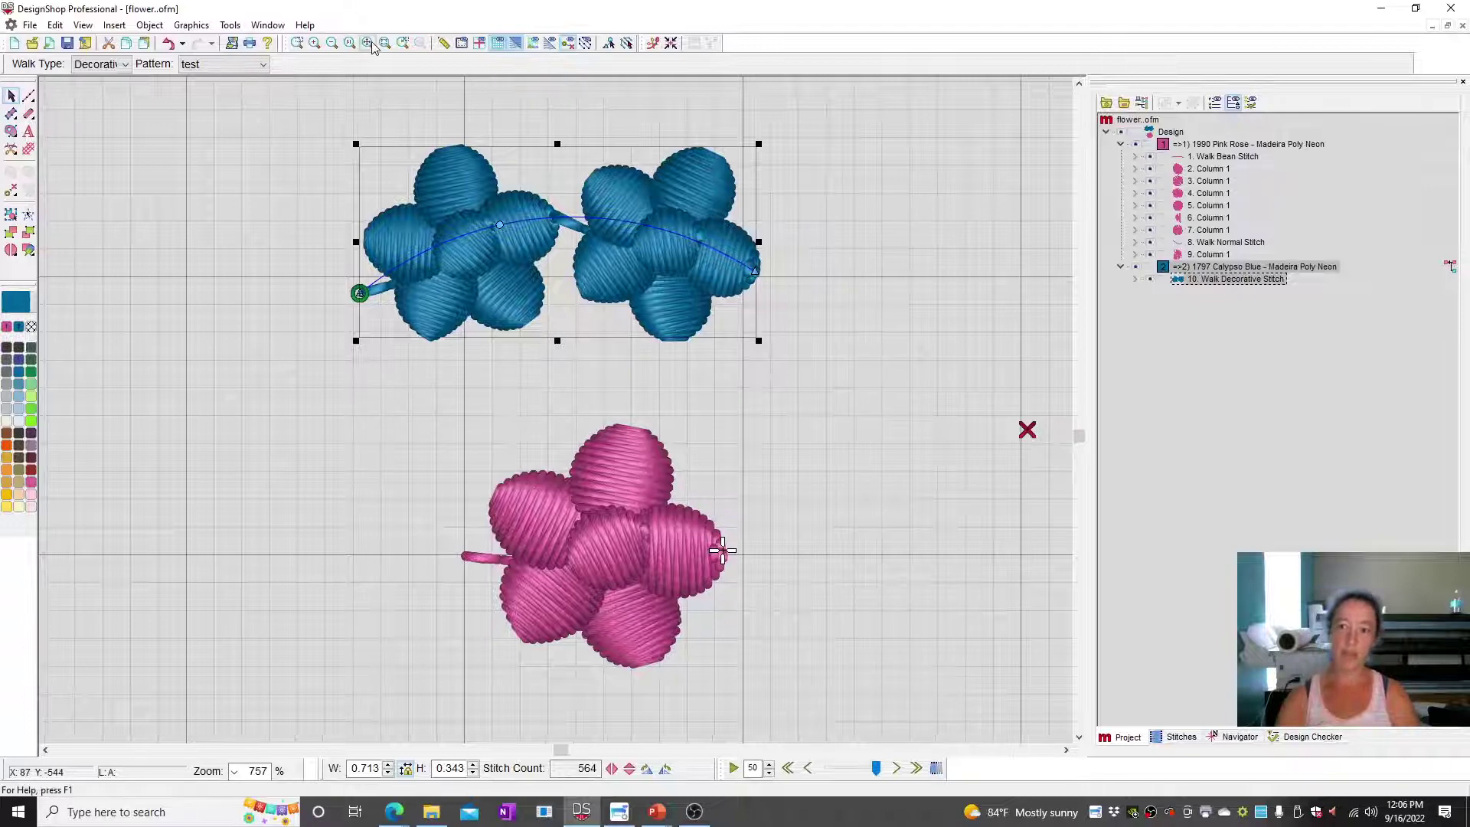
{"action": "left_click", "coordinate": [334, 44]}
{"action": "left_click", "coordinate": [334, 44]}
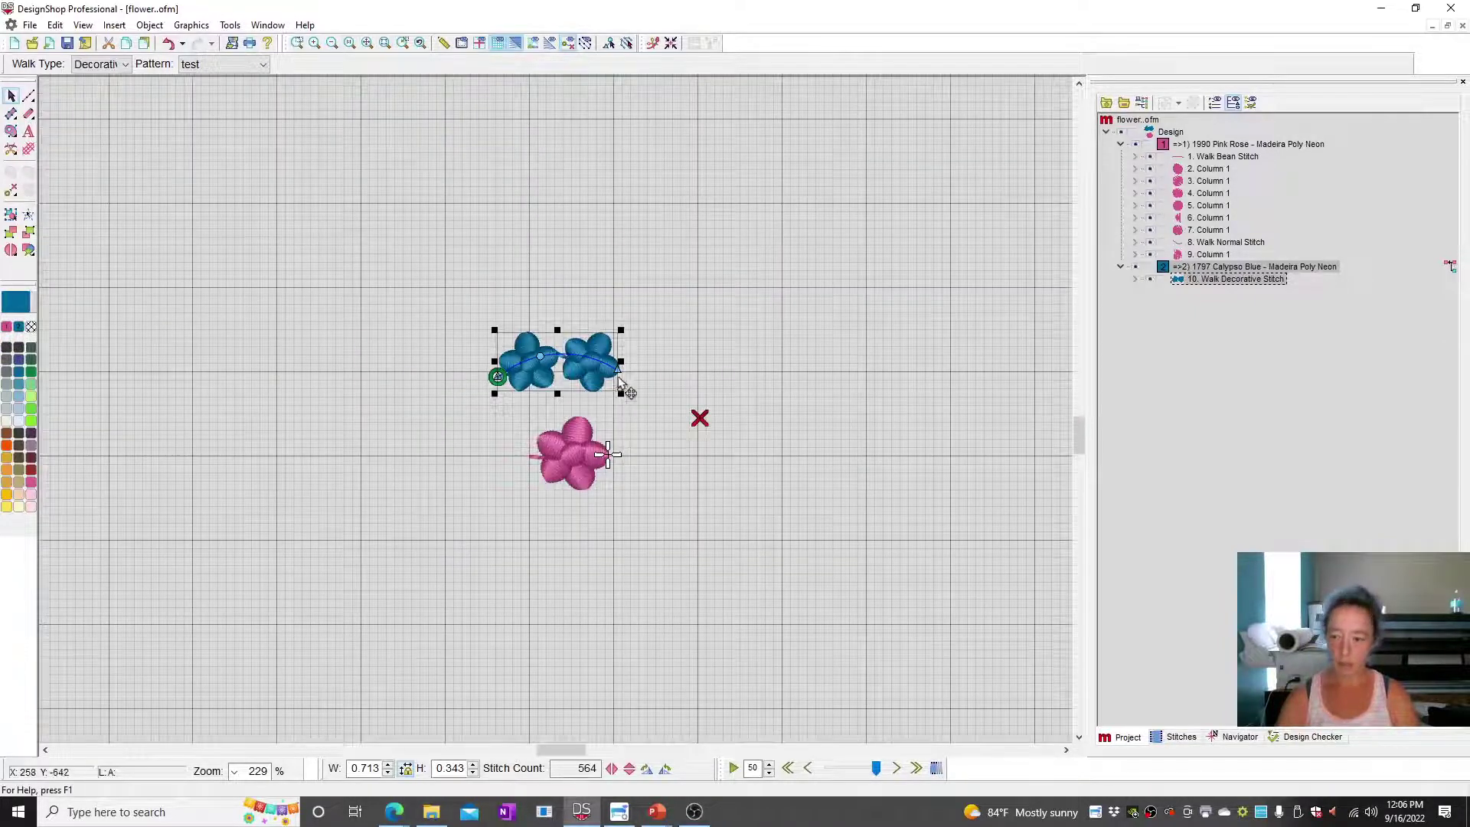
{"action": "left_click_drag", "start_coordinate": [617, 371], "coordinate": [1034, 399]}
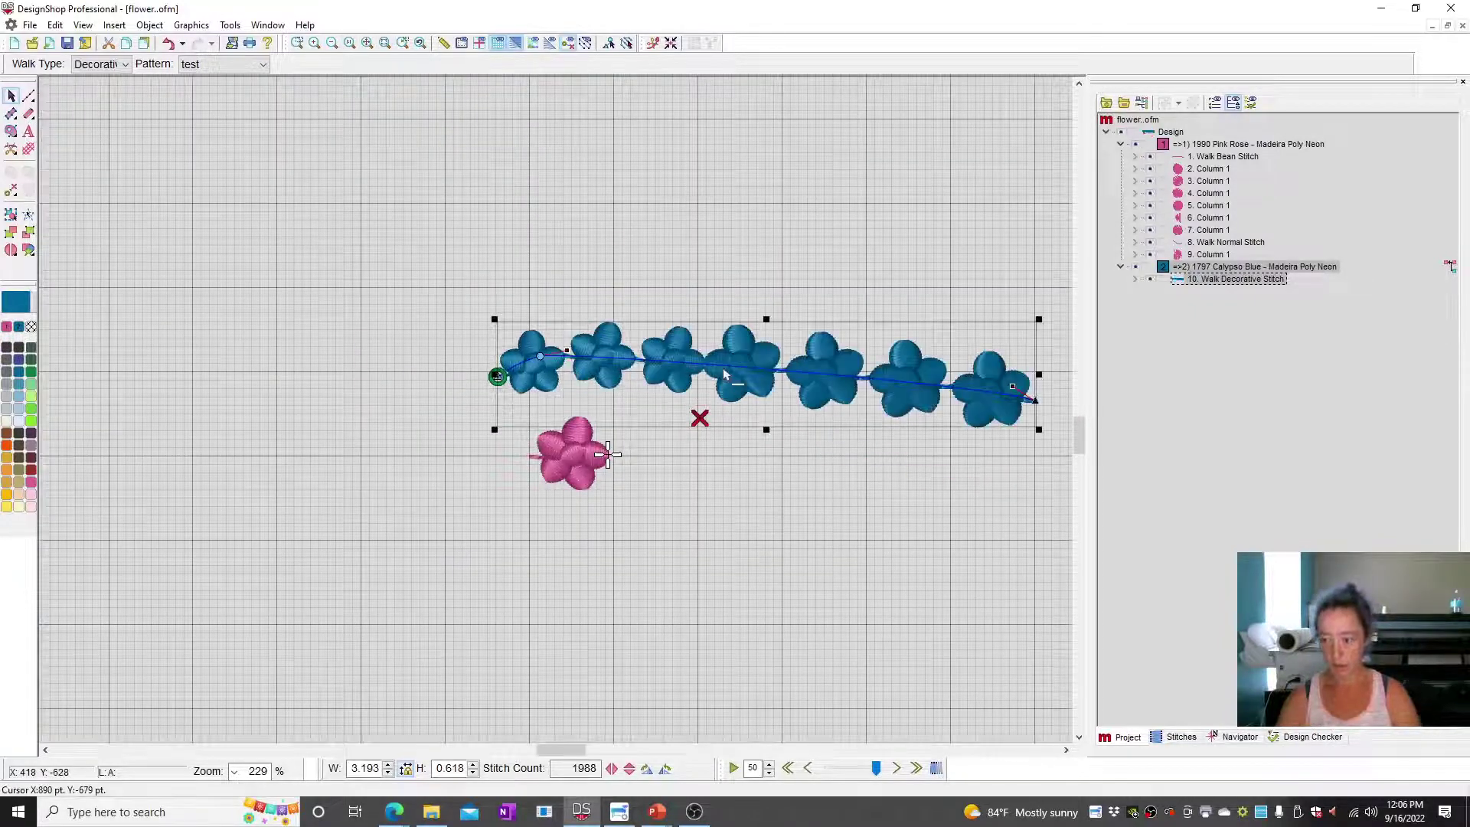
Reshape the blue flower line into an S-curve with a high arch and a low bend beneath the pink flower, about 3.51 by 2.72 overall.
{"action": "left_click_drag", "start_coordinate": [734, 377], "coordinate": [716, 208]}
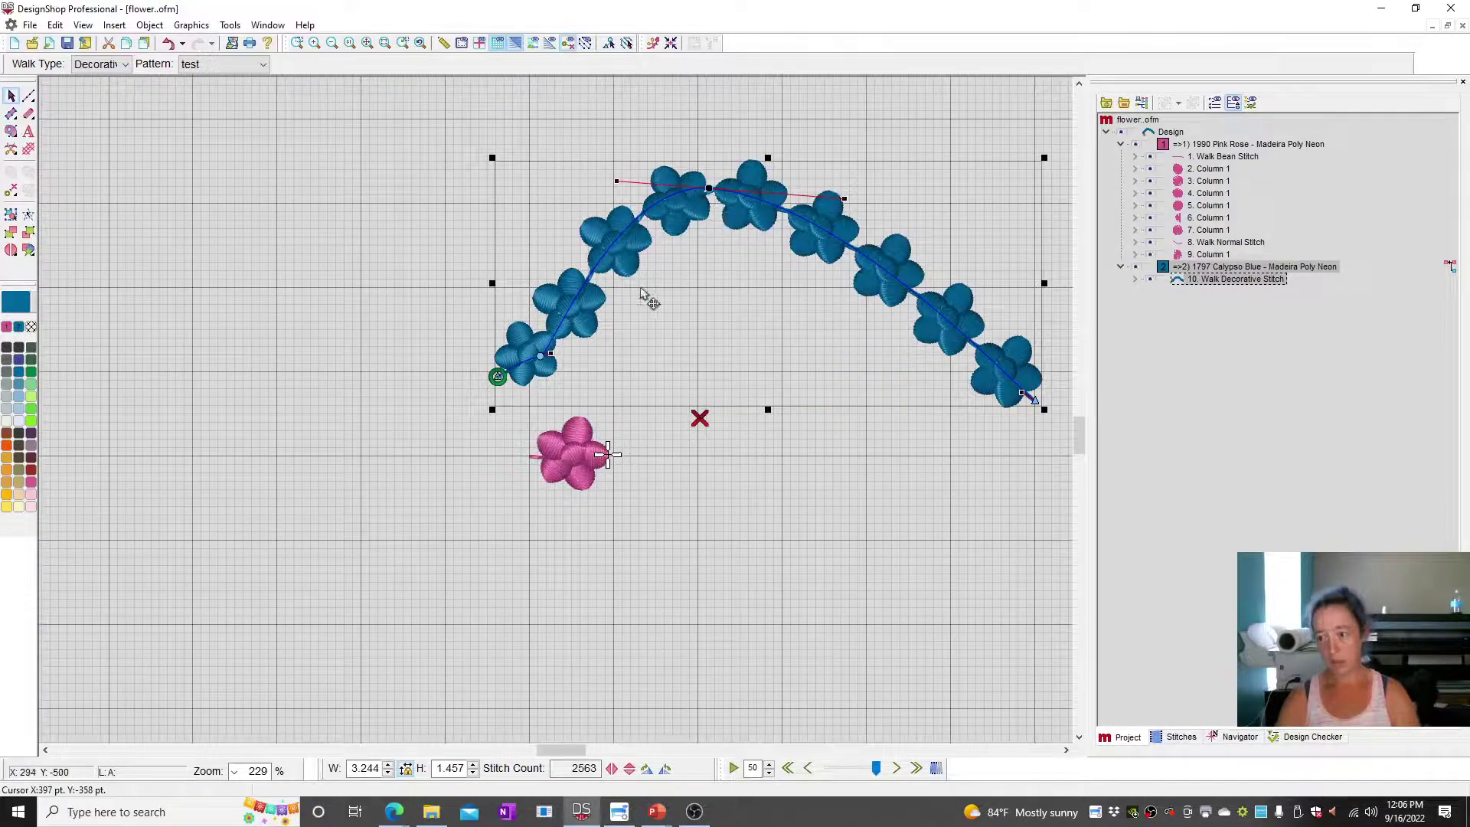
{"action": "right_click", "coordinate": [578, 290]}
{"action": "left_click", "coordinate": [541, 360]}
{"action": "left_click_drag", "start_coordinate": [541, 360], "coordinate": [721, 387]}
{"action": "left_click_drag", "start_coordinate": [630, 386], "coordinate": [516, 621]}
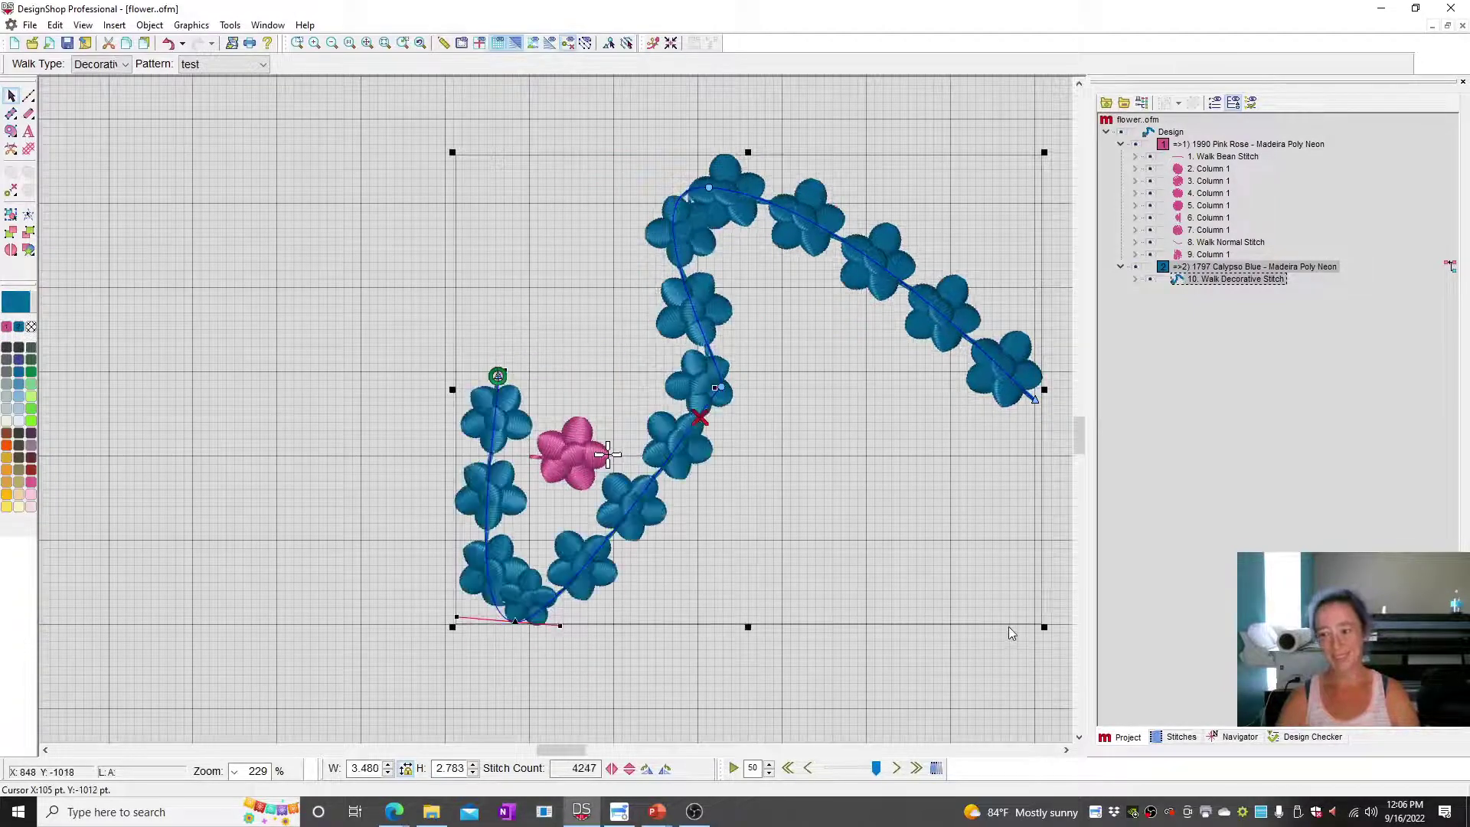
{"action": "left_click_drag", "start_coordinate": [709, 187], "coordinate": [801, 189]}
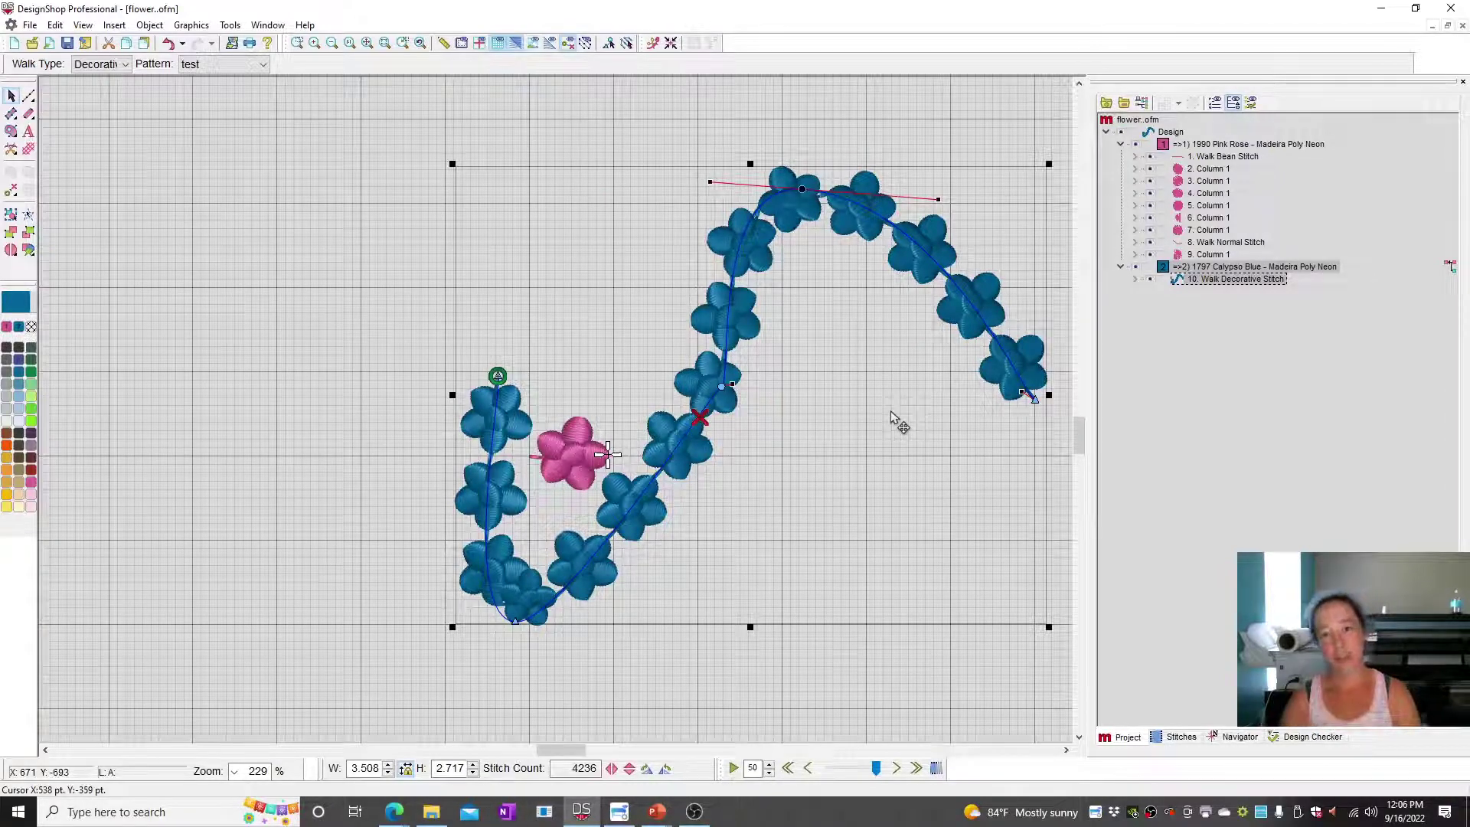
{"action": "key", "text": "Escape"}
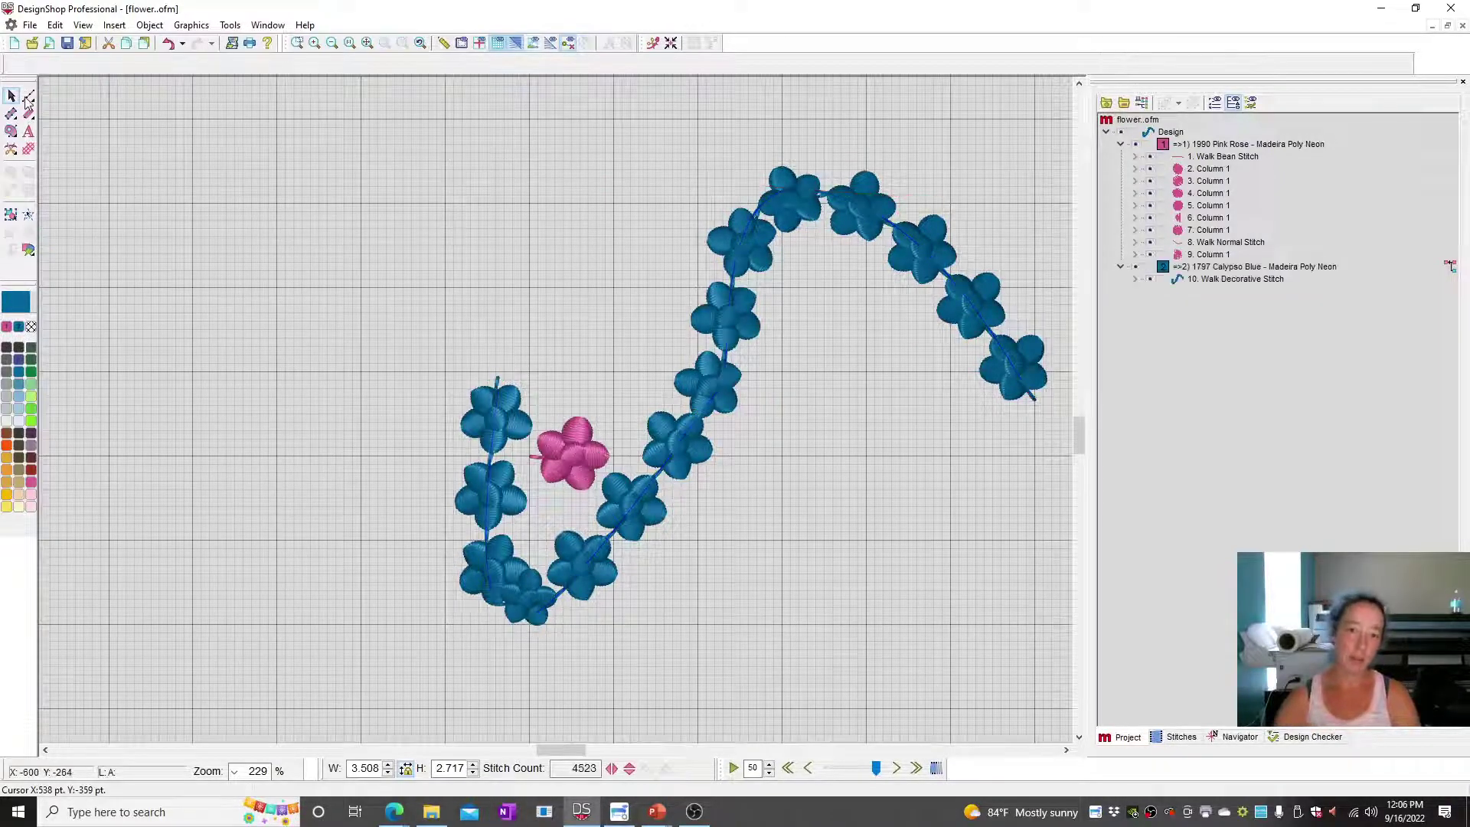
Draw a slightly rising straight decorative walk with the Leaves pattern in the empty area beside the flower chain.
{"action": "left_click", "coordinate": [107, 65]}
{"action": "left_click", "coordinate": [100, 113]}
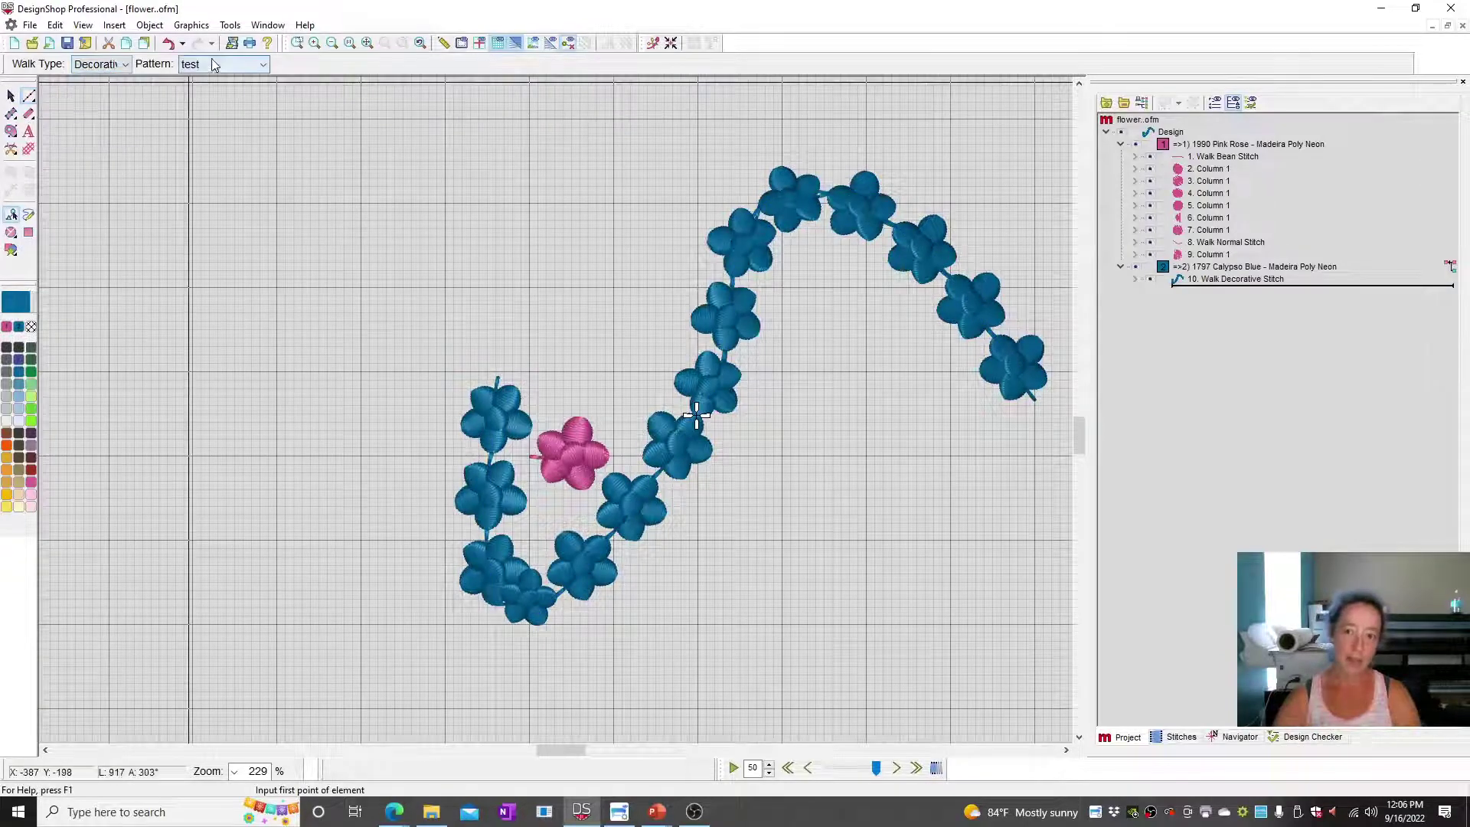
{"action": "left_click", "coordinate": [230, 65]}
{"action": "scroll", "coordinate": [230, 306], "scroll_direction": "up", "scroll_amount": 10}
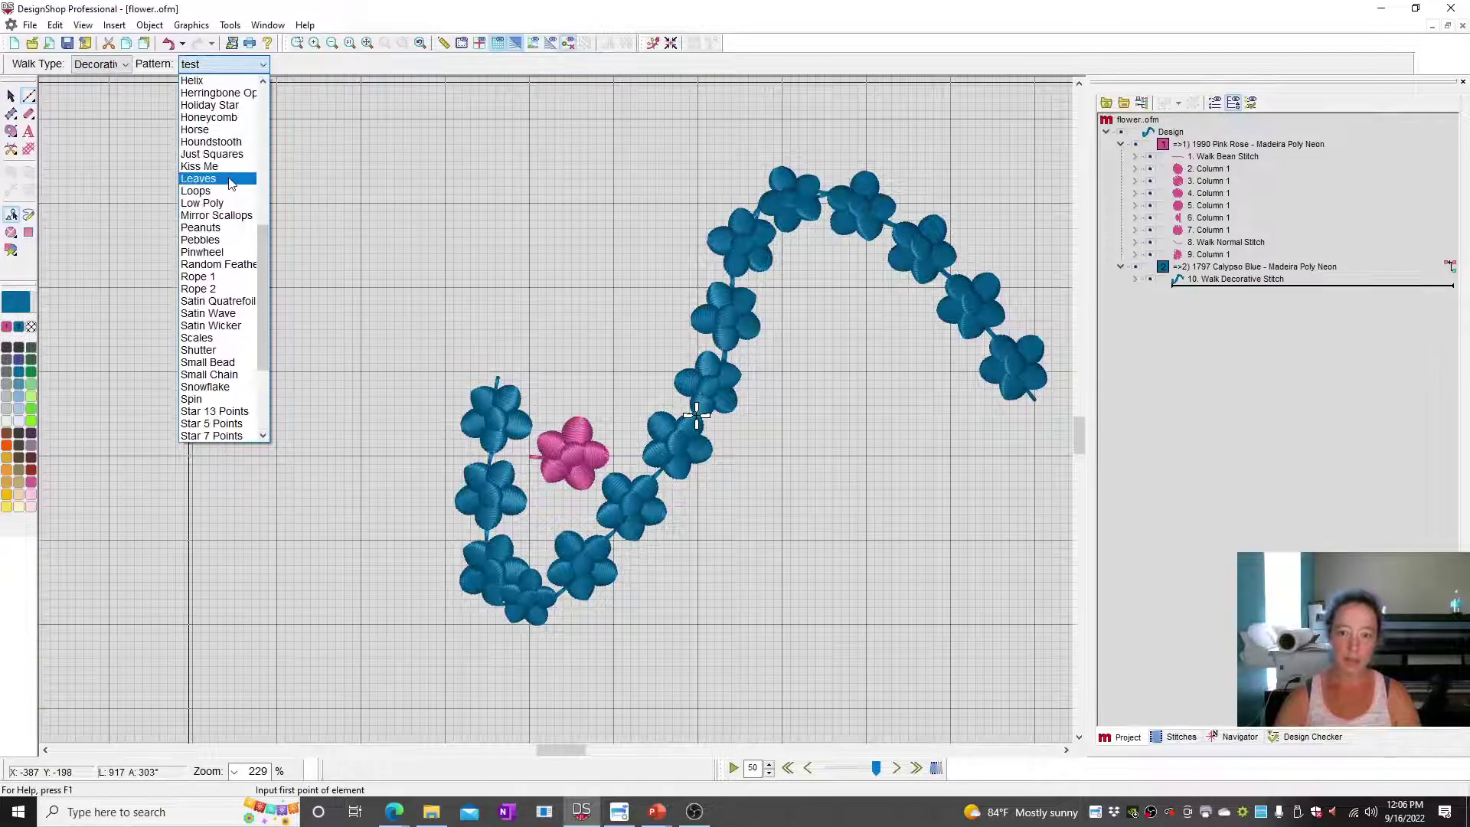
{"action": "left_click", "coordinate": [218, 171]}
{"action": "left_click", "coordinate": [120, 266]}
{"action": "left_click", "coordinate": [477, 191]}
{"action": "key", "text": "Return"}
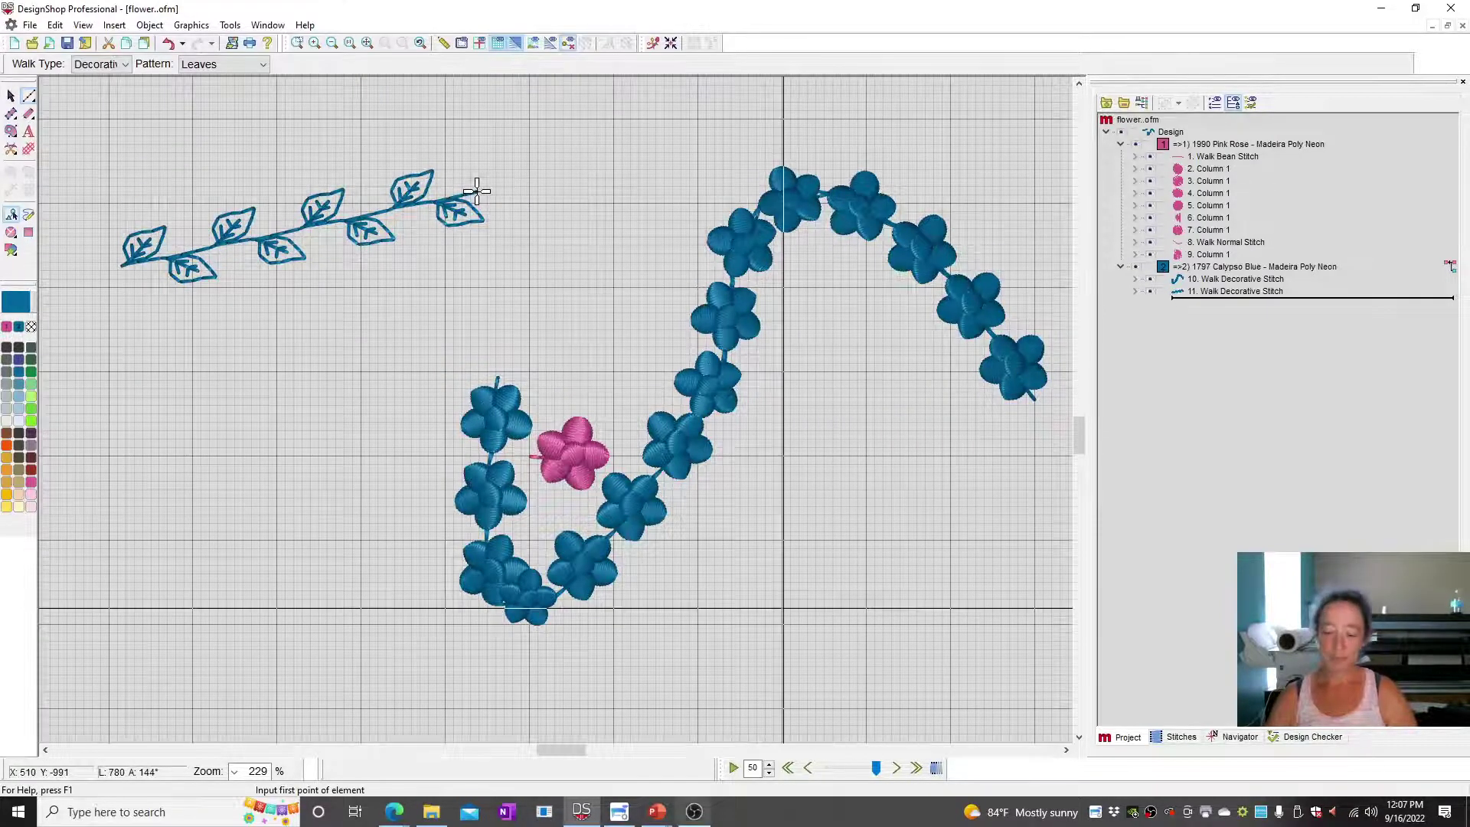
Switch to the presentation slide to read the embroidery questions and return to the flower design.
{"action": "mouse_move", "coordinate": [664, 815]}
{"action": "left_click", "coordinate": [639, 757]}
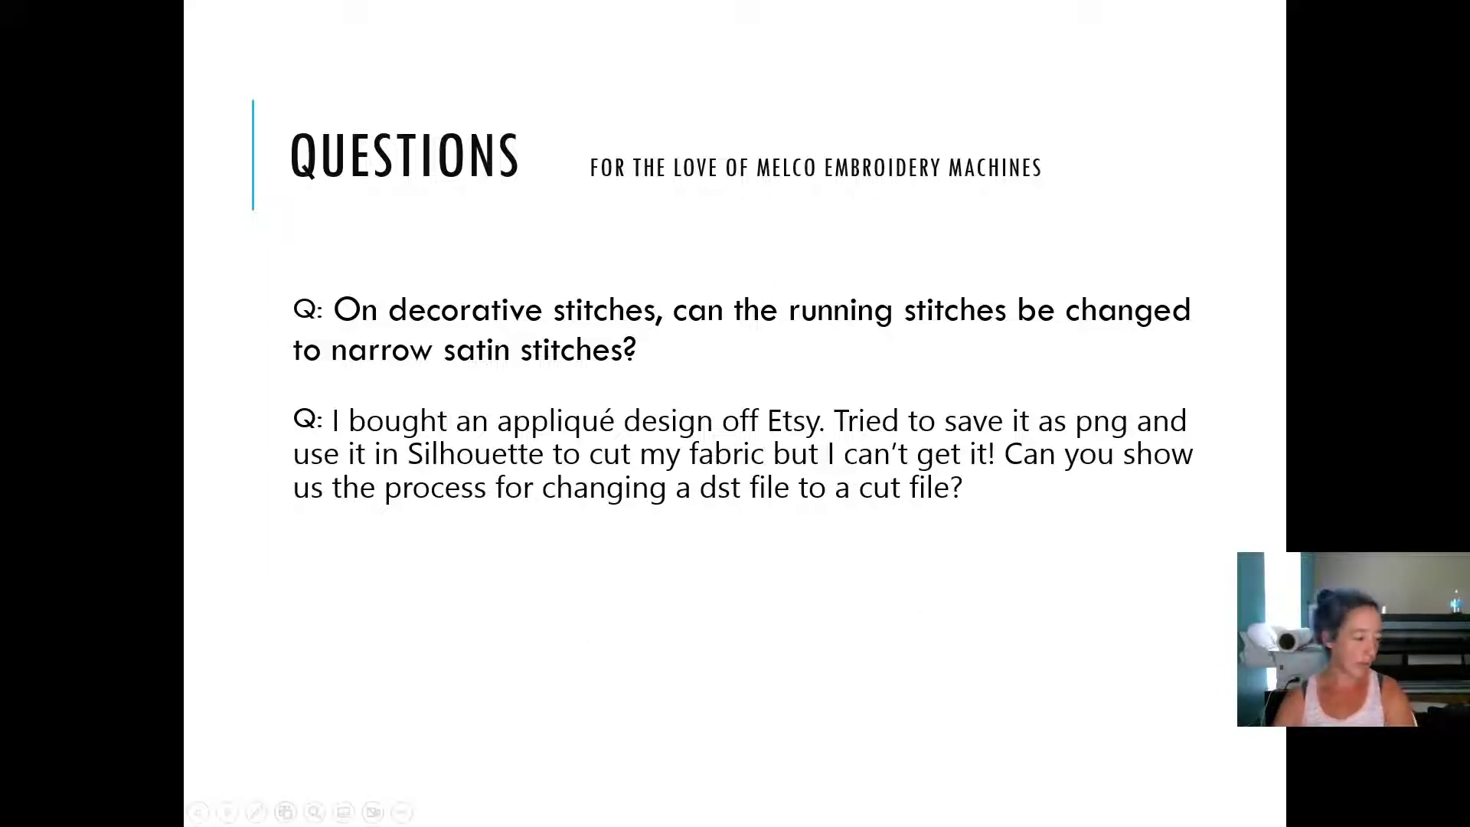
{"action": "key", "text": "alt+Tab"}
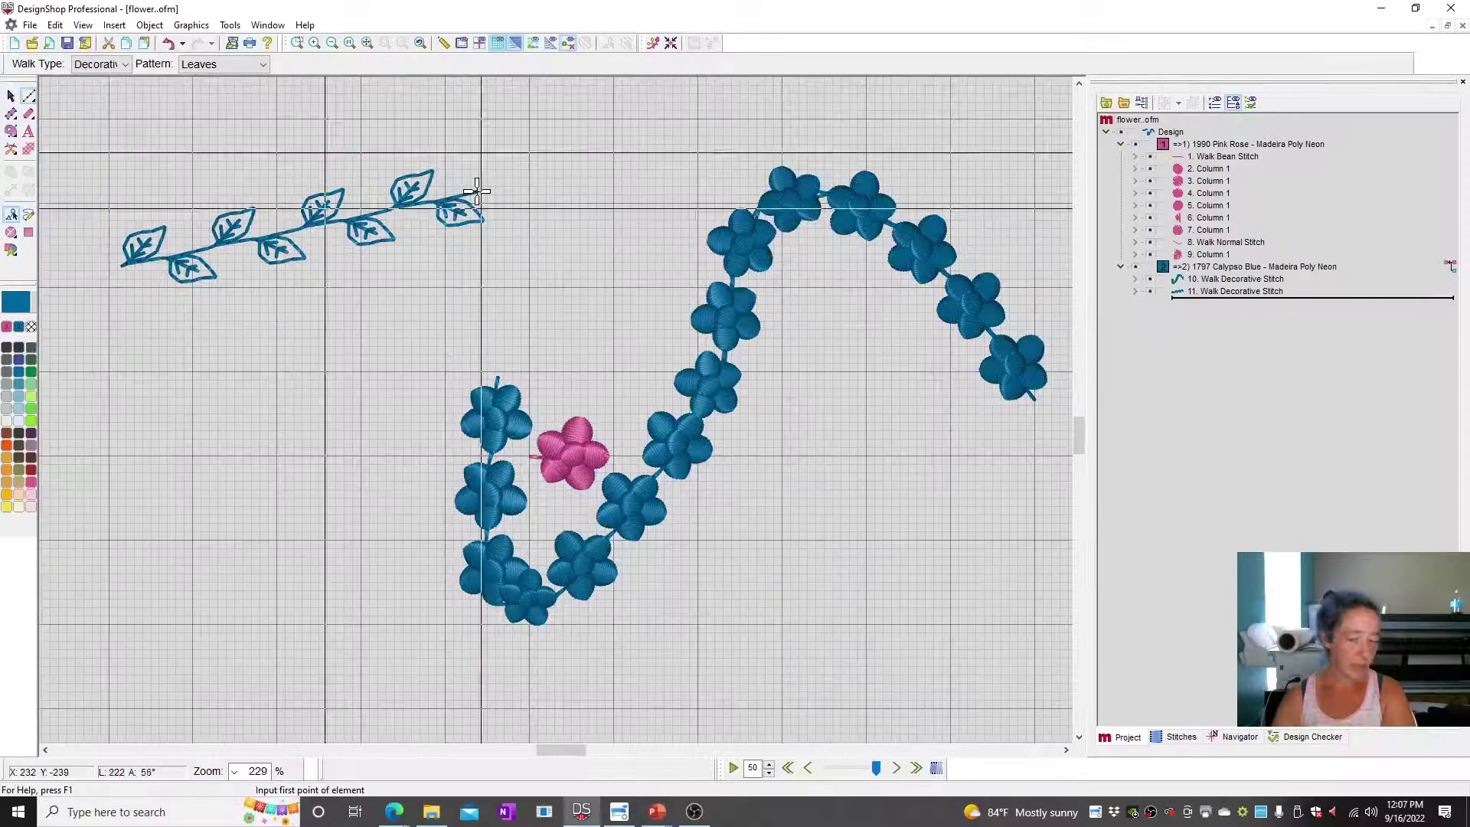
Open the tree swing4x4 design and fit it to the view.
{"action": "scroll", "coordinate": [475, 600], "scroll_direction": "up", "scroll_amount": 10}
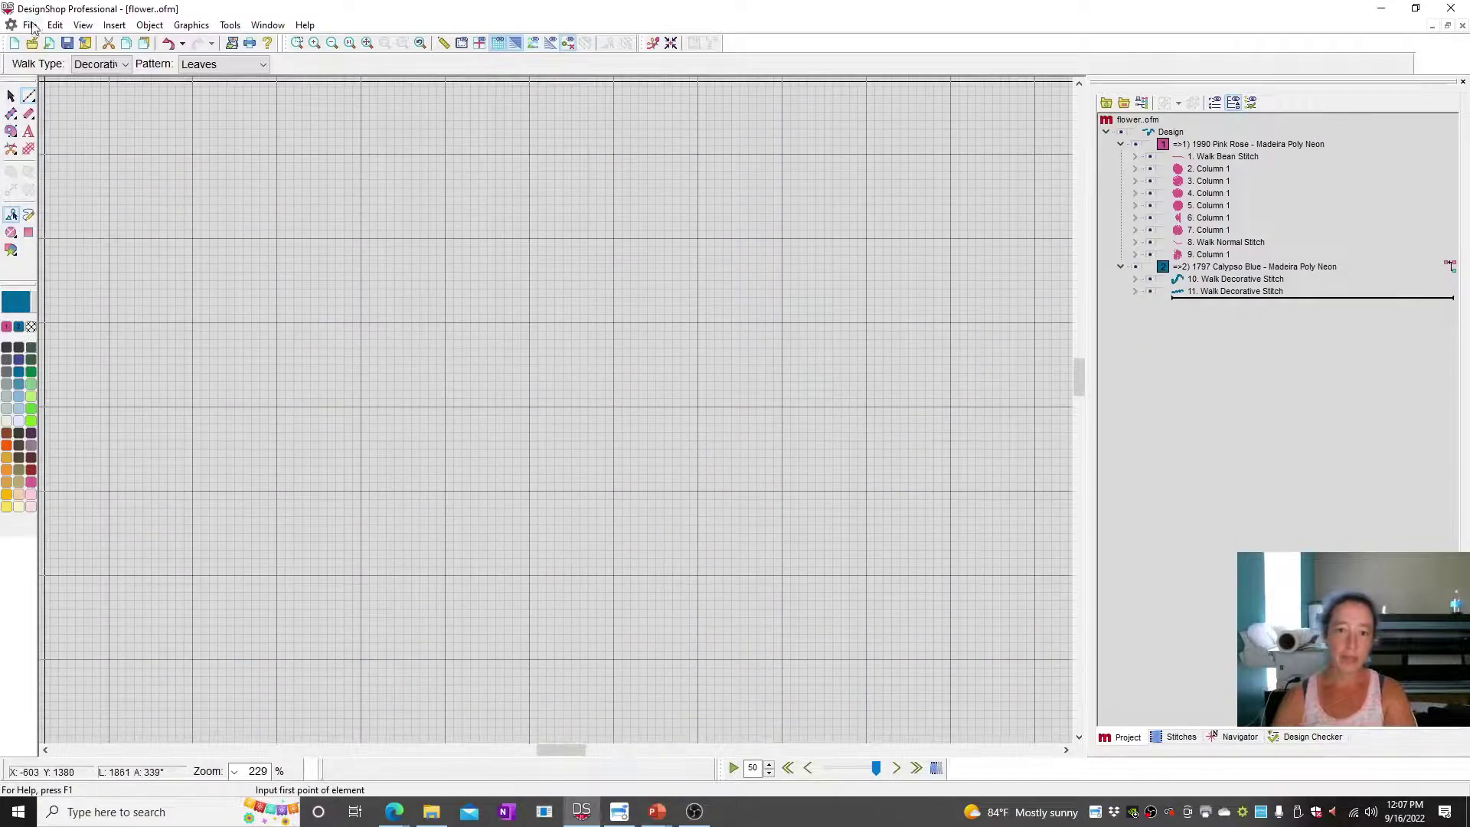
{"action": "left_click", "coordinate": [30, 25]}
{"action": "left_click", "coordinate": [848, 274]}
{"action": "key", "text": "ctrl+o"}
{"action": "double_click", "coordinate": [659, 177]}
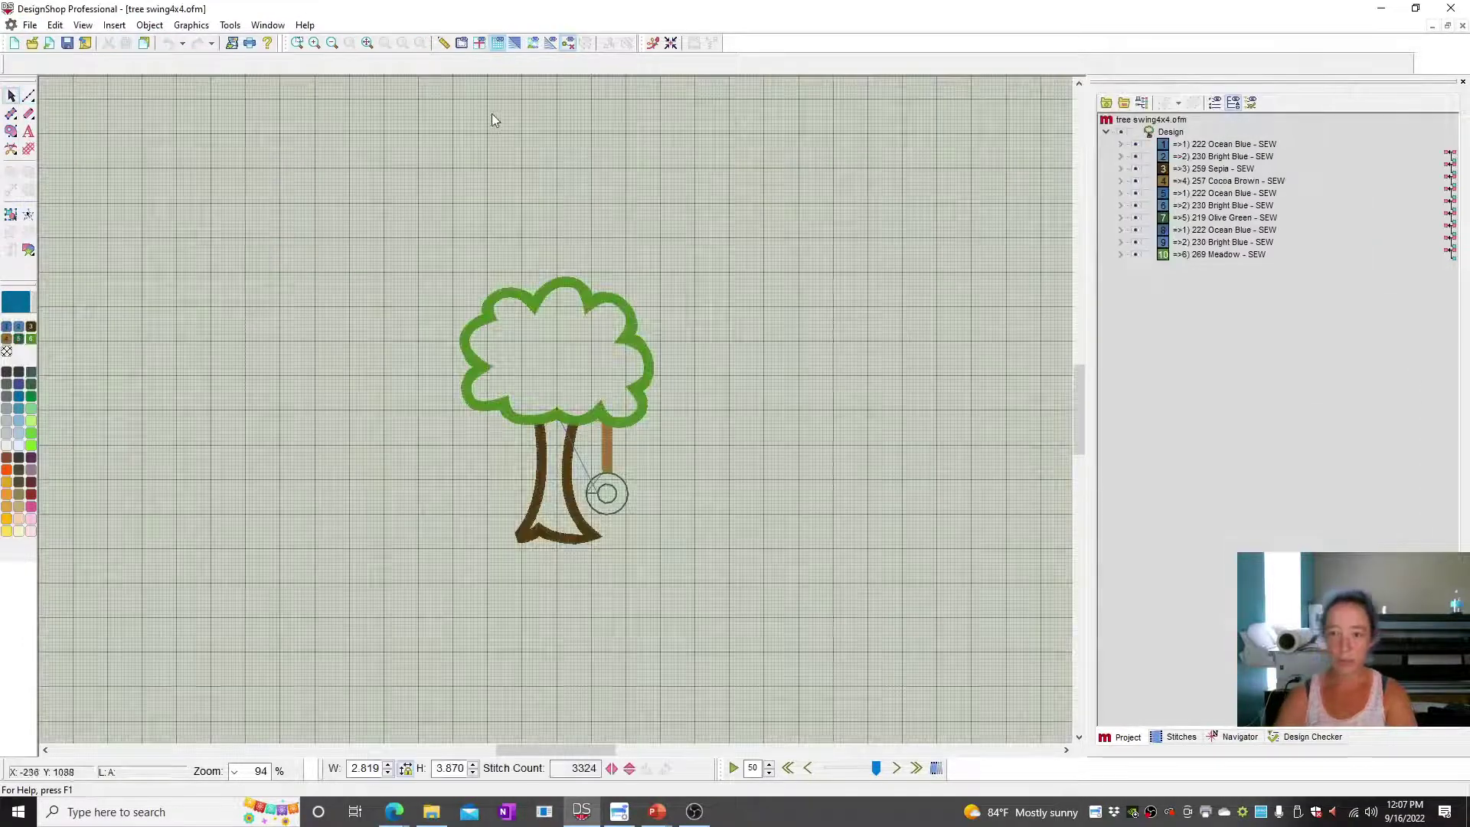
{"action": "left_click", "coordinate": [367, 43]}
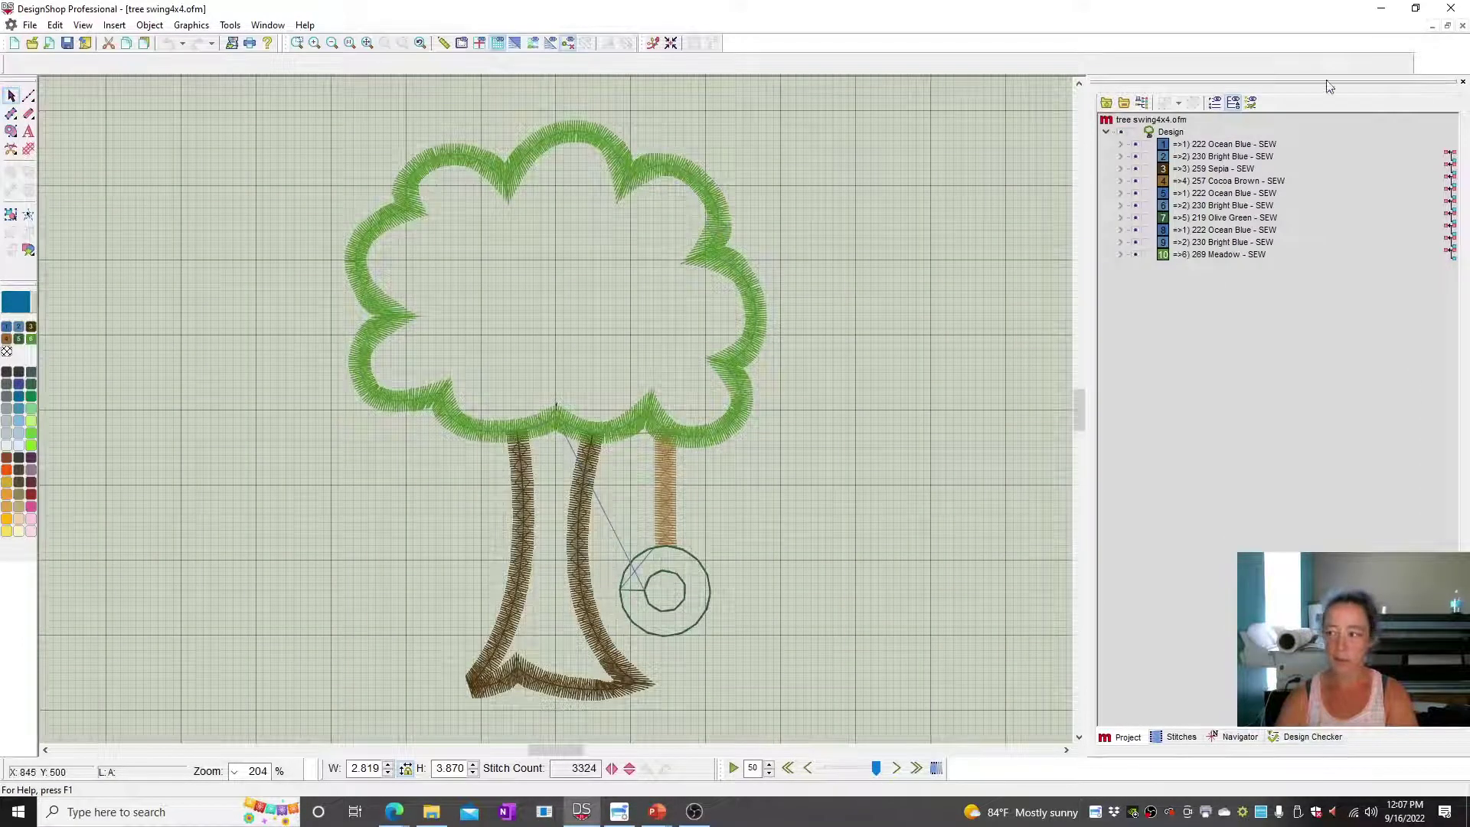
Expand the first Ocean Blue colour block and hide all other colours so only the trunk outline is shown.
{"action": "left_click", "coordinate": [1121, 145]}
{"action": "left_click", "coordinate": [1214, 157]}
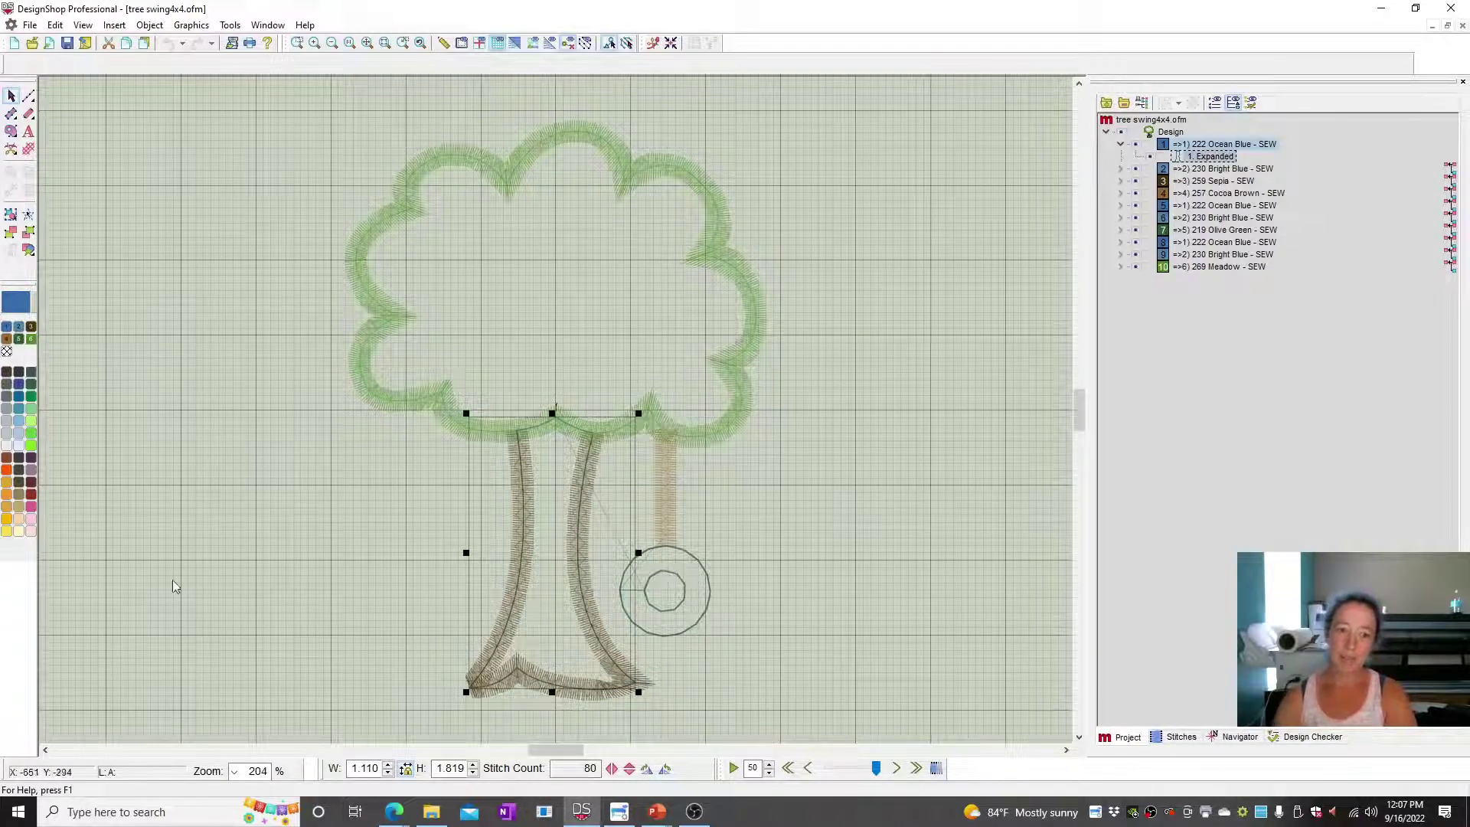
{"action": "left_click", "coordinate": [783, 455]}
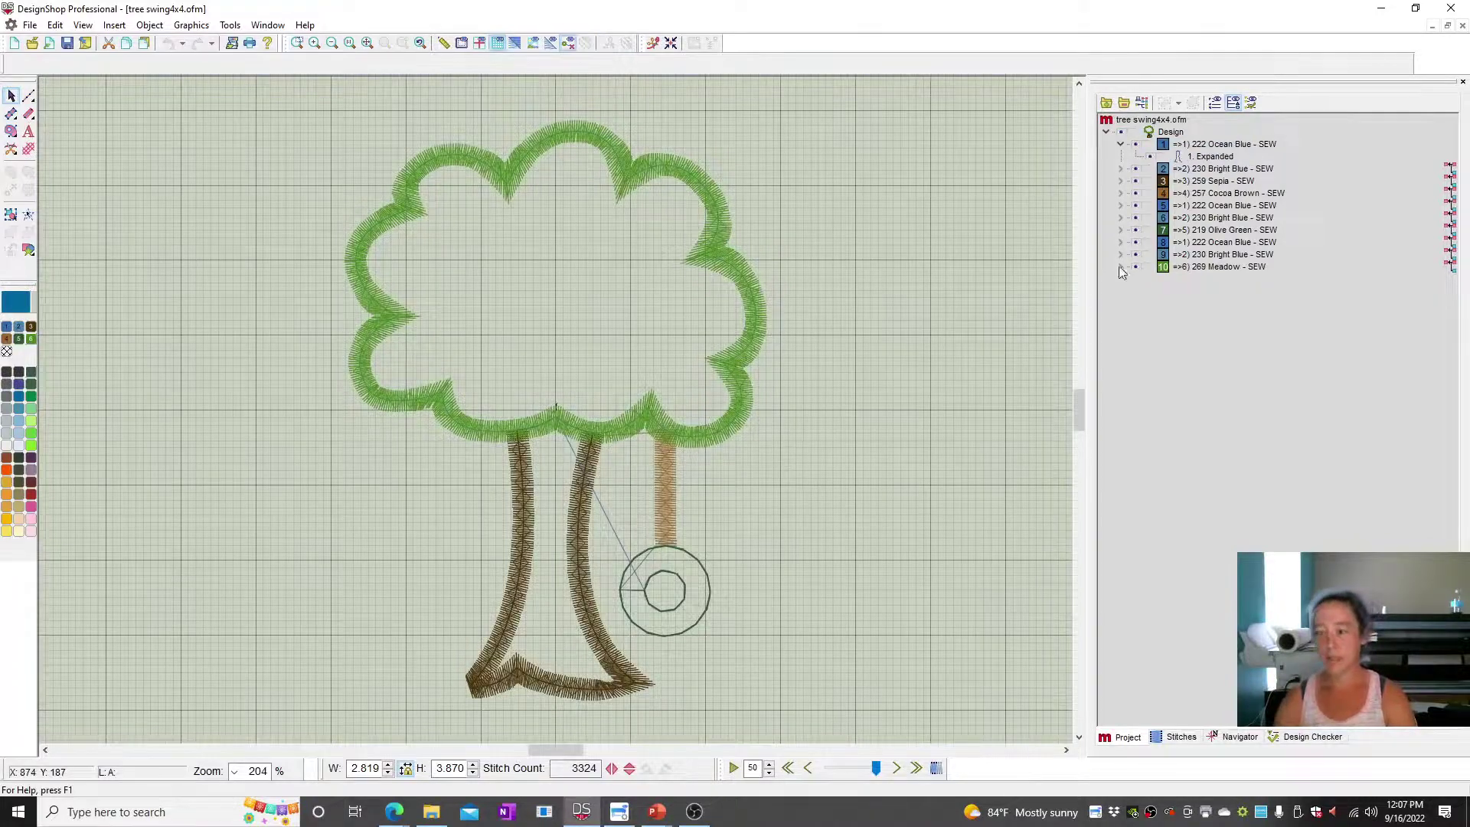
{"action": "left_click", "coordinate": [1120, 134]}
{"action": "left_click", "coordinate": [1130, 145]}
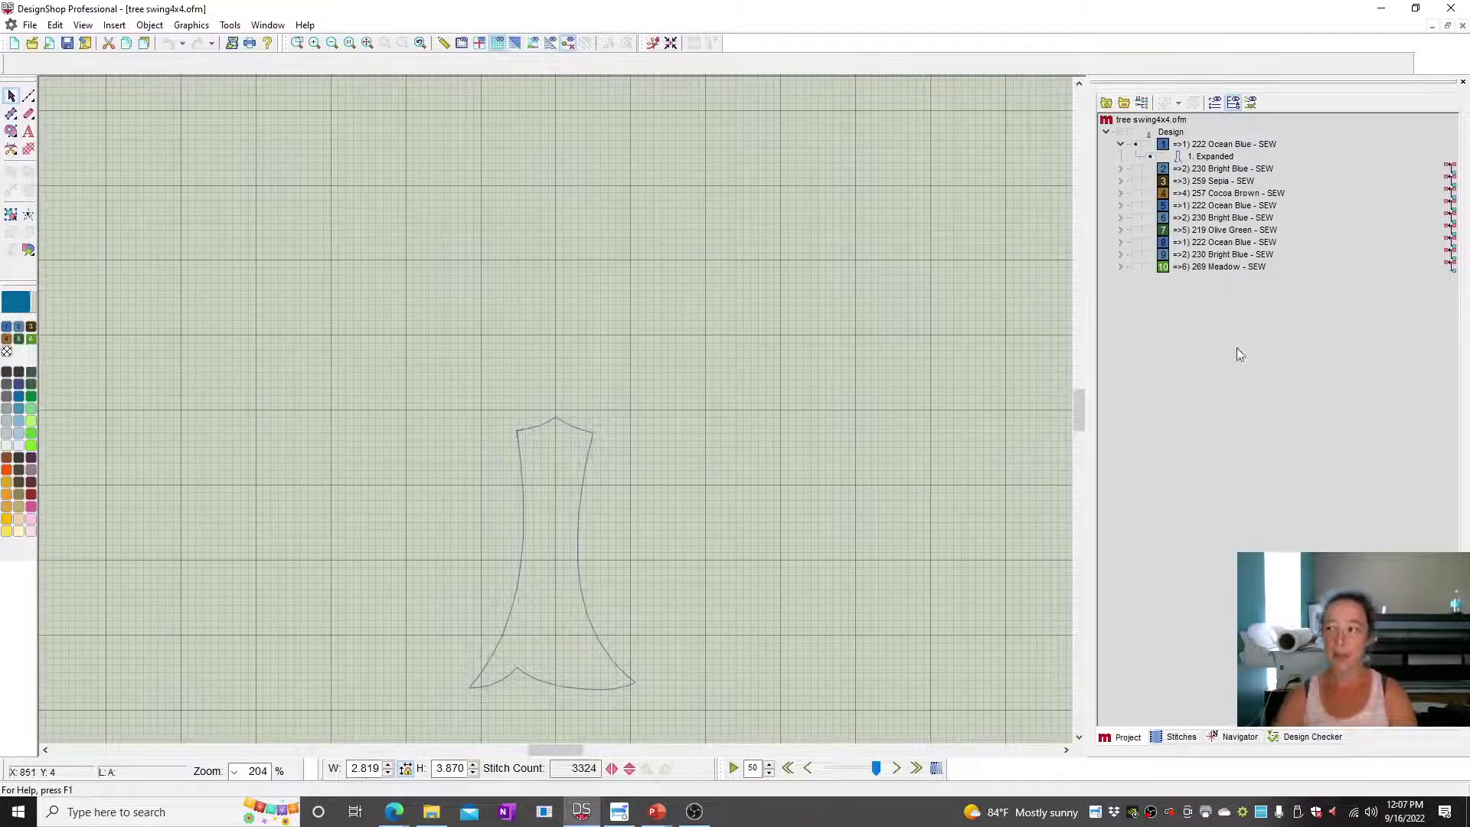
Select the Expanded trunk outline element in the first Ocean Blue block and create a new blank project.
{"action": "left_click", "coordinate": [1230, 157]}
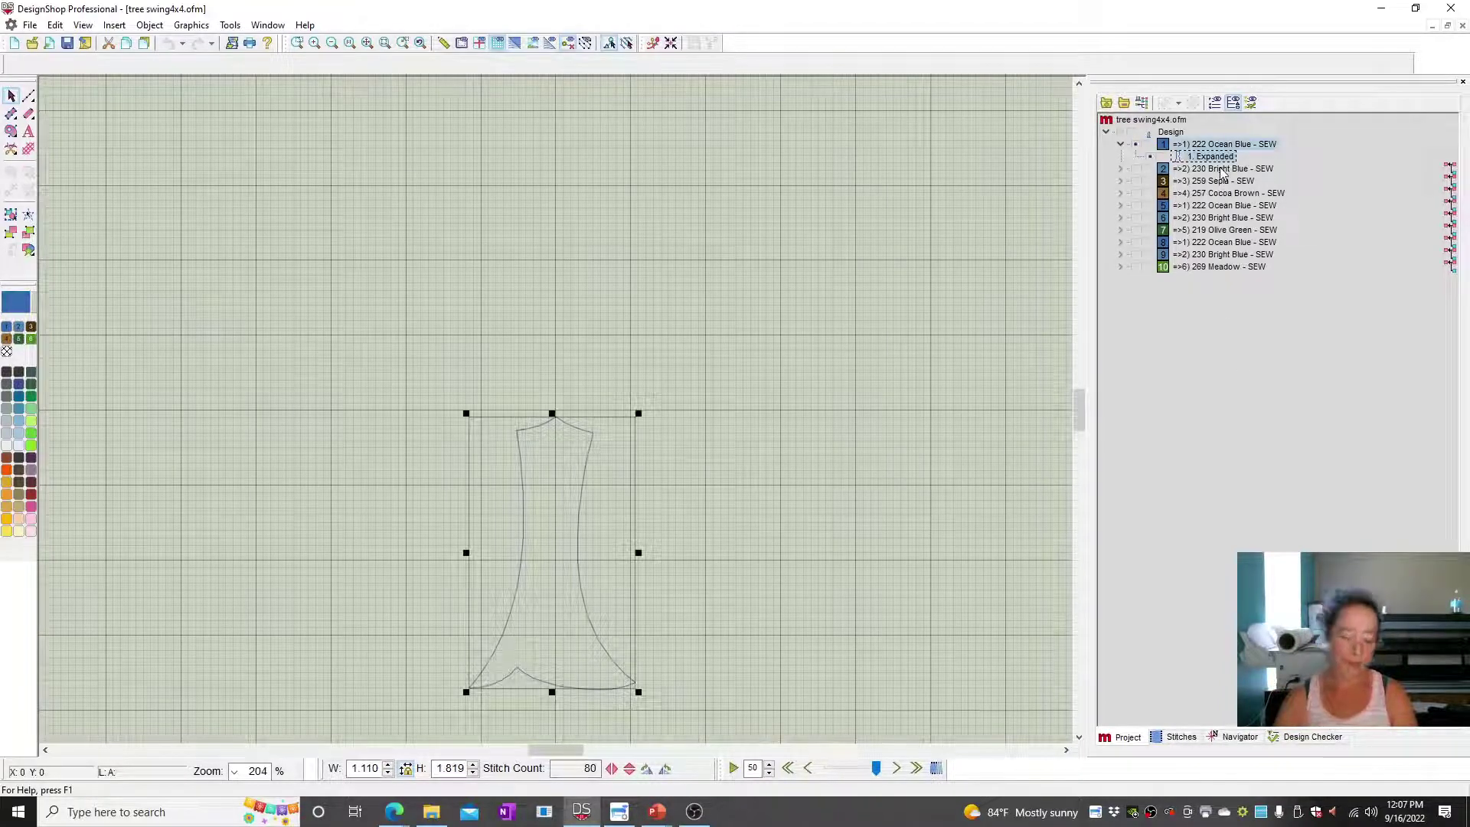
{"action": "left_click", "coordinate": [974, 112]}
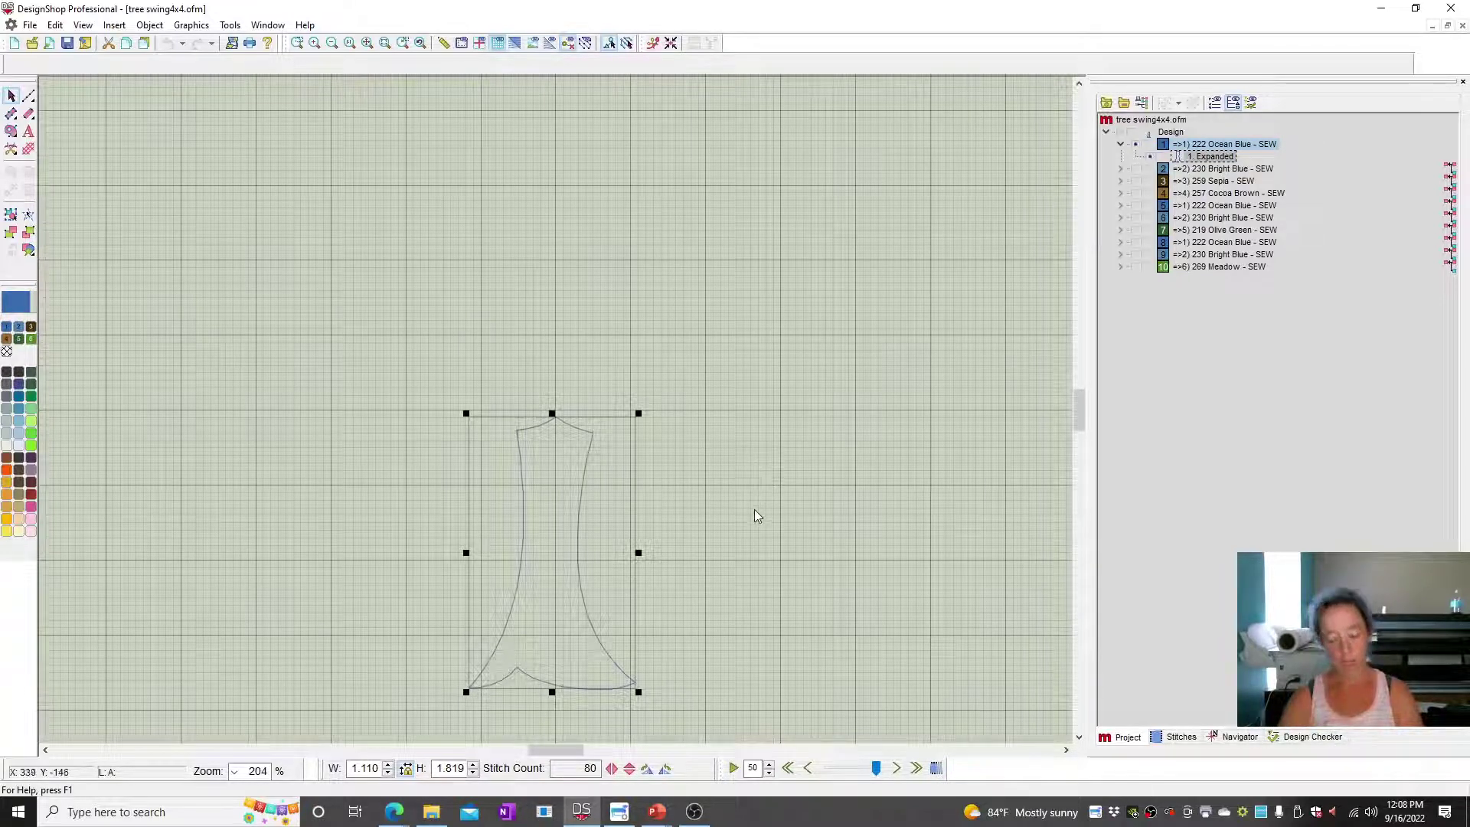
{"action": "left_click", "coordinate": [30, 26]}
{"action": "left_click", "coordinate": [47, 40]}
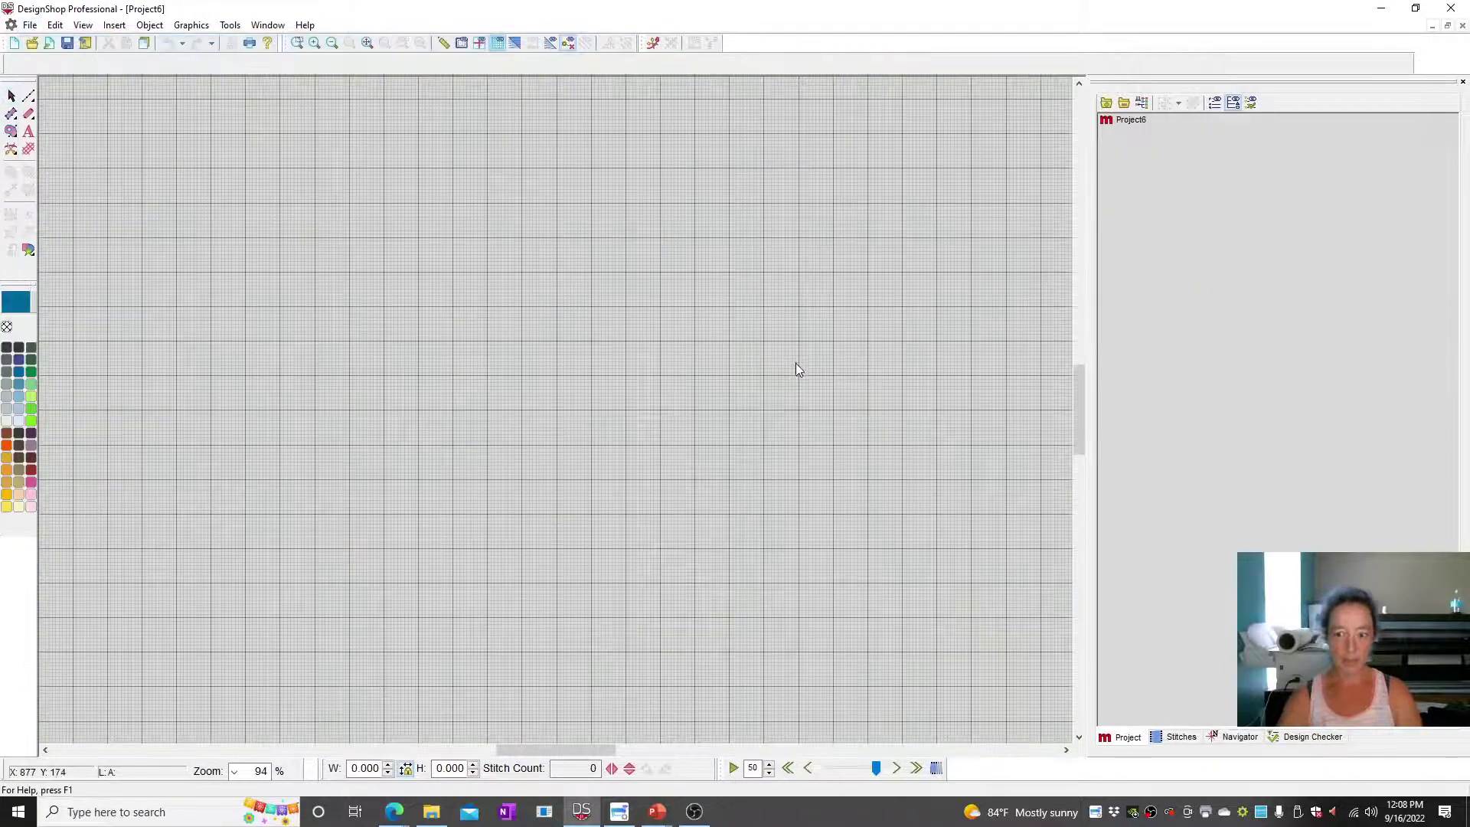
Paste the trunk outline into the blank project, fit it to the view and convert it to wireframe.
{"action": "key", "text": "ctrl+v"}
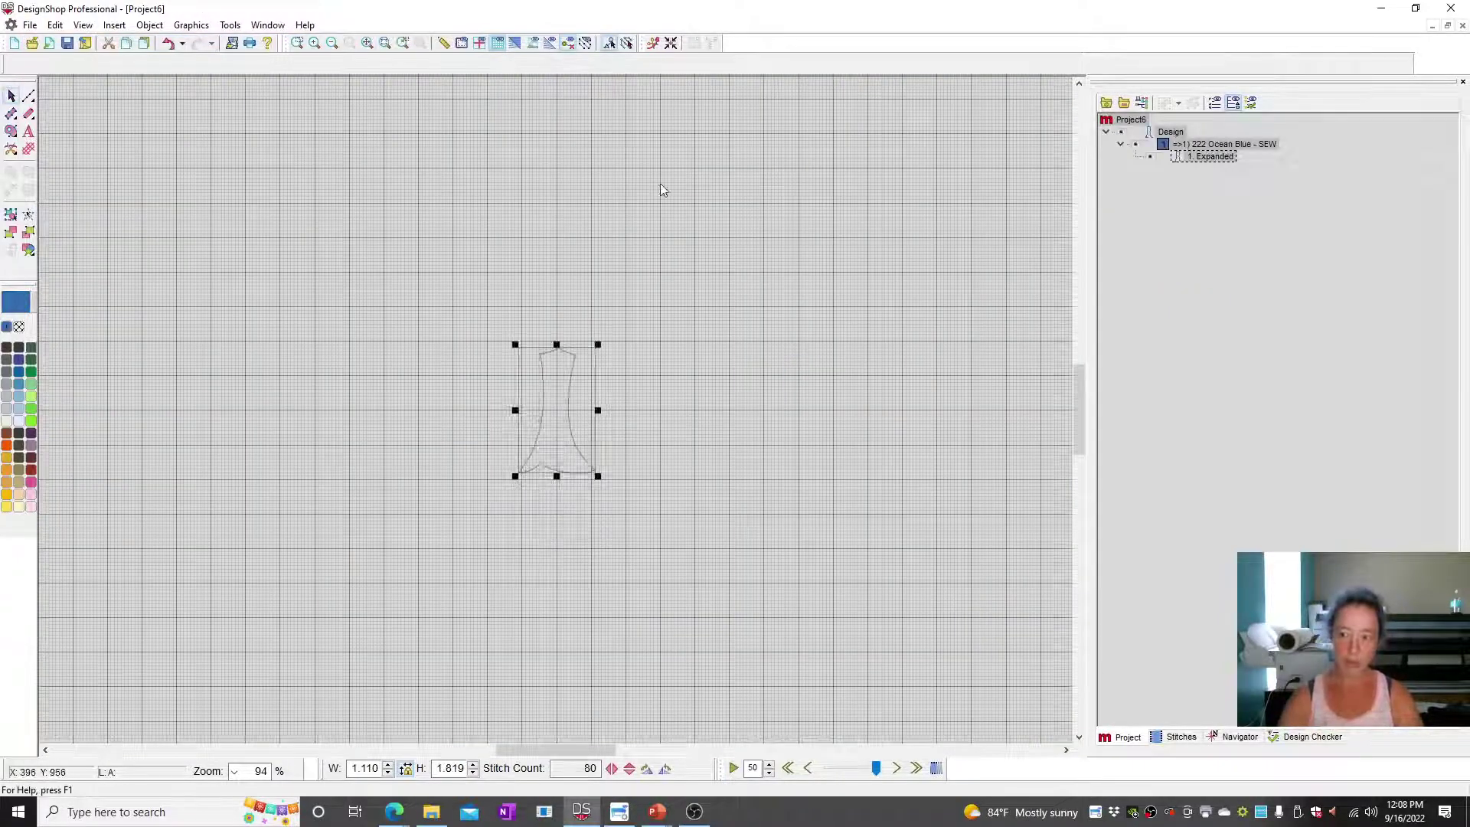
{"action": "left_click", "coordinate": [388, 44]}
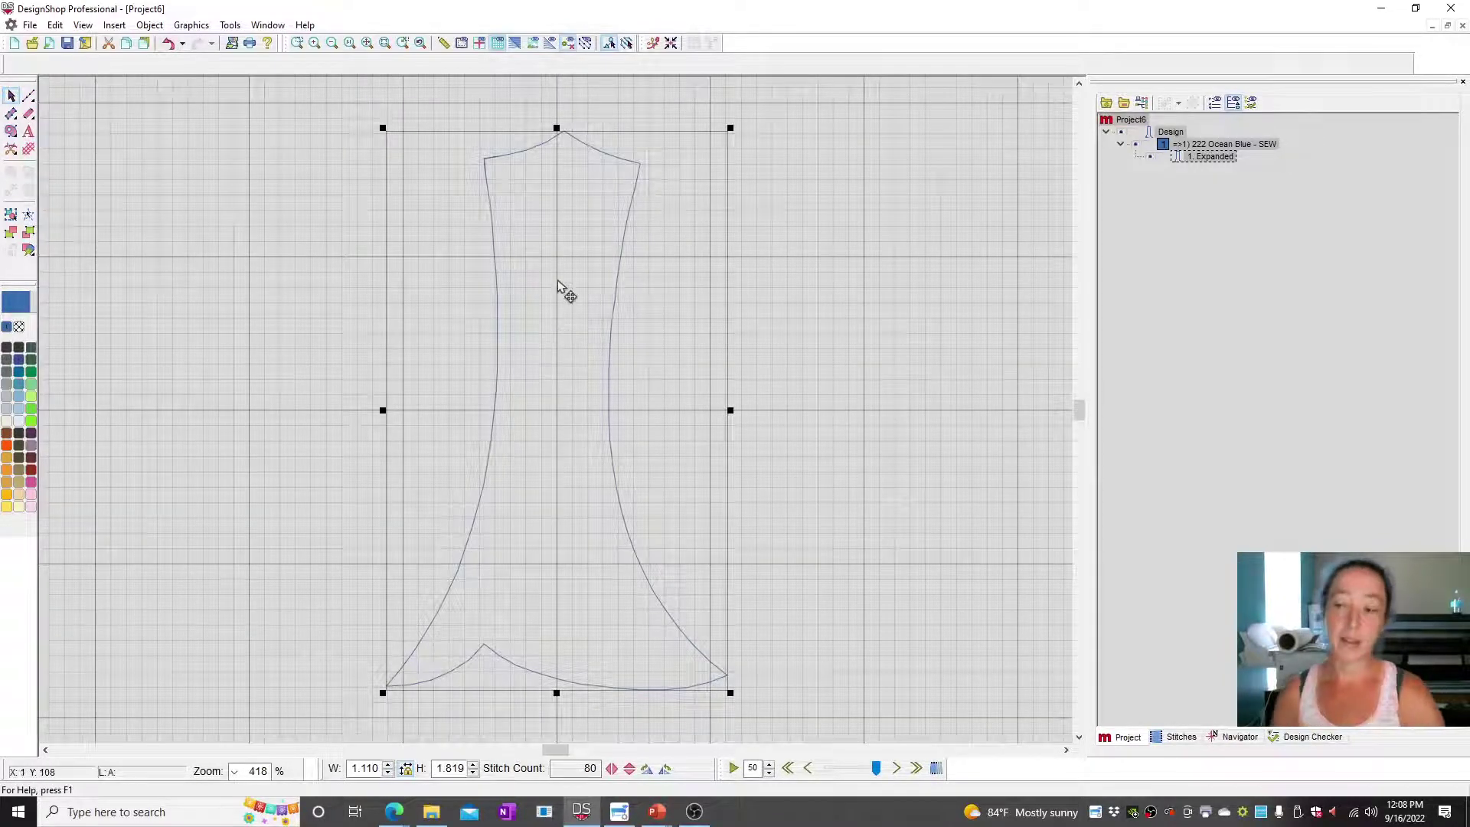
{"action": "right_click", "coordinate": [557, 256]}
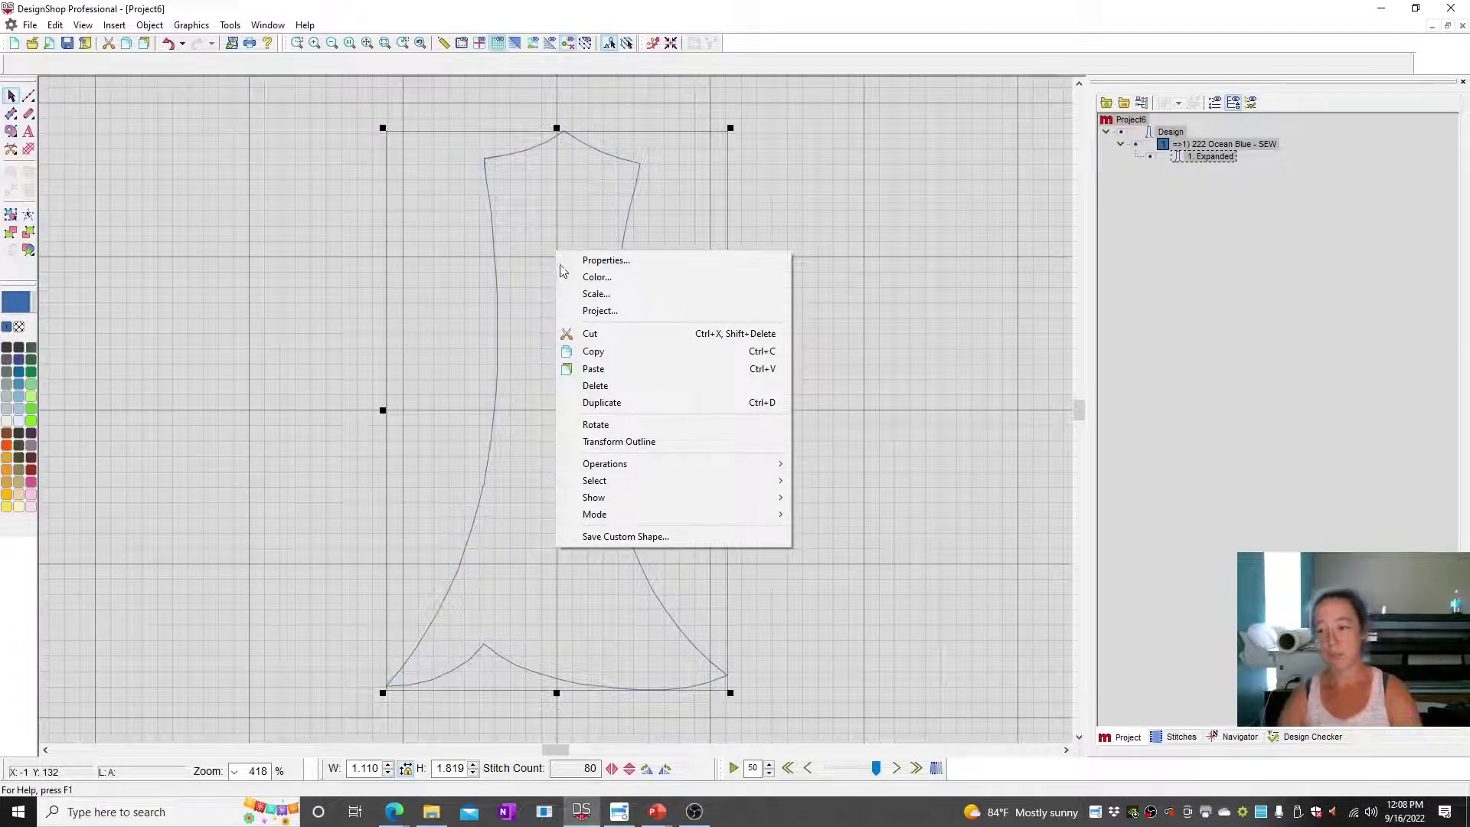
{"action": "mouse_move", "coordinate": [663, 465]}
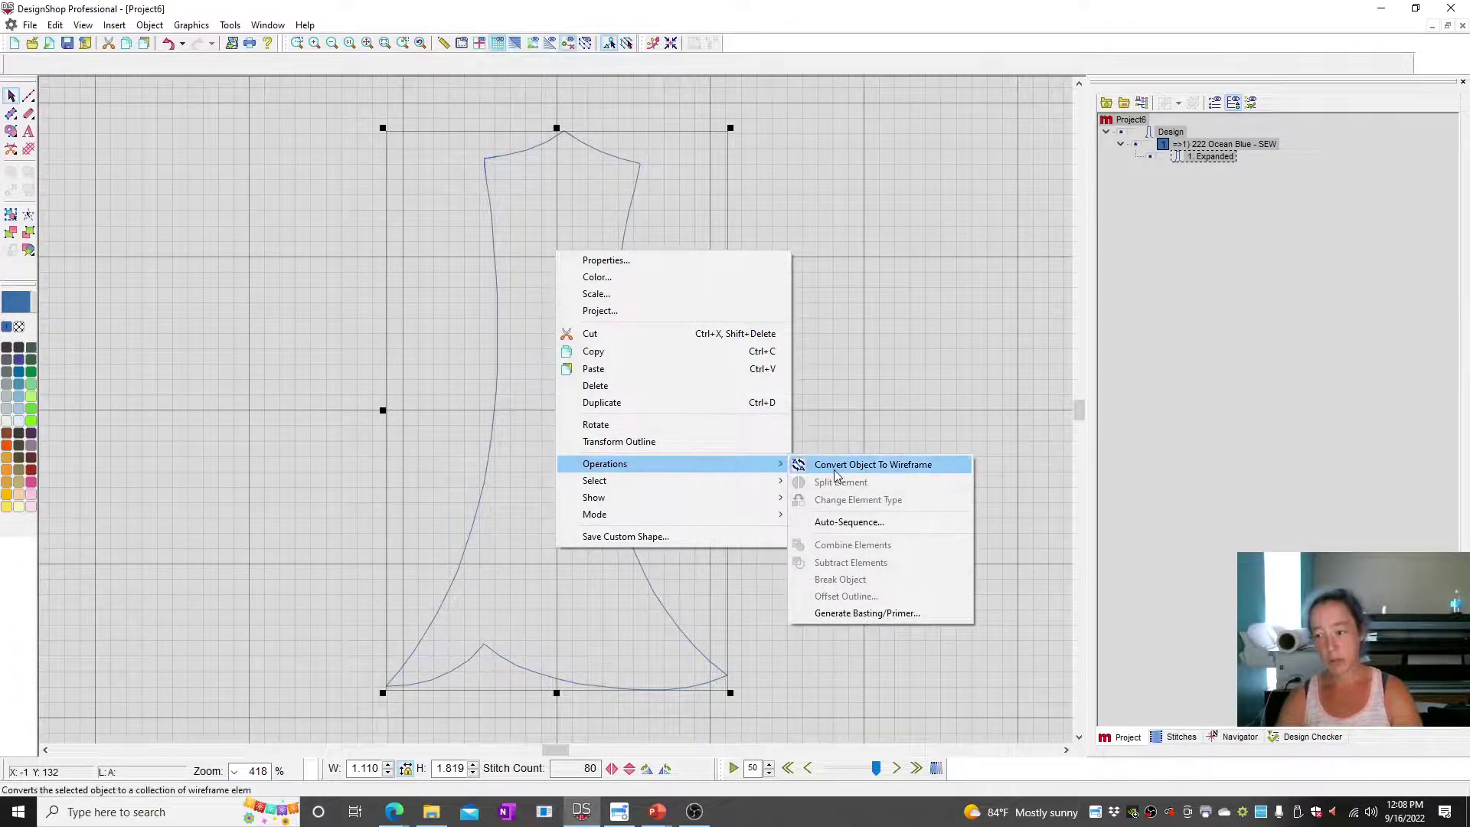
{"action": "left_click", "coordinate": [834, 468]}
Convert the trunk's wireframe walk stitch to a vector line and select the resulting outline.
{"action": "left_click", "coordinate": [627, 258]}
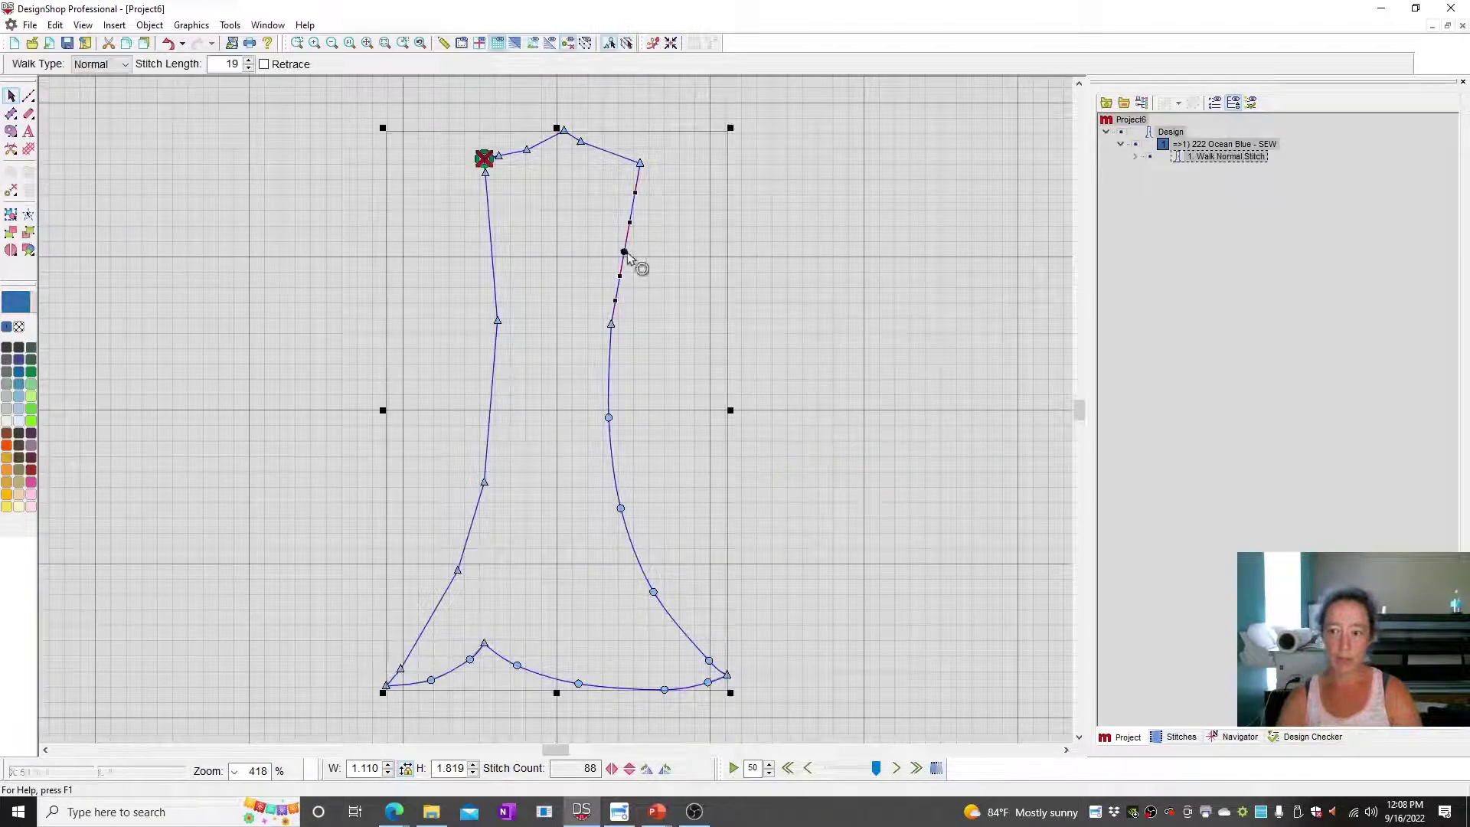
{"action": "right_click", "coordinate": [672, 273]}
{"action": "mouse_move", "coordinate": [758, 485]}
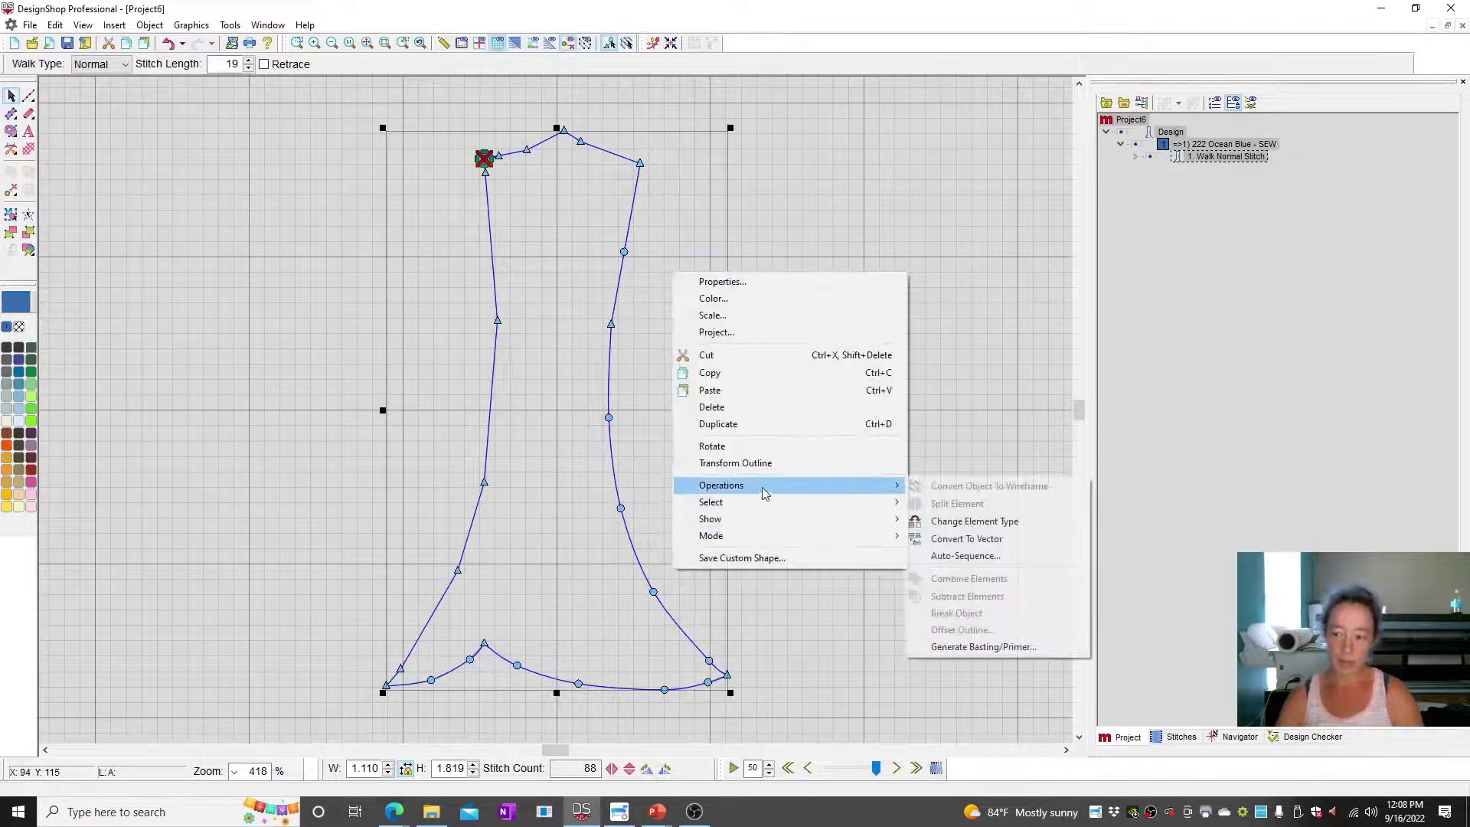
{"action": "left_click", "coordinate": [982, 536]}
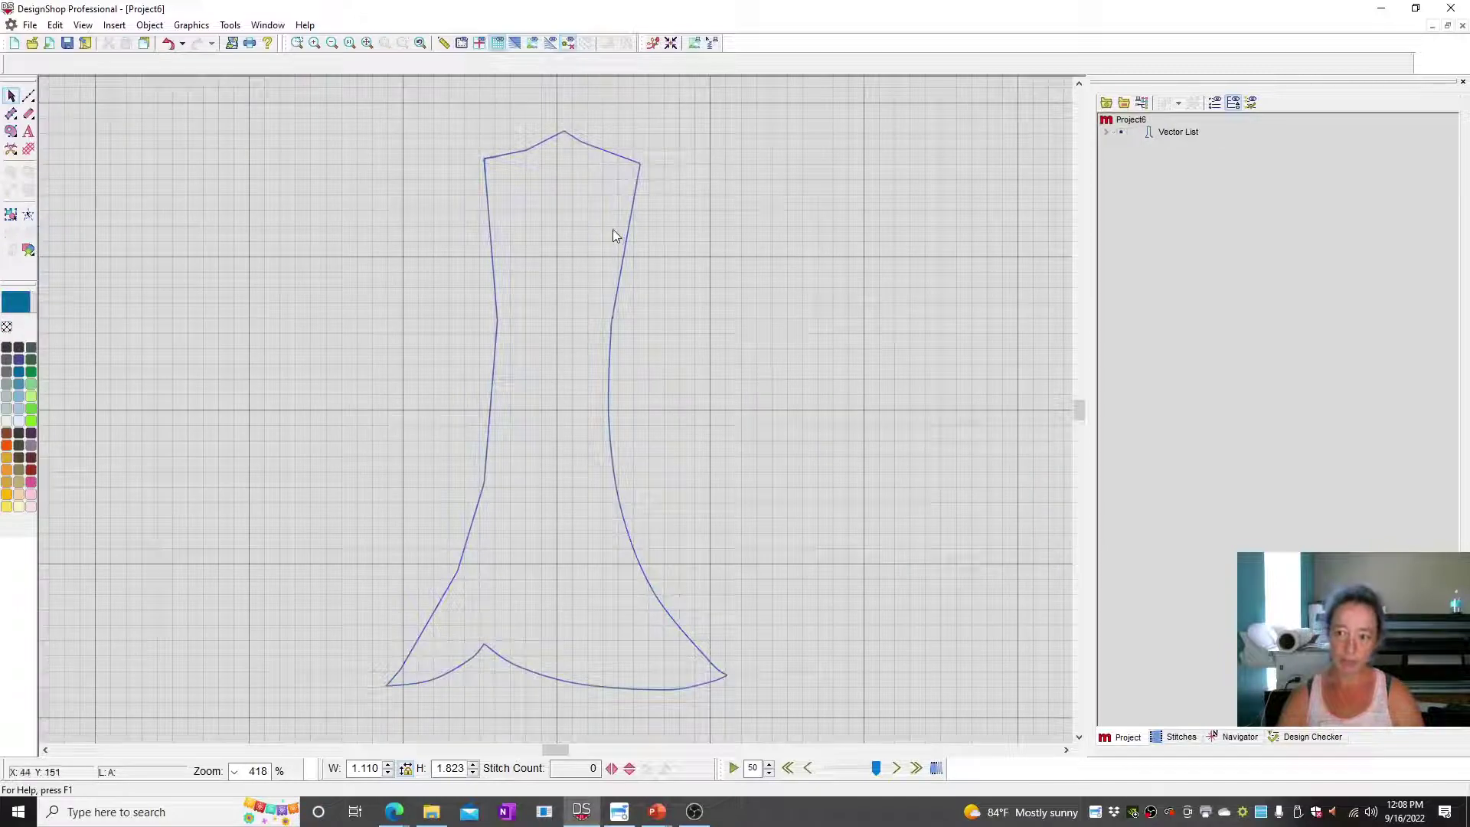
{"action": "left_click", "coordinate": [626, 258]}
Save the trunk vector outline as an SVG file named tree.trunk. in the 2022-09-16 folder.
{"action": "left_click", "coordinate": [30, 25]}
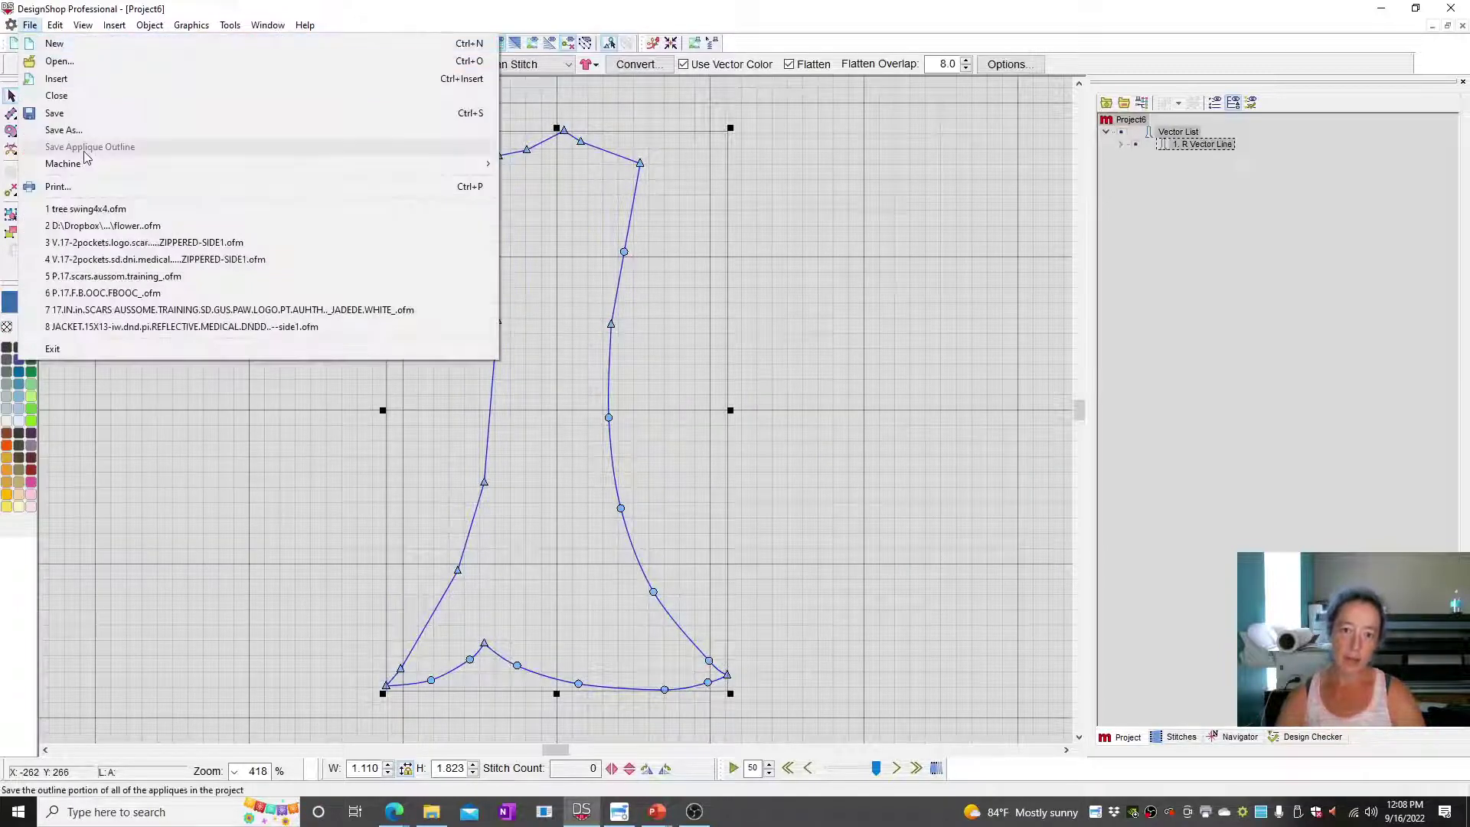
{"action": "left_click", "coordinate": [69, 130]}
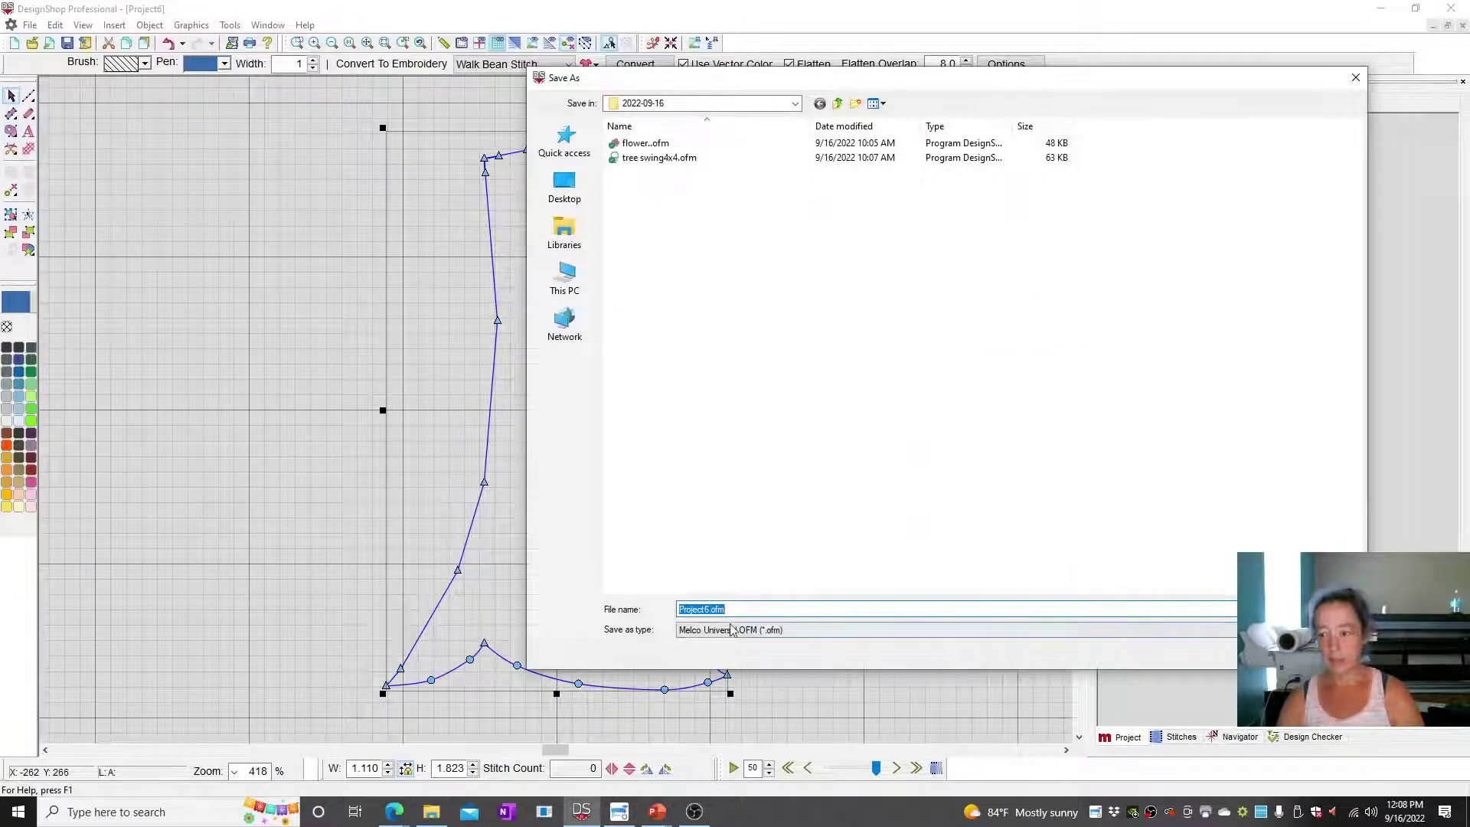
{"action": "left_click", "coordinate": [731, 630]}
{"action": "left_click", "coordinate": [732, 607]}
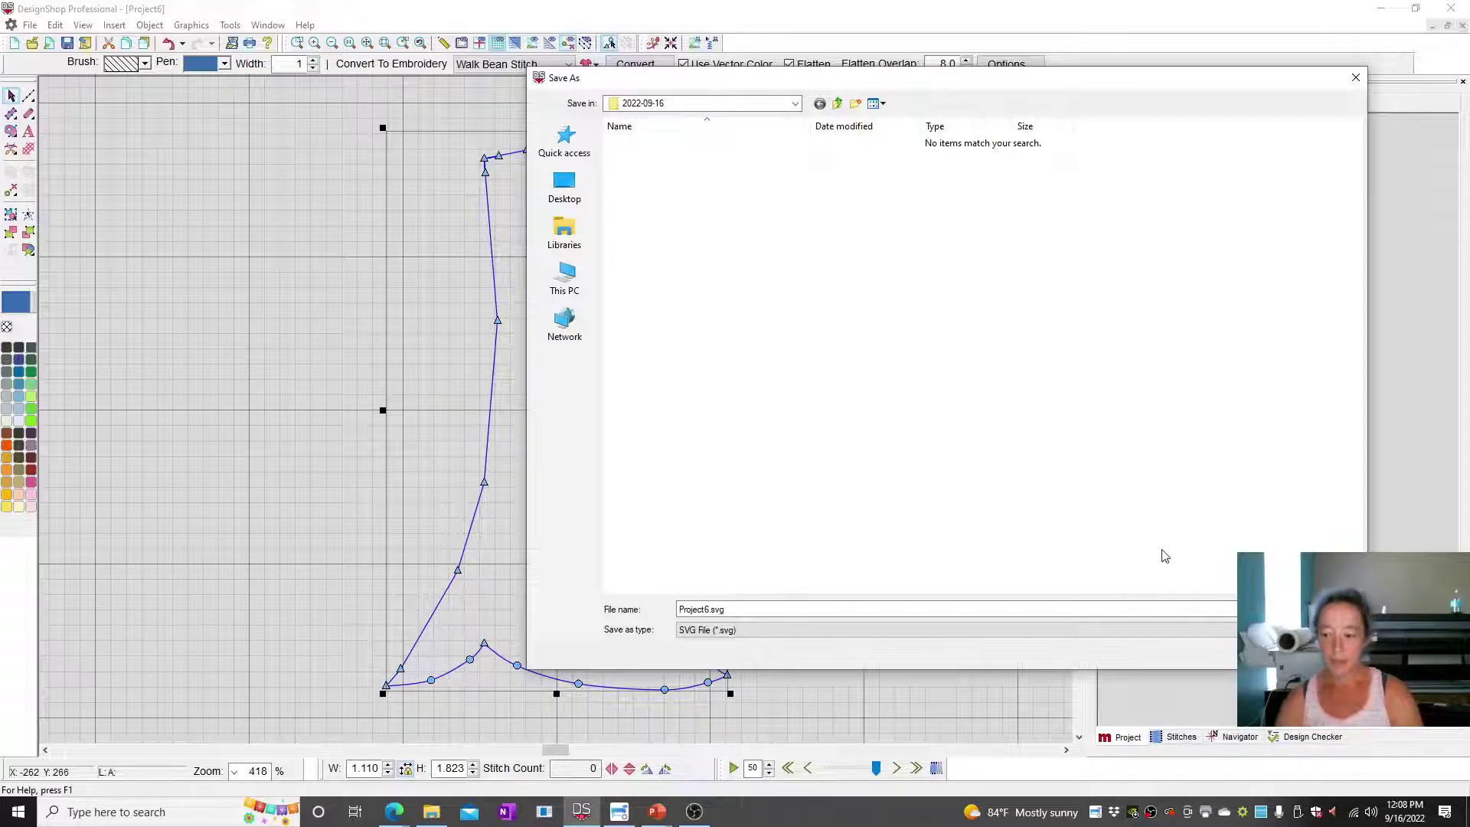
{"action": "double_click", "coordinate": [687, 608]}
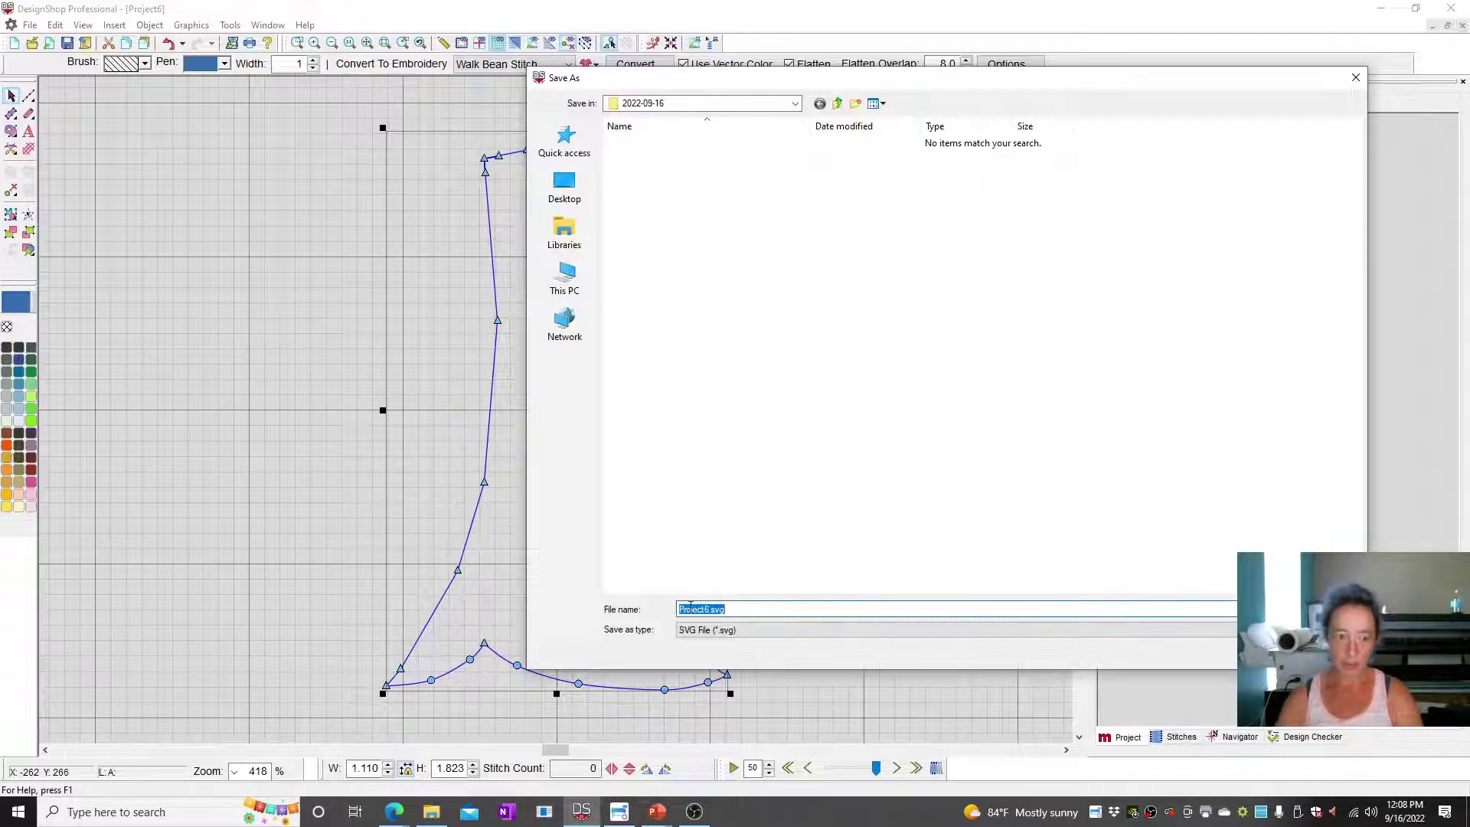
{"action": "type", "text": "t"}
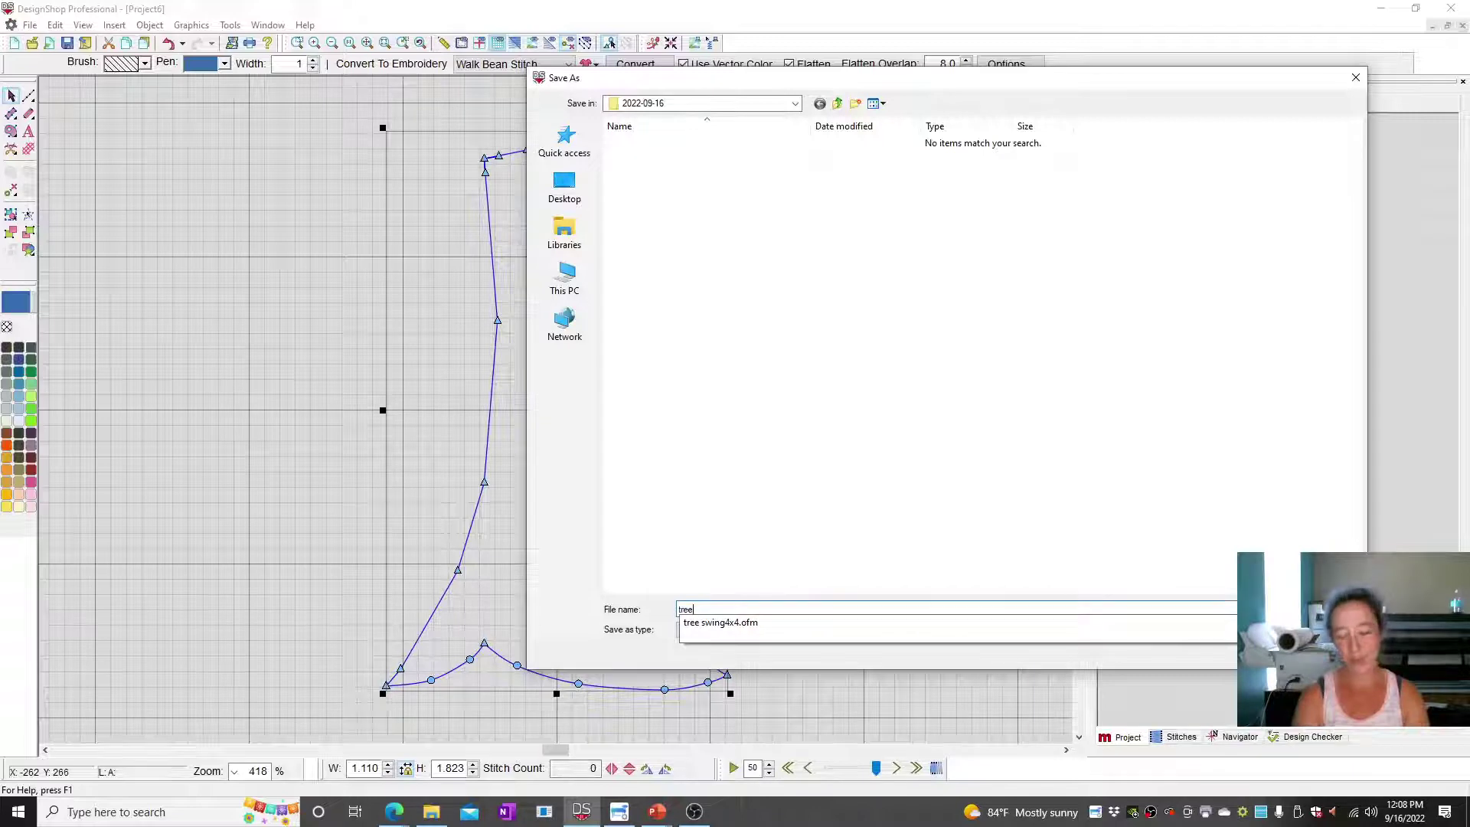
{"action": "type", "text": "ree"}
{"action": "left_click", "coordinate": [691, 608]}
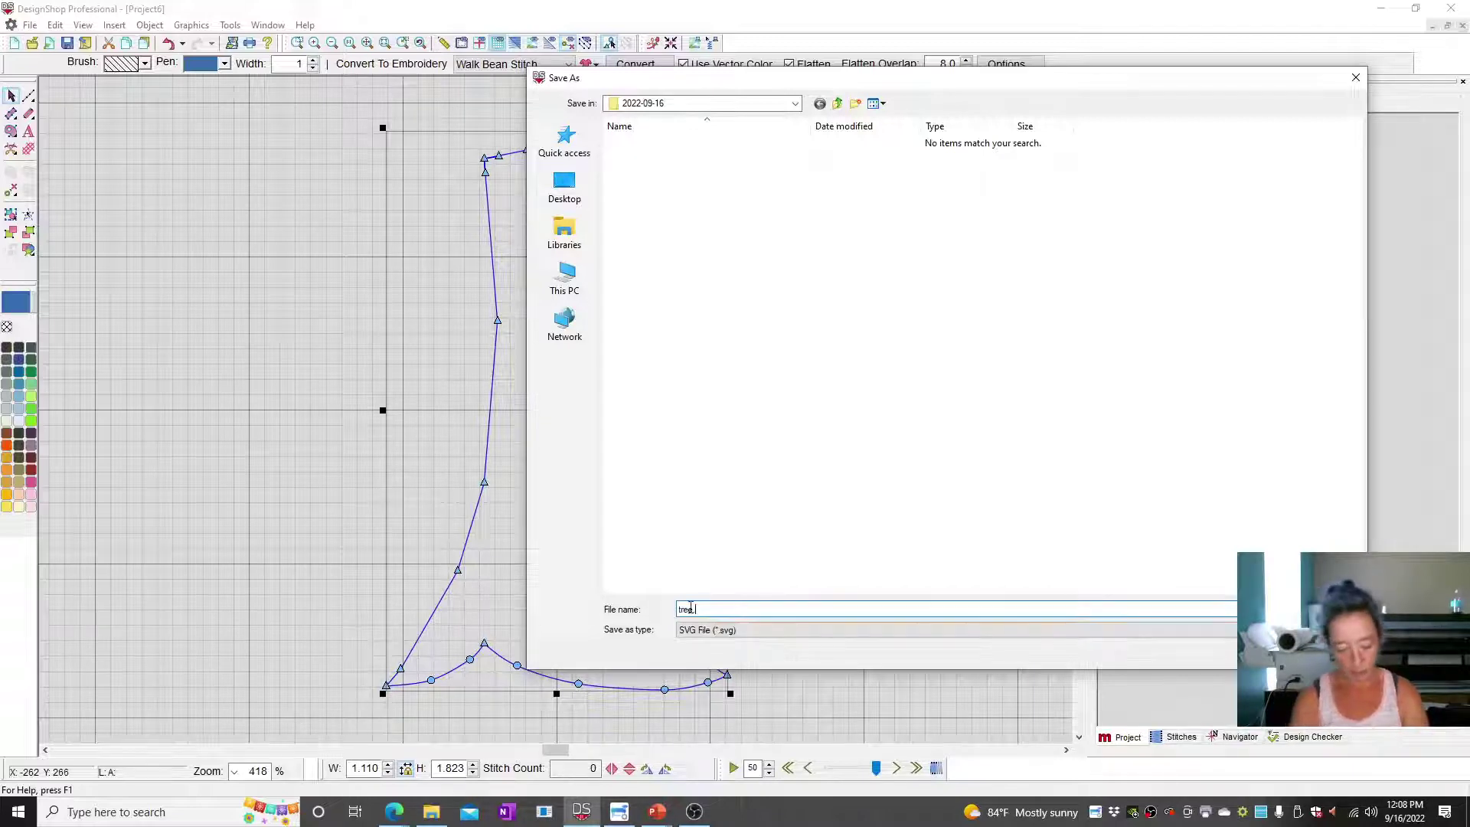
{"action": "key", "text": "Return"}
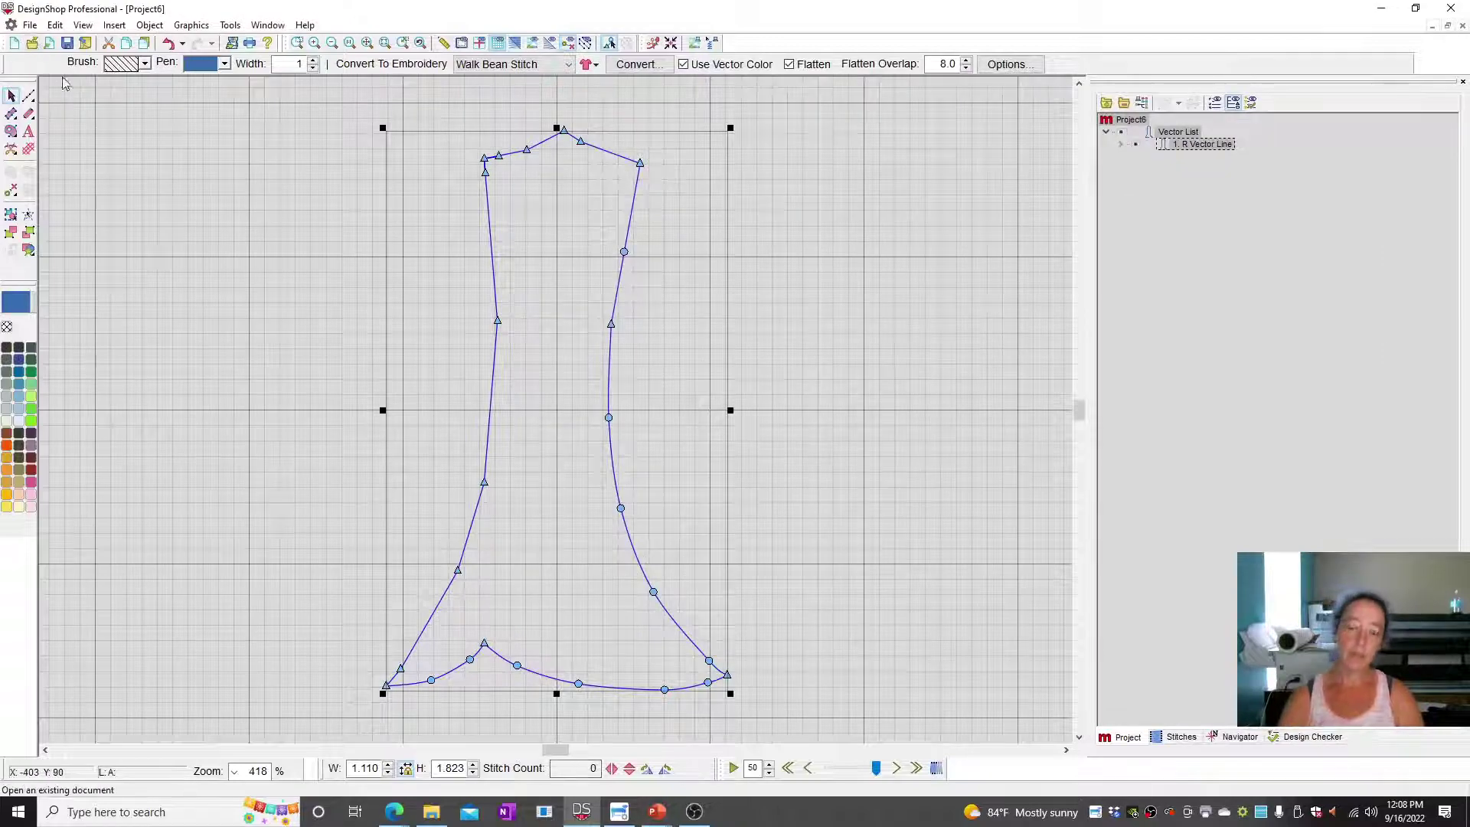
Return to the tree swing4x4 design and show only the second Ocean Blue block, which holds the swing's outer circle.
{"action": "left_click", "coordinate": [445, 808]}
{"action": "left_click", "coordinate": [445, 808]}
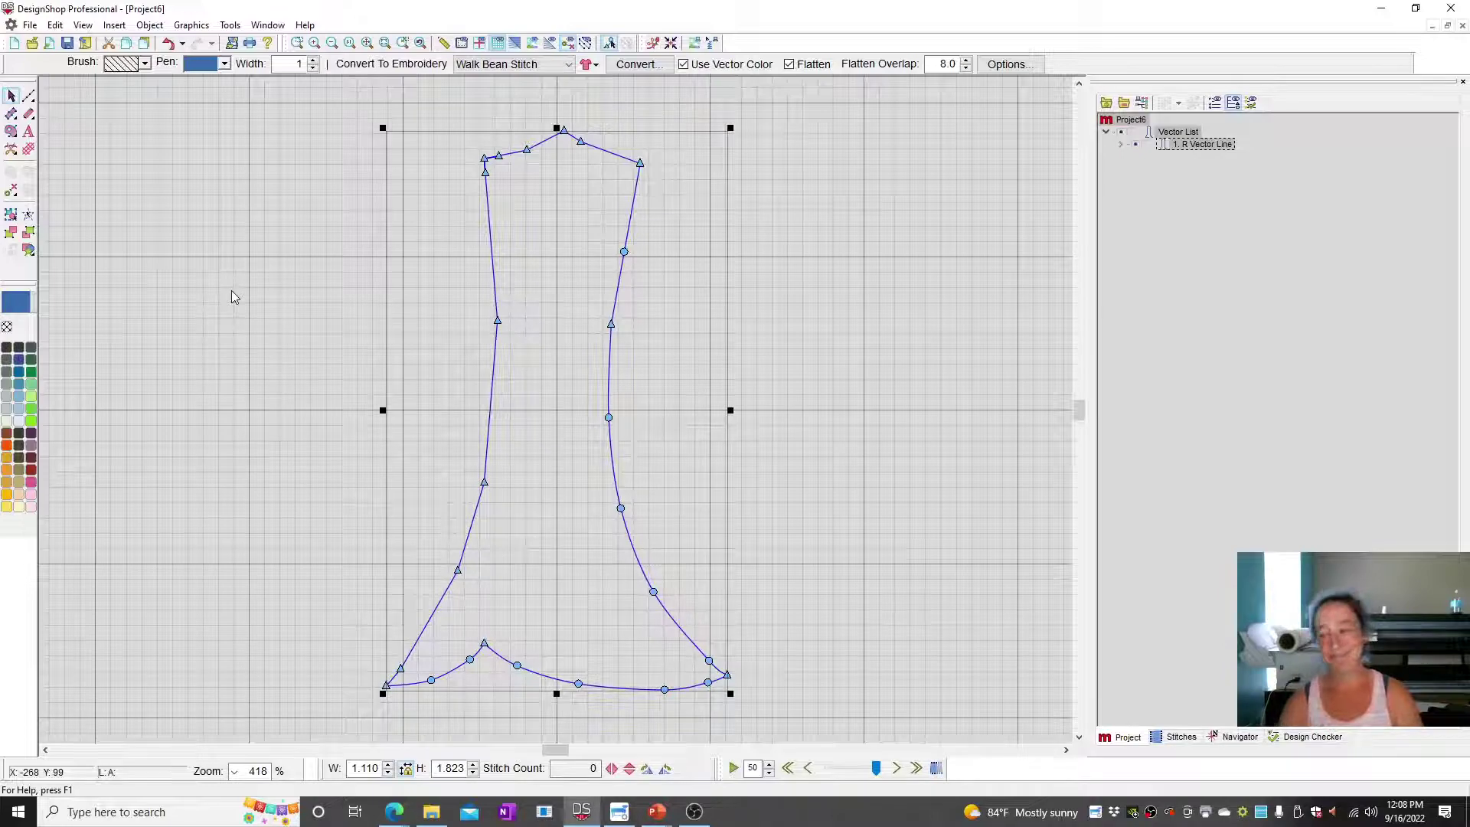
{"action": "left_click", "coordinate": [268, 24]}
{"action": "left_click", "coordinate": [344, 187]}
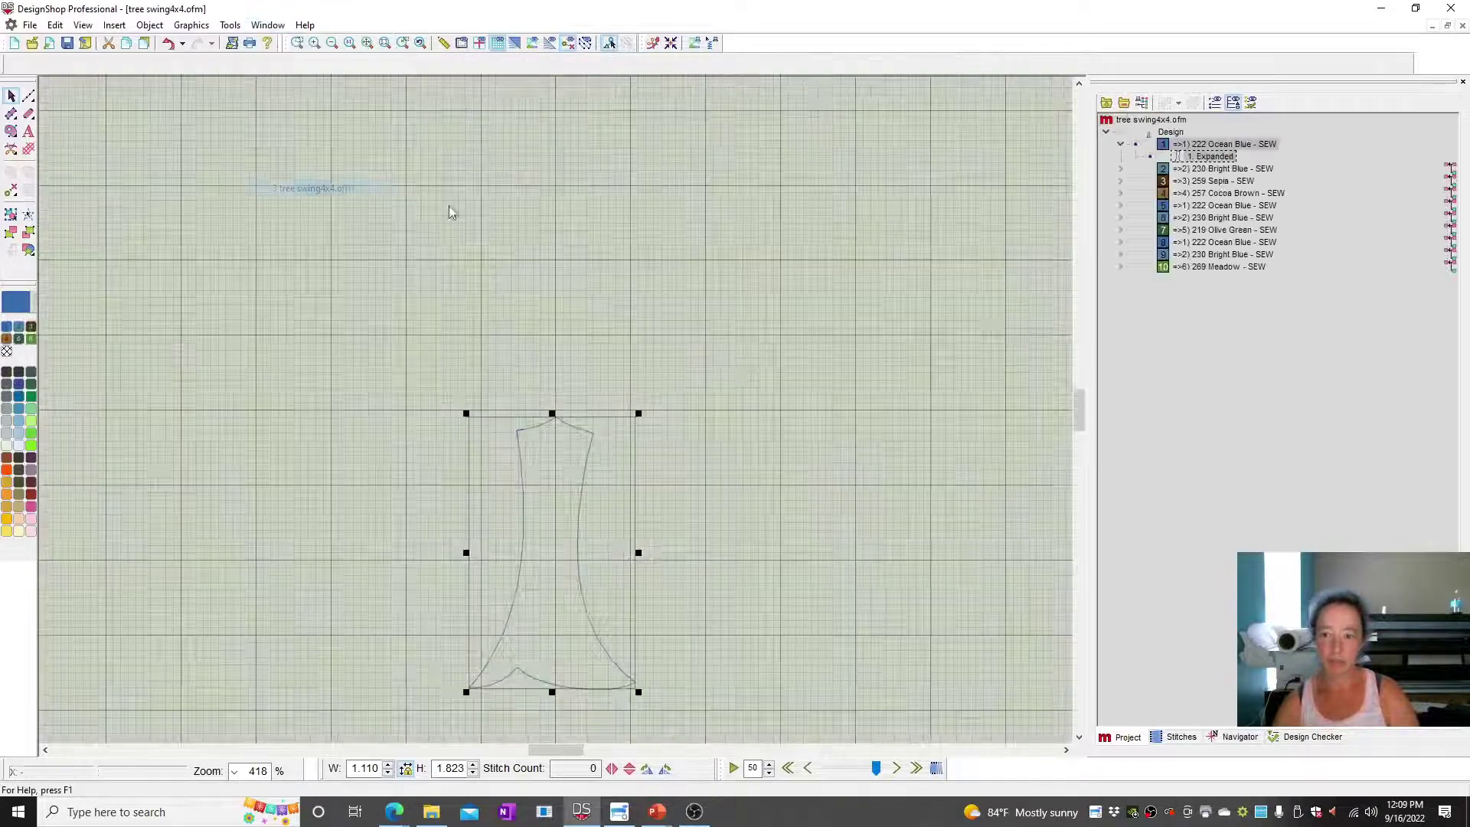
{"action": "left_click", "coordinate": [1136, 193]}
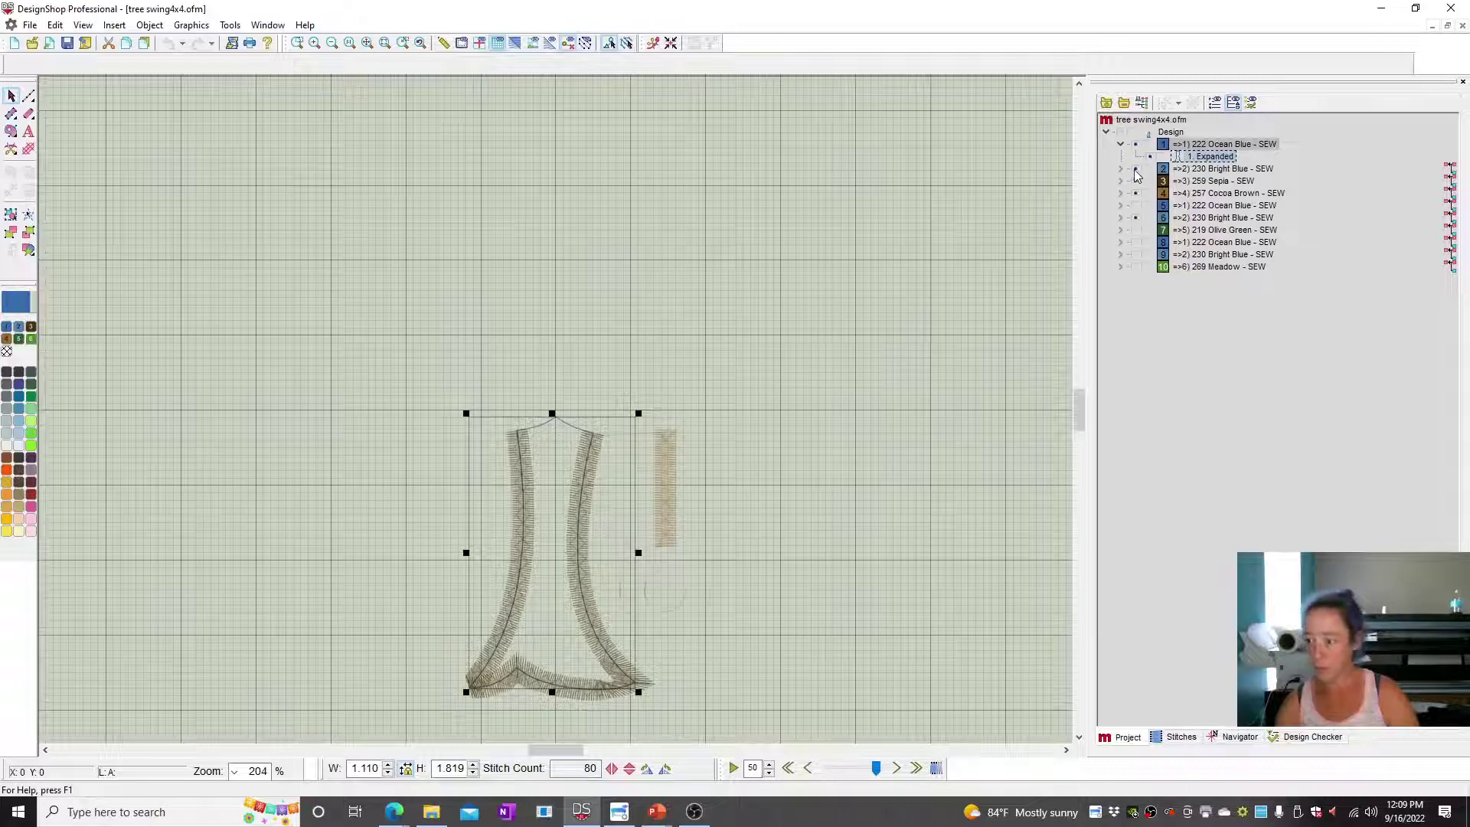
{"action": "left_click", "coordinate": [1136, 229]}
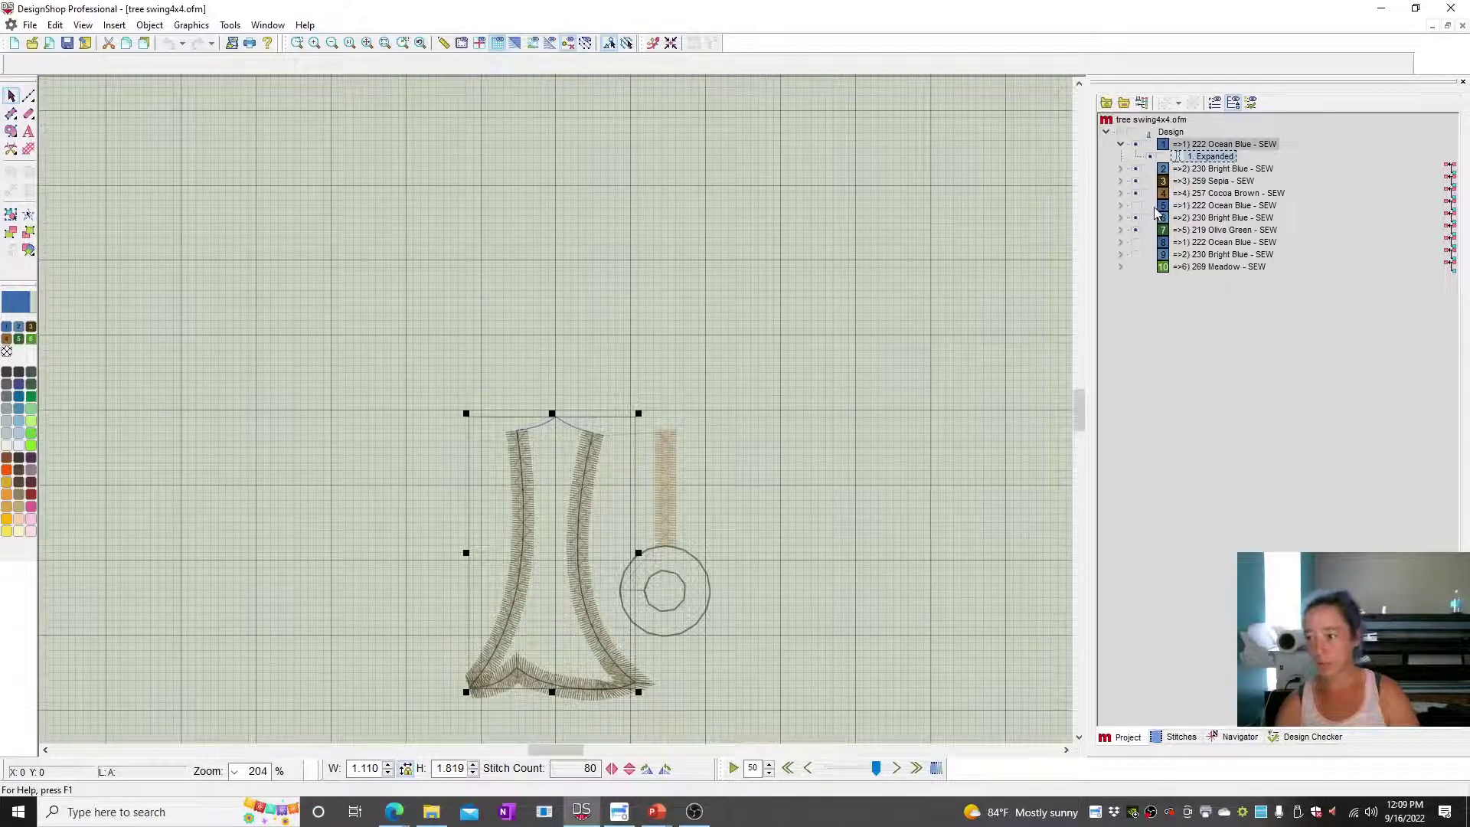
{"action": "left_click", "coordinate": [1137, 205]}
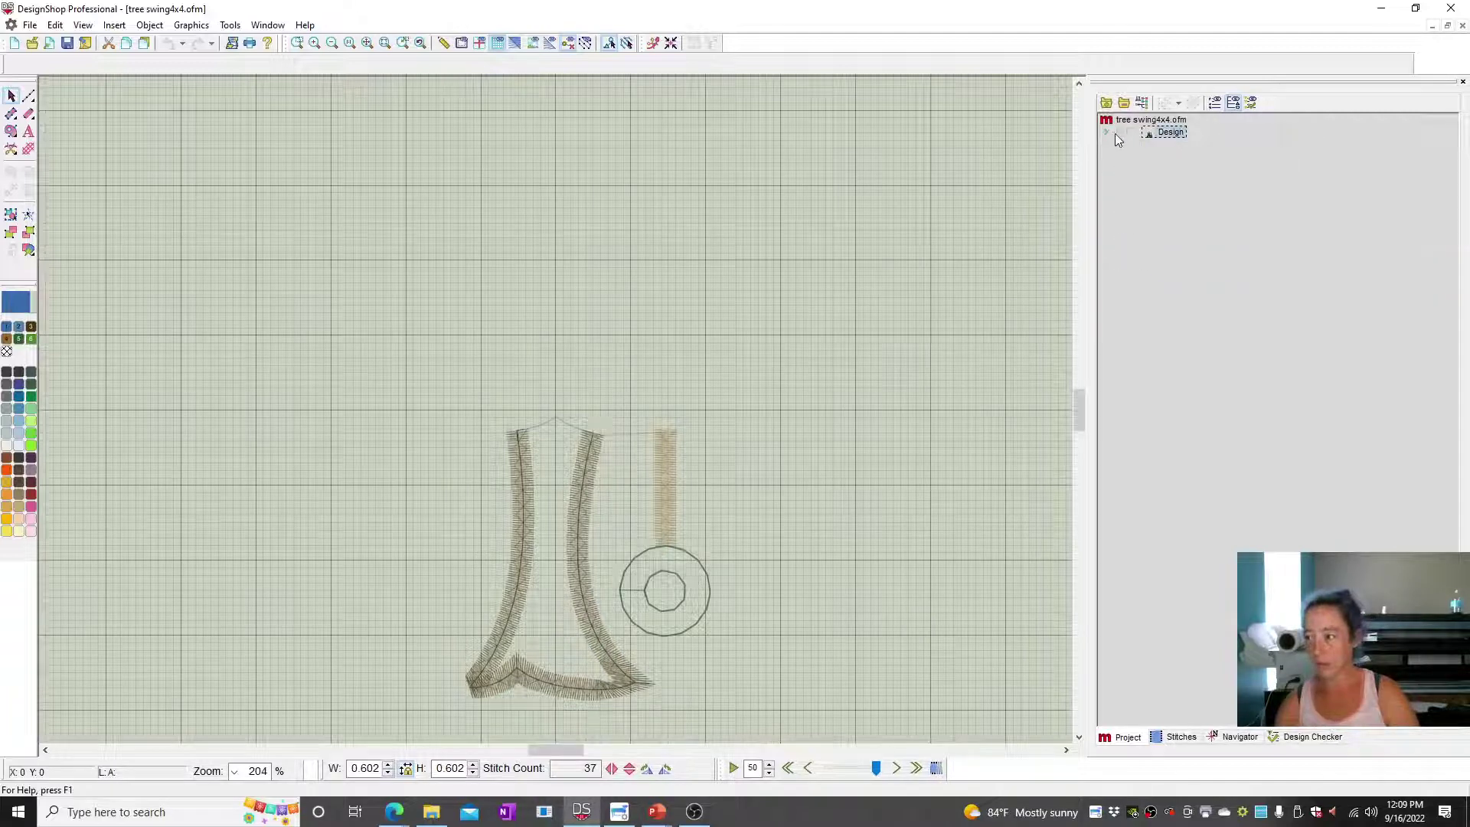
{"action": "left_click", "coordinate": [1121, 133]}
{"action": "left_click", "coordinate": [1137, 205]}
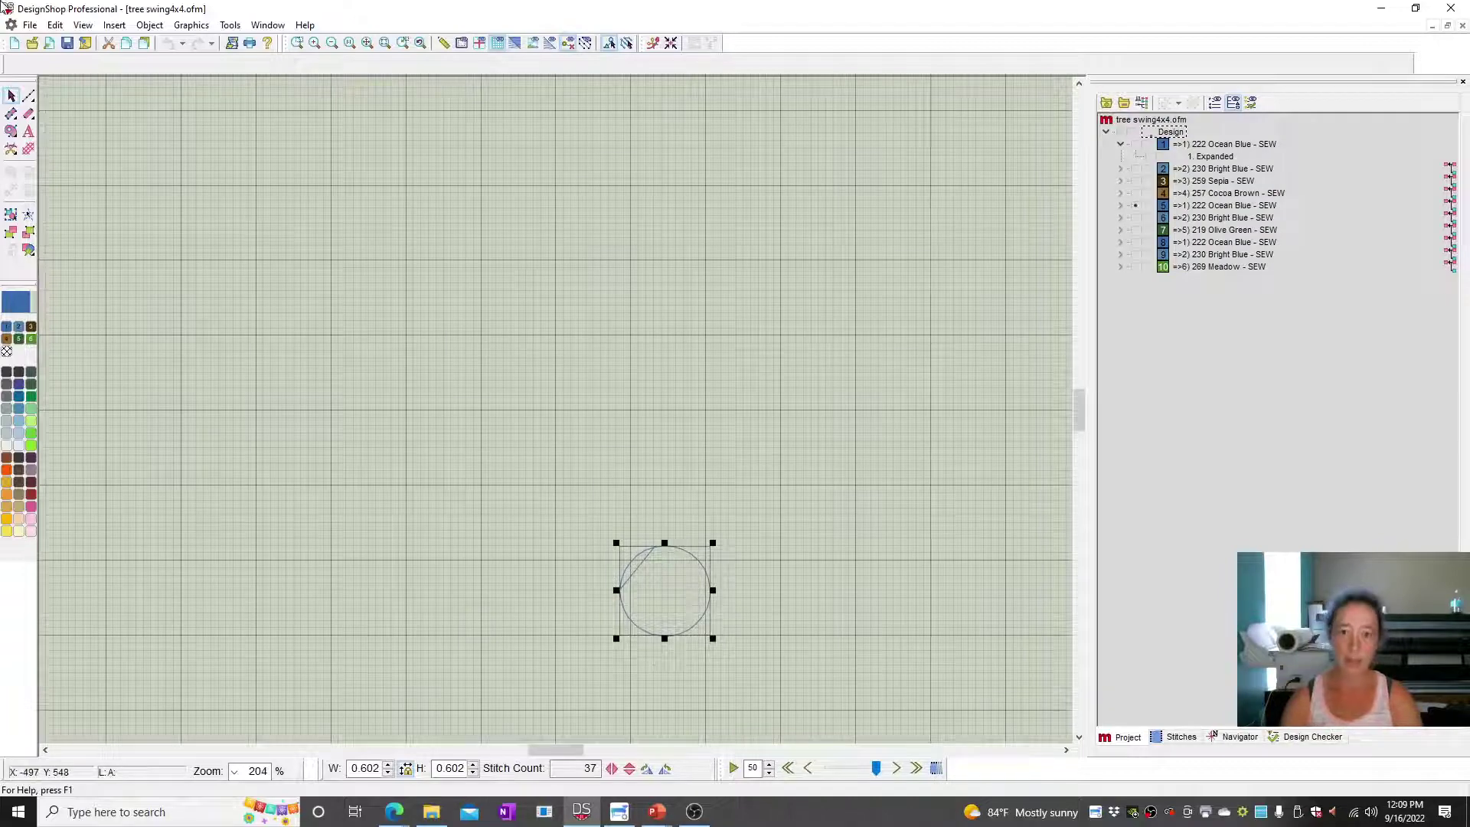
Paste the swing's circle outline into a new blank project and convert it to wireframe.
{"action": "left_click", "coordinate": [13, 42]}
{"action": "key", "text": "ctrl+v"}
{"action": "right_click", "coordinate": [597, 490]}
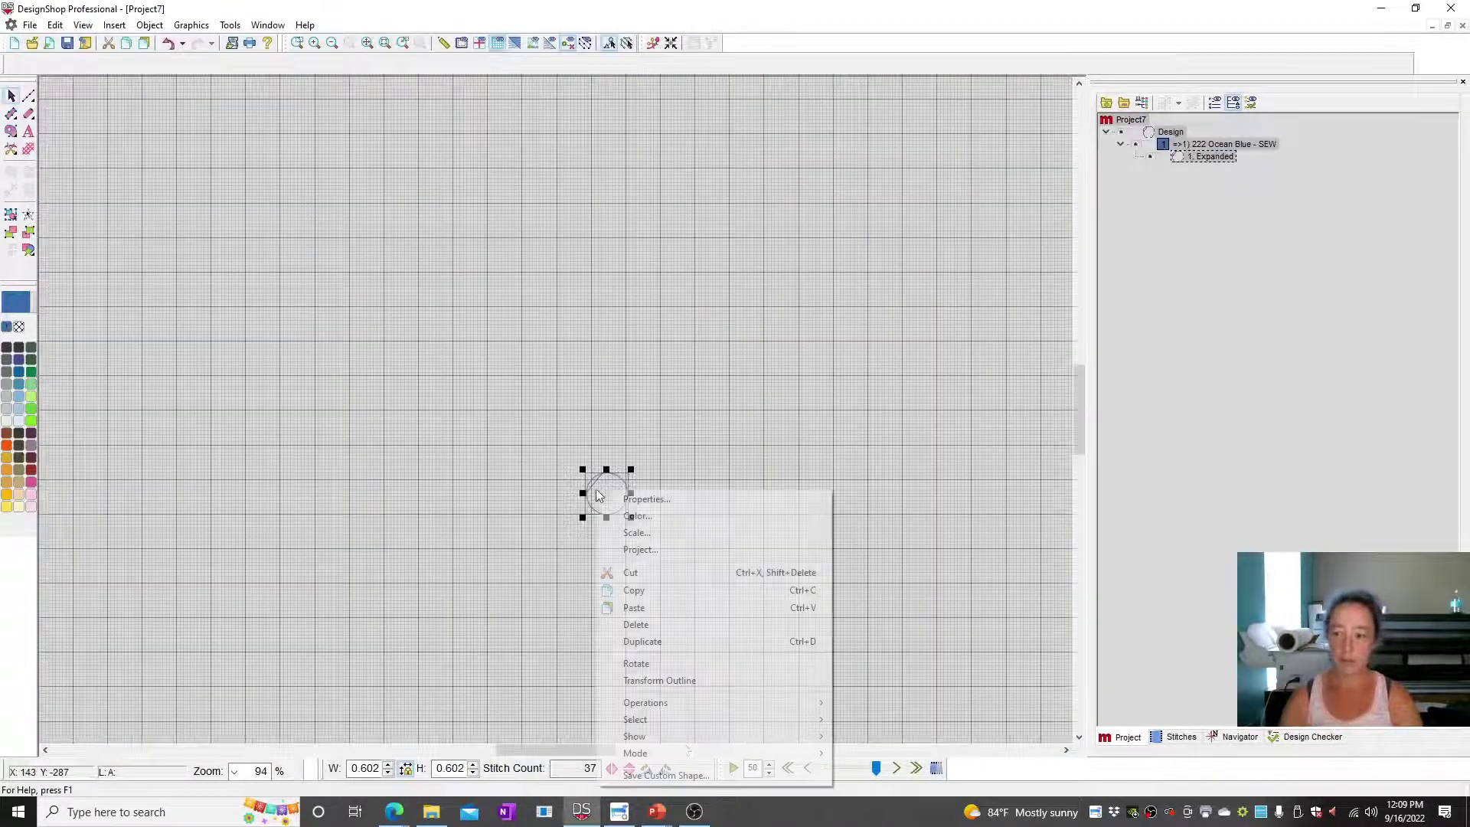
{"action": "mouse_move", "coordinate": [656, 700]}
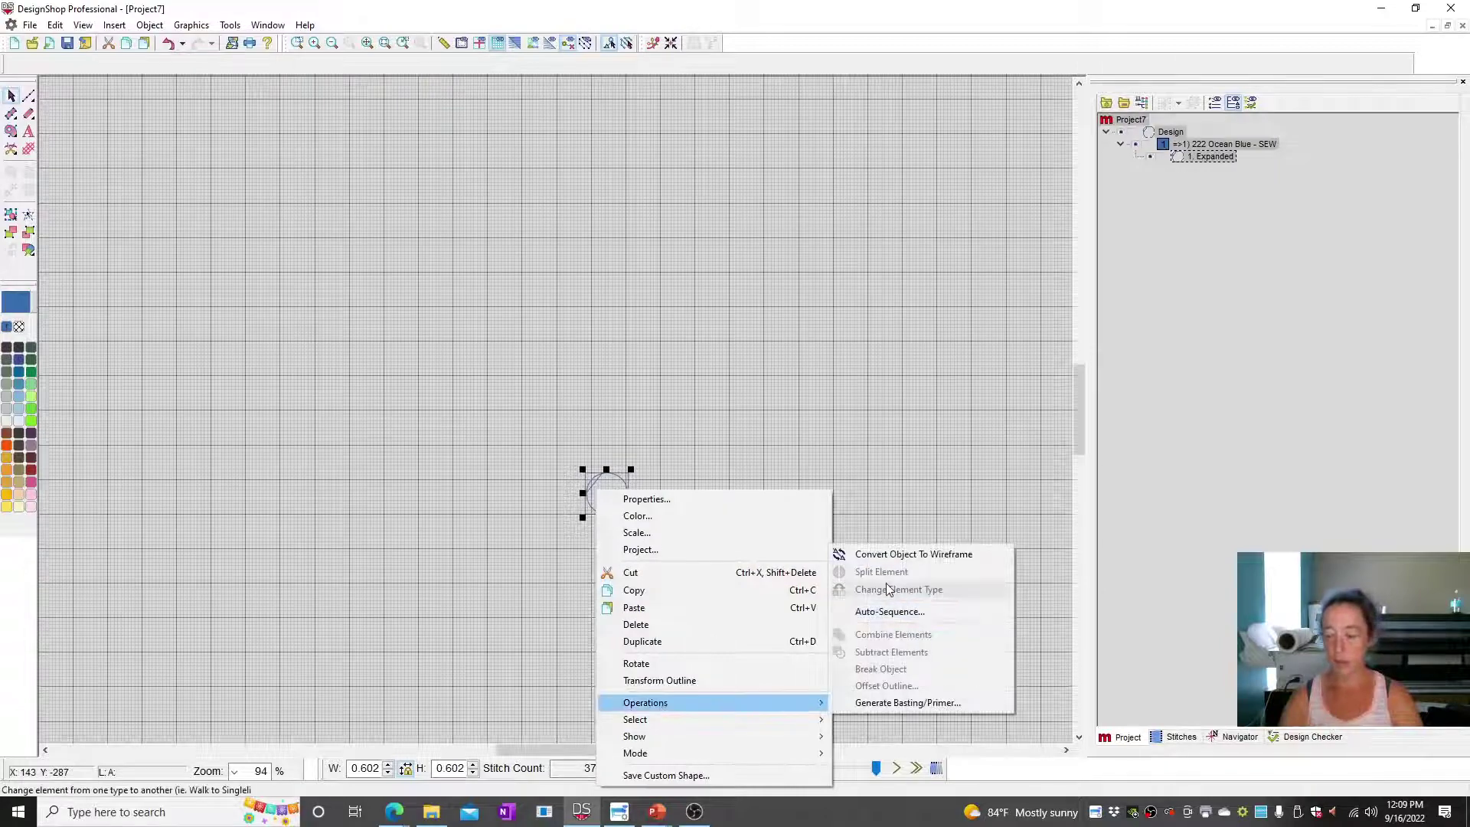
{"action": "left_click", "coordinate": [841, 555]}
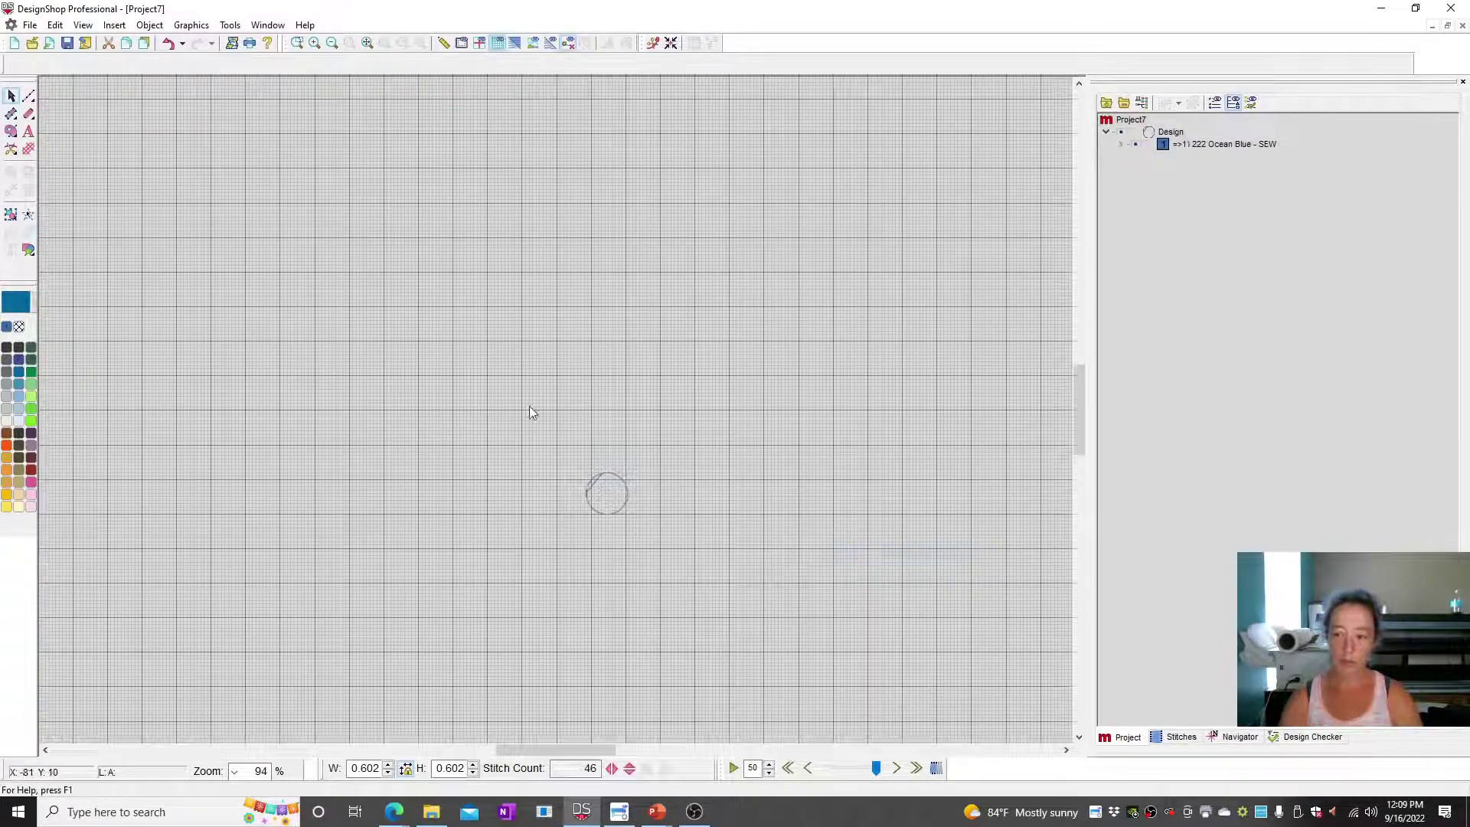
Save the circle outline as an SVG file in the 2022-09-16 folder.
{"action": "left_click", "coordinate": [30, 25]}
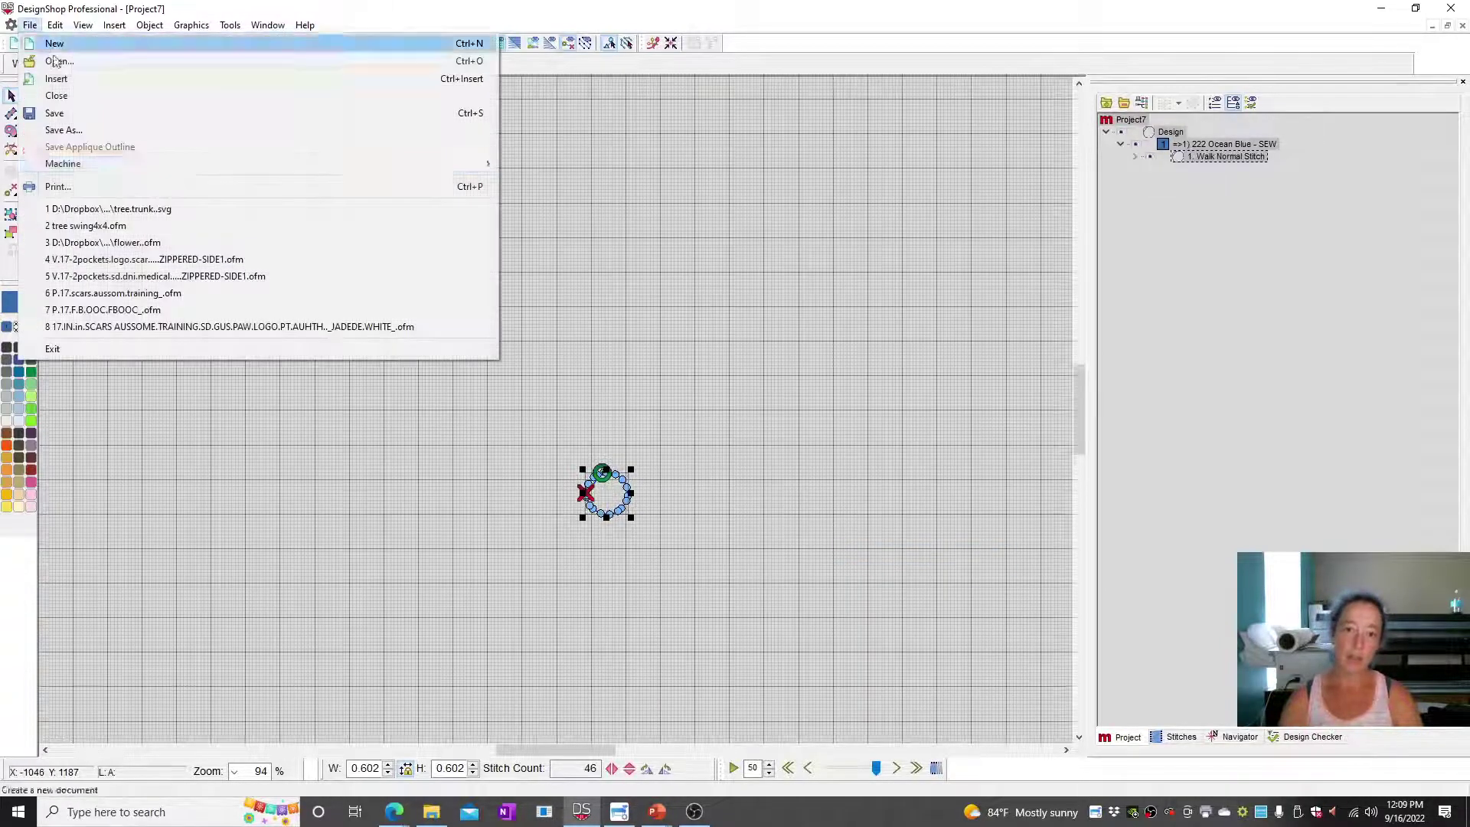
{"action": "left_click", "coordinate": [98, 131]}
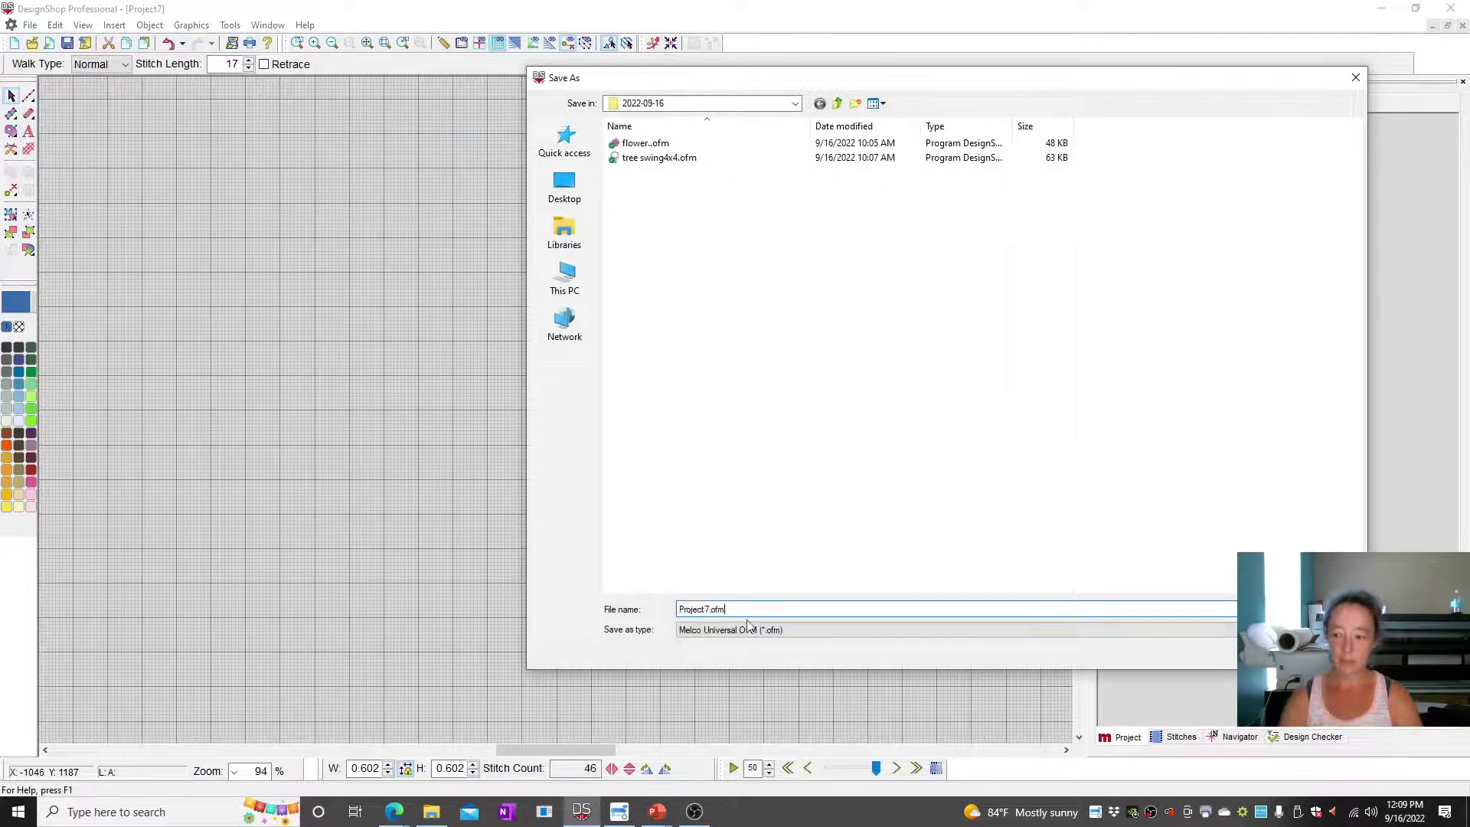
{"action": "left_click", "coordinate": [749, 635]}
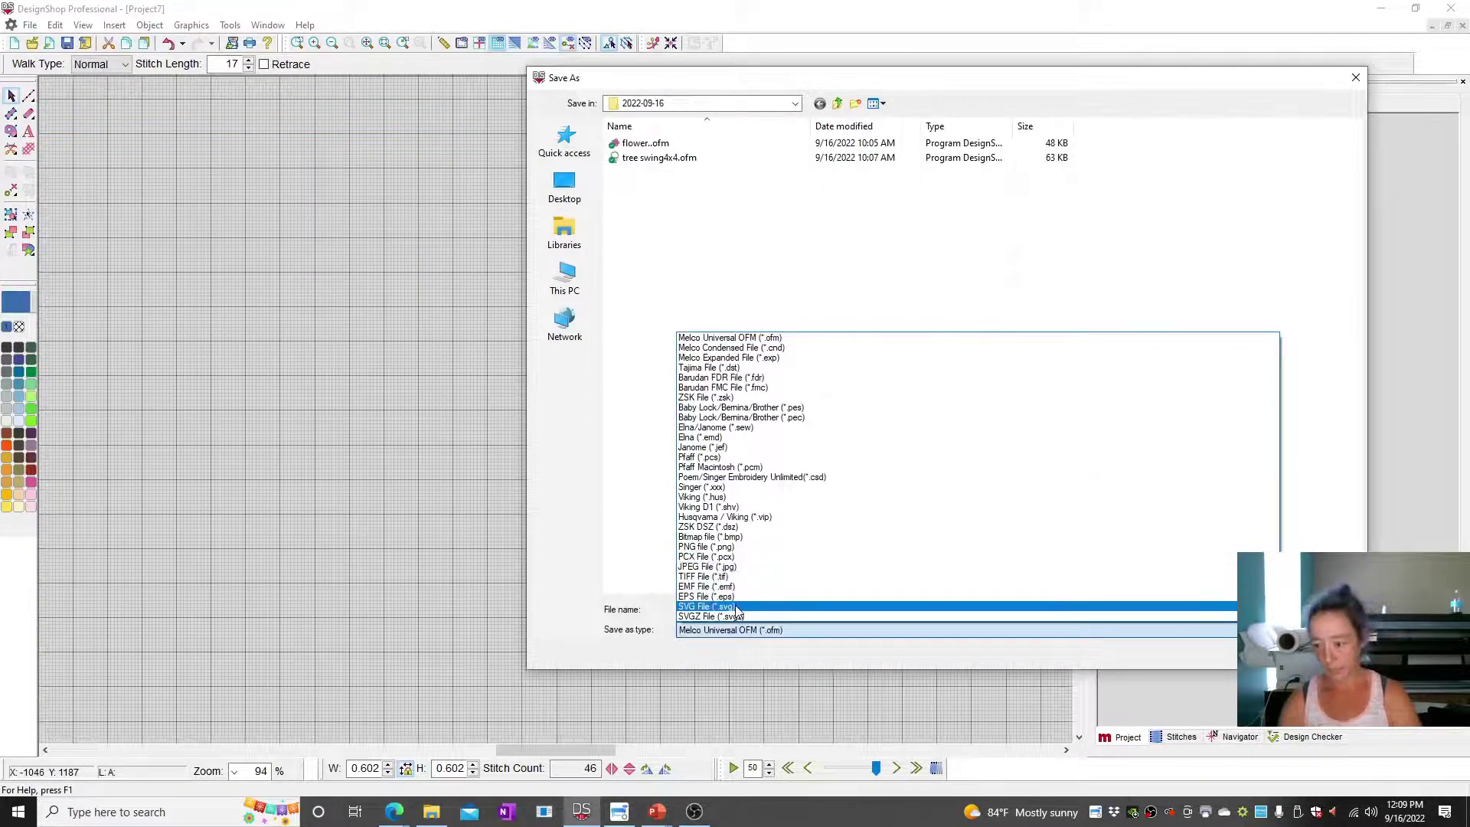
{"action": "double_click", "coordinate": [774, 610]}
{"action": "type", "text": "tre"}
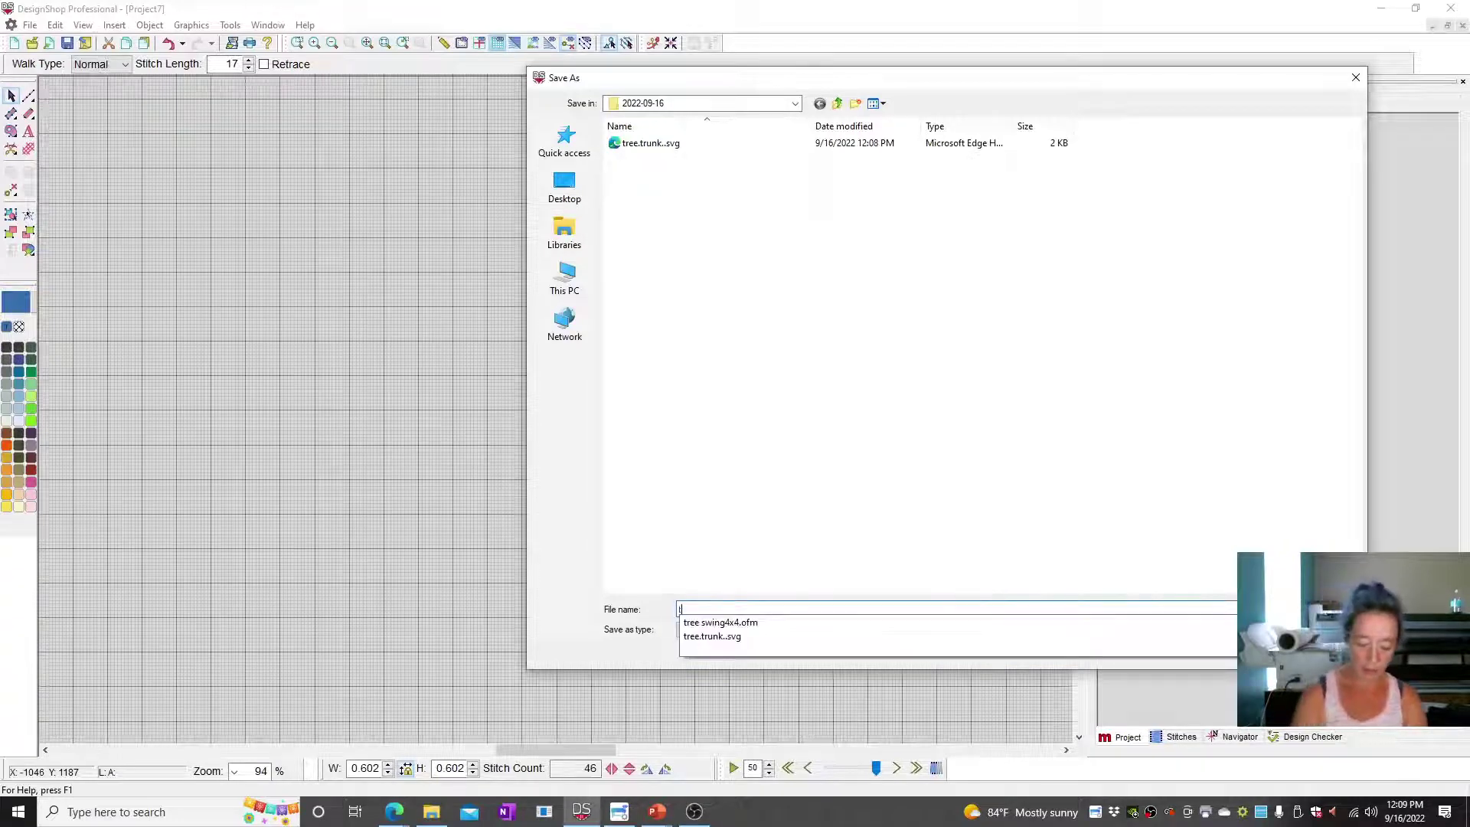
{"action": "key", "text": "Return"}
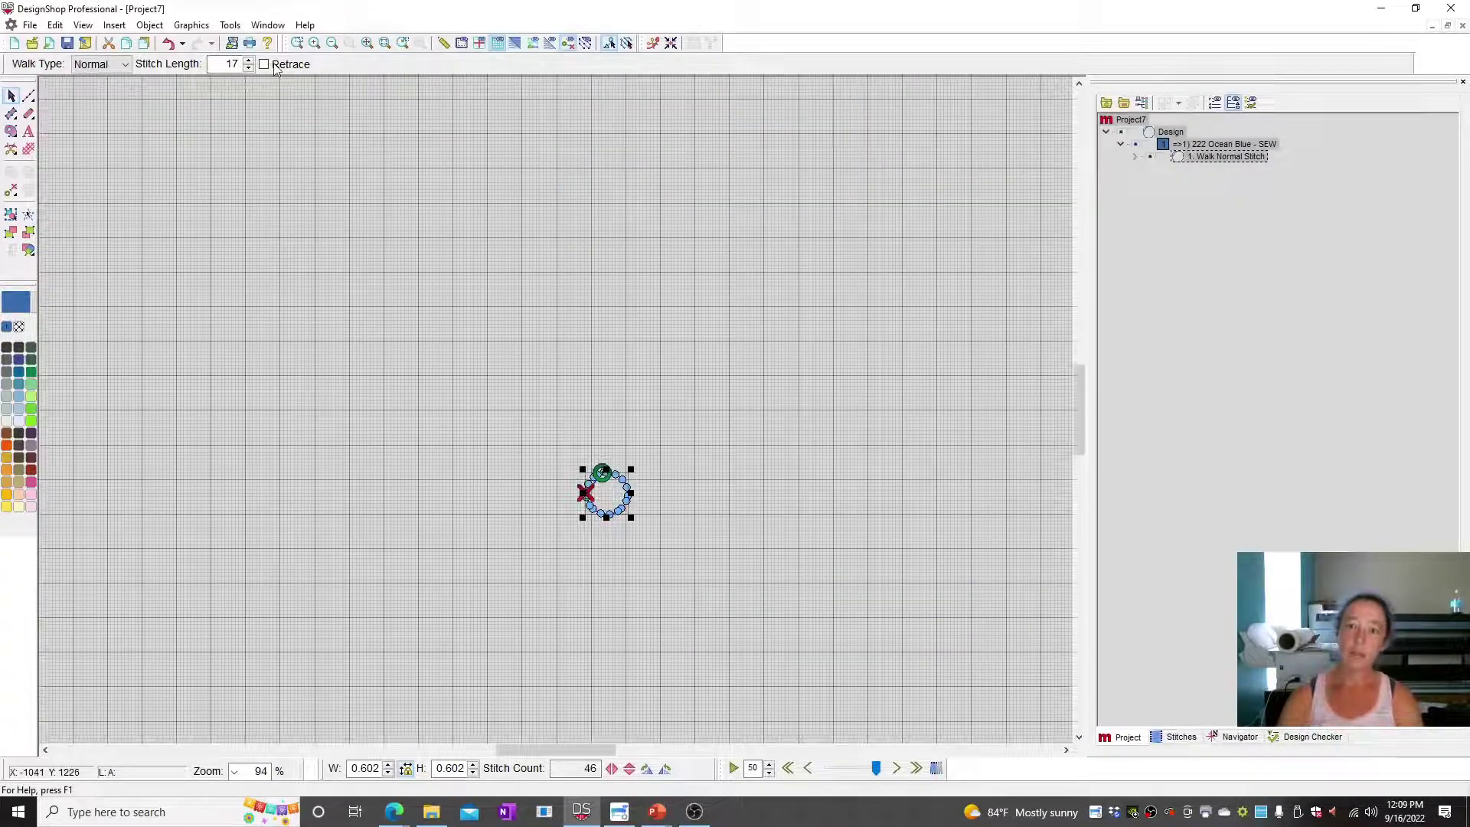
Show the third Ocean Blue block in tree swing4x4 and copy its treetop outline into a new blank project.
{"action": "left_click", "coordinate": [267, 24]}
{"action": "left_click", "coordinate": [312, 188]}
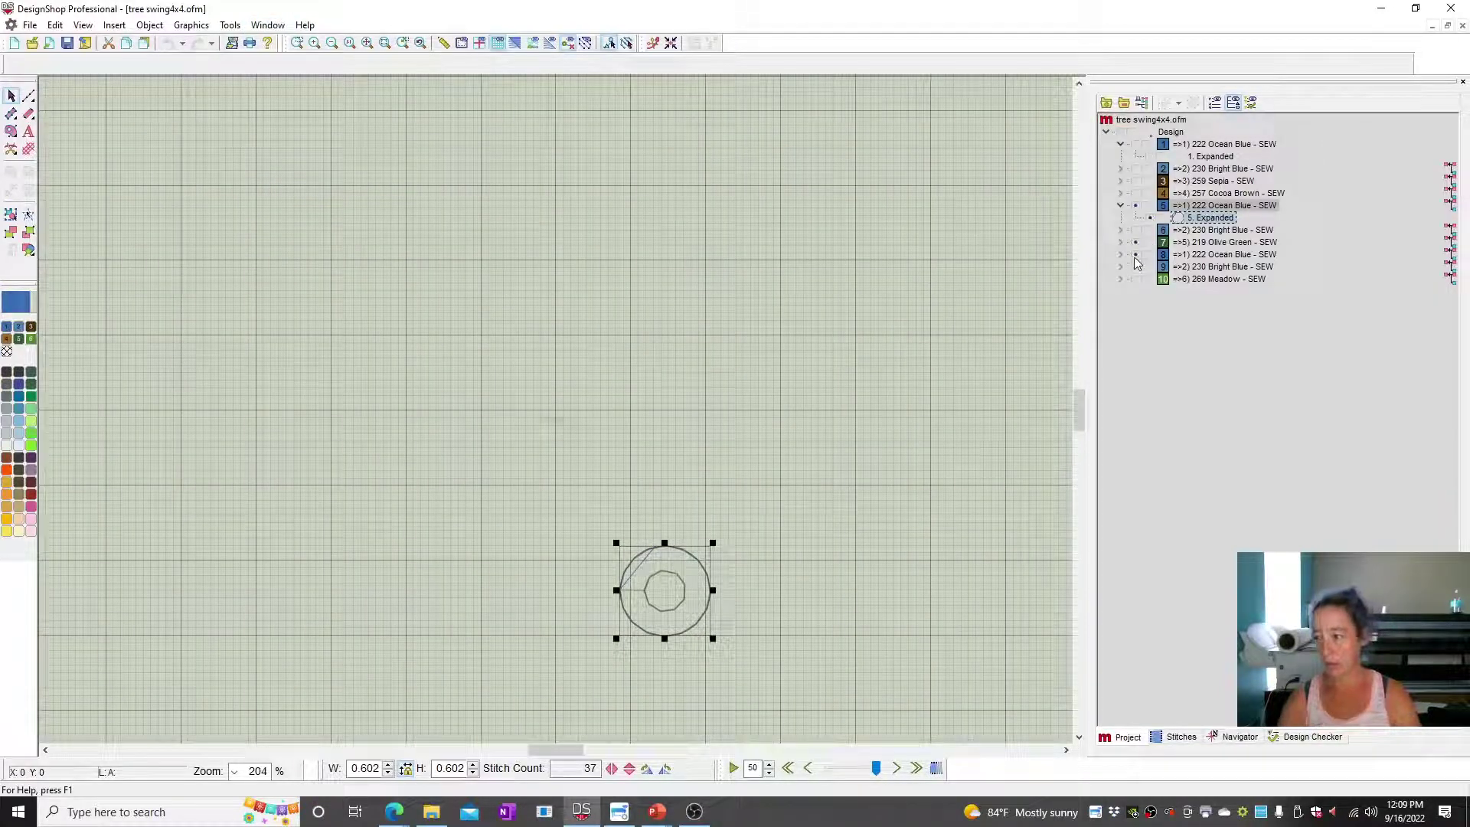
{"action": "left_click", "coordinate": [600, 157]}
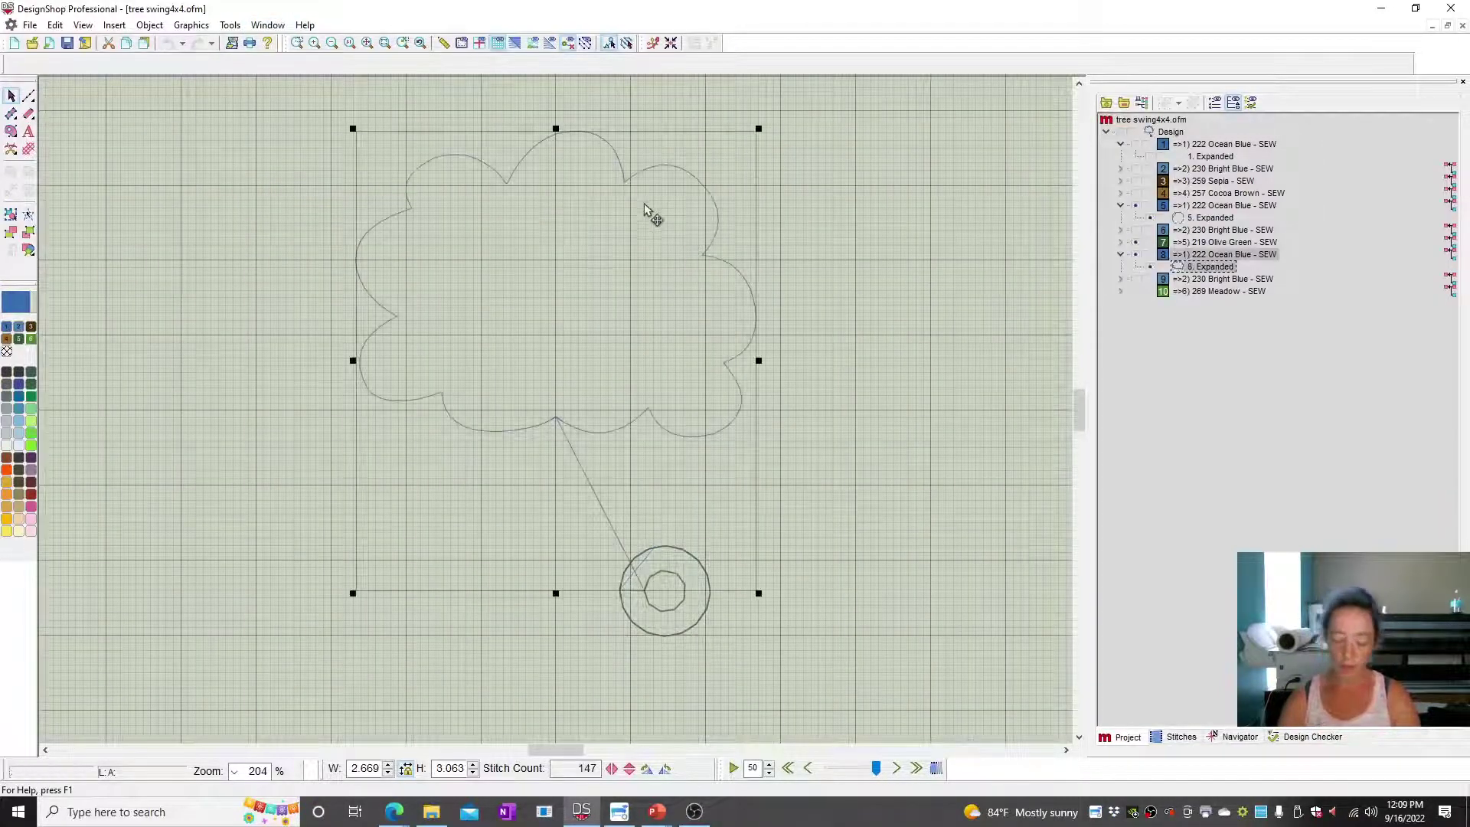
{"action": "key", "text": "ctrl+c"}
{"action": "key", "text": "ctrl+n"}
{"action": "key", "text": "ctrl+v"}
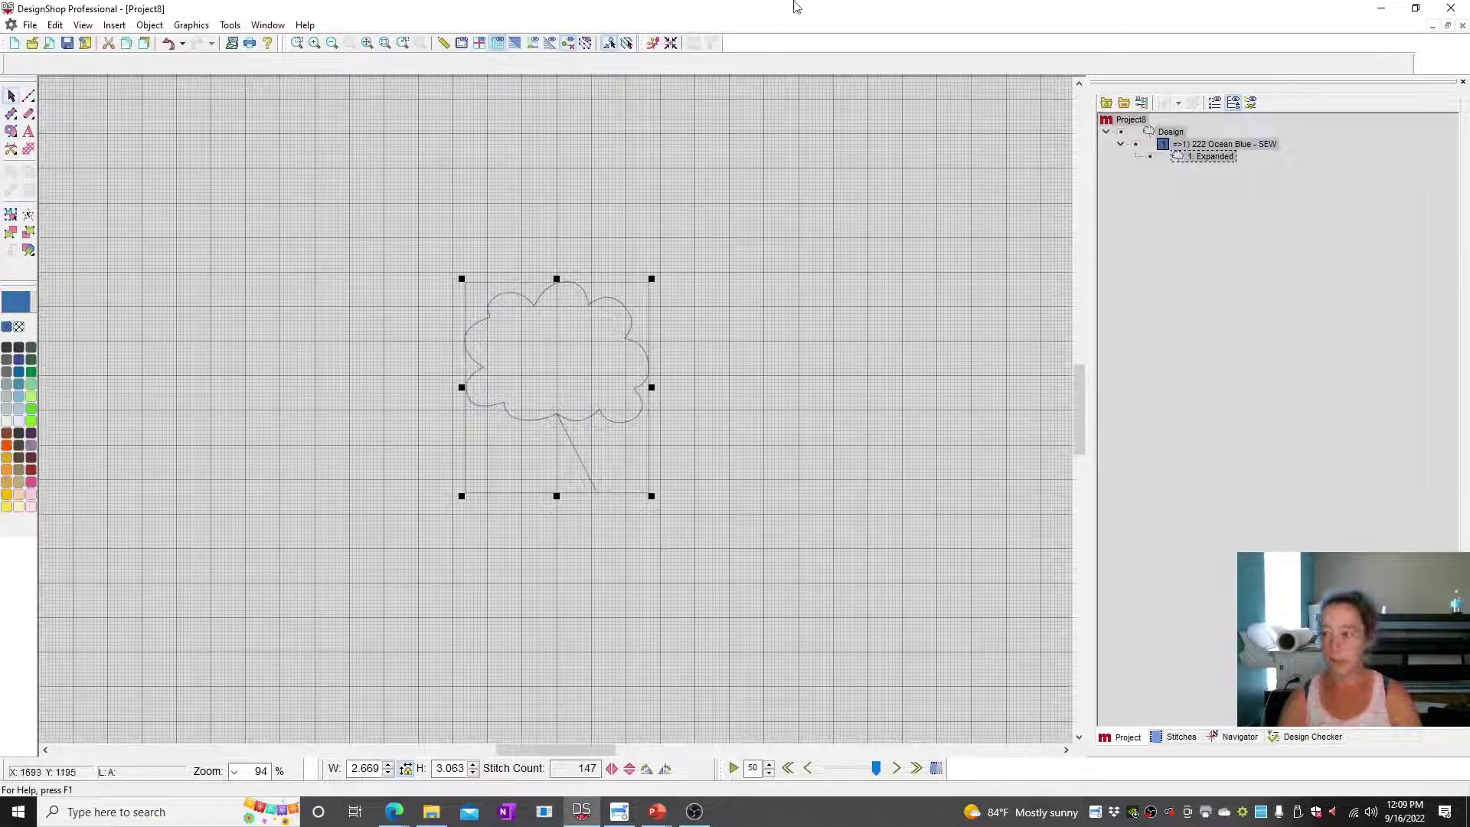
Display the individual stitch points and move the stray stitch far below the treetop closer to its outline.
{"action": "left_click", "coordinate": [626, 43]}
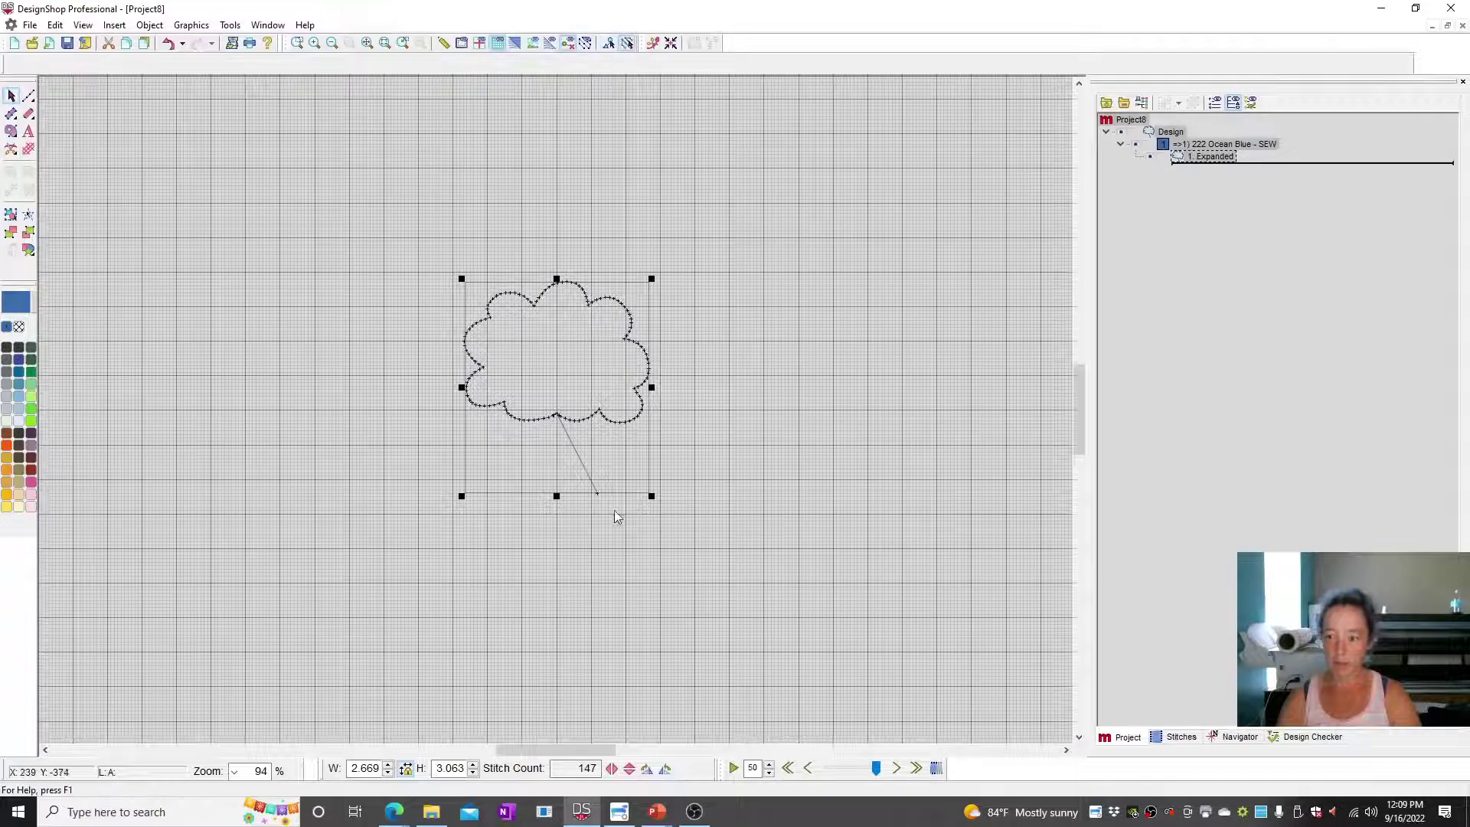
{"action": "left_click_drag", "start_coordinate": [597, 494], "coordinate": [564, 453]}
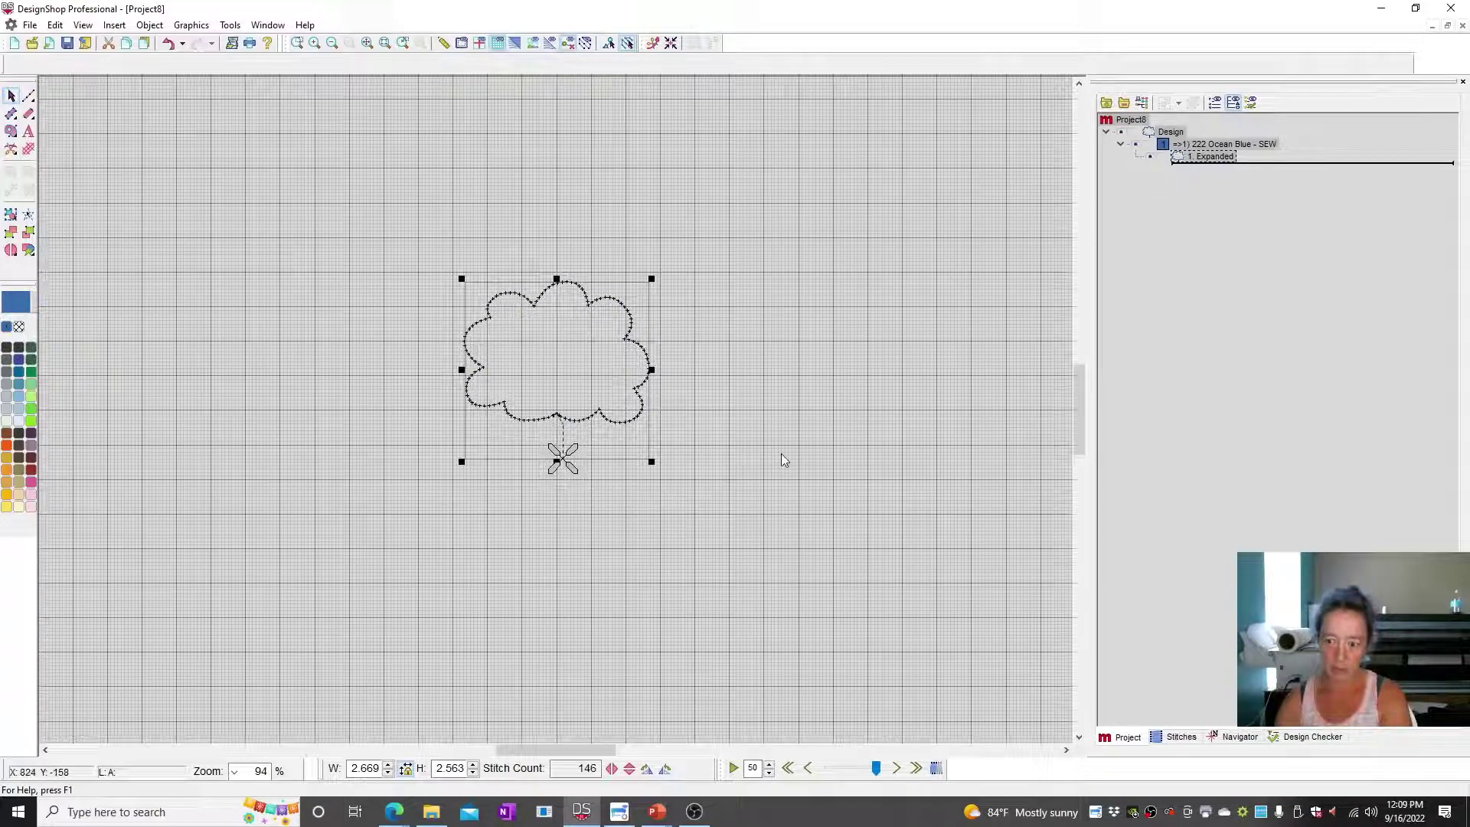
Convert the treetop's expanded stitch outline to a wireframe object.
{"action": "left_click", "coordinate": [568, 282]}
{"action": "right_click", "coordinate": [581, 355]}
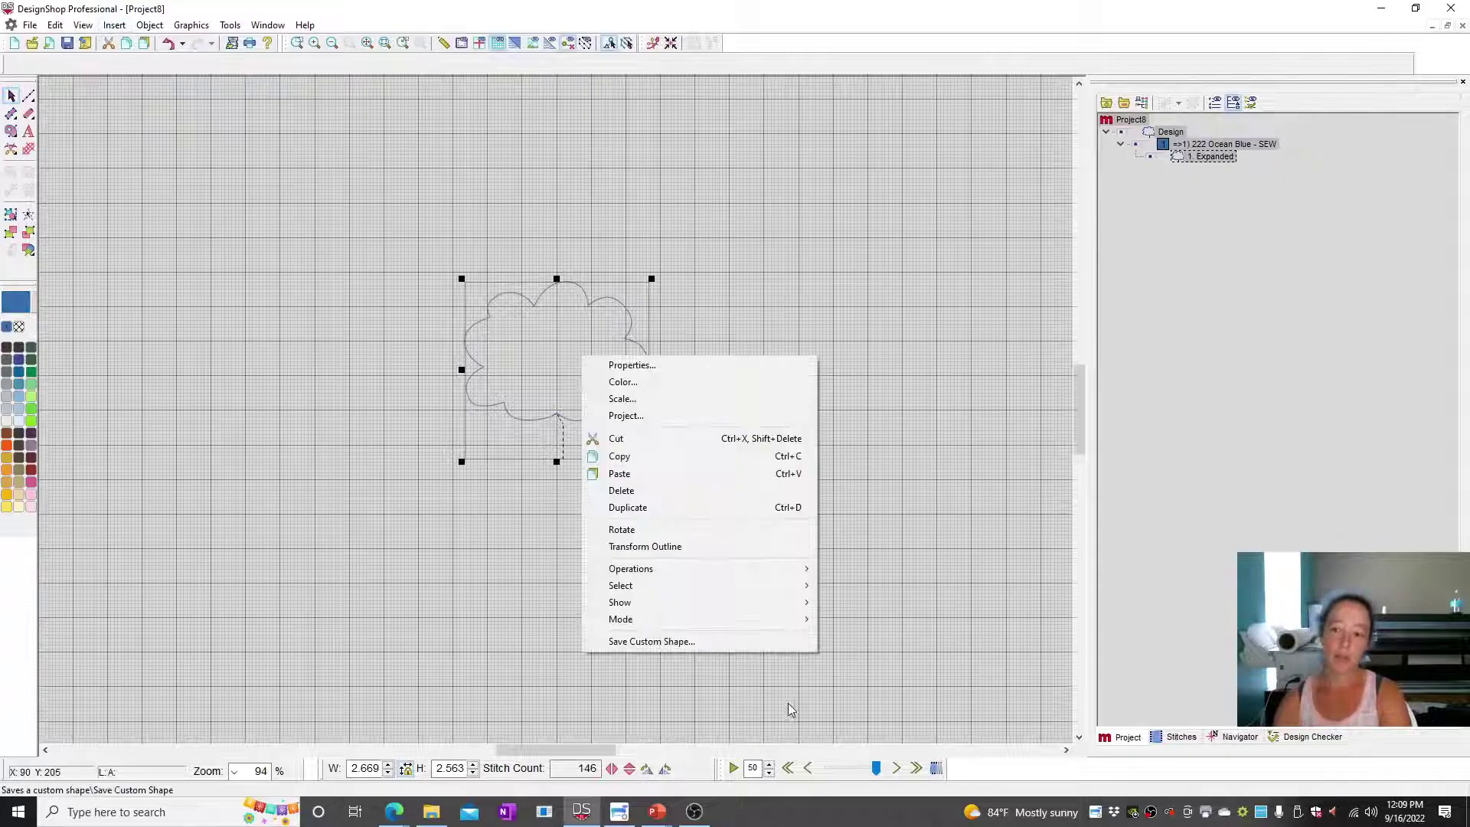
{"action": "mouse_move", "coordinate": [666, 570]}
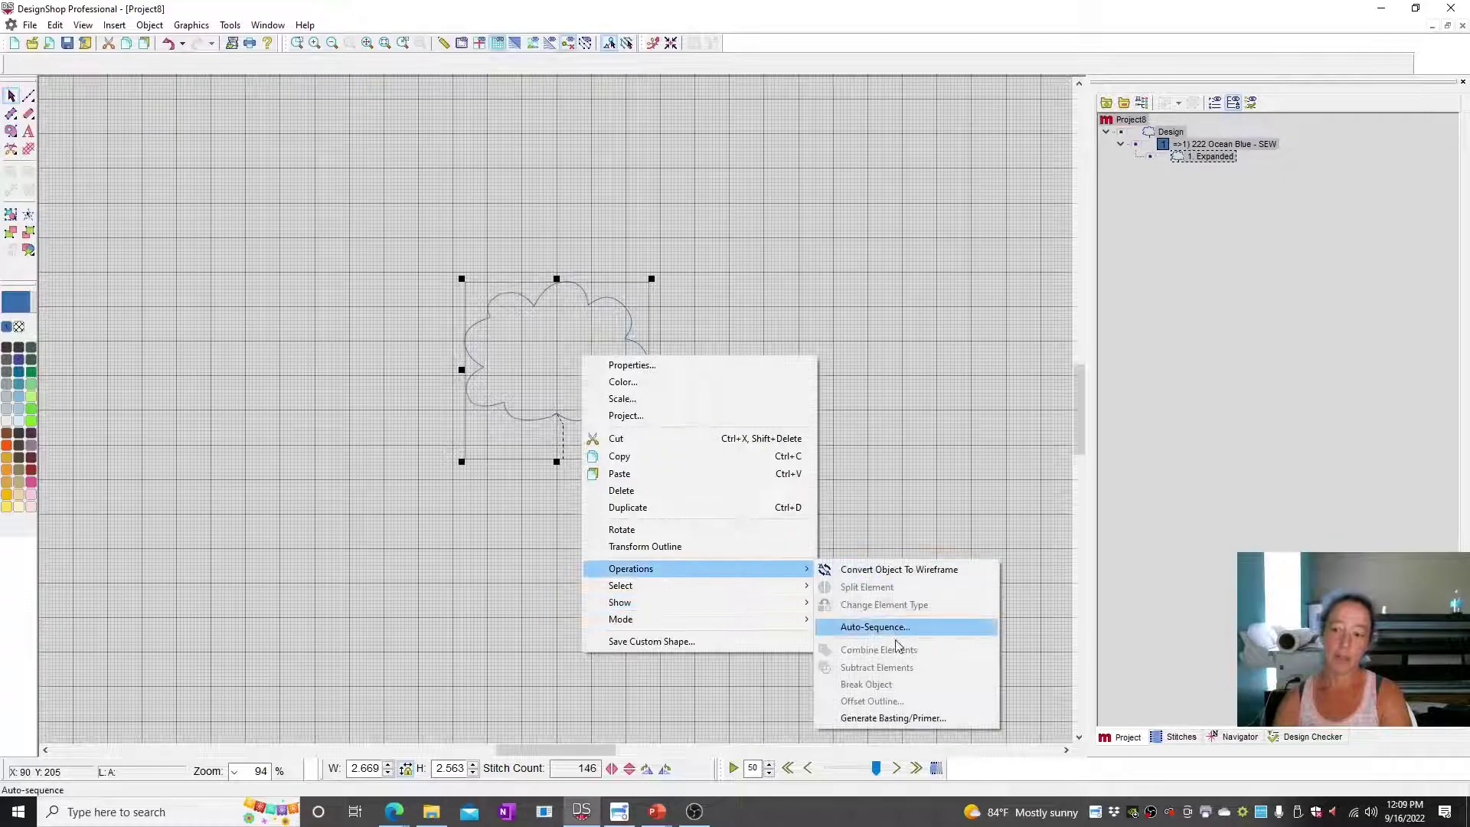
{"action": "left_click", "coordinate": [892, 571]}
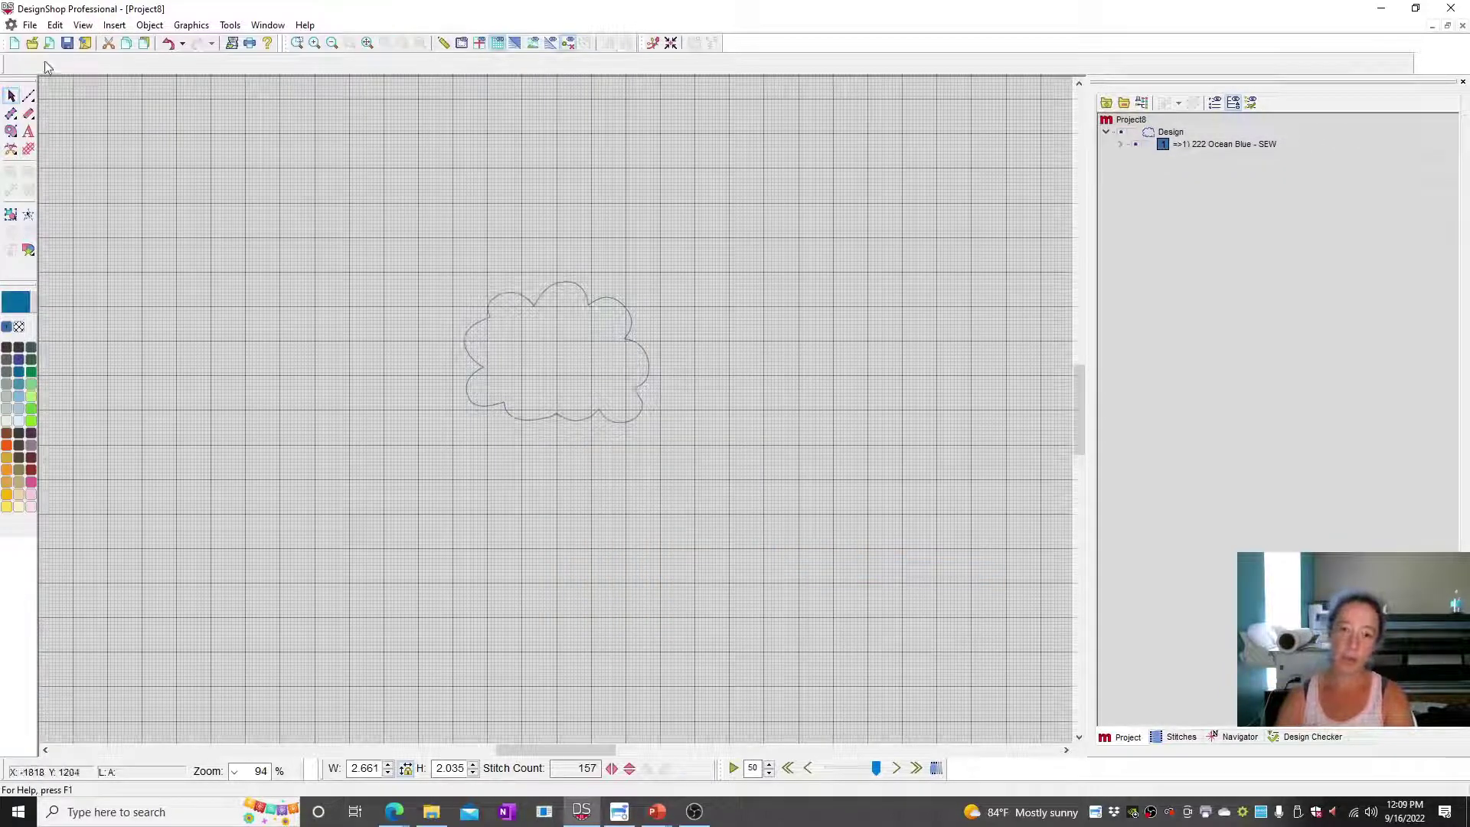
Save the treetop outline as an SVG file named tree.top. in the 2022-09-16 folder.
{"action": "left_click", "coordinate": [30, 25]}
{"action": "left_click", "coordinate": [117, 134]}
{"action": "left_click", "coordinate": [773, 629]}
{"action": "left_click", "coordinate": [738, 606]}
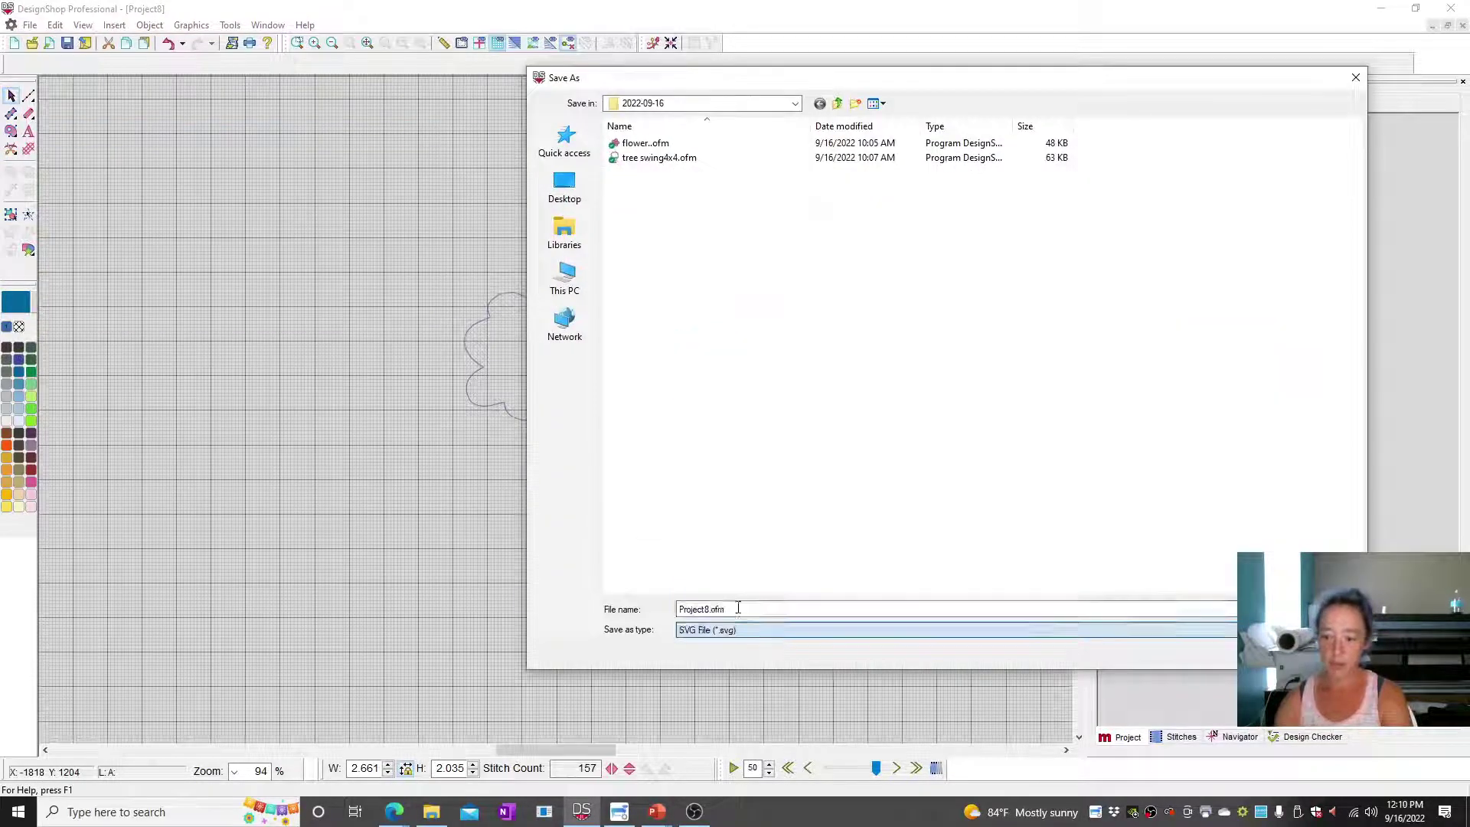
{"action": "double_click", "coordinate": [759, 609]}
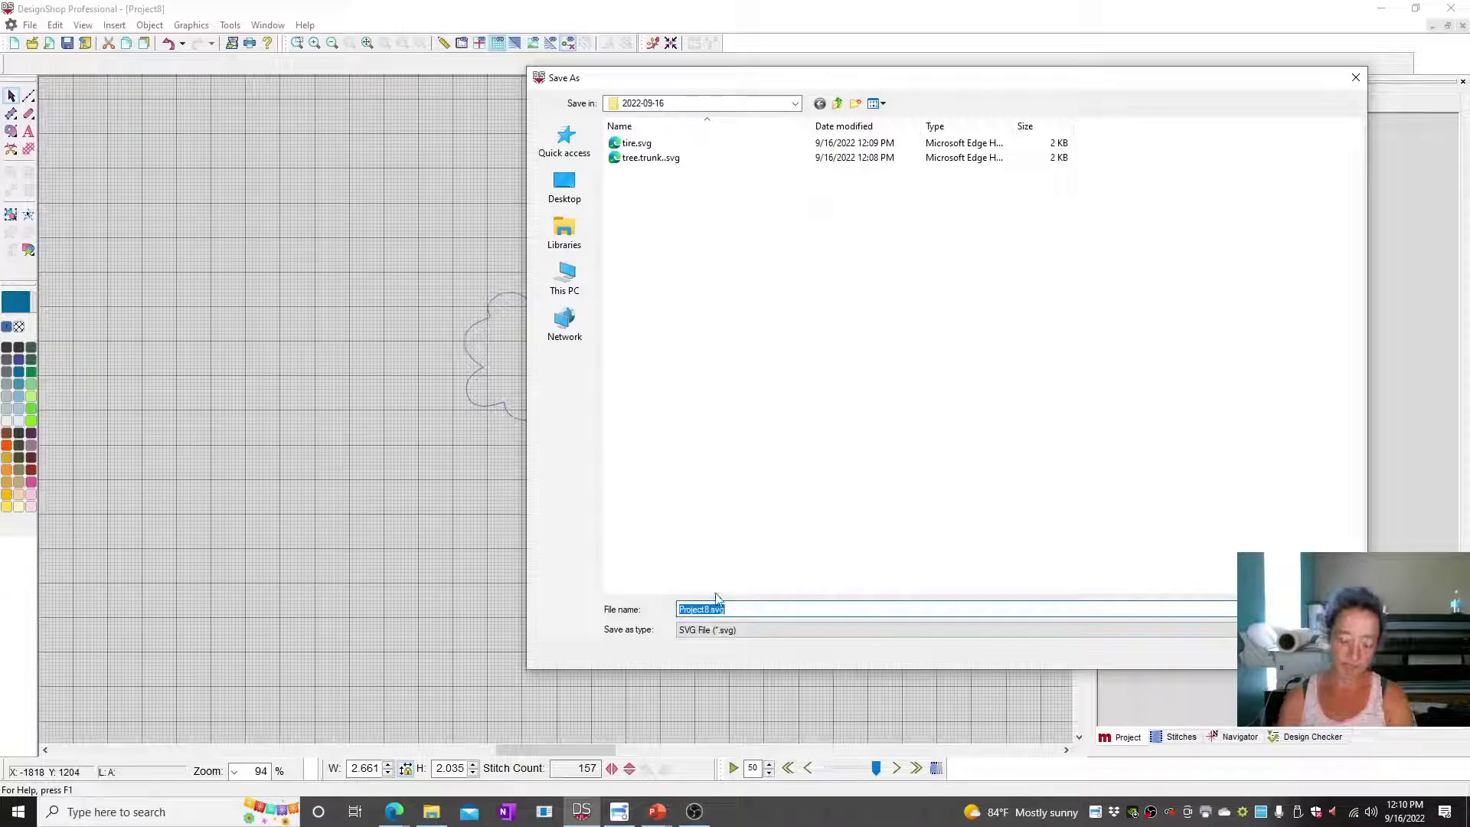
{"action": "type", "text": "tree.top."}
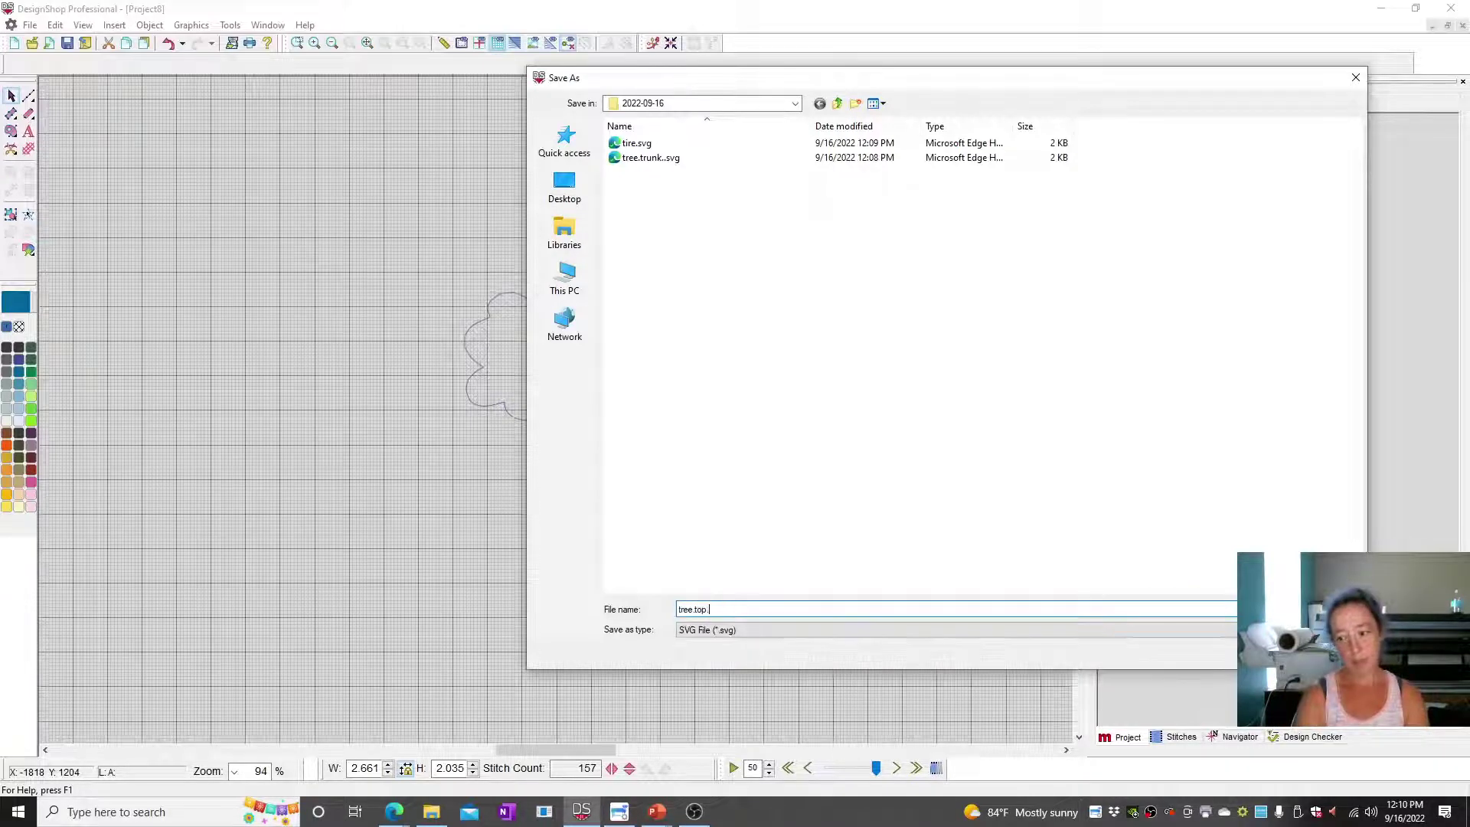
{"action": "key", "text": "Return"}
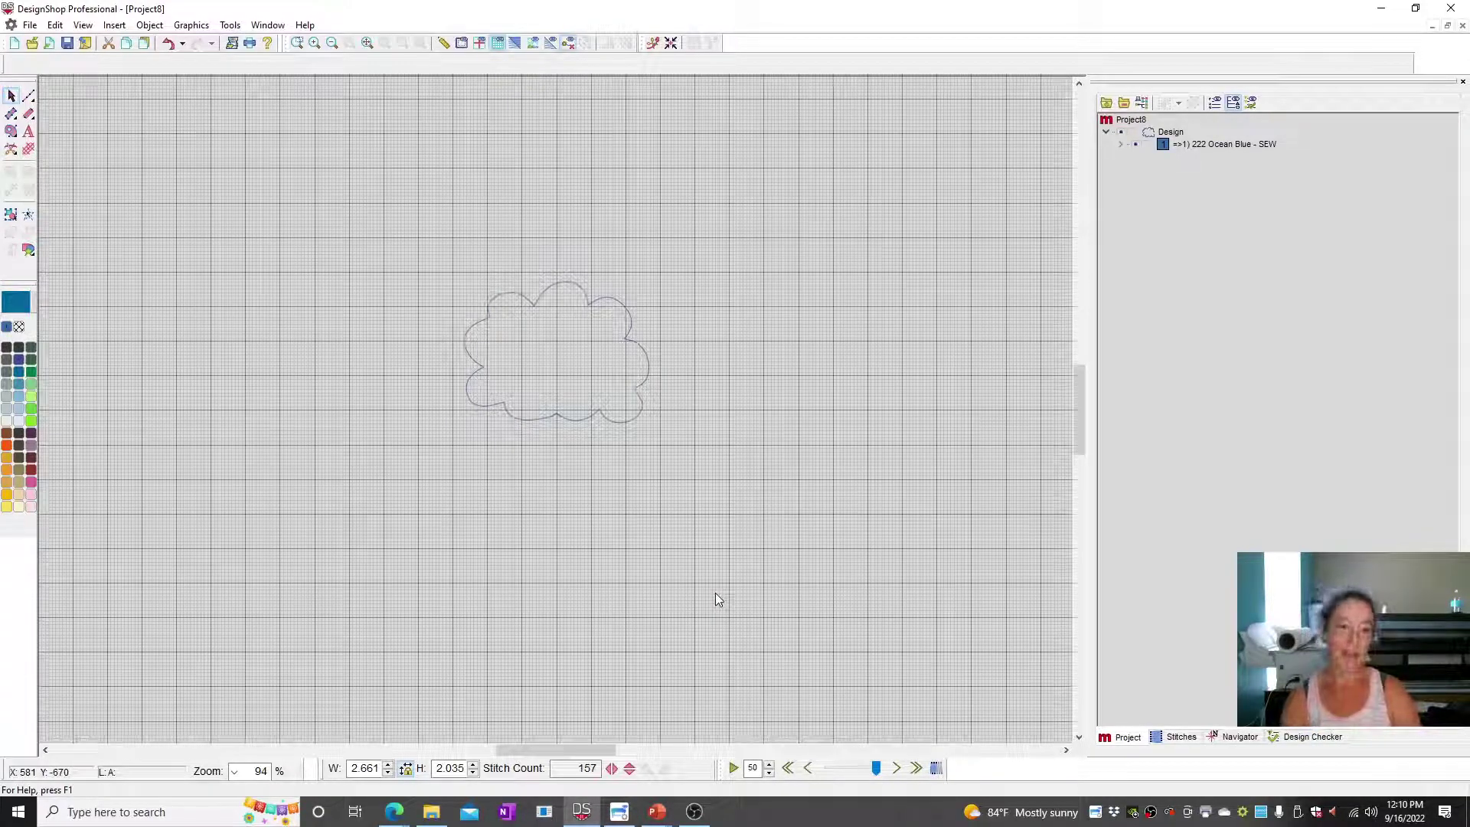
Review the appliqué cut file question in the PowerPoint slide show and return to DesignShop.
{"action": "mouse_move", "coordinate": [659, 810]}
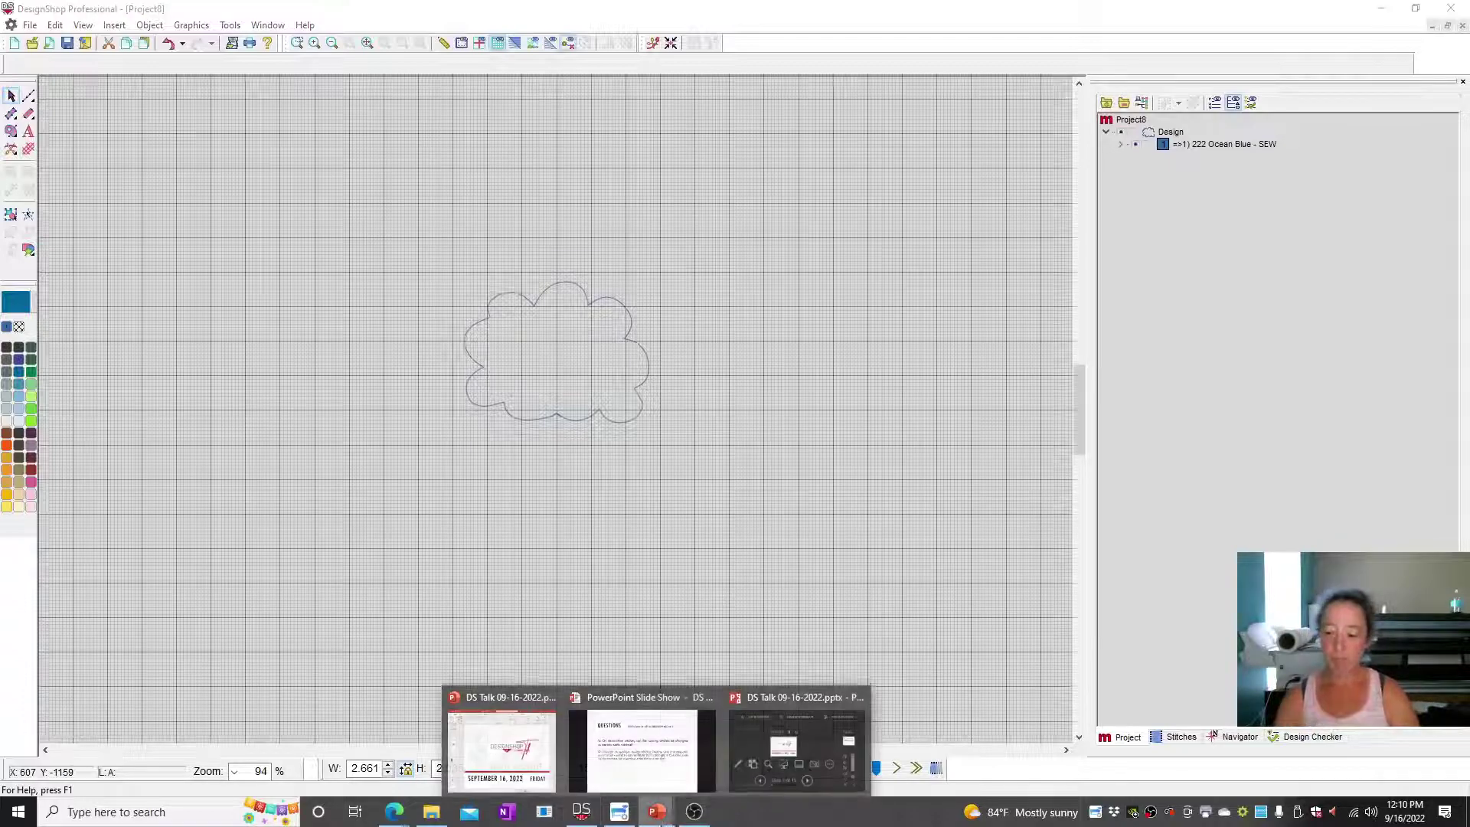
{"action": "left_click", "coordinate": [653, 772]}
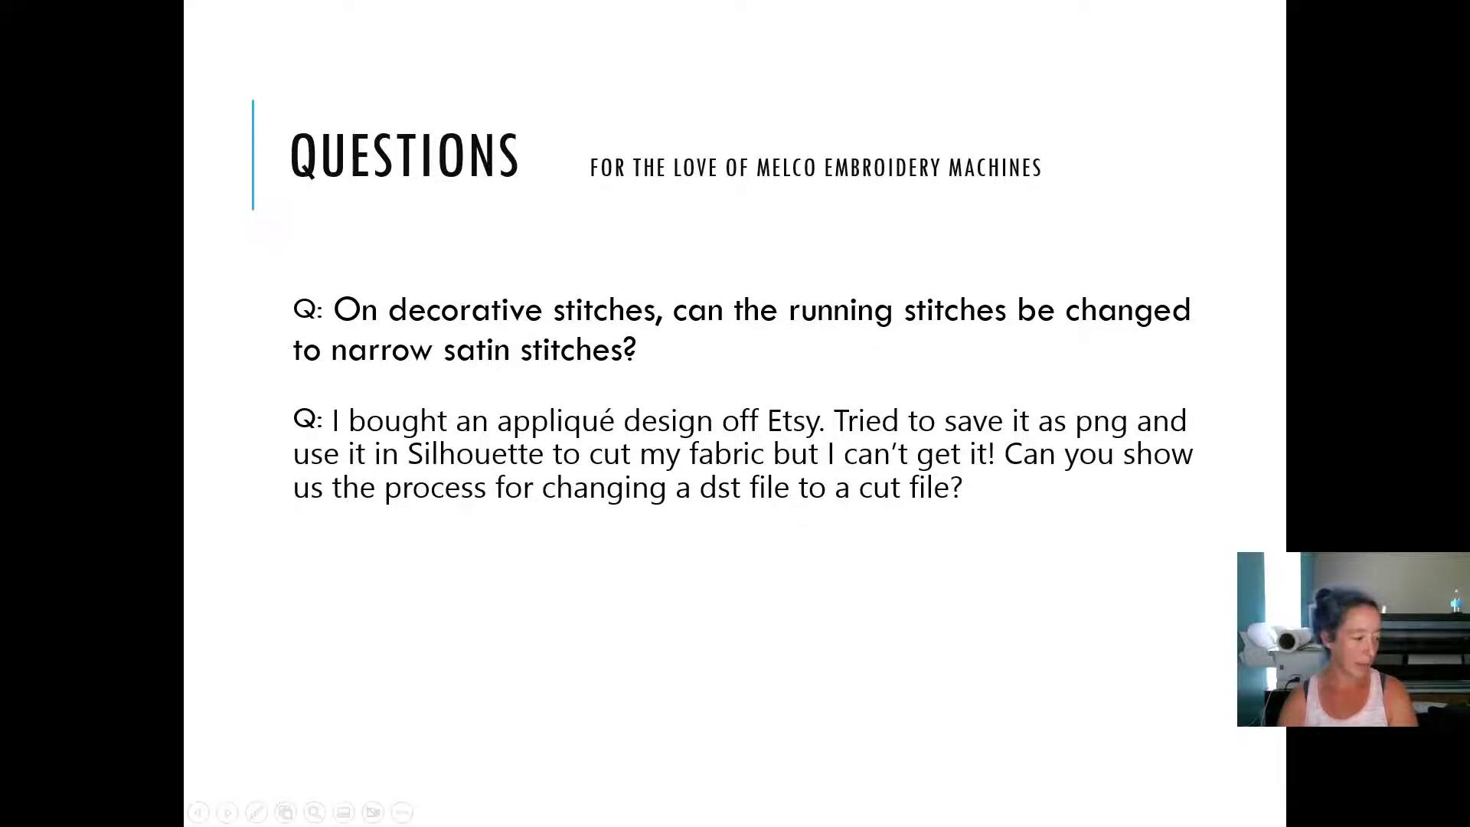
{"action": "key", "text": "alt+Tab"}
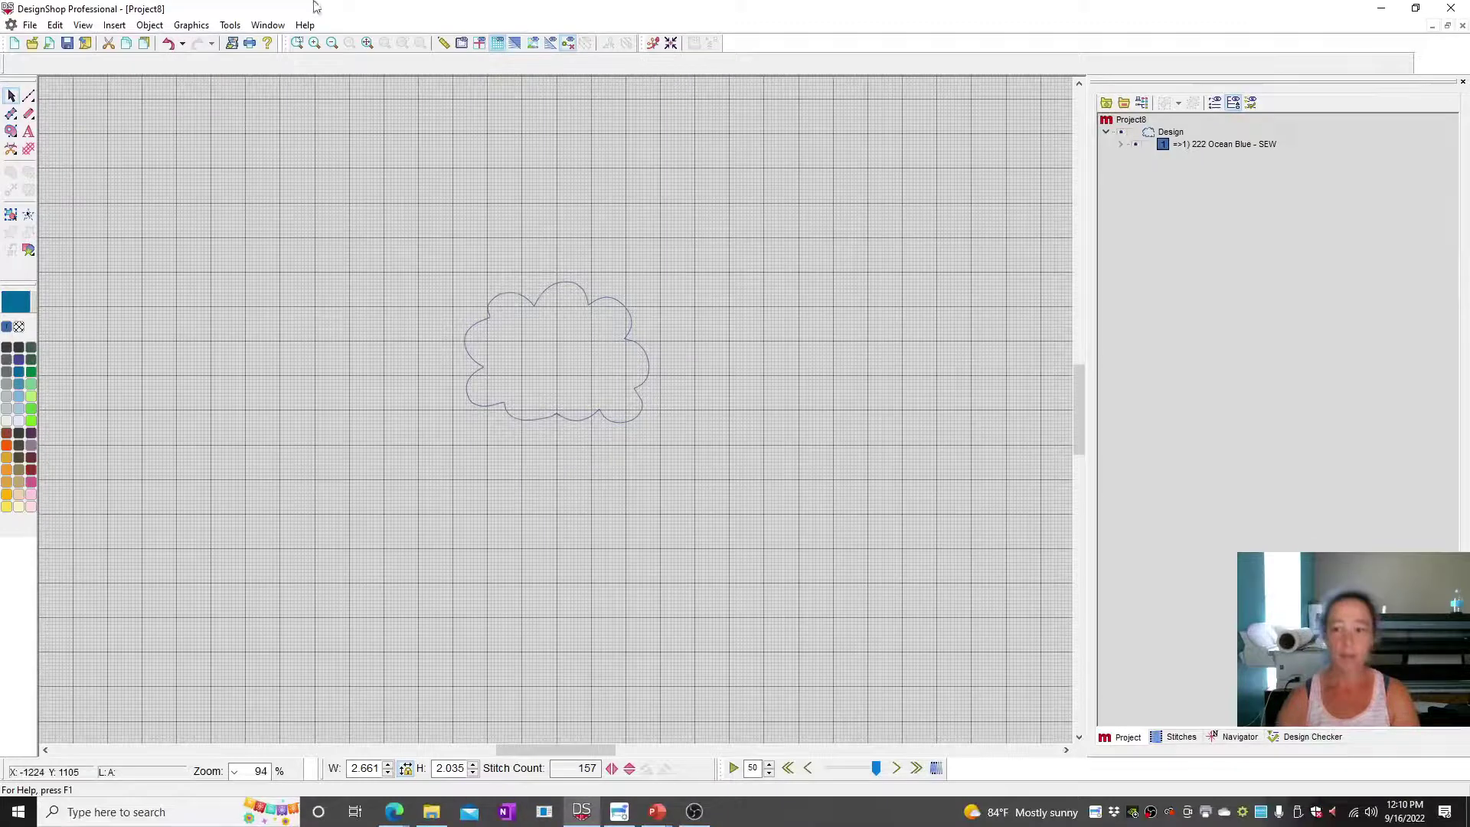
Create an appliqué from the treetop's walk stitch outline and select the original outline.
{"action": "left_click", "coordinate": [545, 295]}
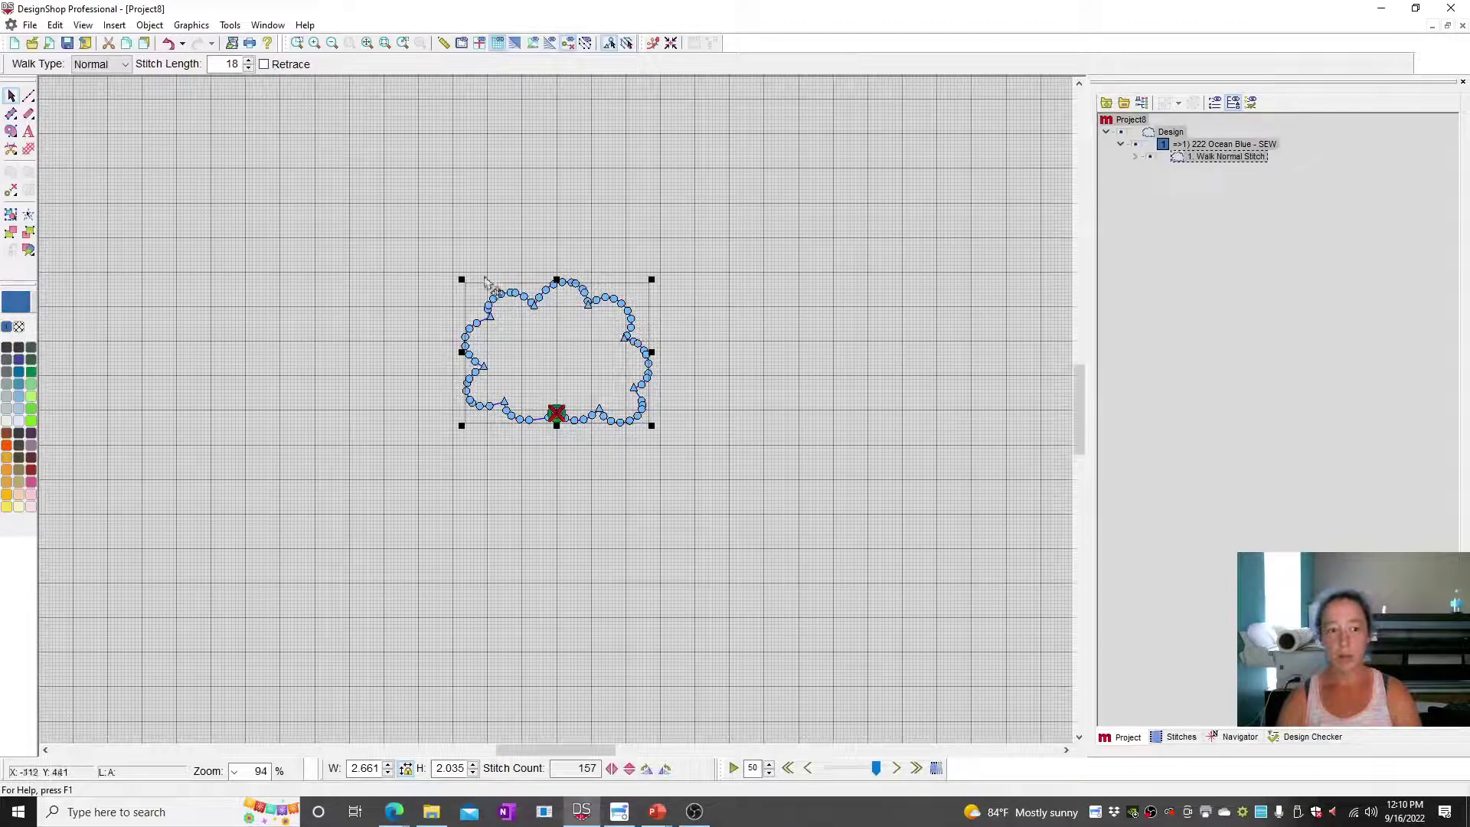
{"action": "left_click", "coordinate": [14, 133]}
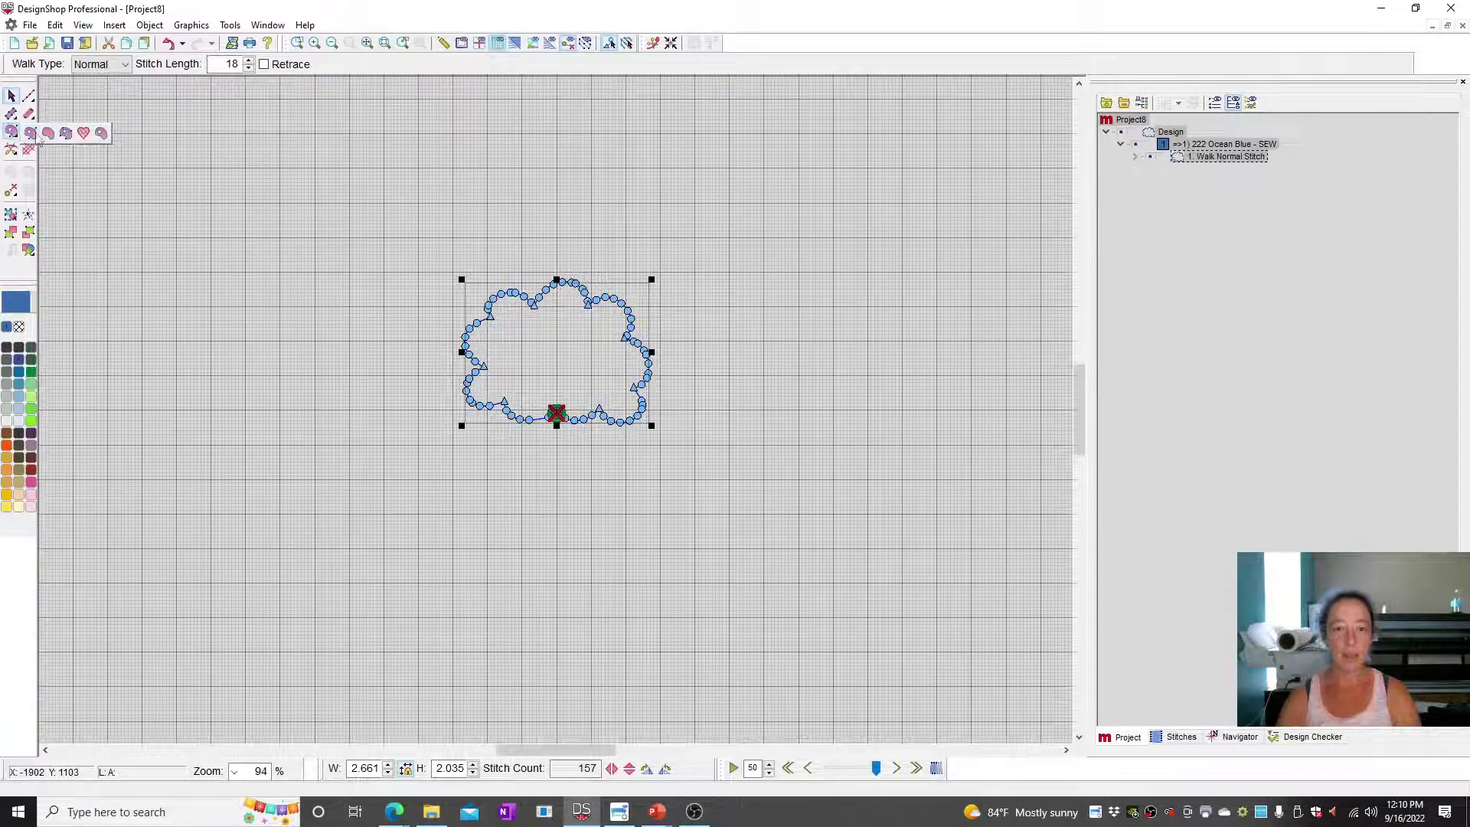
{"action": "left_click", "coordinate": [84, 134]}
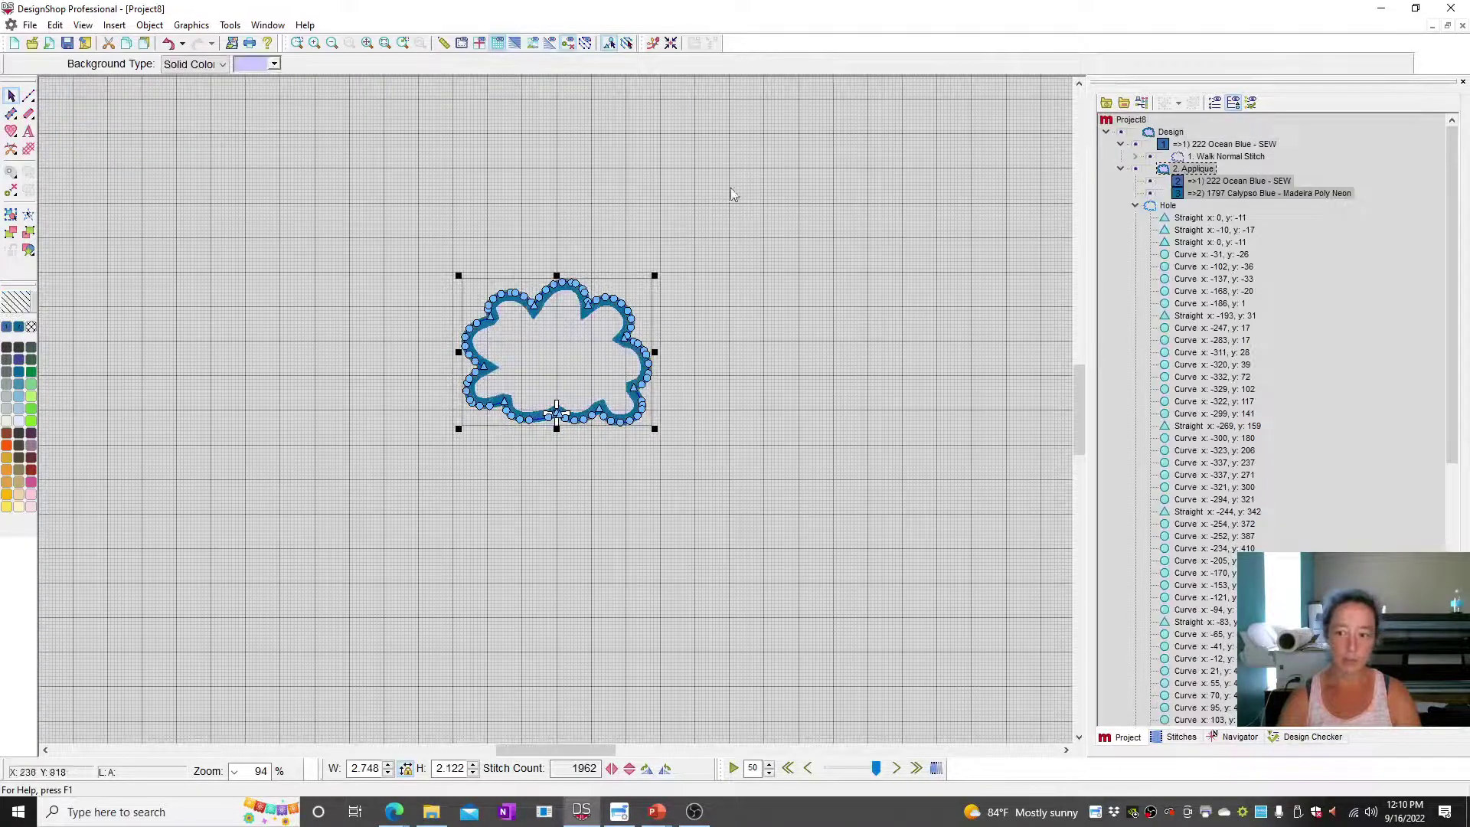
{"action": "left_click", "coordinate": [591, 307]}
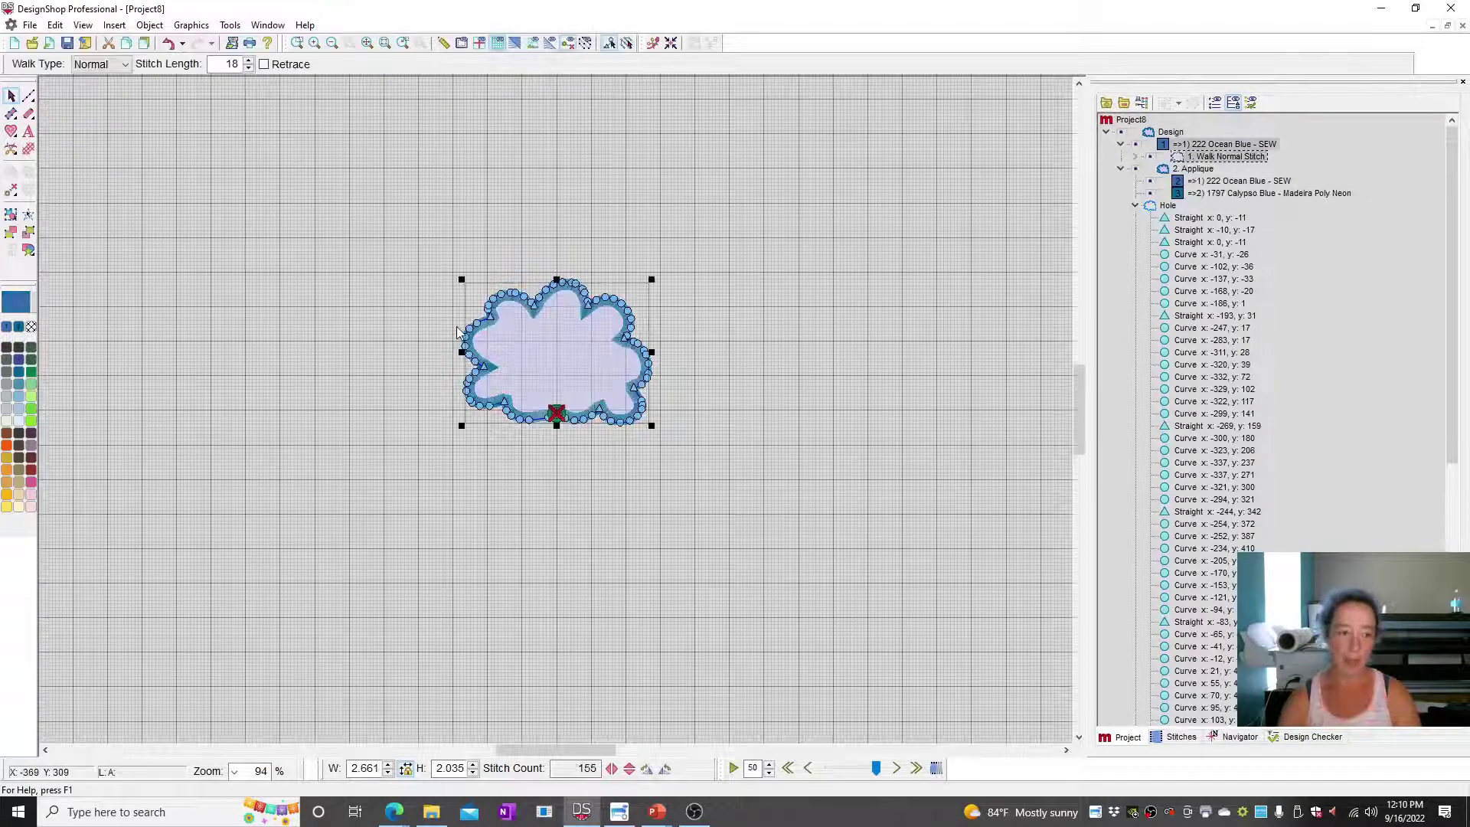
Check the file types offered for saving the treetop's appliqué outline, leaving without saving.
{"action": "left_click", "coordinate": [30, 25]}
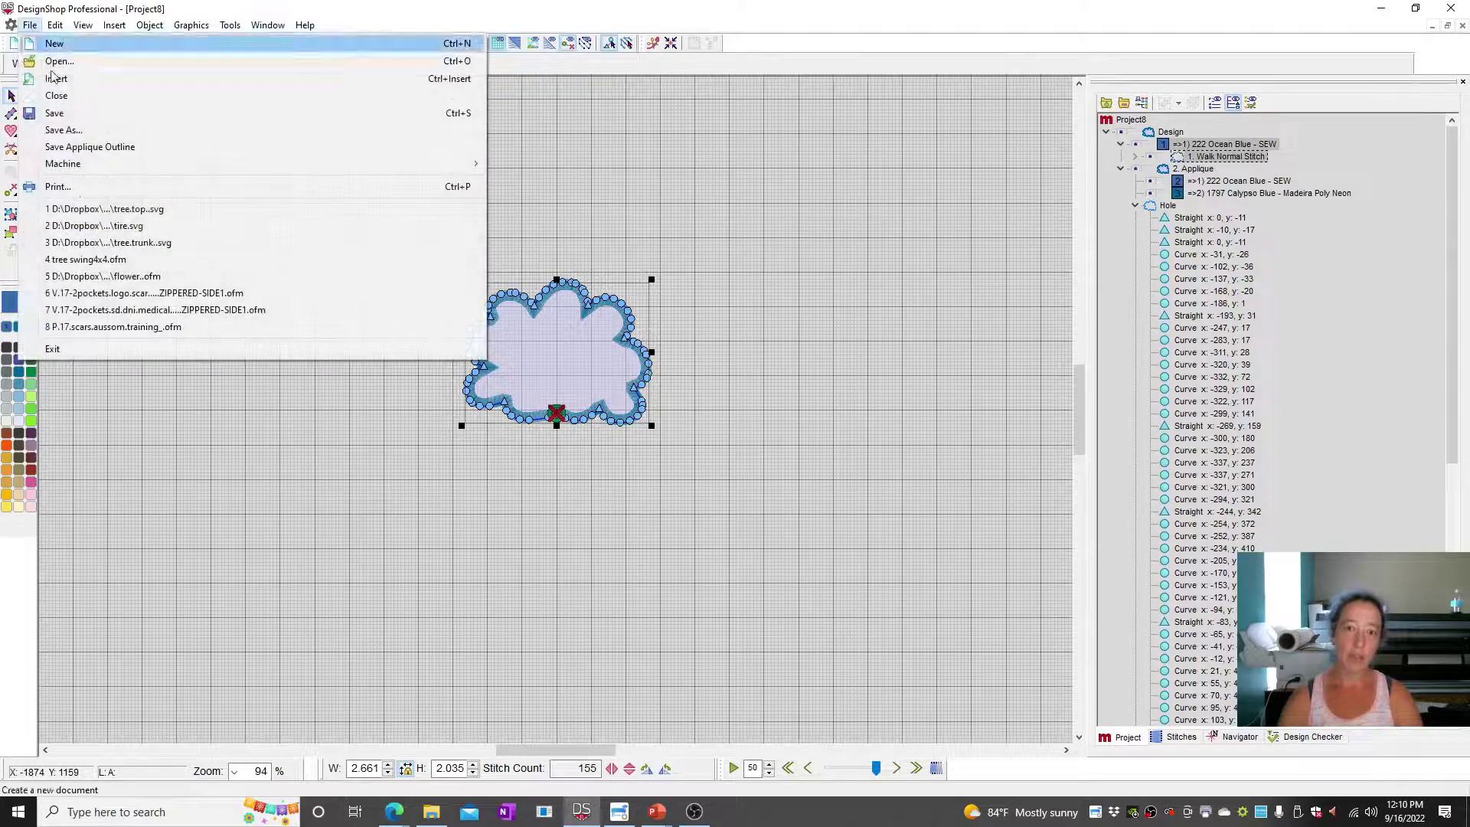
{"action": "left_click", "coordinate": [104, 146]}
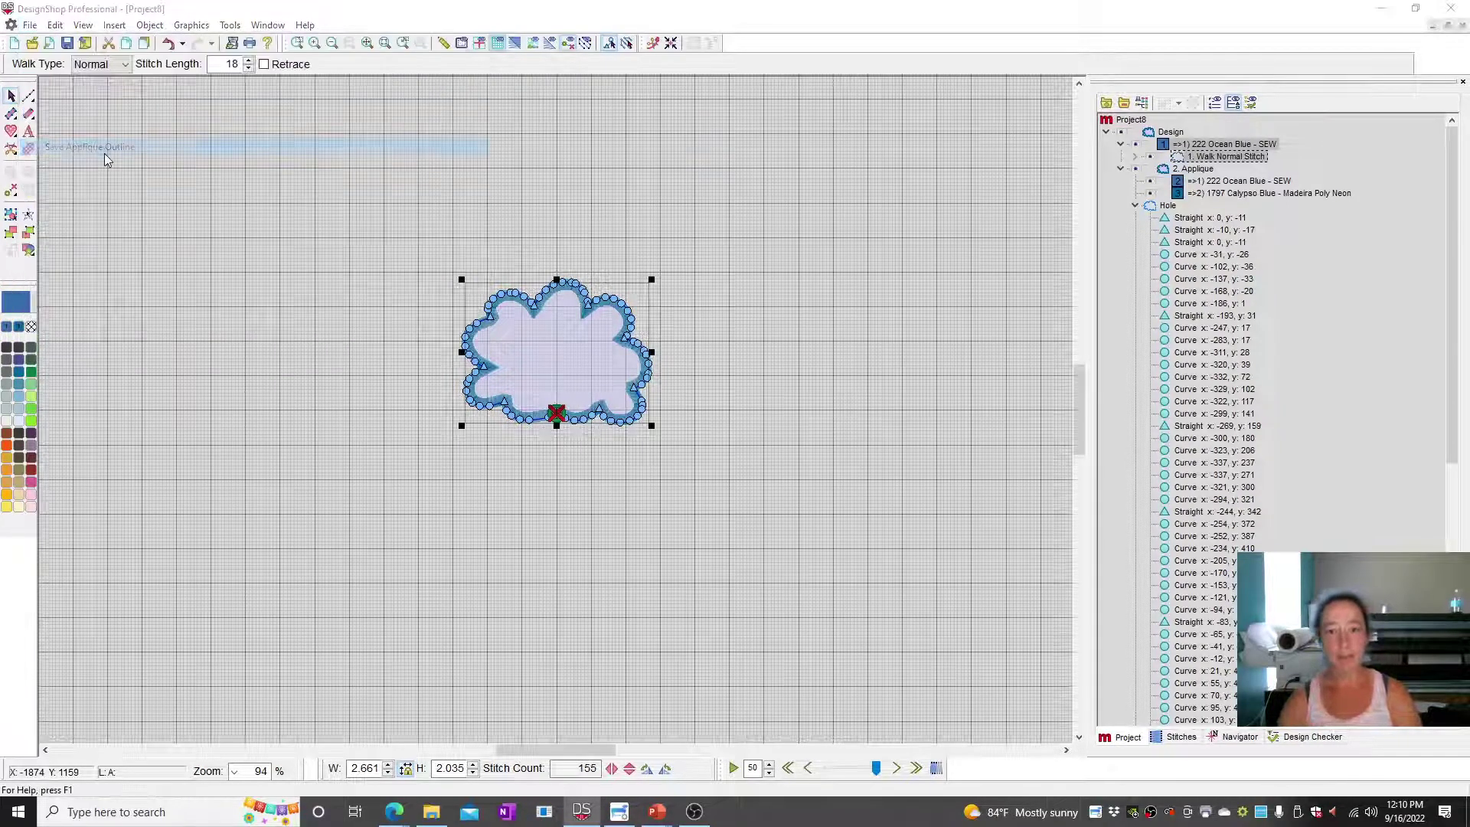
{"action": "left_click", "coordinate": [718, 630]}
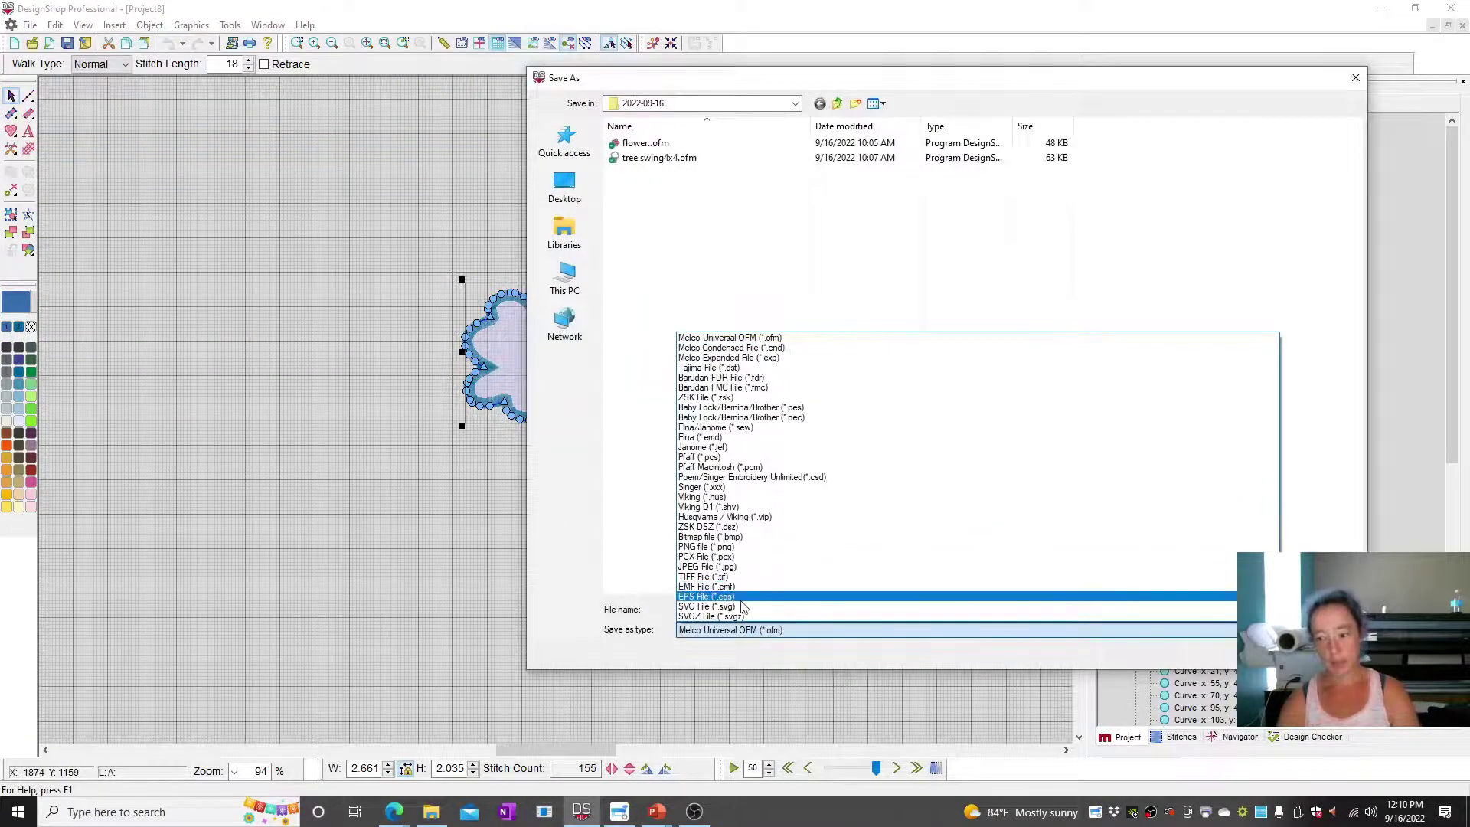
{"action": "left_click", "coordinate": [295, 474]}
{"action": "key", "text": "Escape"}
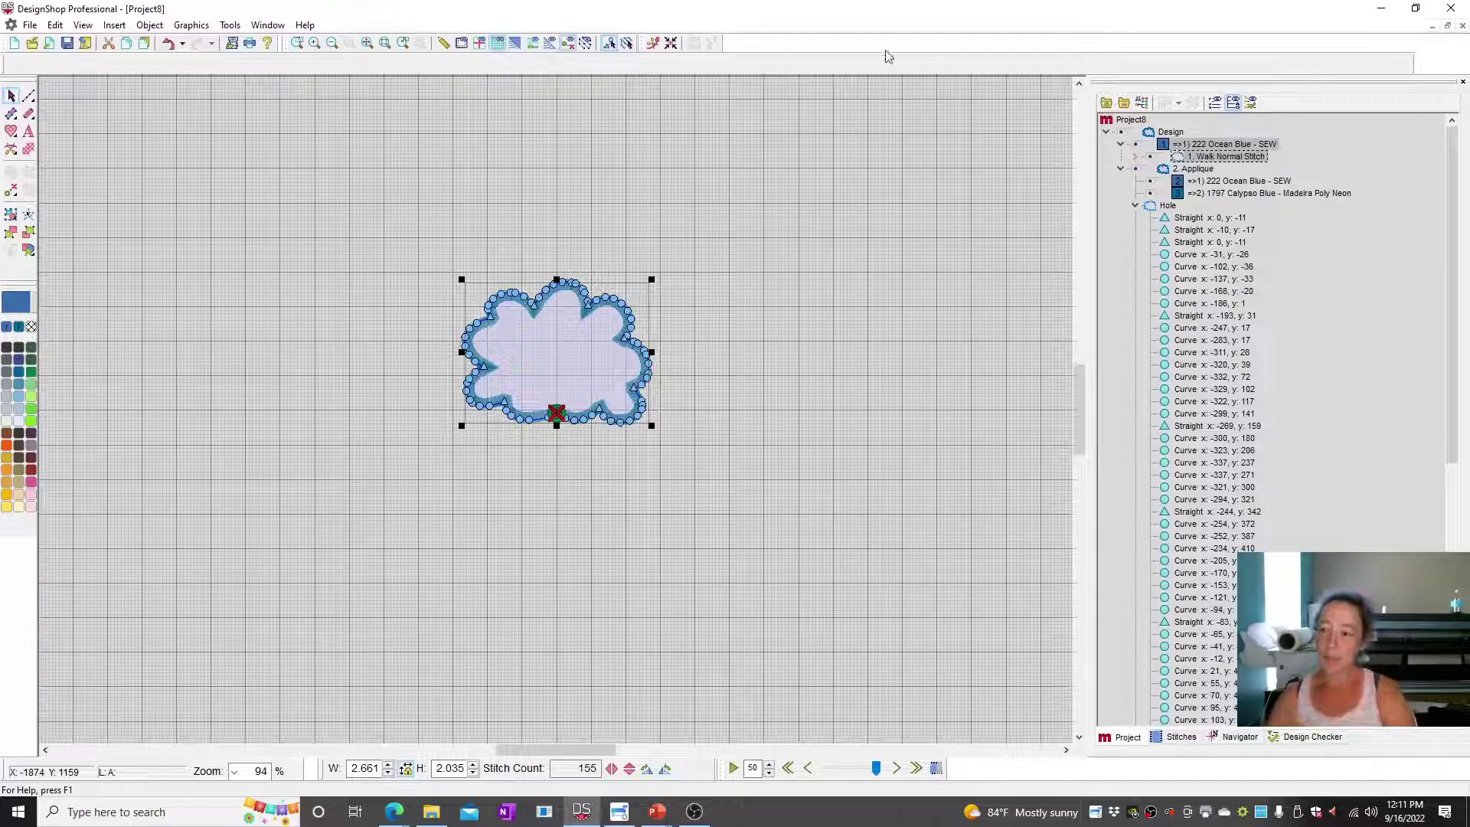
{"action": "left_click", "coordinate": [958, 303]}
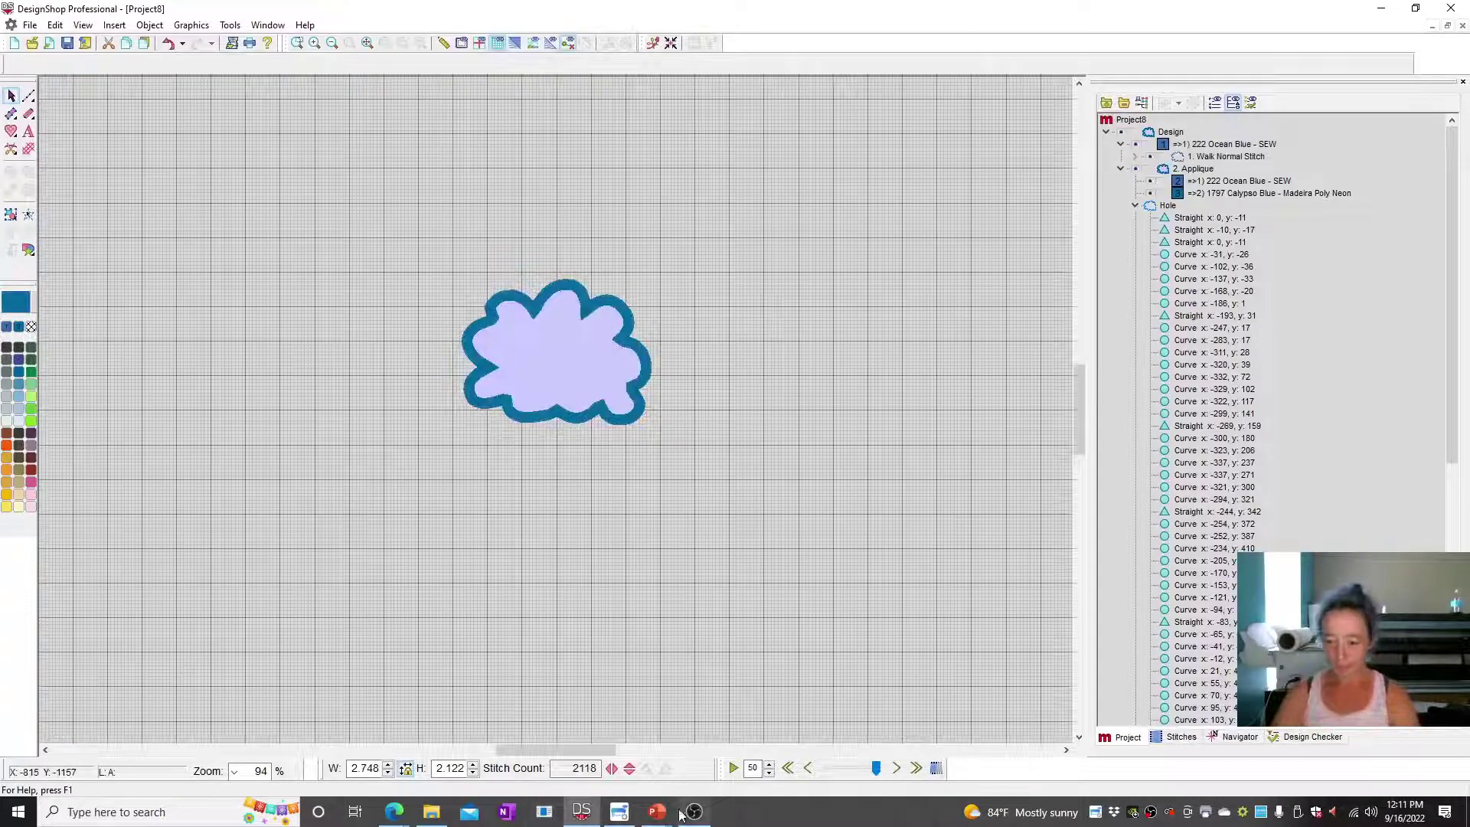
Advance the PowerPoint slide show to the question about patch samples and return to DesignShop.
{"action": "mouse_move", "coordinate": [657, 811]}
{"action": "left_click", "coordinate": [642, 736]}
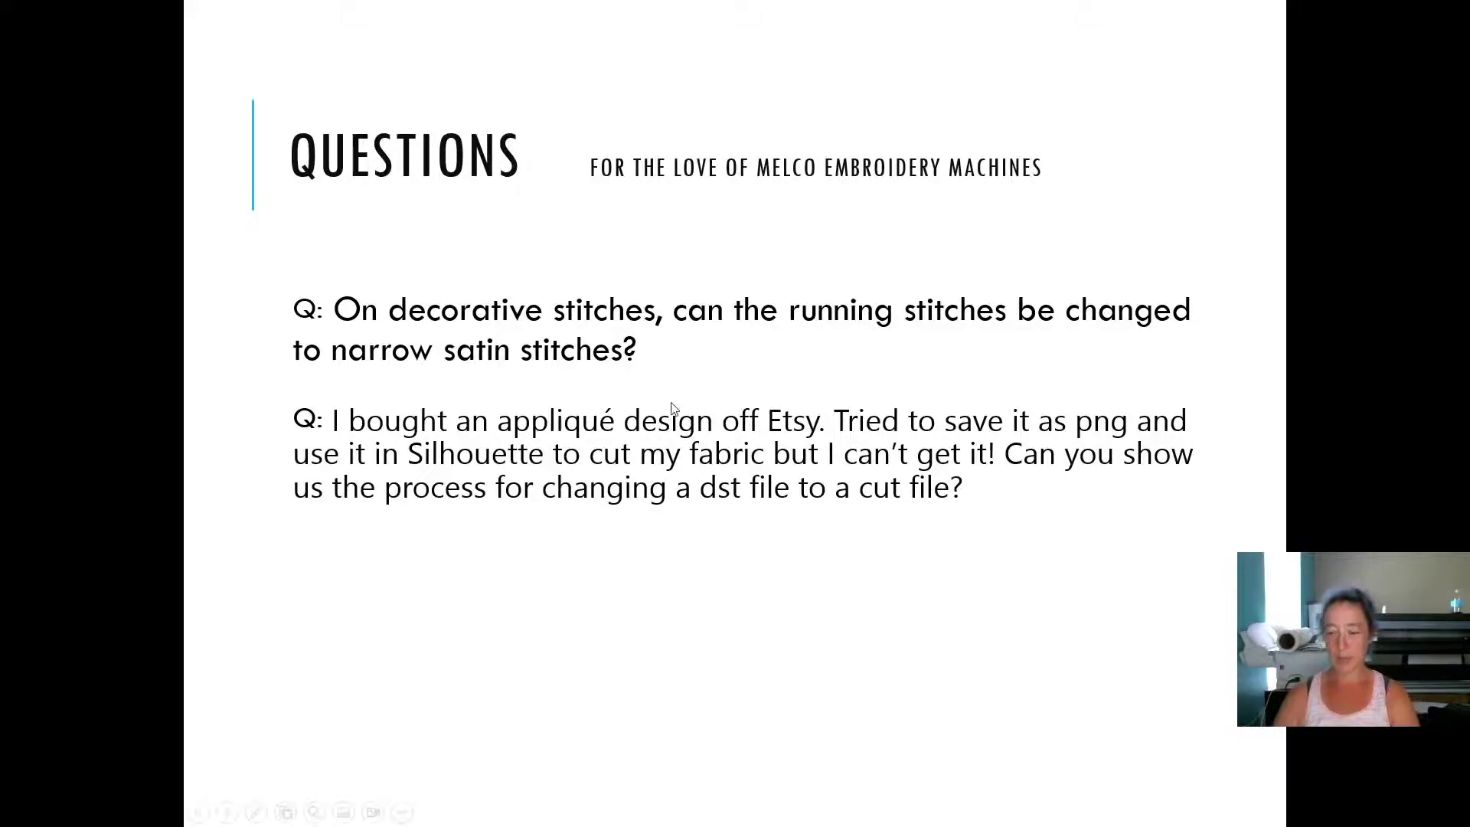
{"action": "left_click", "coordinate": [677, 433]}
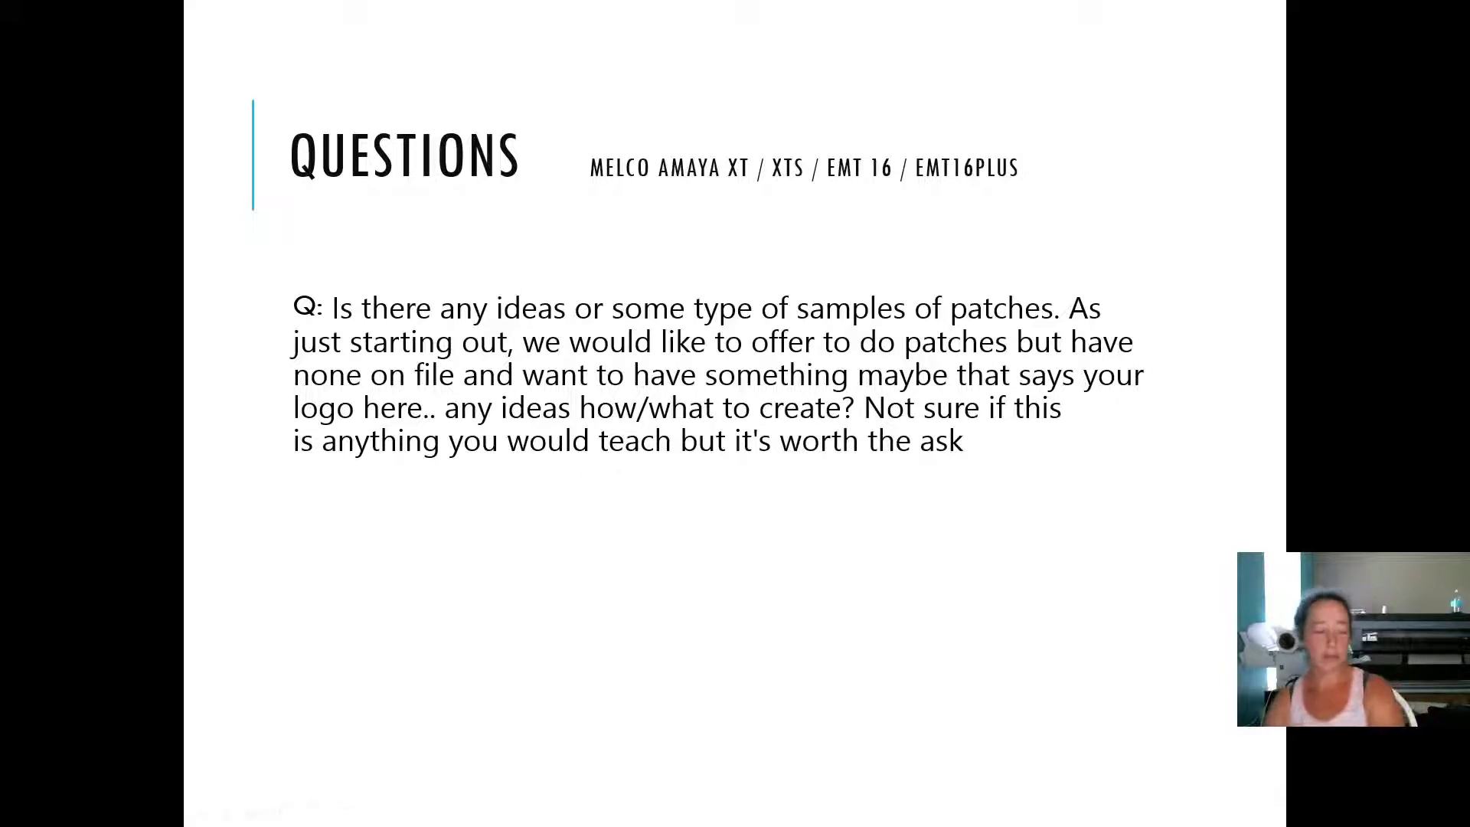
{"action": "key", "text": "alt+Tab"}
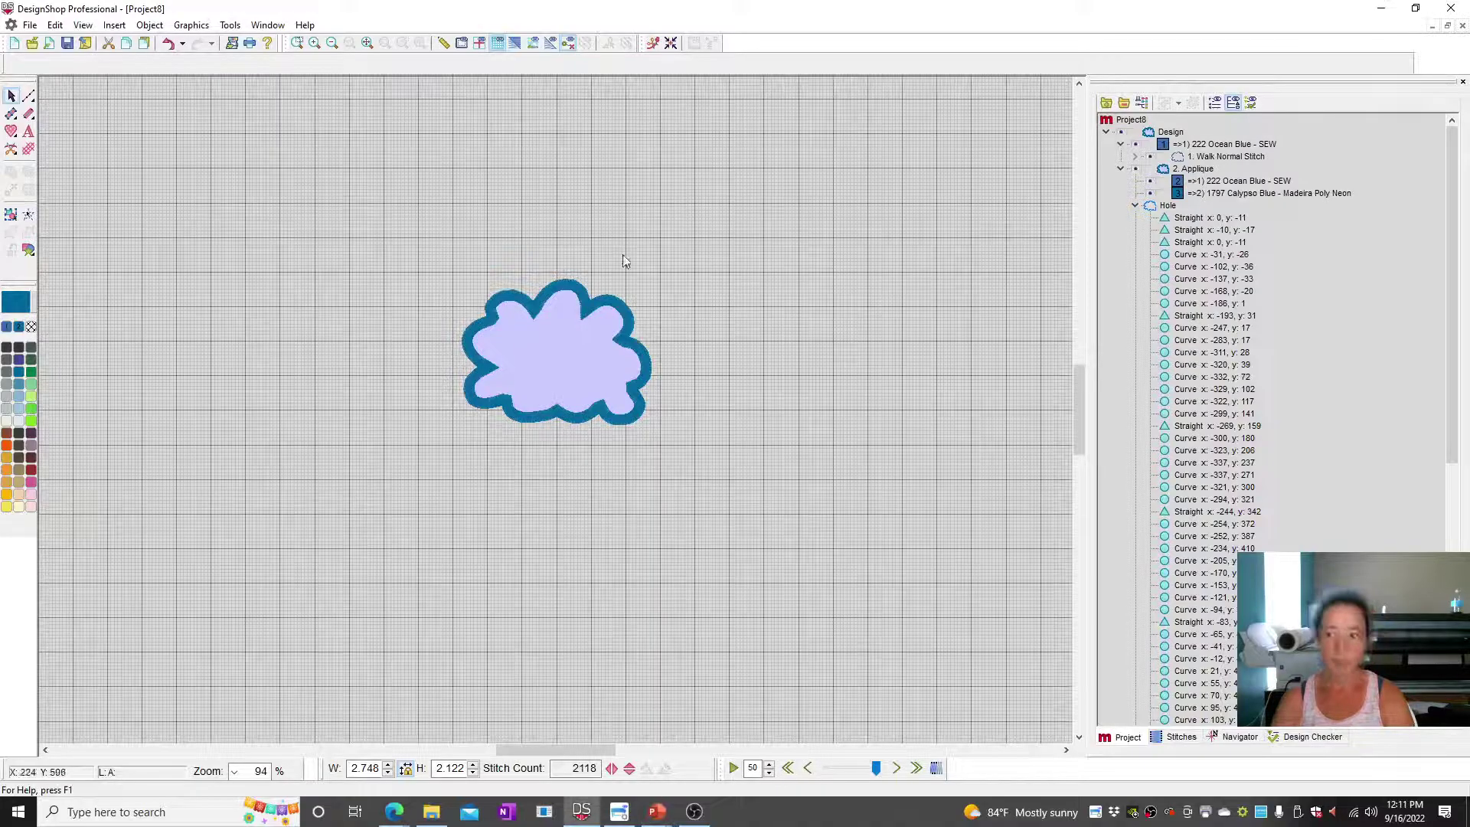
Close the treetop project without saving its changes and start a new blank project.
{"action": "left_click", "coordinate": [1463, 25]}
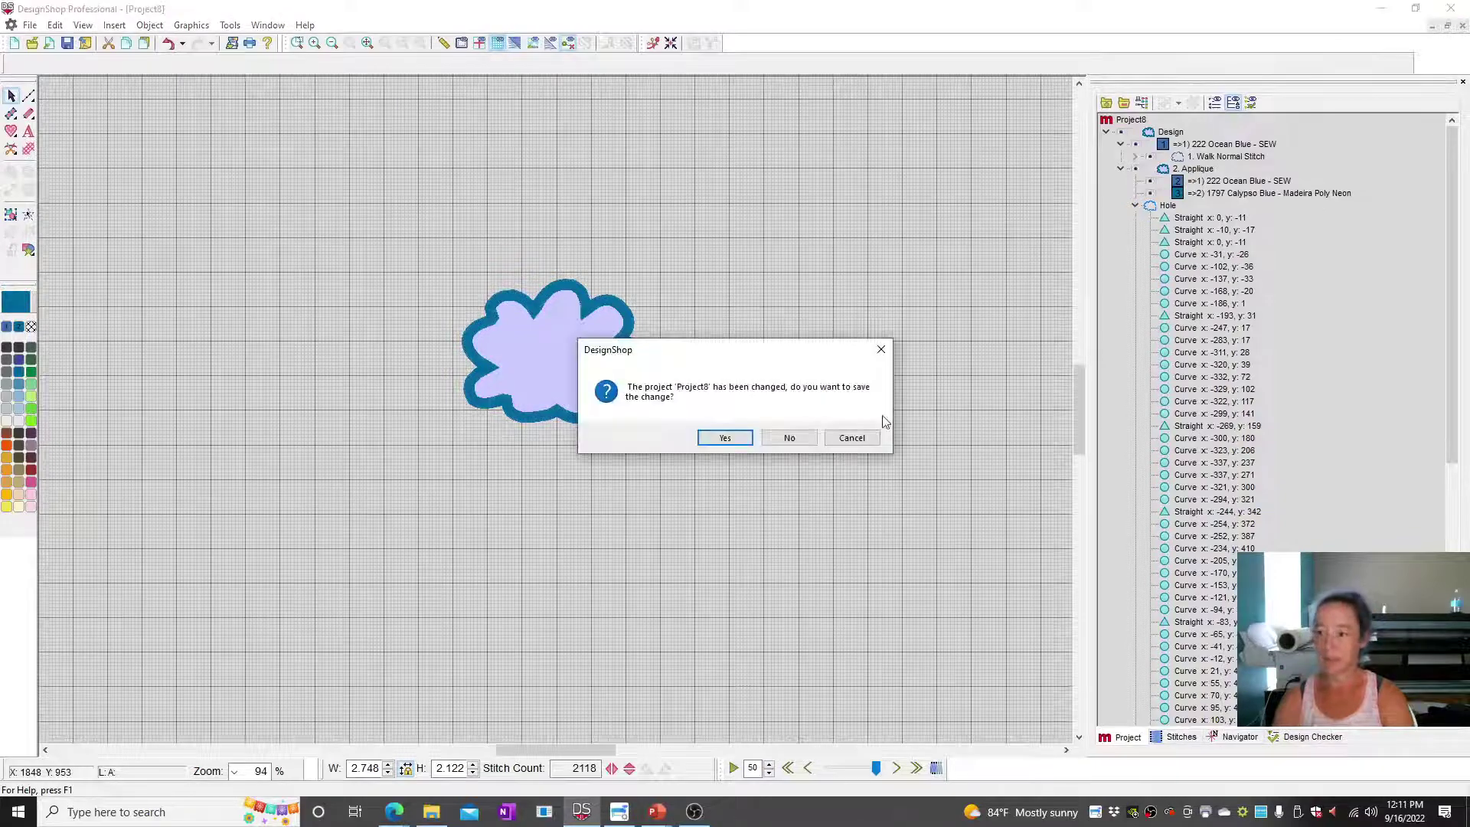
{"action": "left_click", "coordinate": [788, 436]}
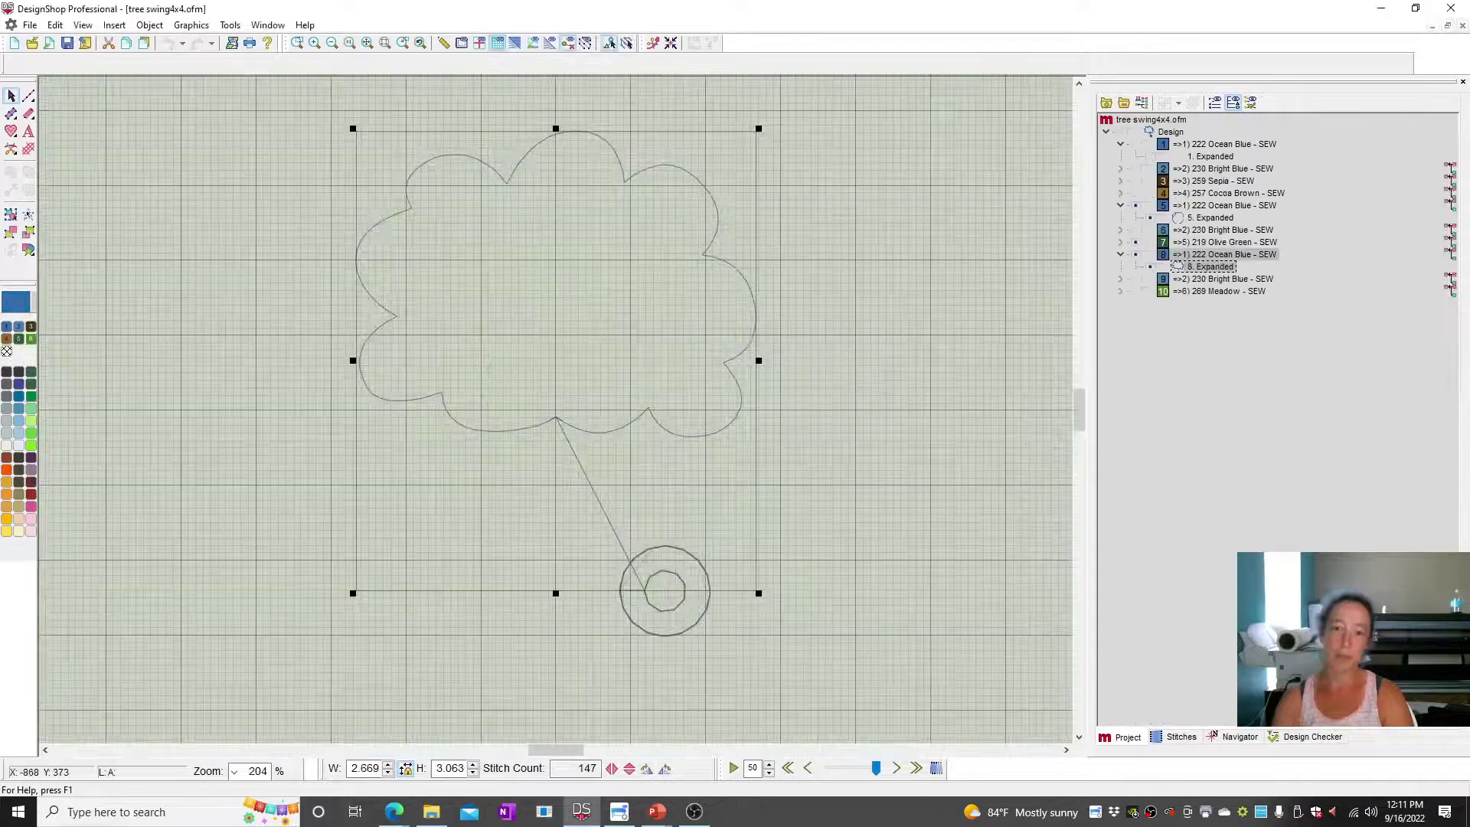
{"action": "left_click", "coordinate": [15, 43]}
Add the lettering "Your" in the blank project and move the letter Y closer to the o.
{"action": "left_click", "coordinate": [29, 131]}
{"action": "left_click", "coordinate": [526, 301]}
{"action": "type", "text": "Your"}
{"action": "key", "text": "Return"}
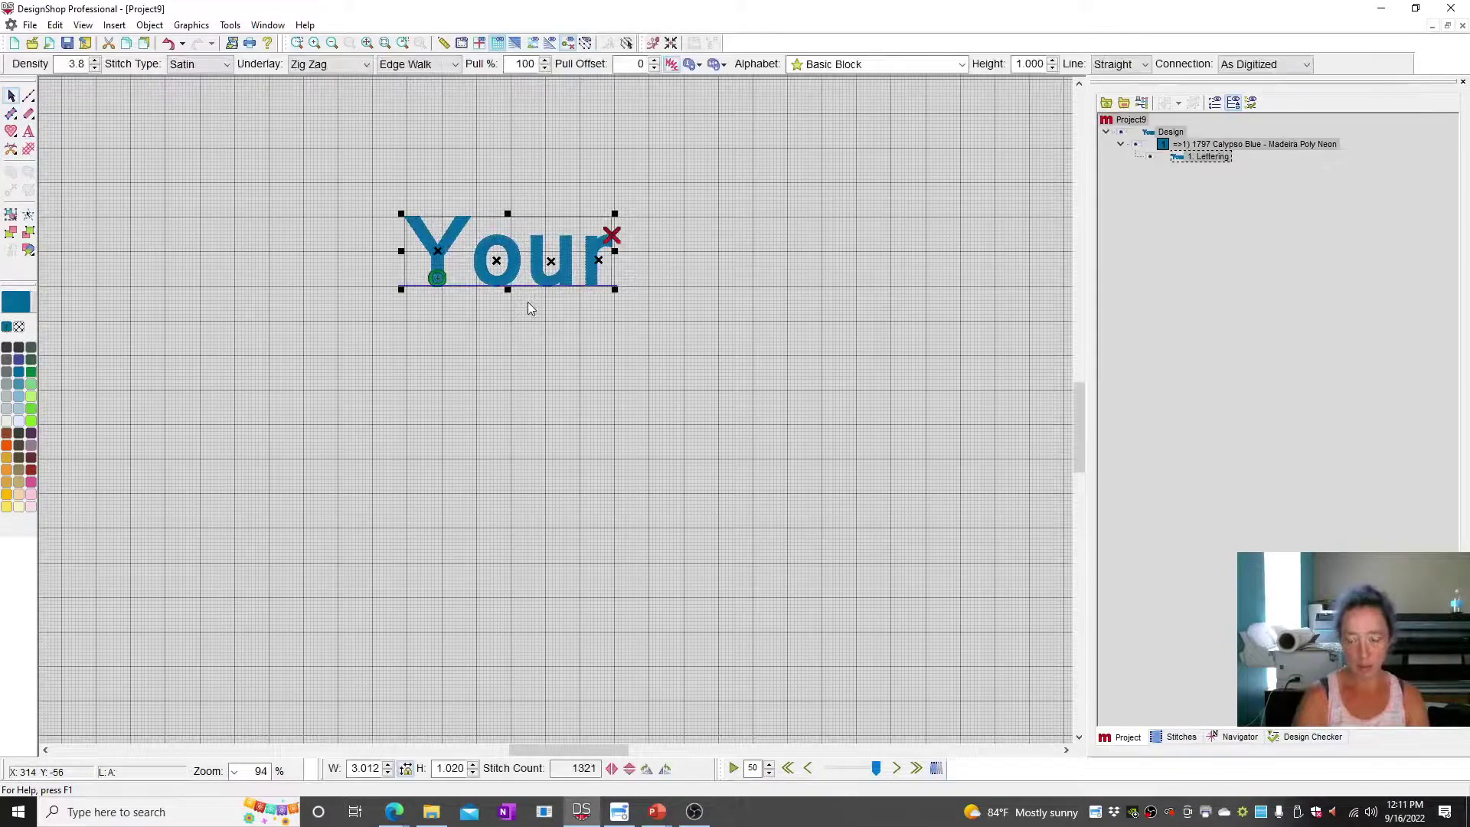
{"action": "left_click_drag", "start_coordinate": [437, 250], "coordinate": [451, 250]}
Add "Logo Here" as a second line to the "Your" lettering.
{"action": "double_click", "coordinate": [527, 241]}
{"action": "left_click", "coordinate": [1054, 258]}
{"action": "key", "text": "Return"}
{"action": "type", "text": "L"}
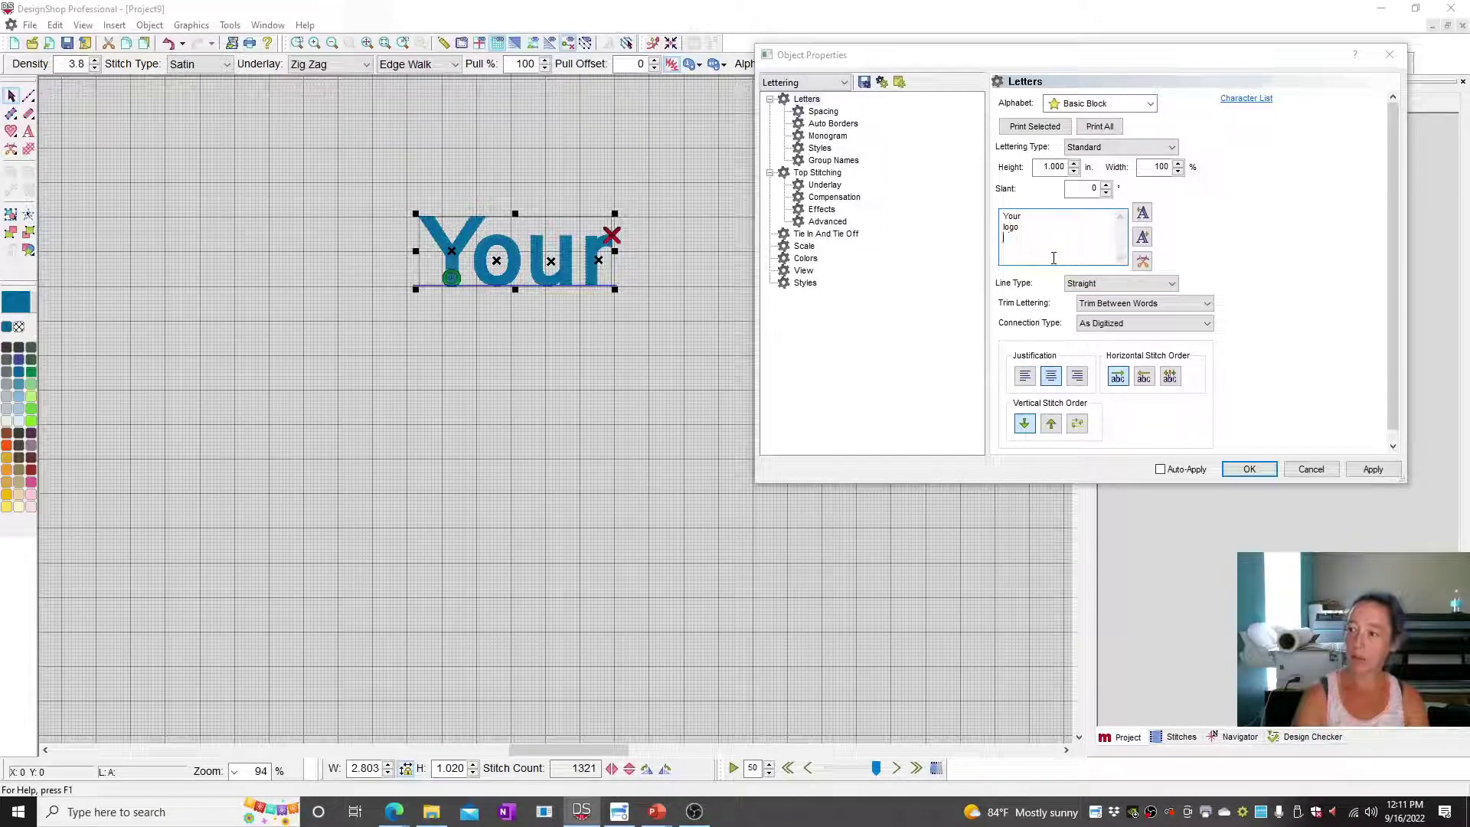
{"action": "type", "text": "L"}
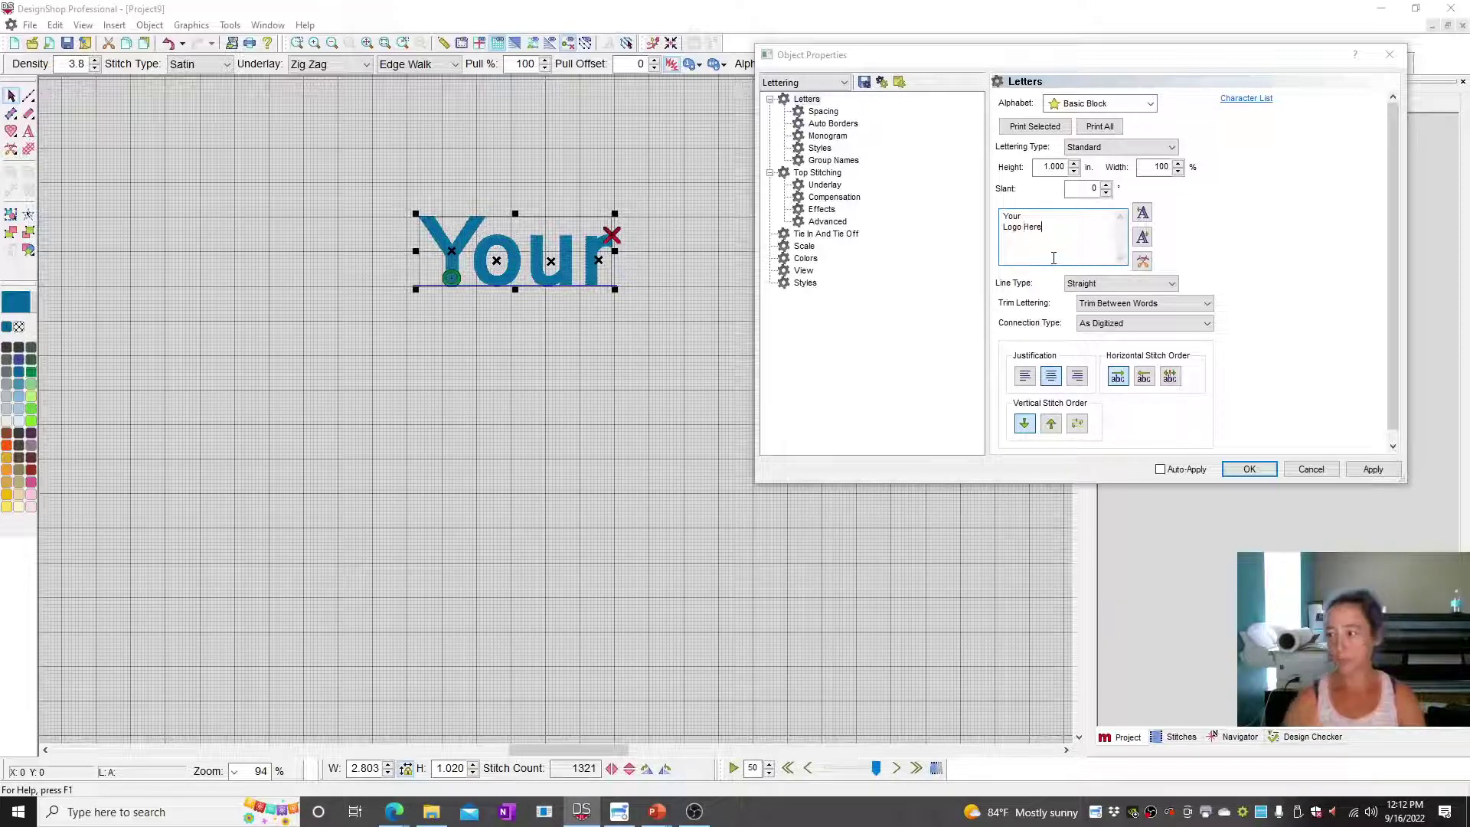
{"action": "left_click", "coordinate": [1249, 469]}
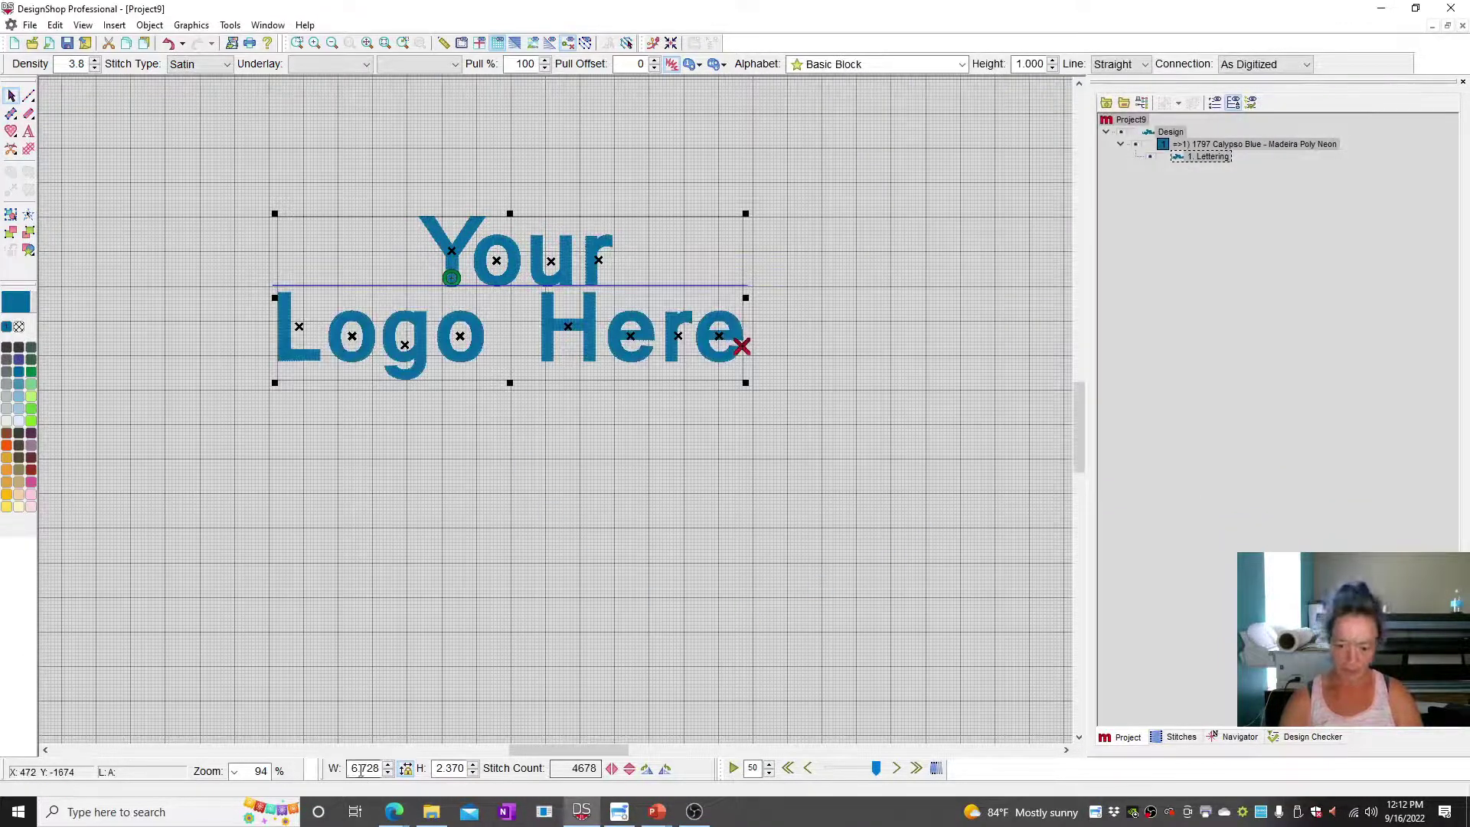
Split the lettering so that "Here" sits on its own third line below "Logo".
{"action": "double_click", "coordinate": [519, 326]}
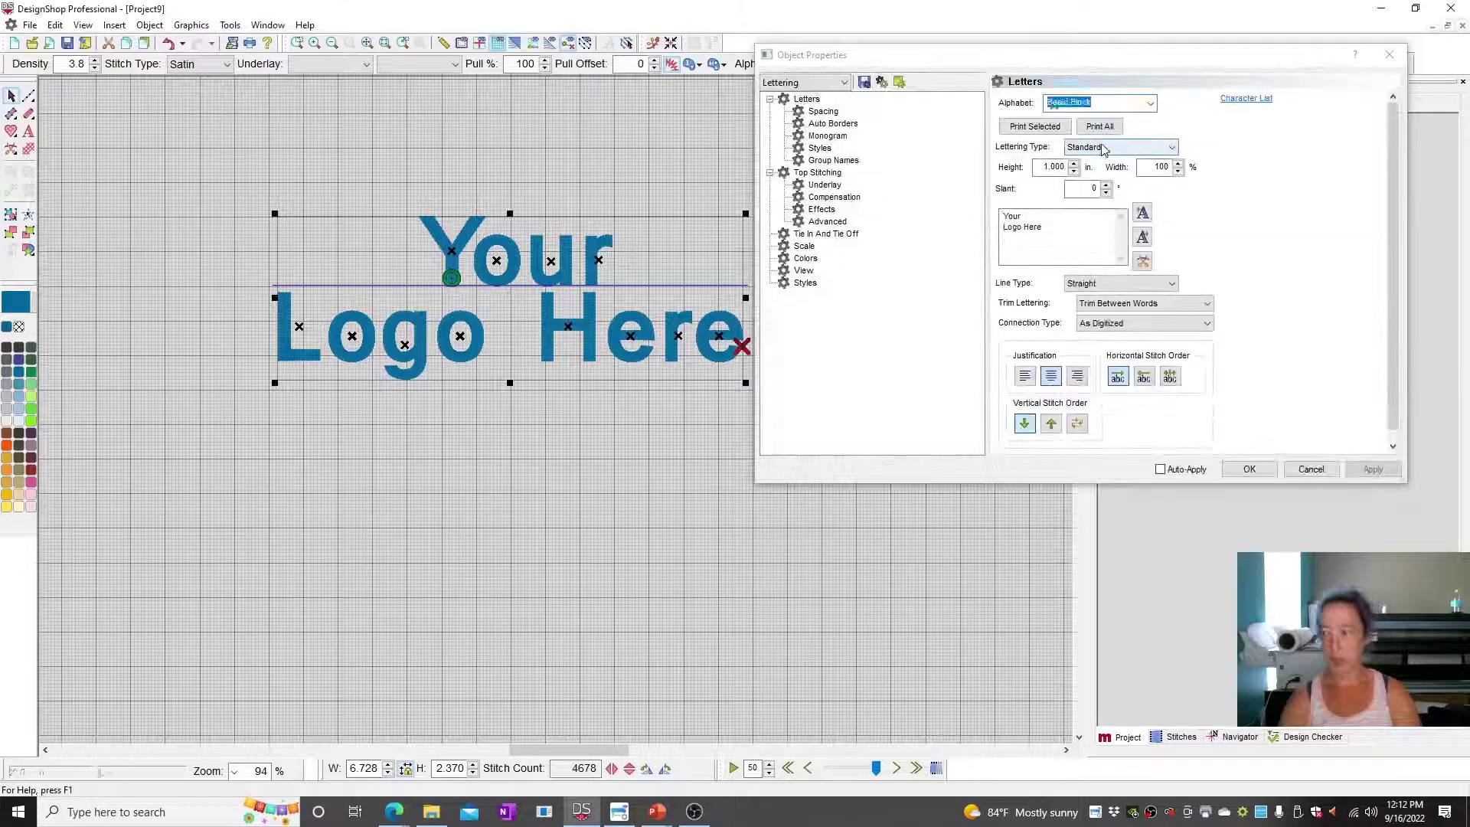
{"action": "left_click", "coordinate": [1023, 226]}
{"action": "key", "text": "Return"}
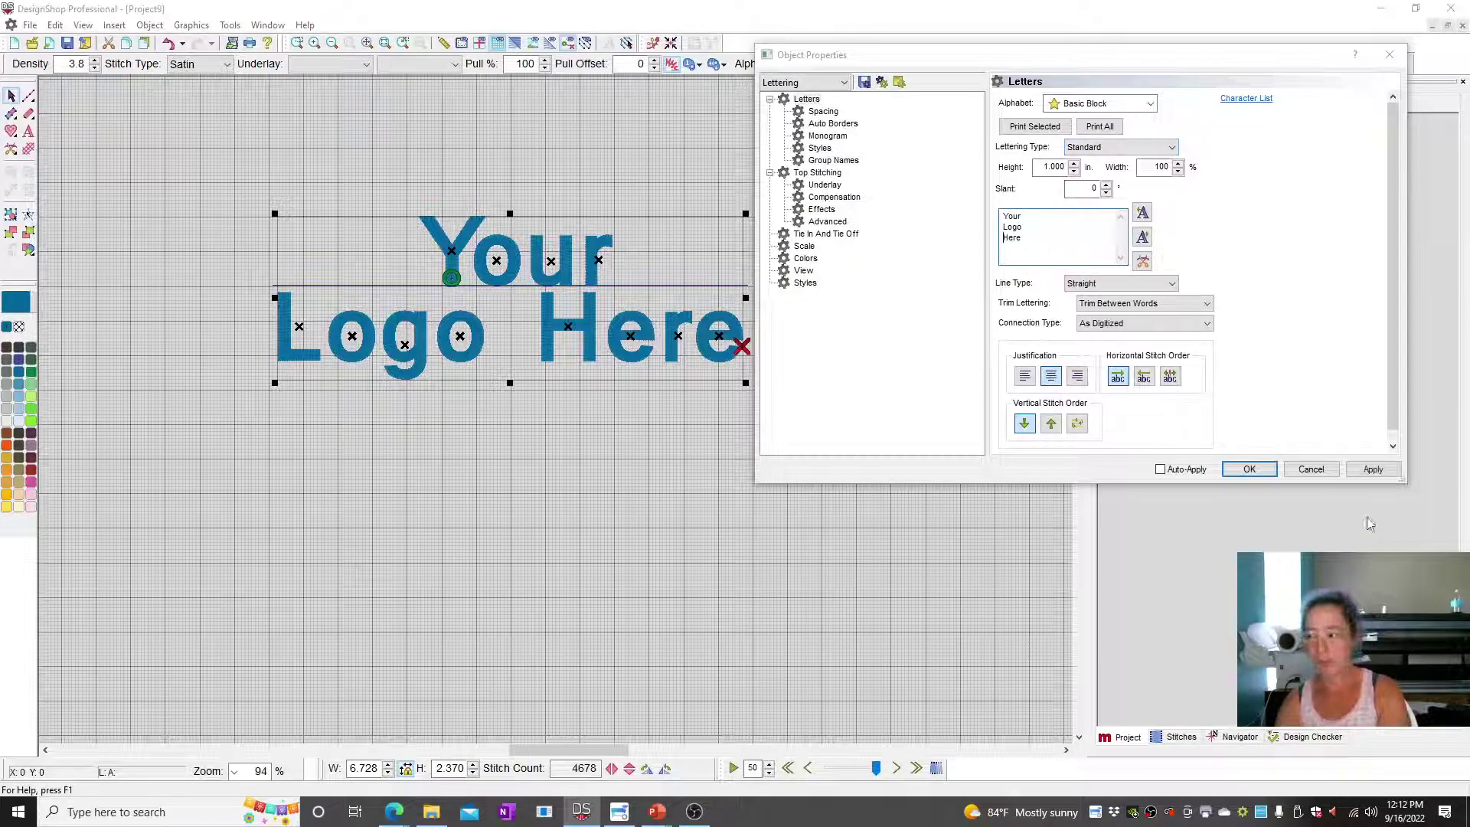
{"action": "left_click", "coordinate": [1249, 469]}
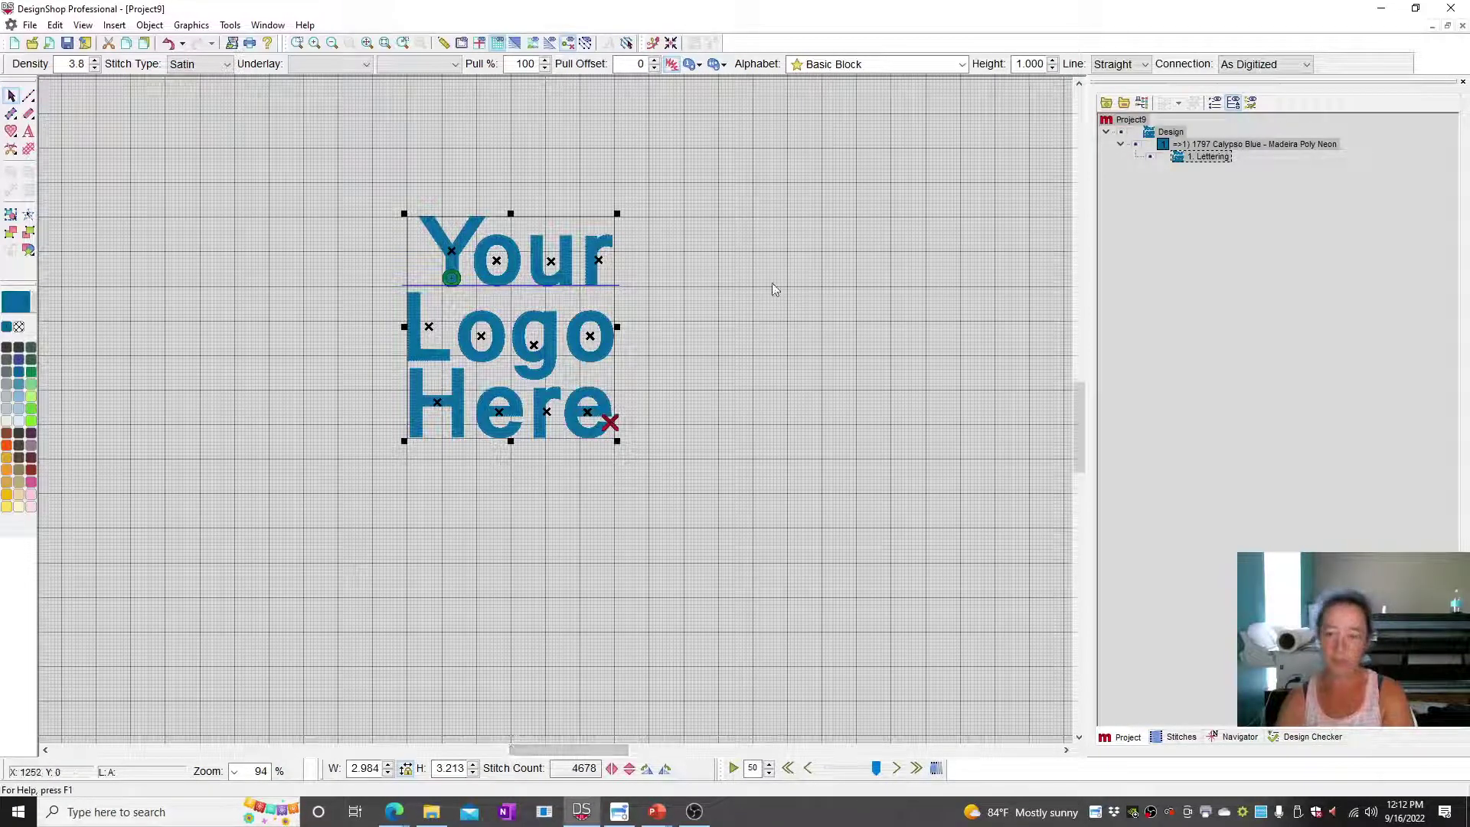
{"action": "left_click", "coordinate": [720, 169]}
{"action": "left_click", "coordinate": [513, 336]}
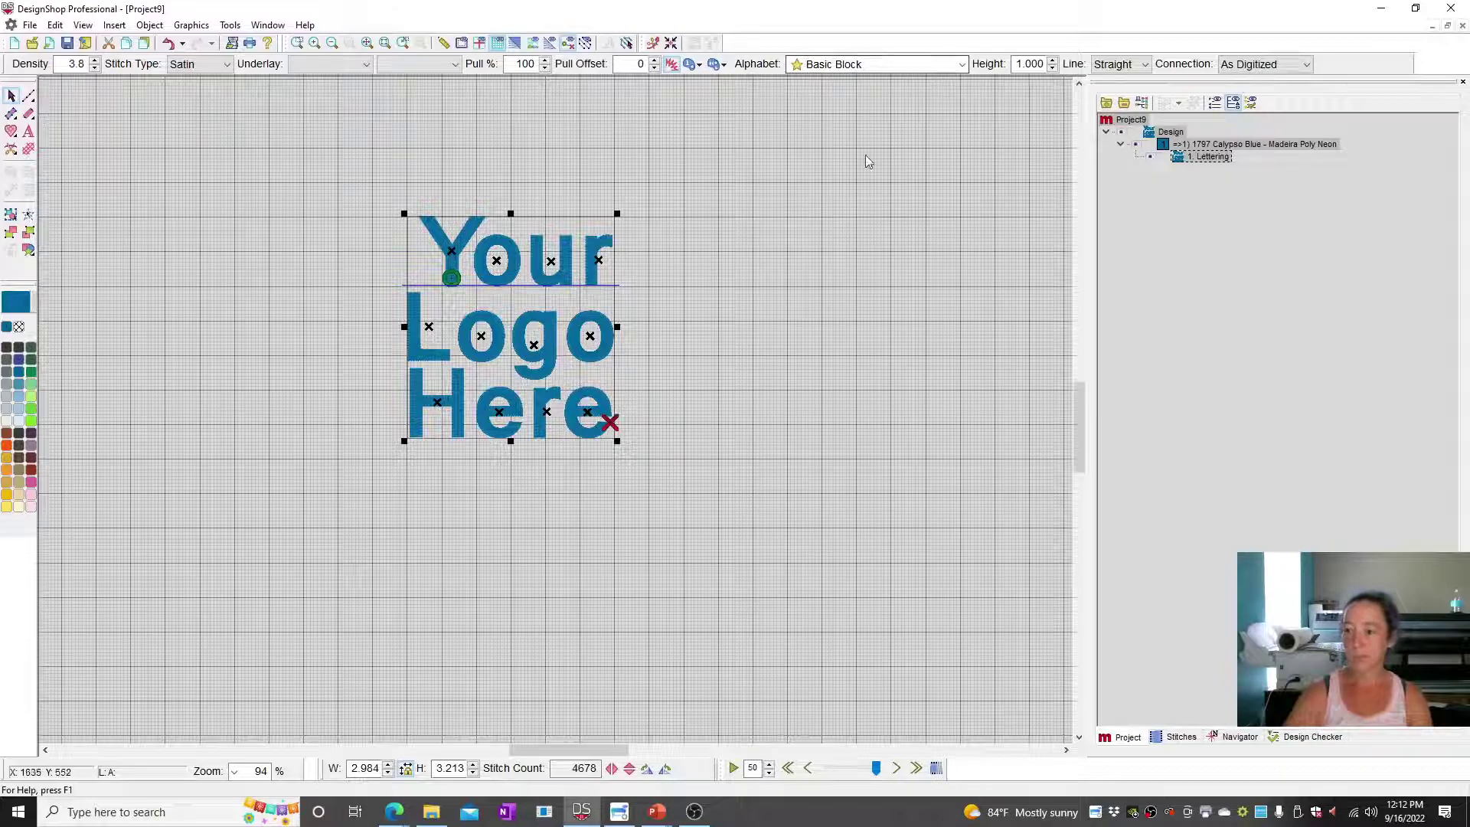
Insert the EkgHeart design from the P&L Designs custom collection at the "Logo" line's end.
{"action": "left_click", "coordinate": [29, 249]}
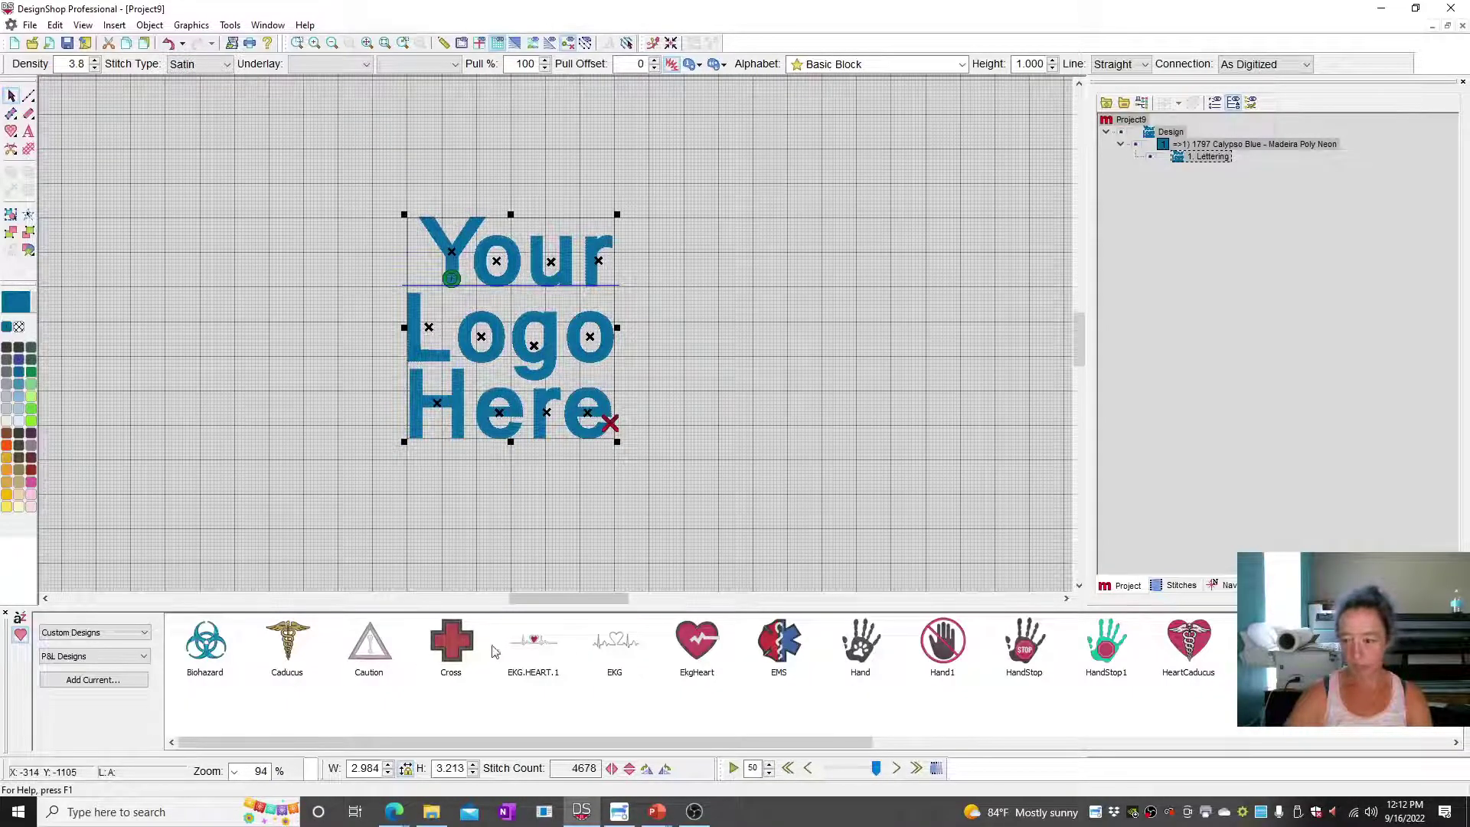
{"action": "left_click", "coordinate": [698, 657]}
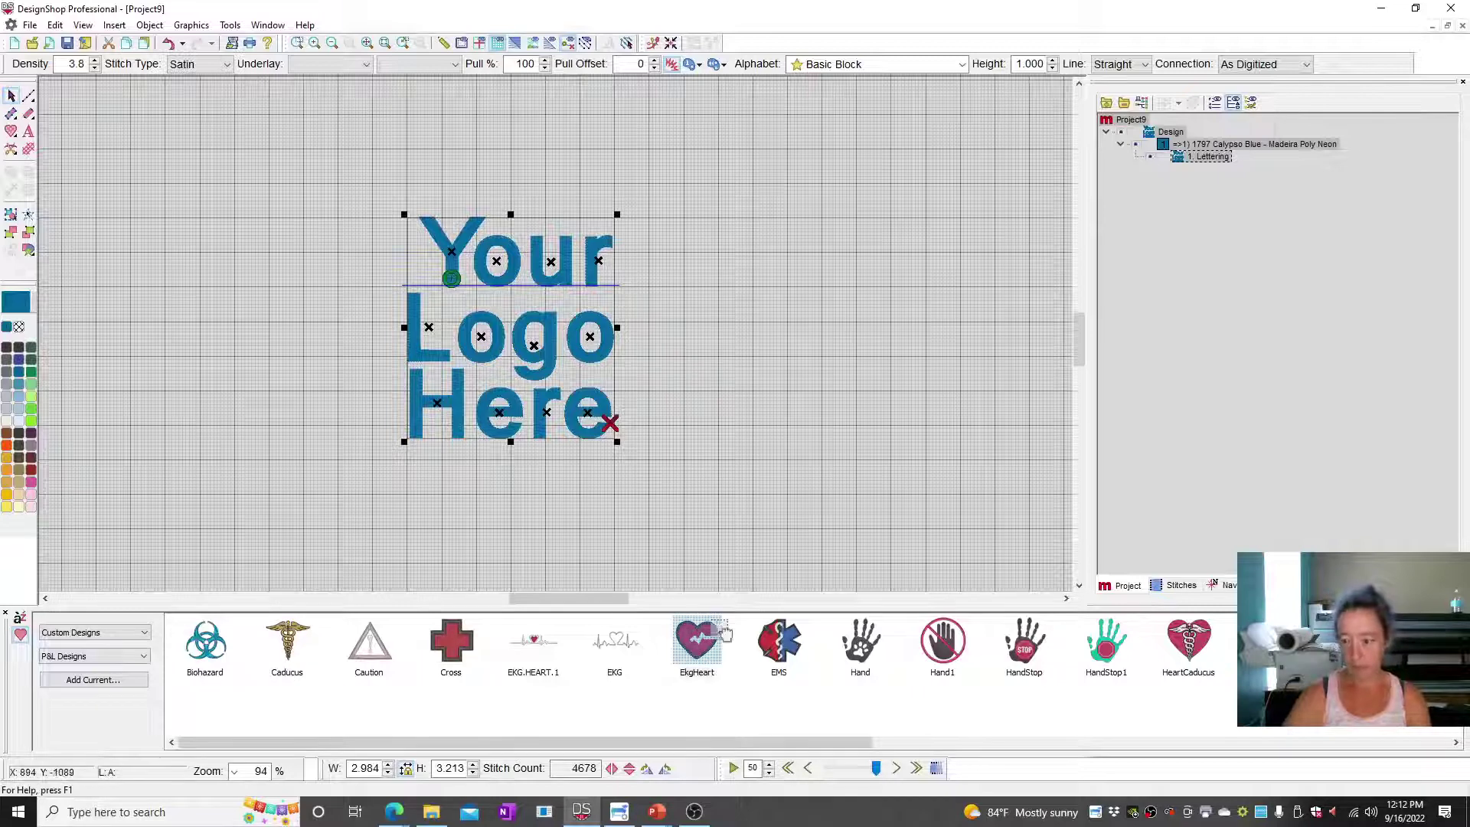
{"action": "left_click", "coordinate": [621, 323]}
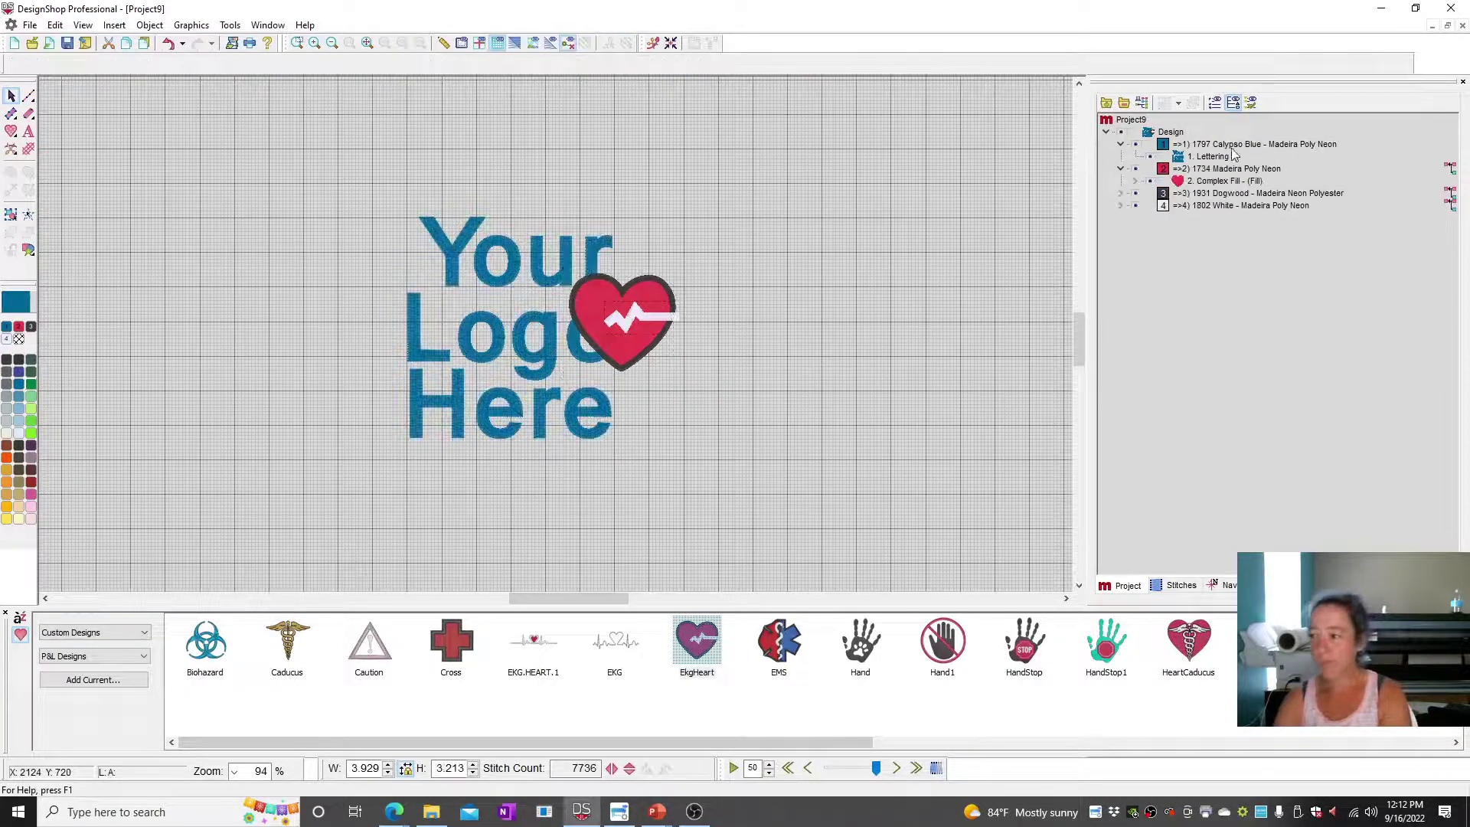
Remove the EKG line and dark border from the inserted design, and move the plain red heart beside the end of "Here".
{"action": "left_click", "coordinate": [671, 360]}
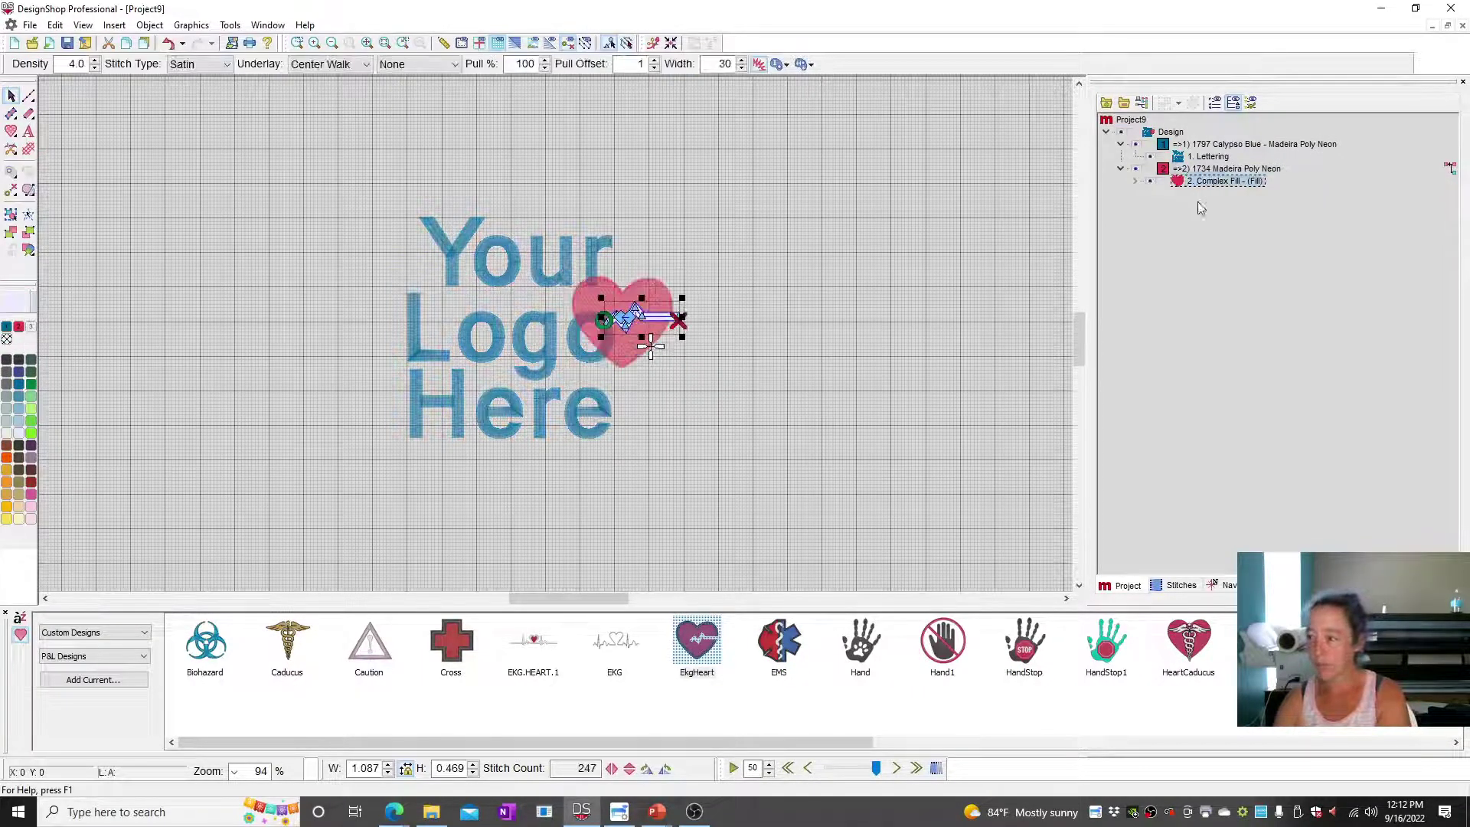
{"action": "left_click_drag", "start_coordinate": [608, 318], "coordinate": [673, 375]}
{"action": "left_click", "coordinate": [237, 171]}
{"action": "left_click", "coordinate": [681, 394]}
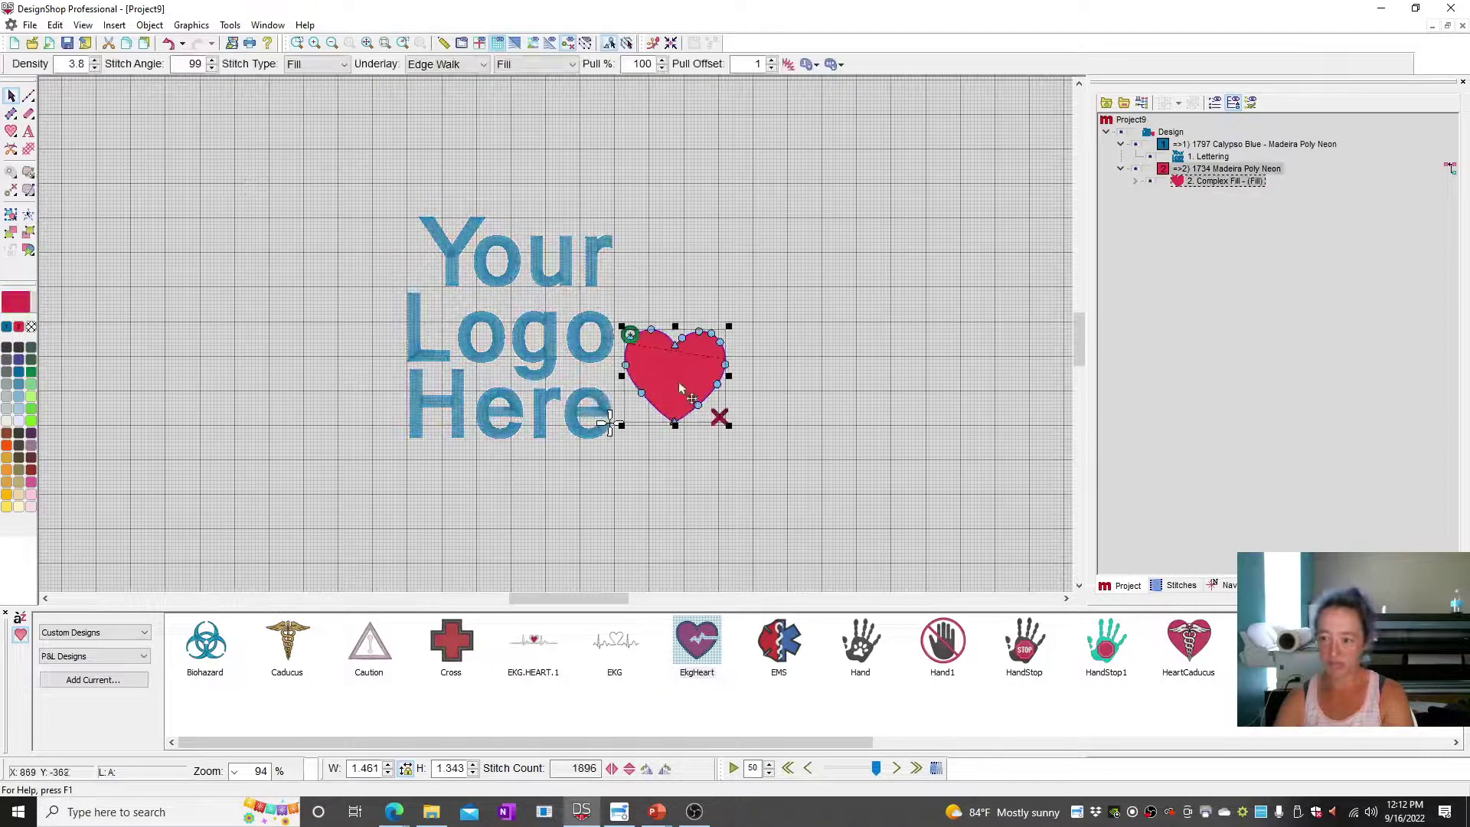
Open the object properties of the "Your Logo Here" lettering.
{"action": "left_click", "coordinate": [447, 321]}
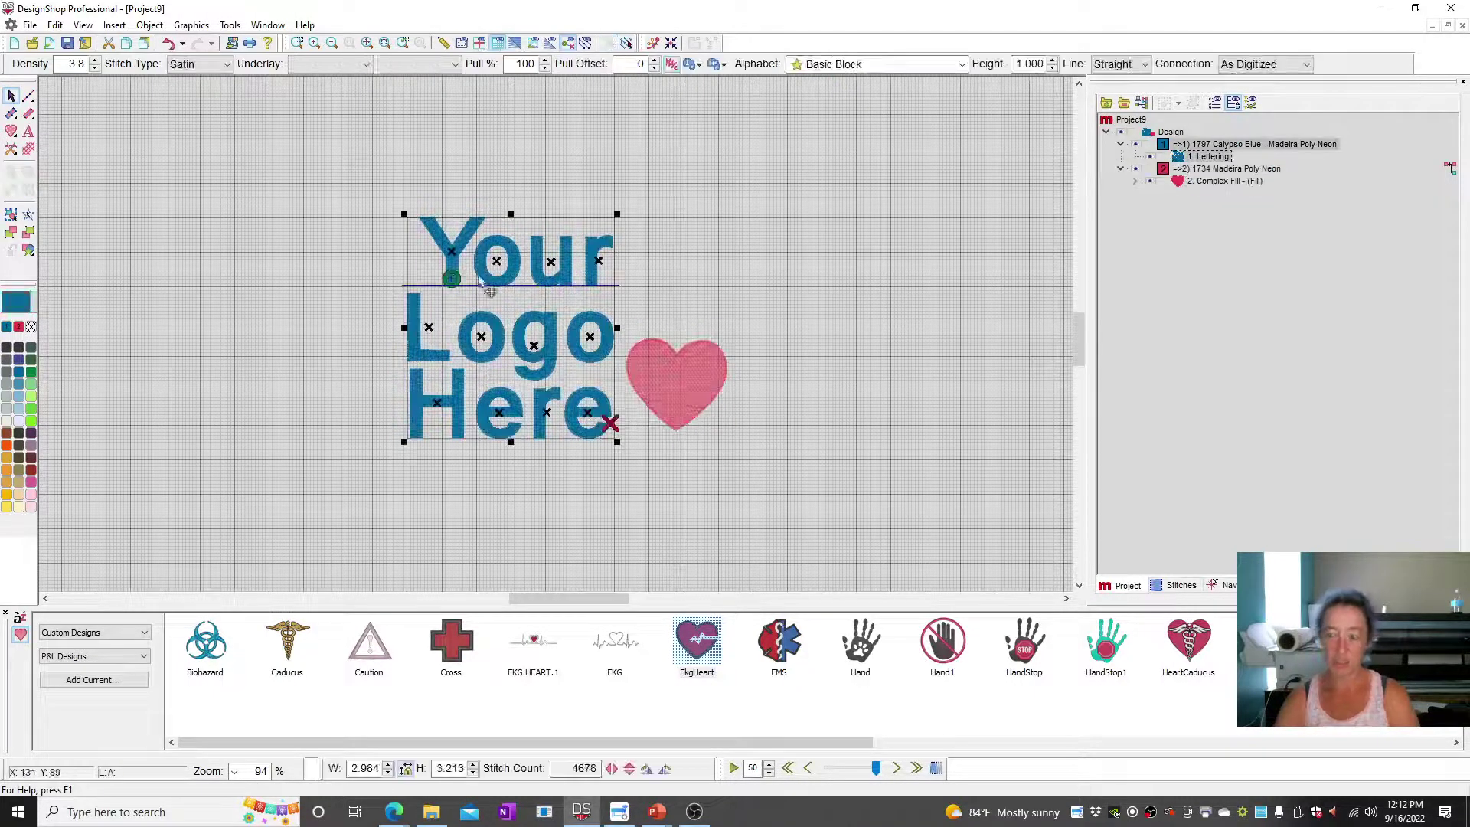
{"action": "double_click", "coordinate": [446, 316]}
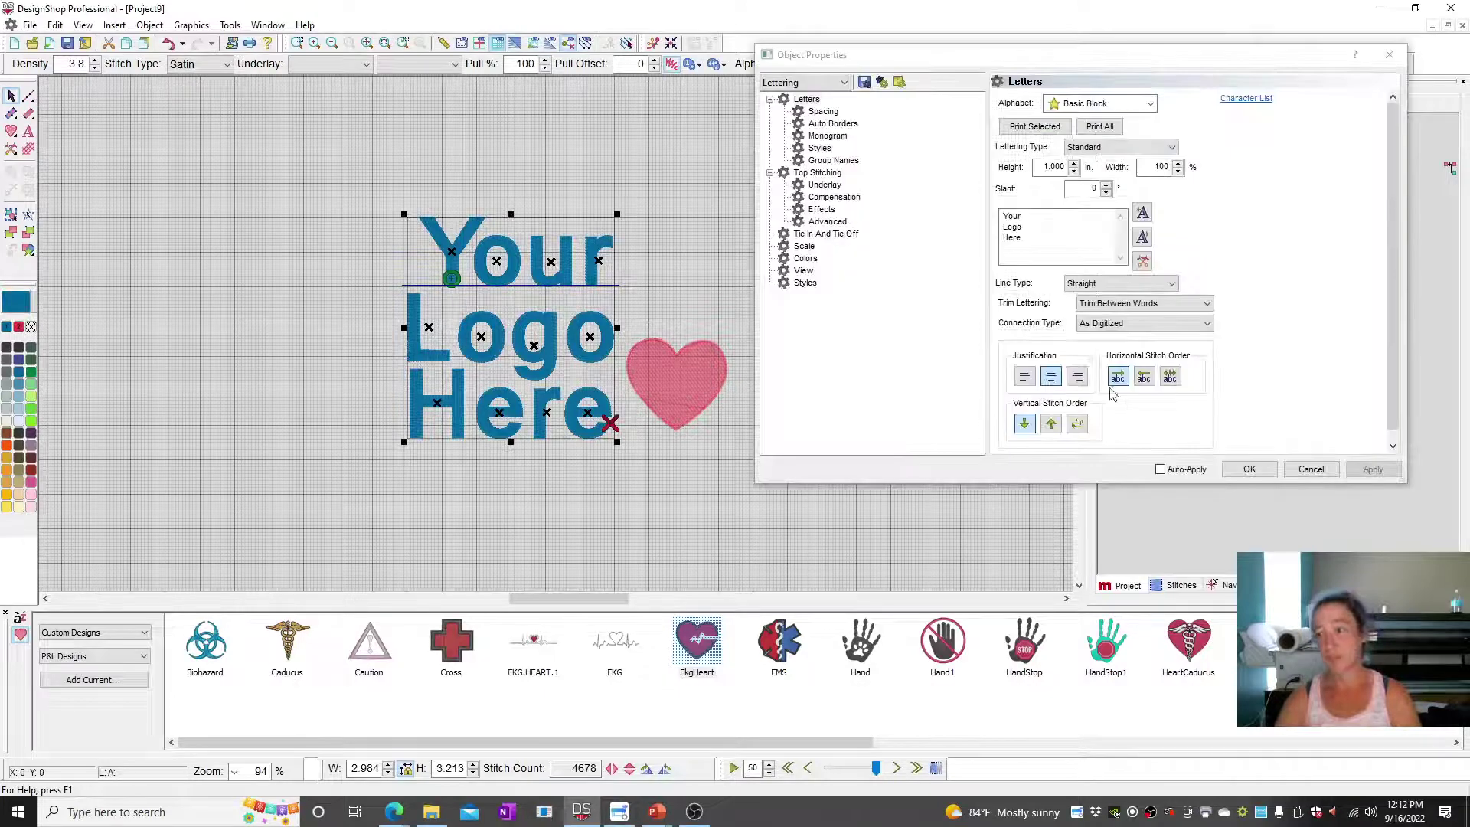
Try generating a primer stitch with a 20 pt offset around the lettering and heart, and undo it.
{"action": "left_click_drag", "start_coordinate": [322, 159], "coordinate": [957, 578]}
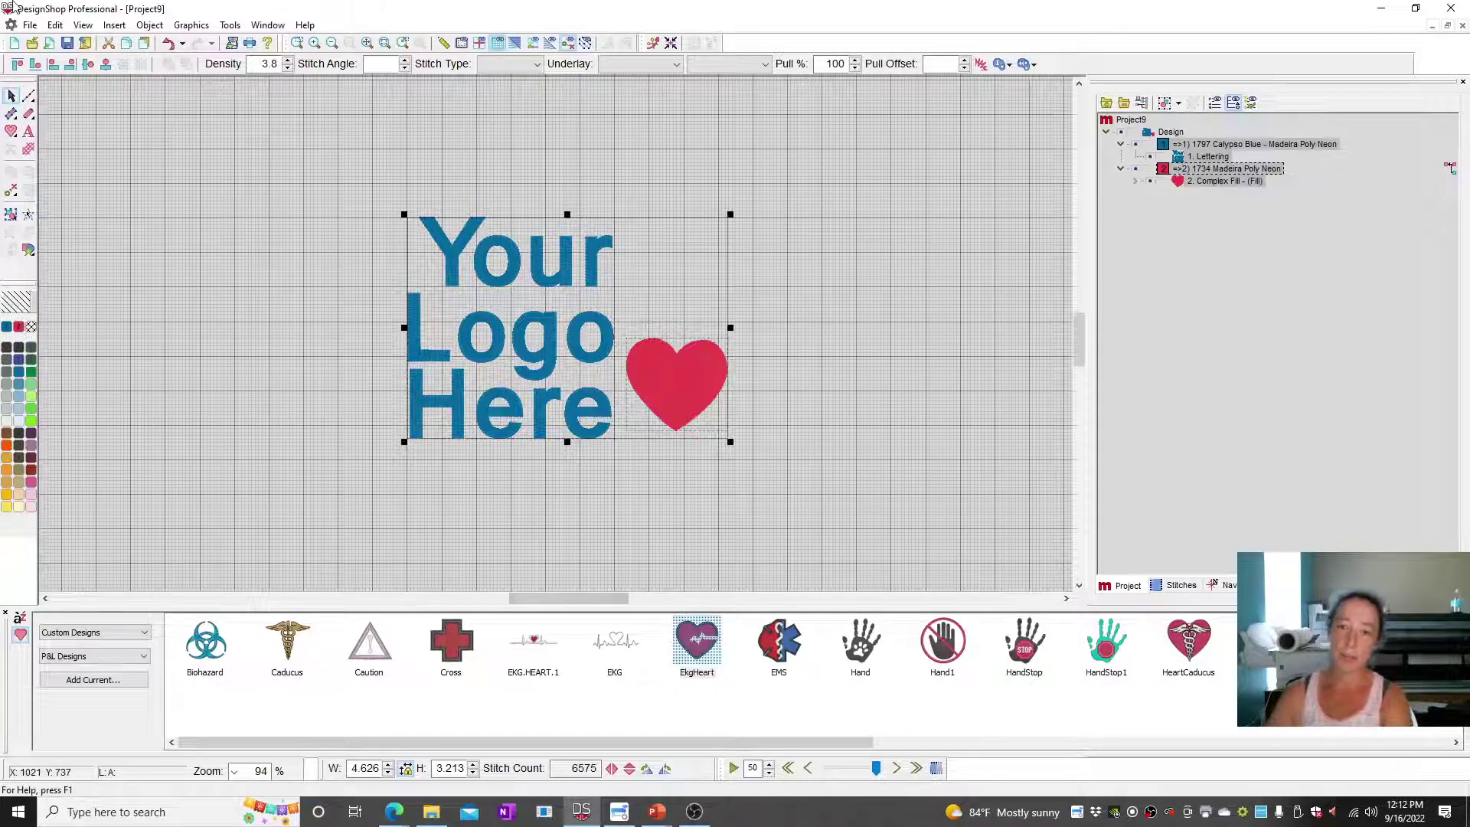
{"action": "left_click", "coordinate": [150, 25]}
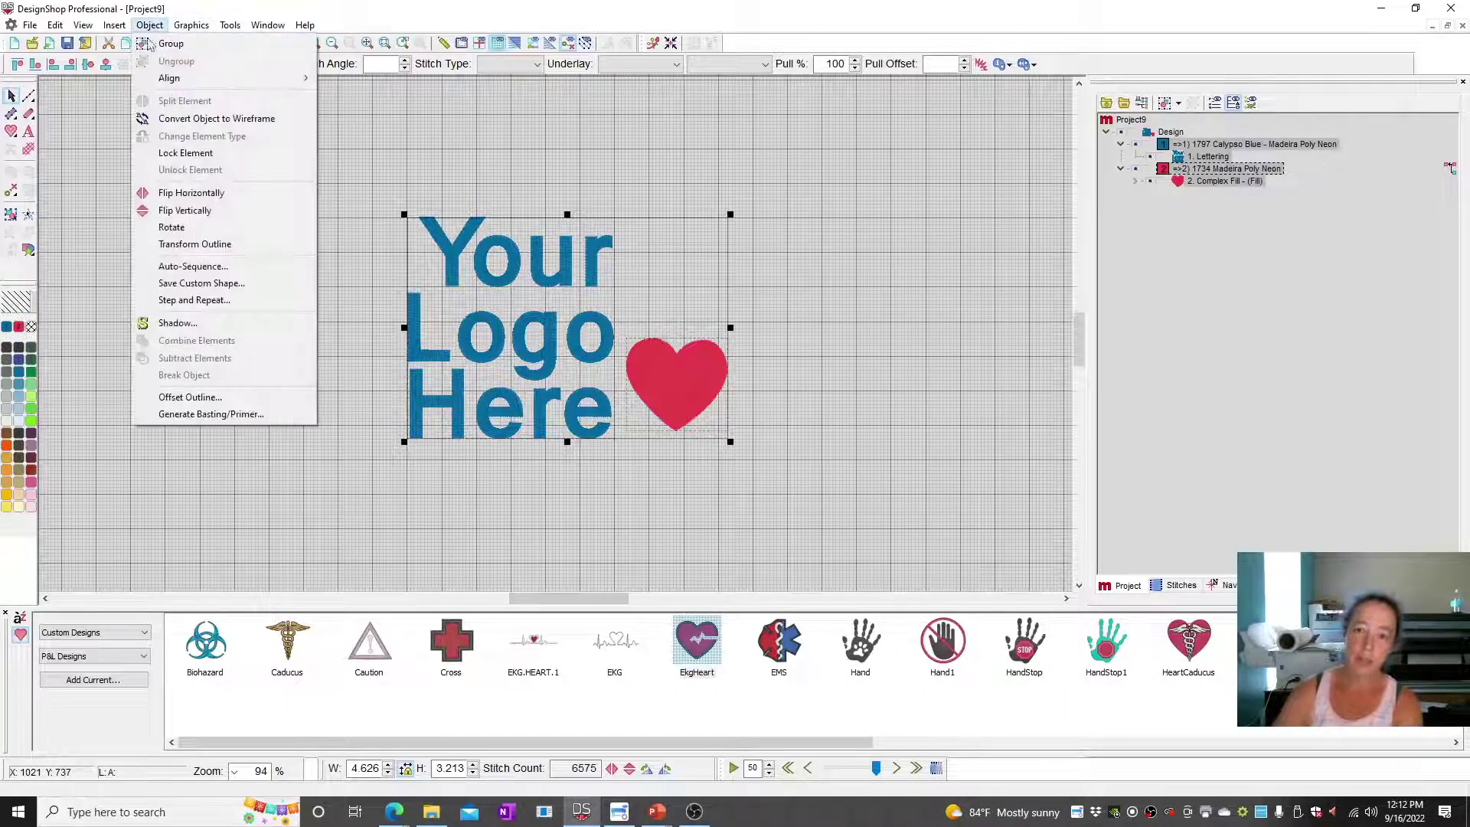
{"action": "left_click", "coordinate": [199, 414]}
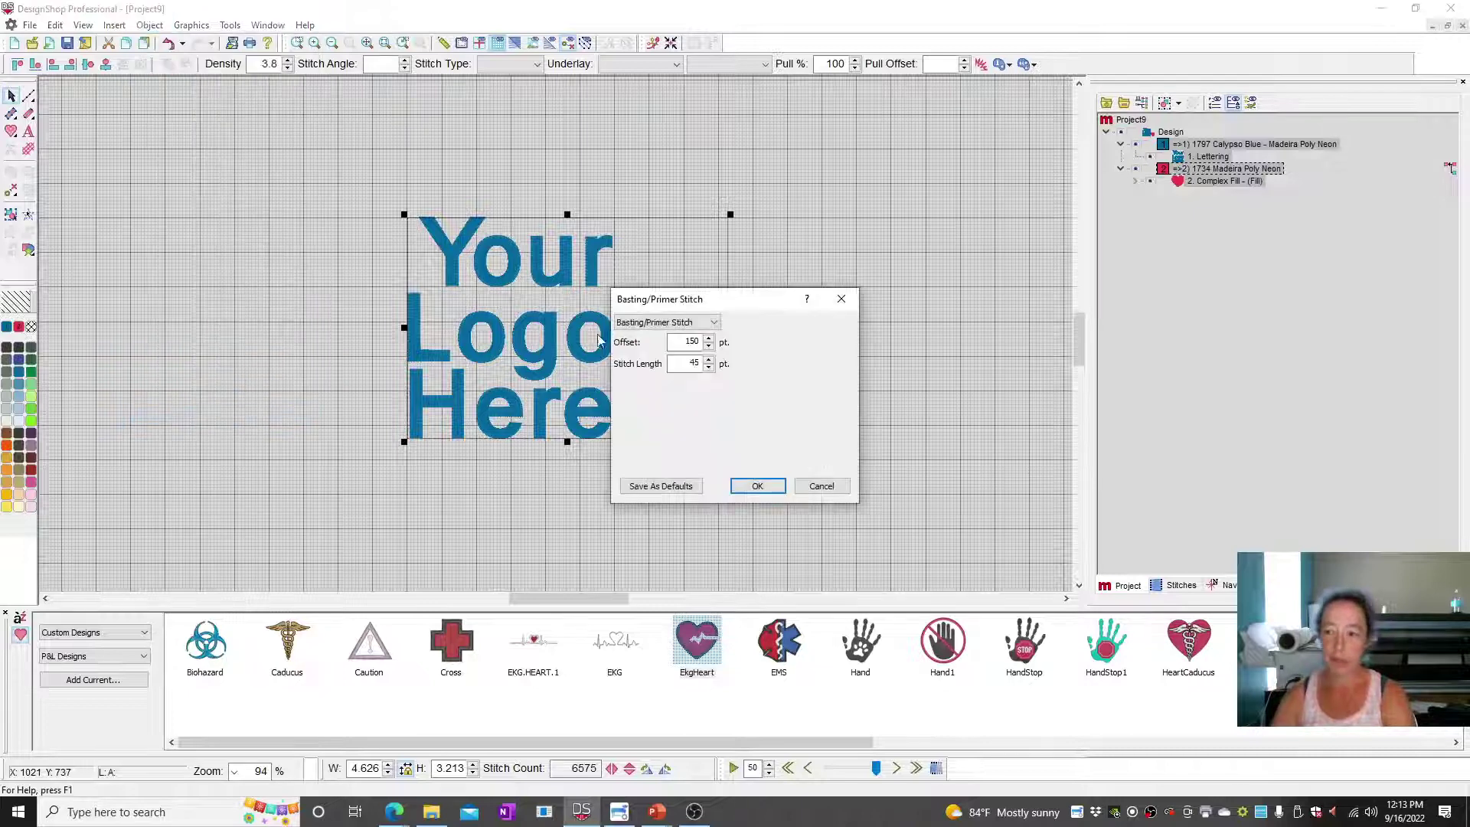
{"action": "left_click", "coordinate": [681, 322]}
{"action": "left_click", "coordinate": [683, 346]}
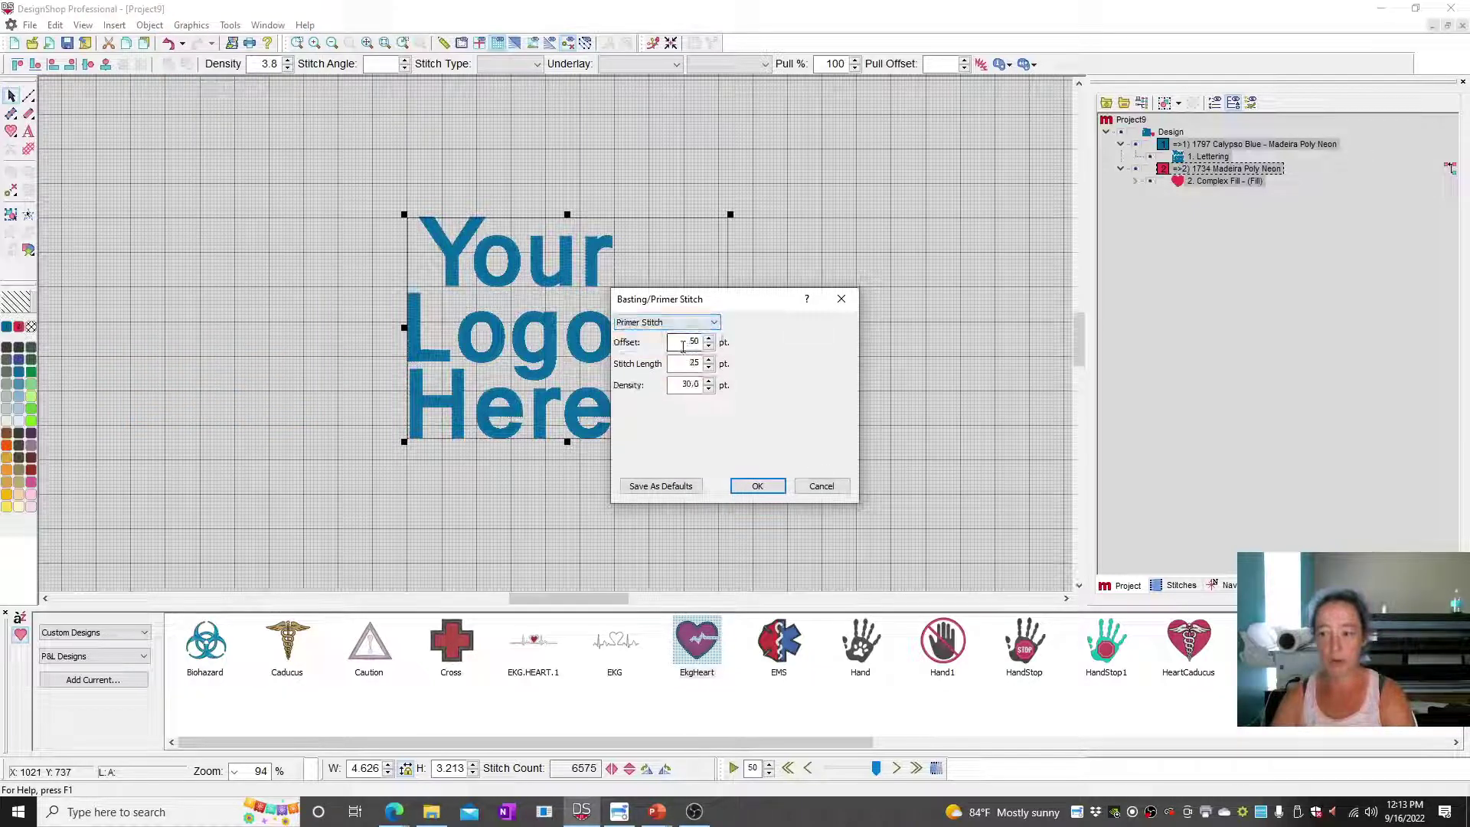
{"action": "type", "text": "20"}
{"action": "left_click", "coordinate": [757, 487]}
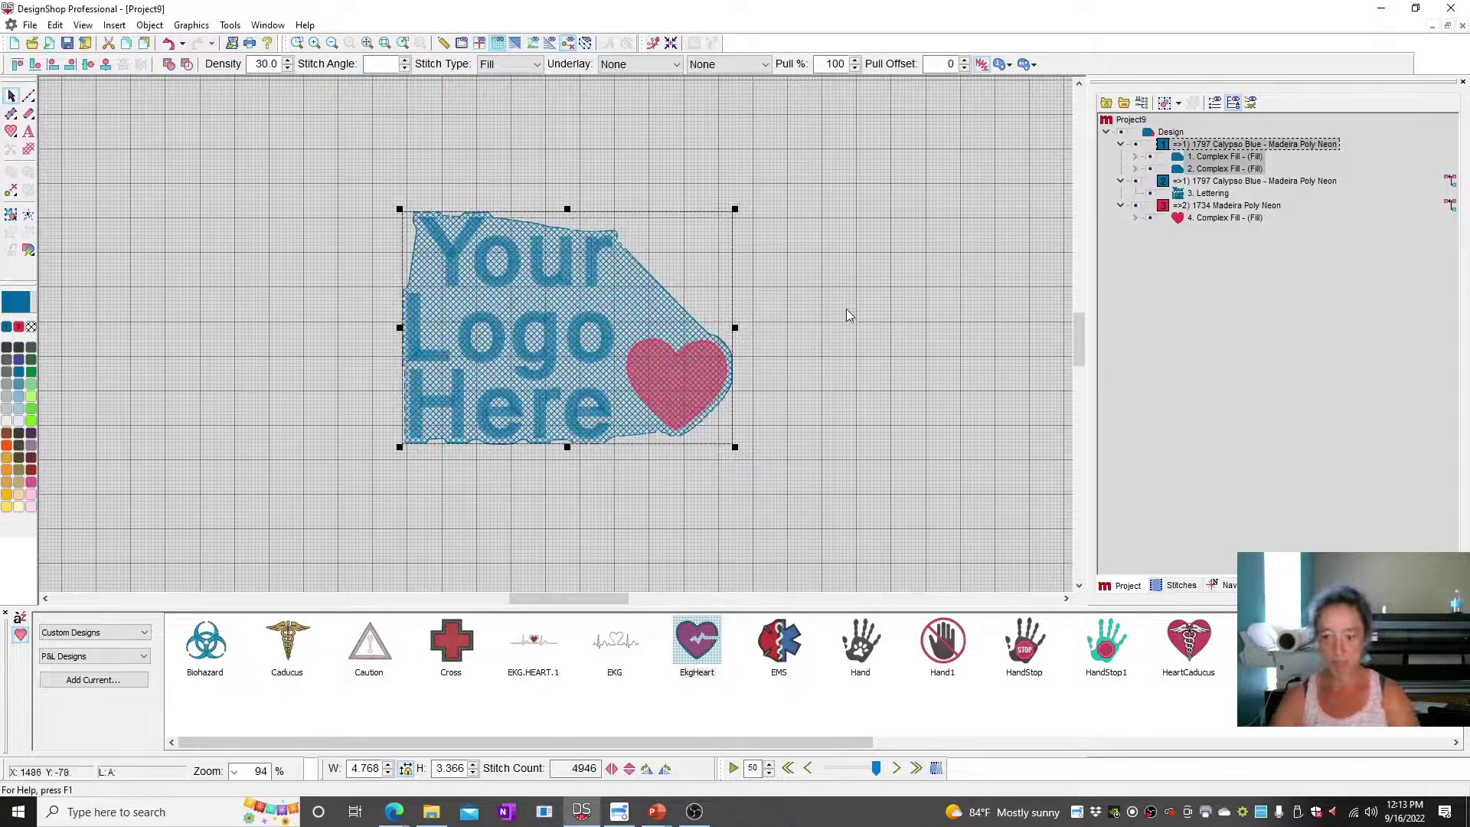
{"action": "key", "text": "ctrl+z"}
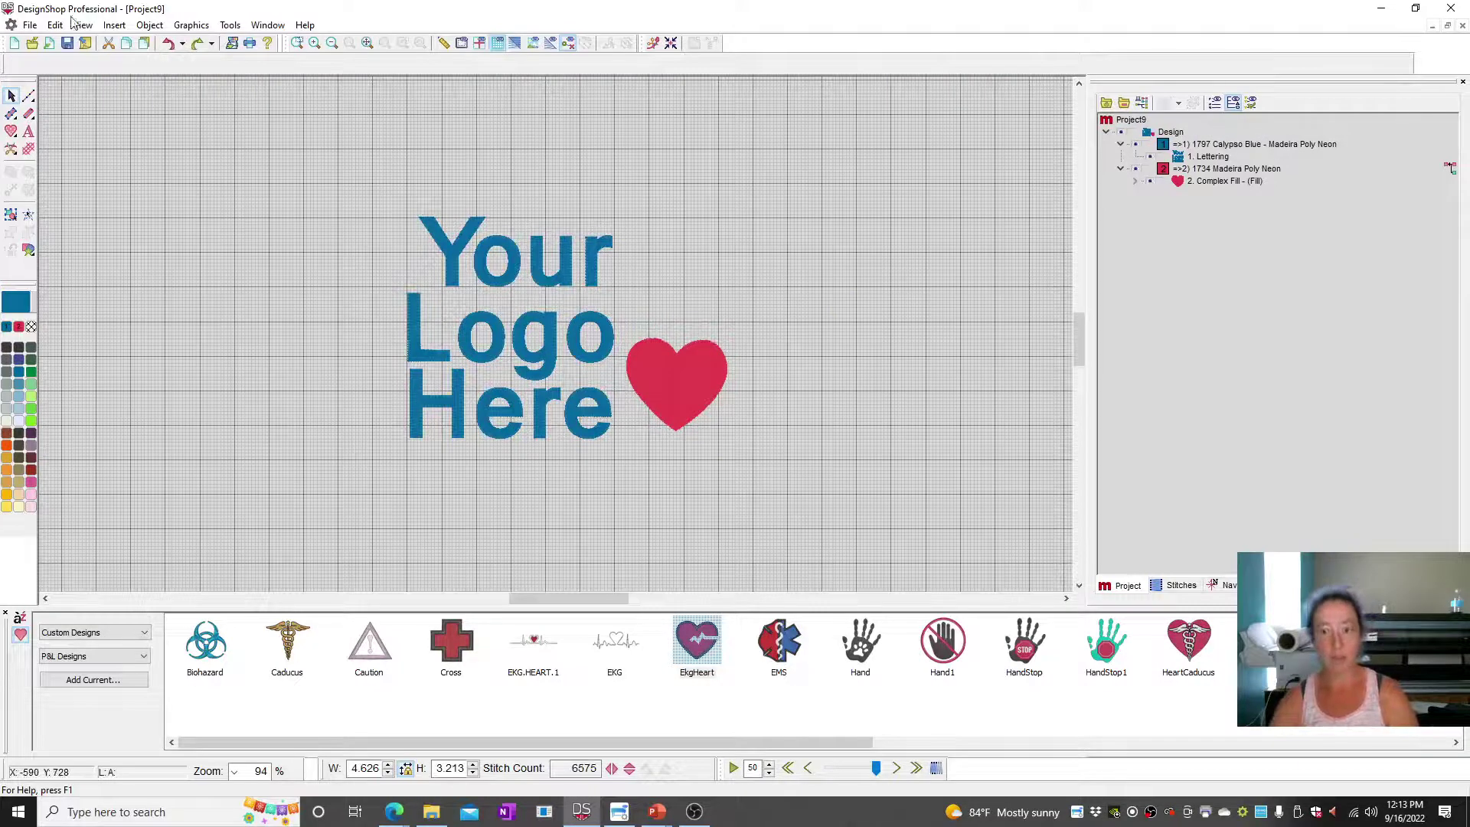
Generate a primer stitch with a 50 pt offset, 25 pt stitch length and 30.0 pt density around the lettering and heart.
{"action": "left_click_drag", "start_coordinate": [246, 153], "coordinate": [988, 521]}
{"action": "left_click", "coordinate": [149, 24]}
{"action": "left_click", "coordinate": [230, 413]}
{"action": "left_click", "coordinate": [693, 322]}
{"action": "left_click", "coordinate": [677, 346]}
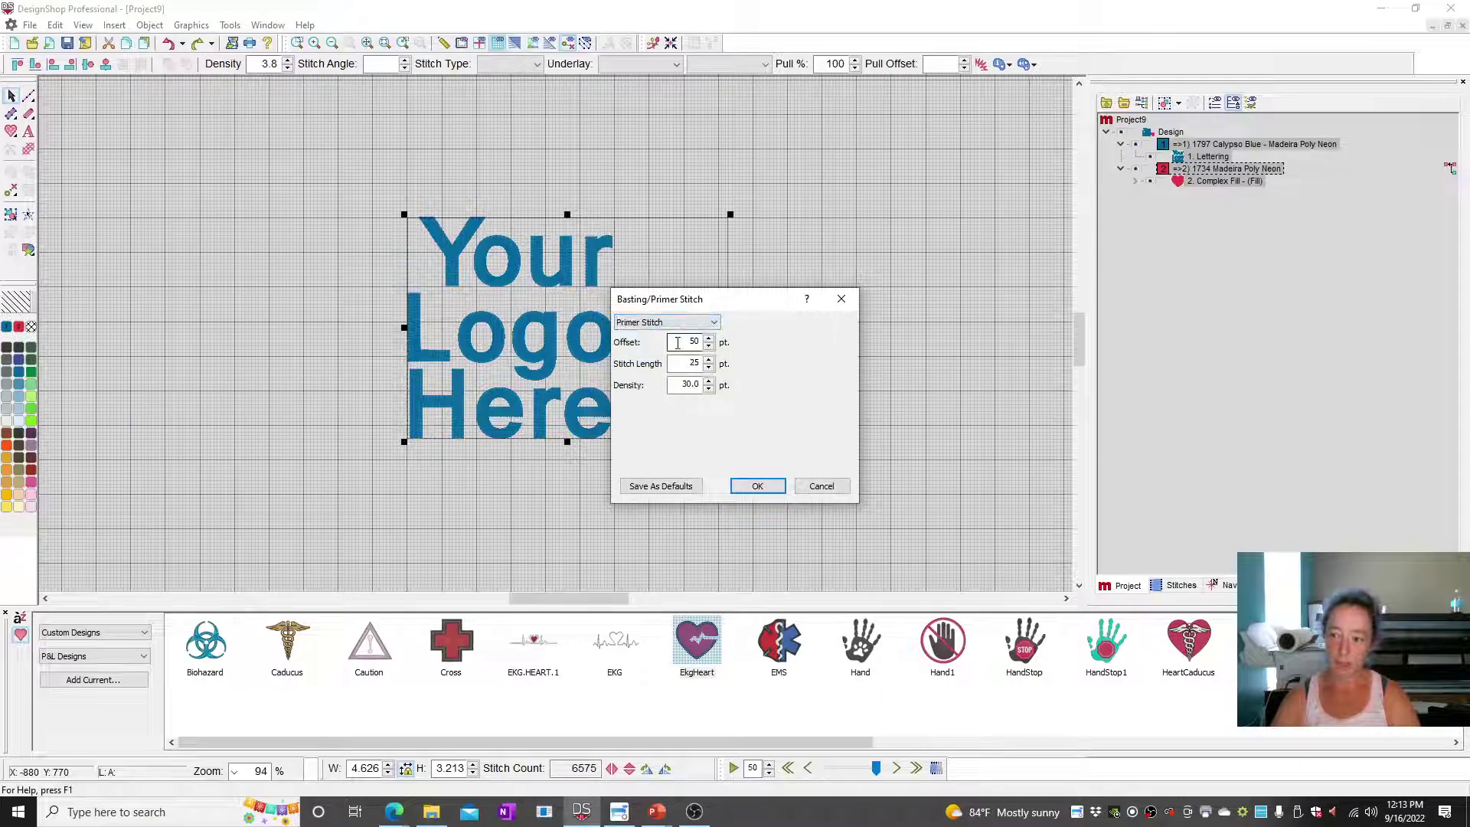
{"action": "left_click", "coordinate": [757, 486]}
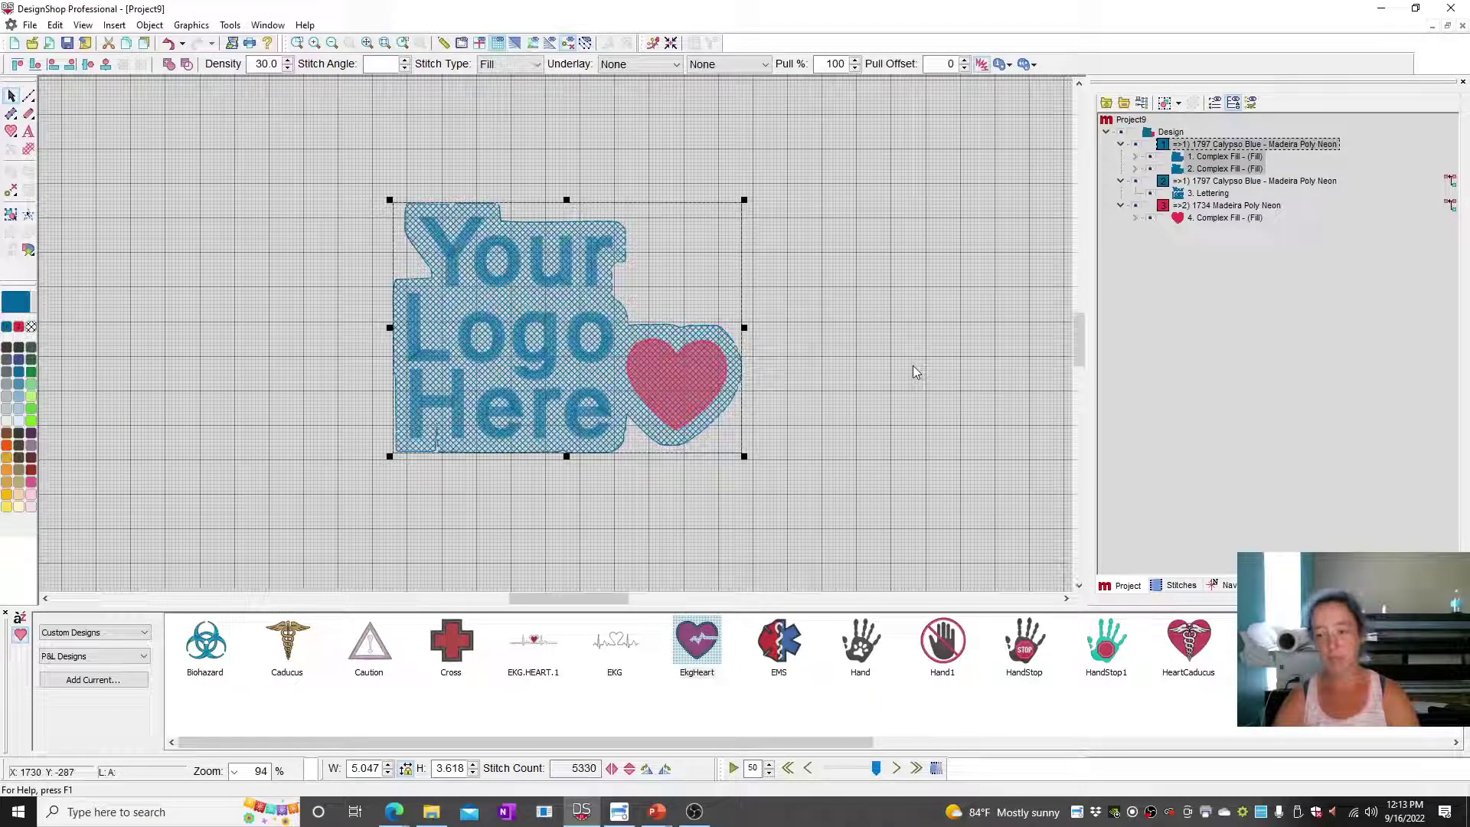
Delete the second primer fill, the one with the 315 degree stitch angle.
{"action": "left_click", "coordinate": [888, 399]}
{"action": "left_click", "coordinate": [642, 433]}
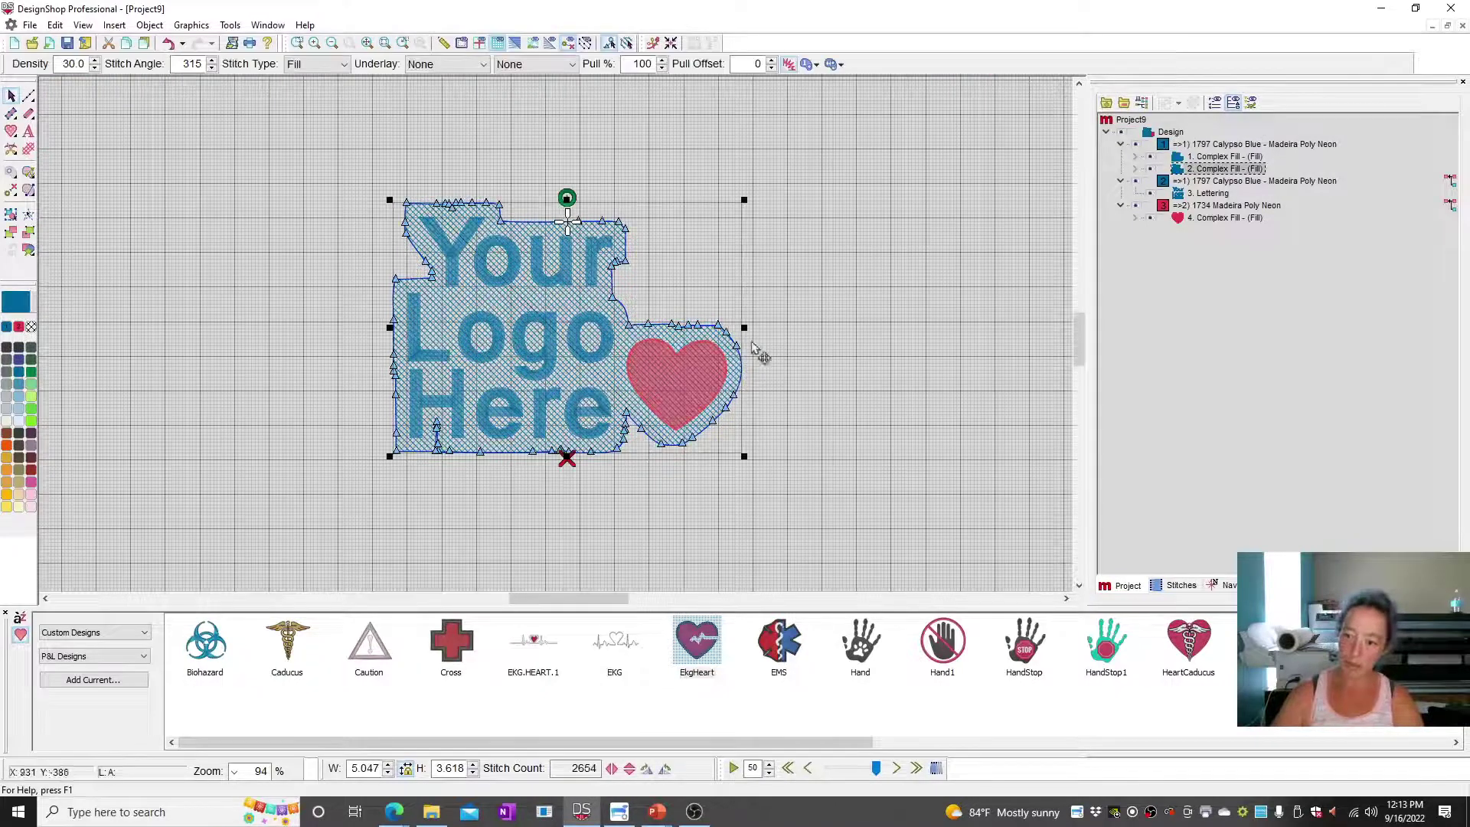
{"action": "key", "text": "Delete"}
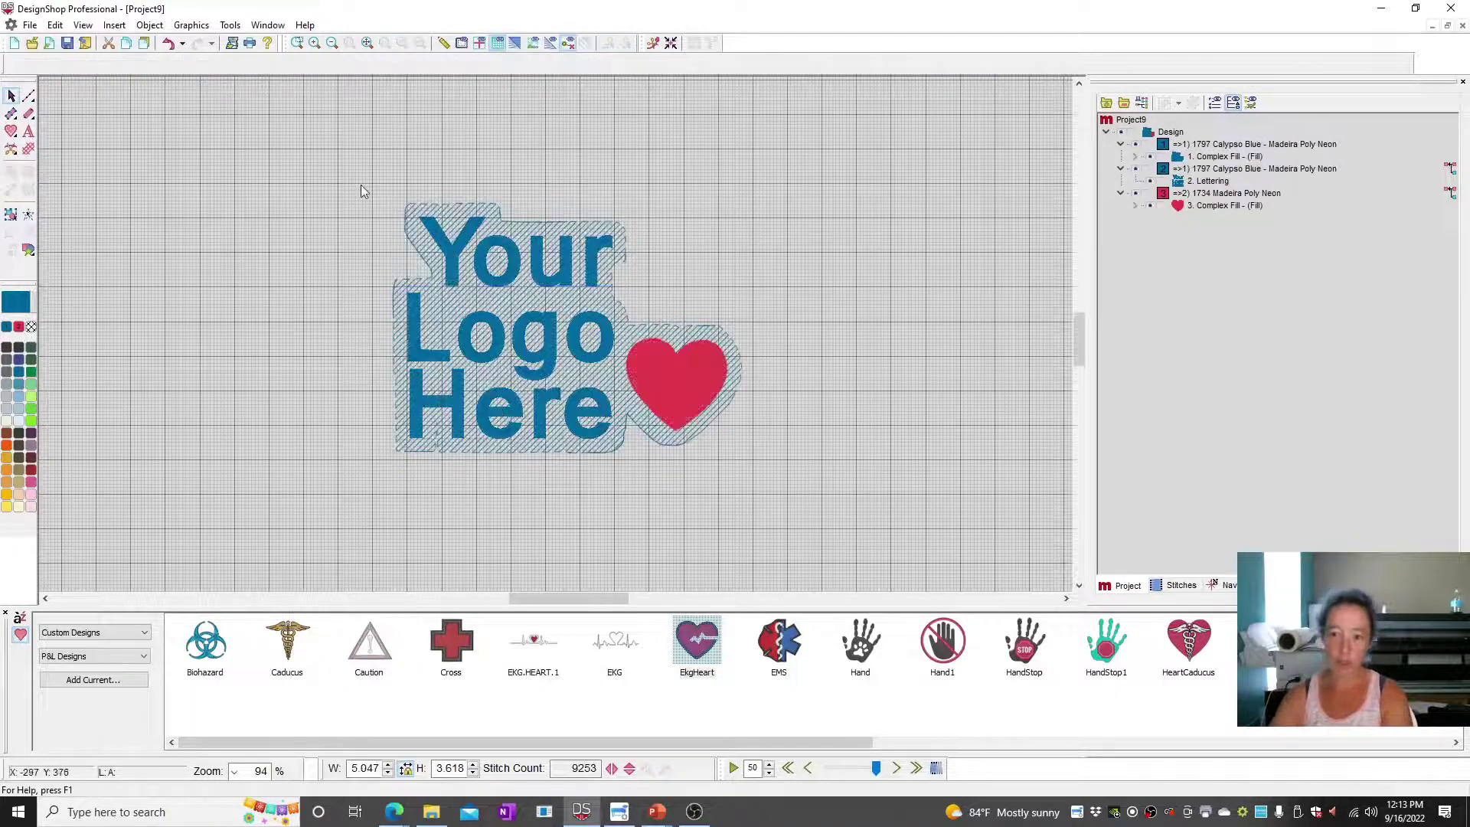
Delete the points forming the sharp notch between "Here" and the heart in the remaining primer fill's outline, and smooth the curve there.
{"action": "left_click", "coordinate": [411, 230]}
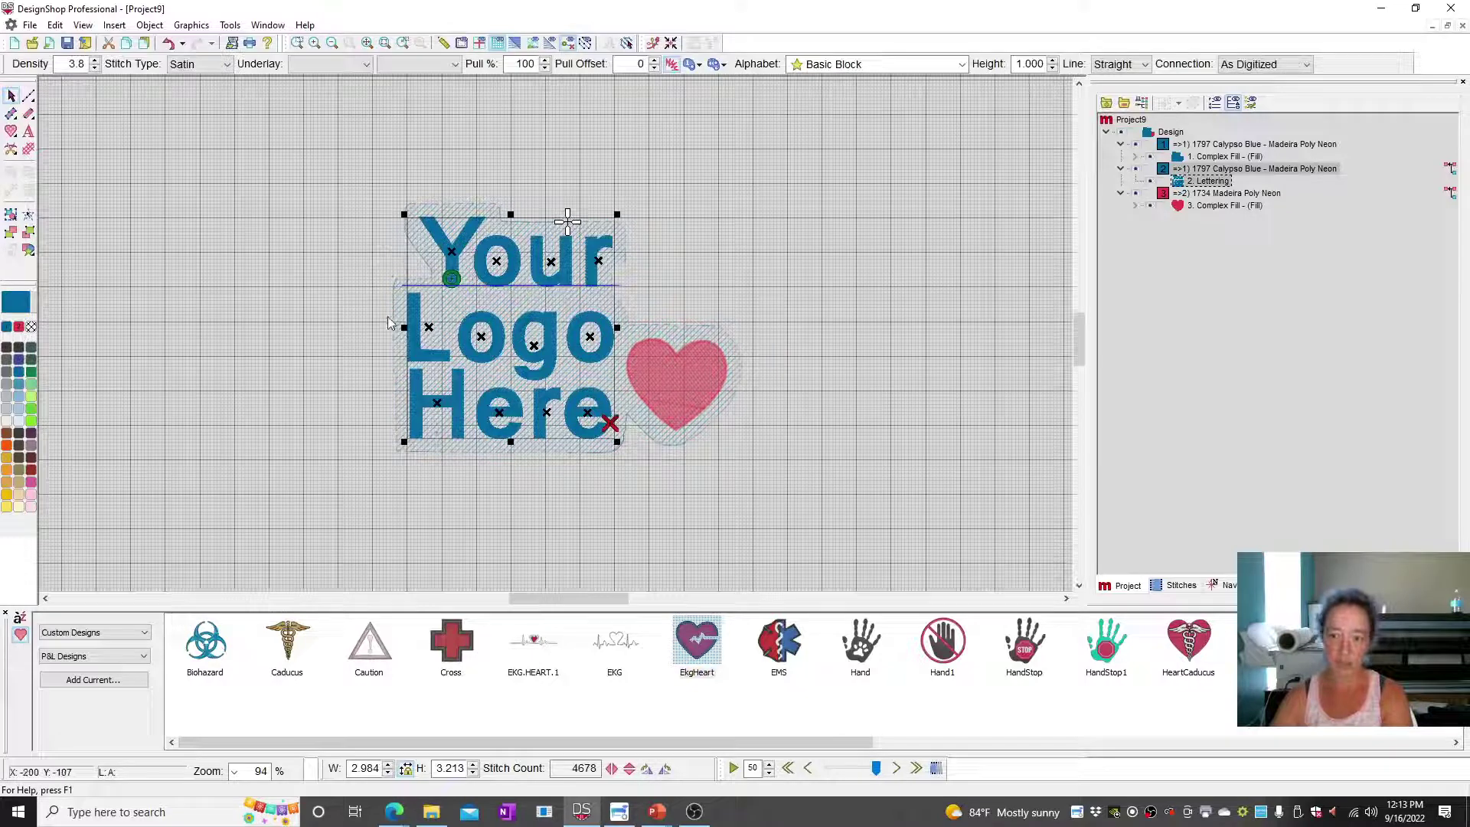
{"action": "left_click", "coordinate": [781, 298]}
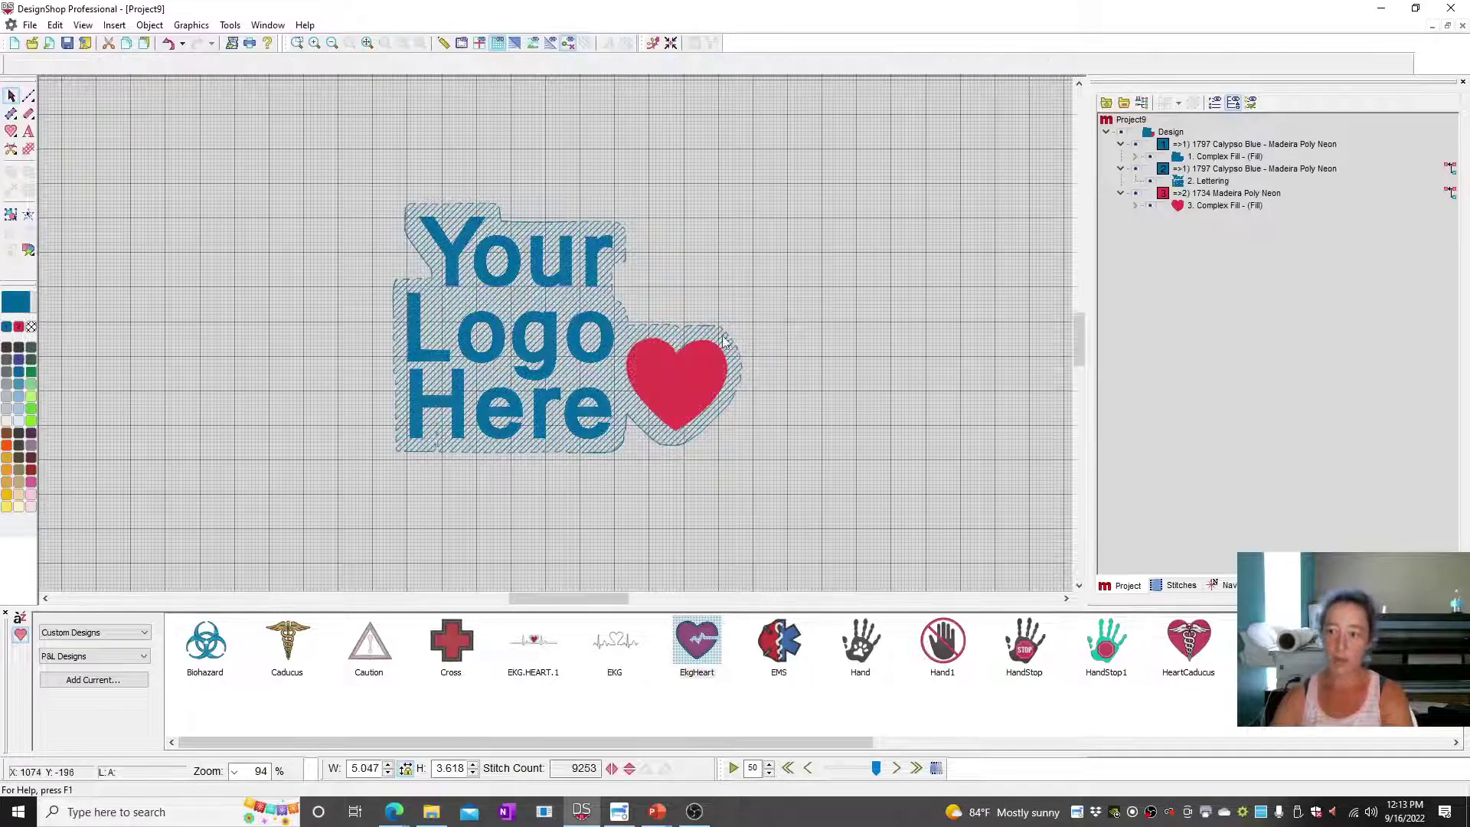
{"action": "left_click", "coordinate": [668, 448]}
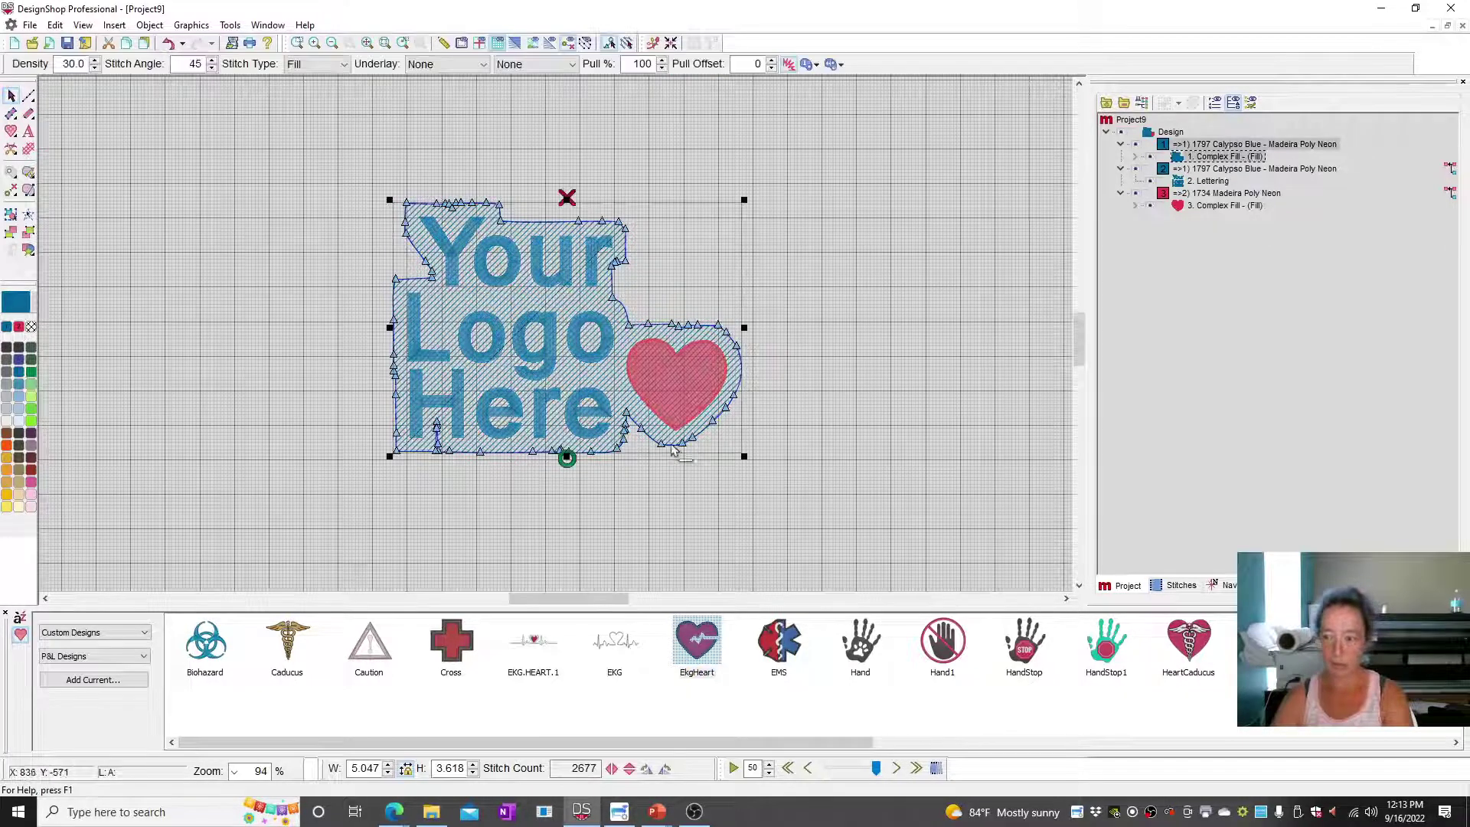
{"action": "left_click", "coordinate": [297, 43]}
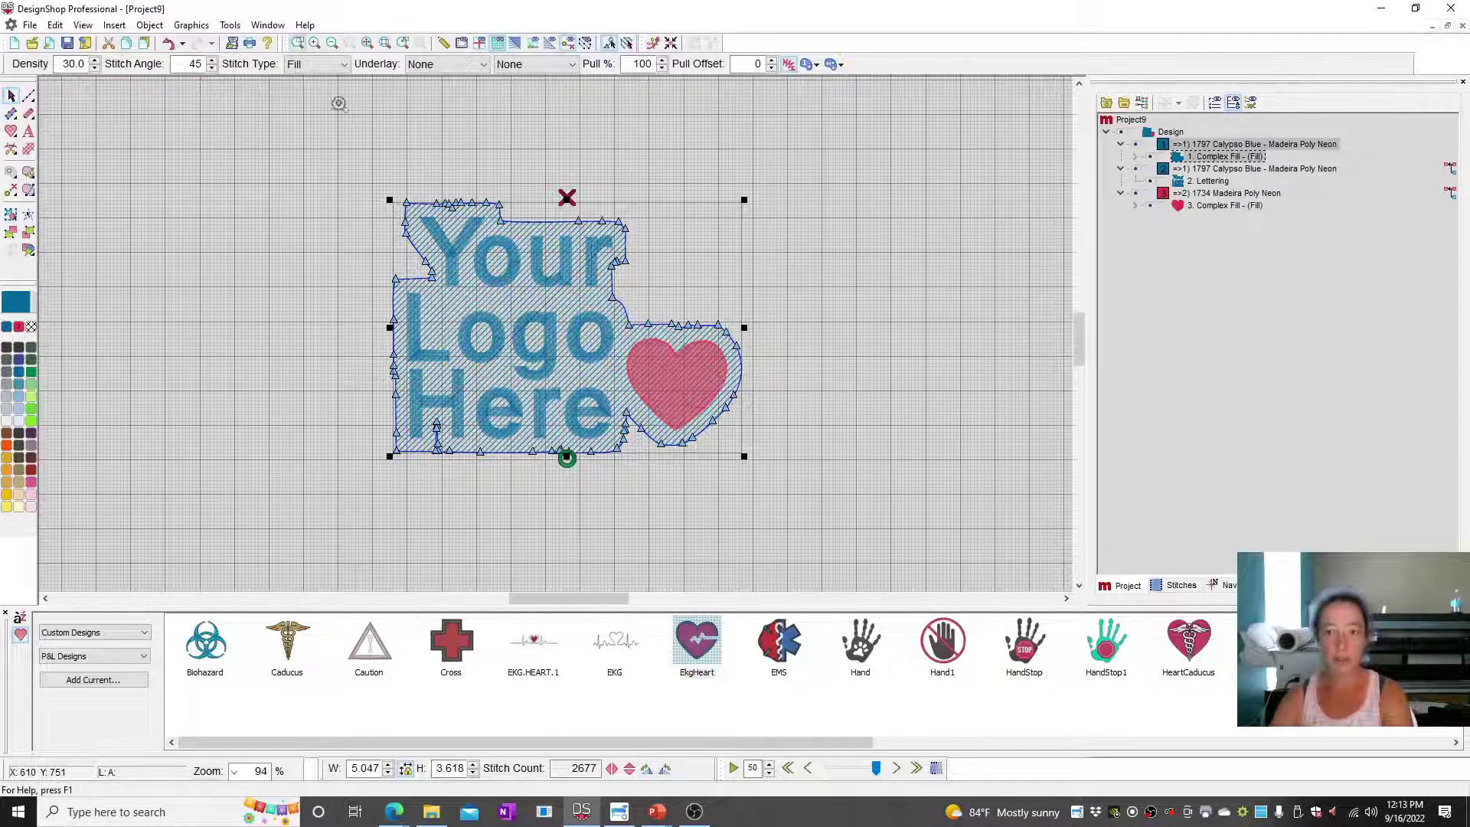
{"action": "left_click_drag", "start_coordinate": [556, 383], "coordinate": [747, 464]}
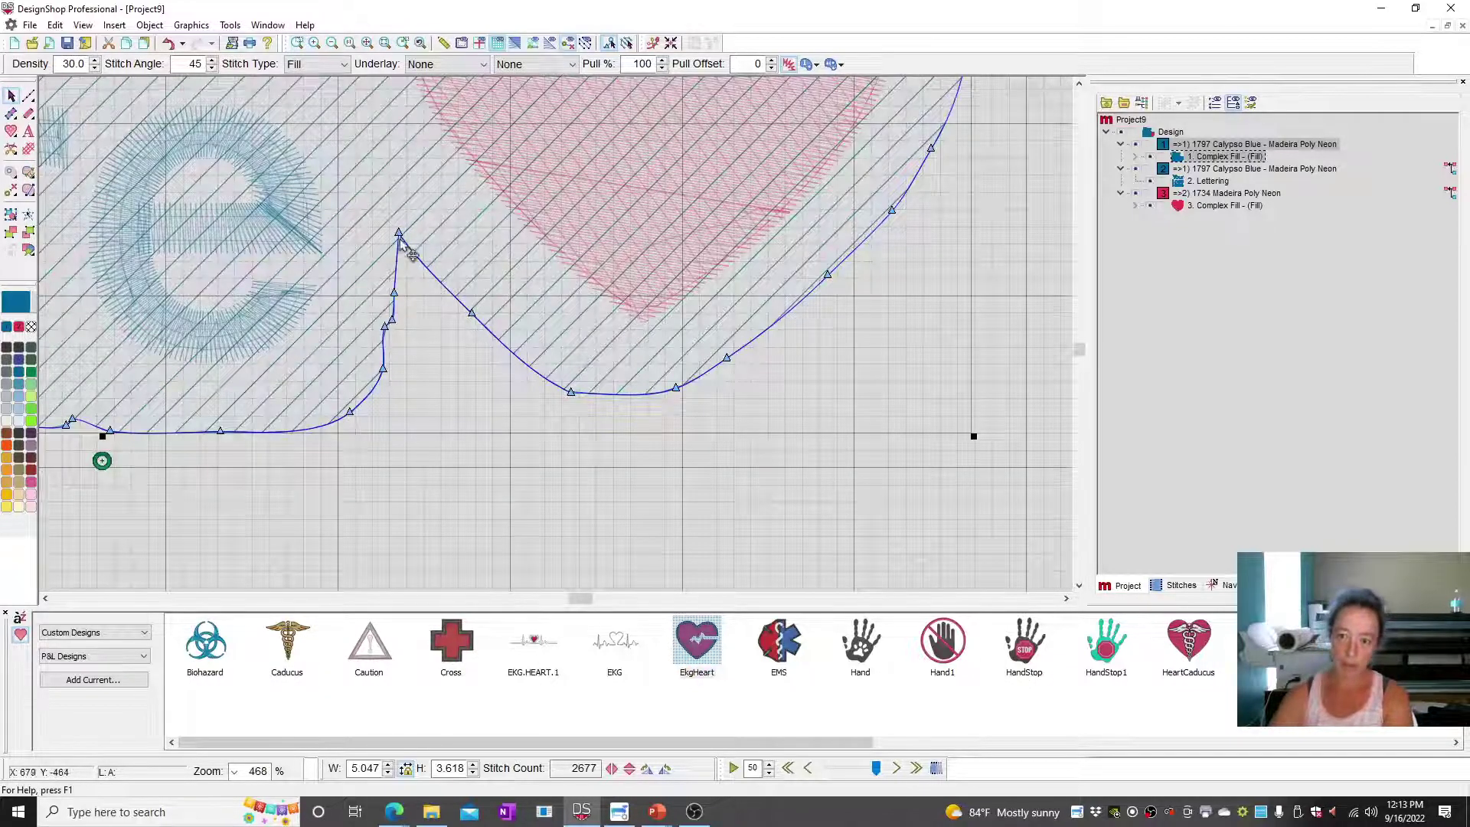
{"action": "left_click_drag", "start_coordinate": [398, 233], "coordinate": [396, 297]}
{"action": "key", "text": "Delete"}
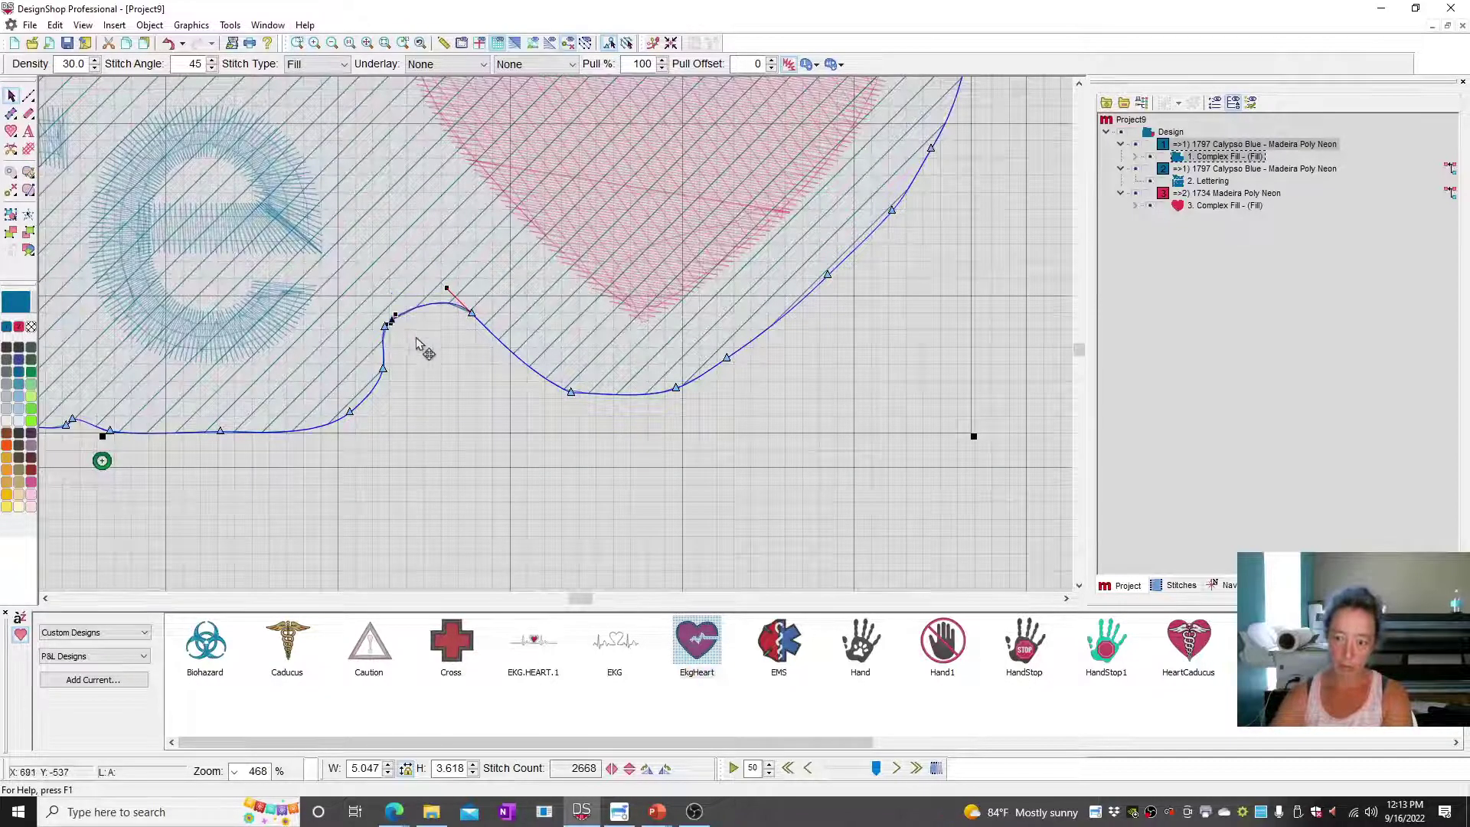
{"action": "key", "text": "Delete"}
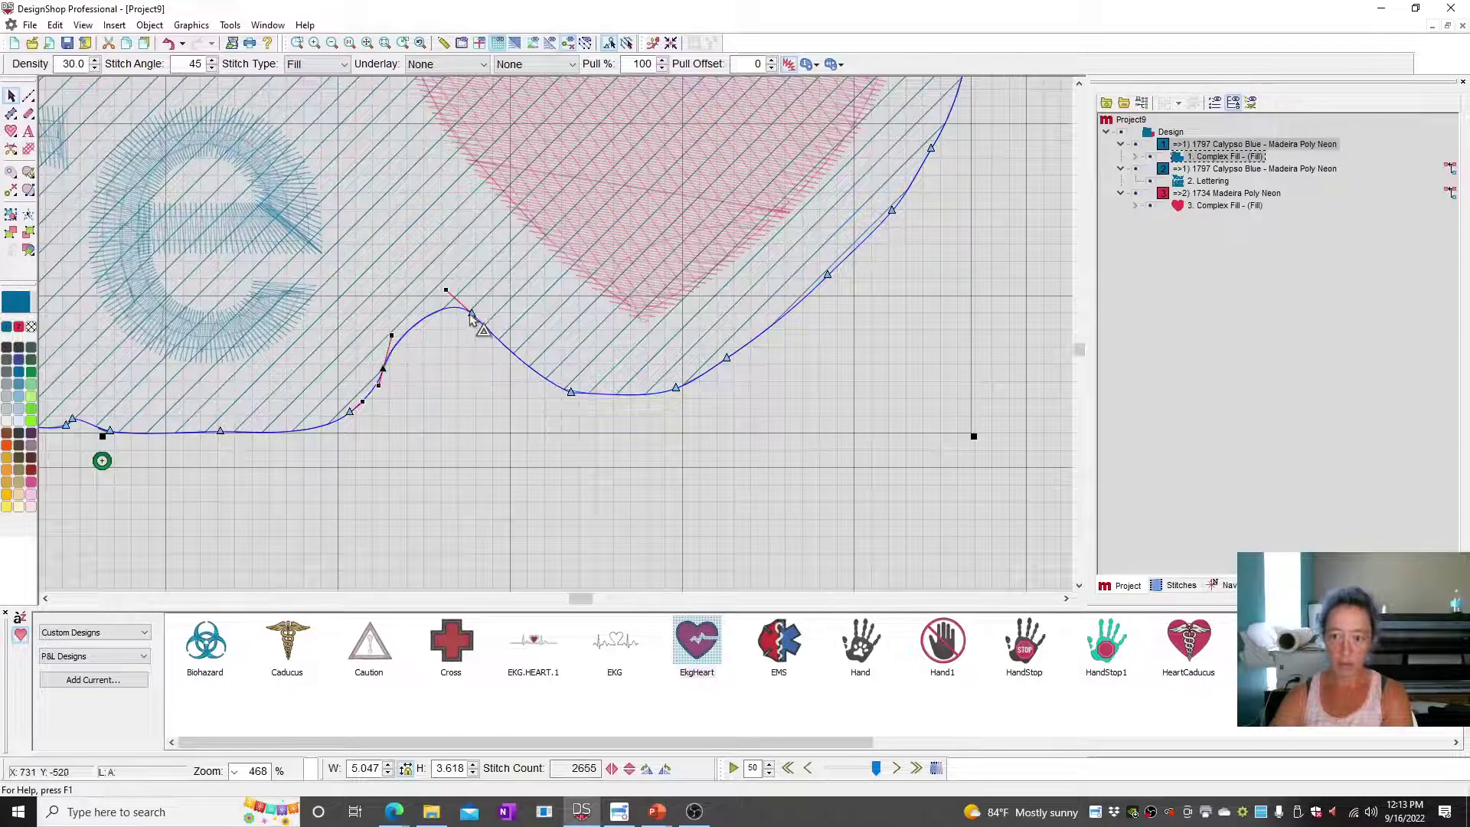
{"action": "left_click", "coordinate": [473, 314]}
{"action": "key", "text": "Delete"}
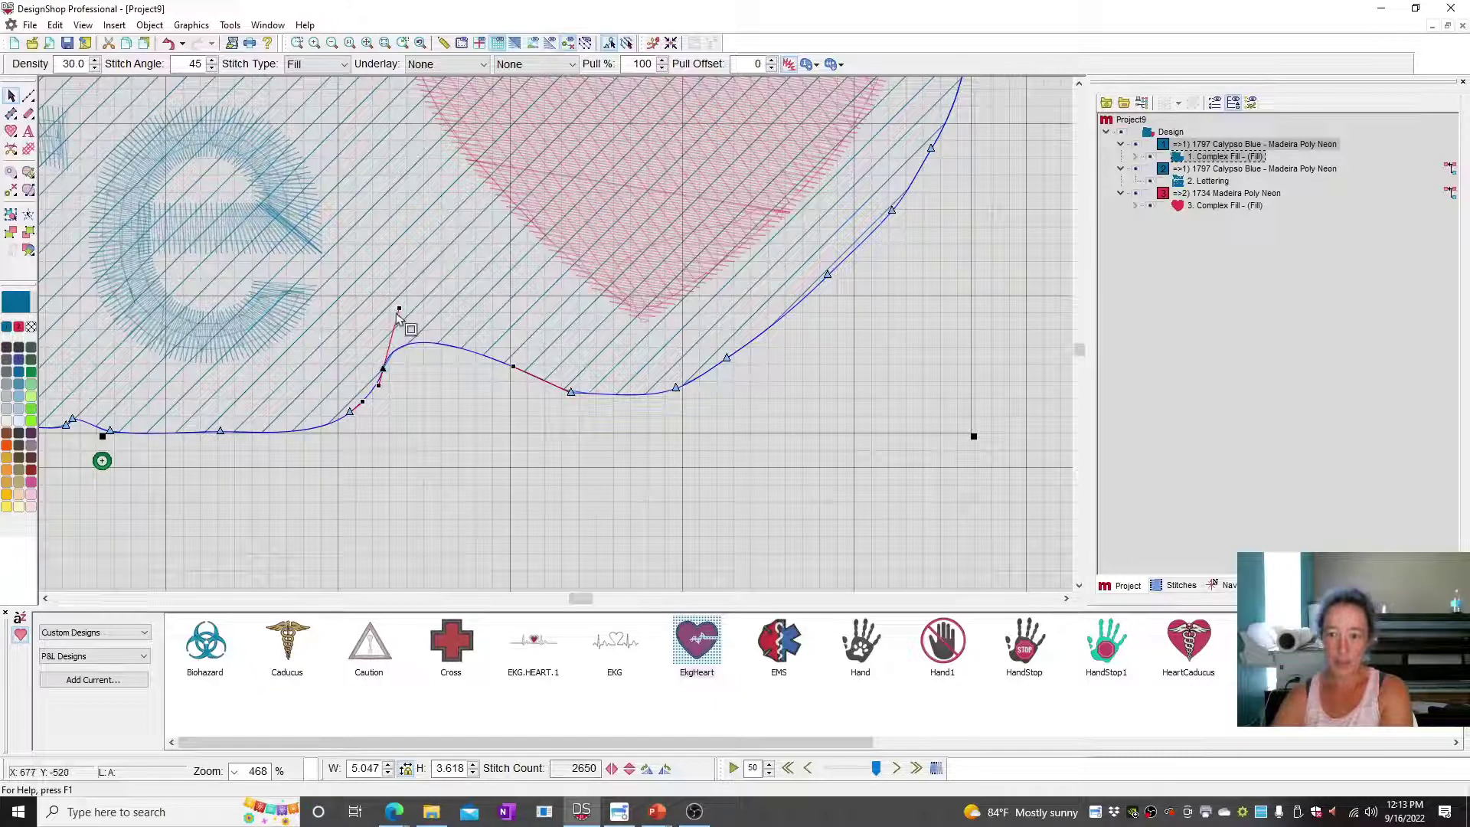
{"action": "left_click_drag", "start_coordinate": [401, 310], "coordinate": [470, 285]}
Clean up the primer fill's outline at the inner corner between the Y and the L.
{"action": "left_click", "coordinate": [386, 42]}
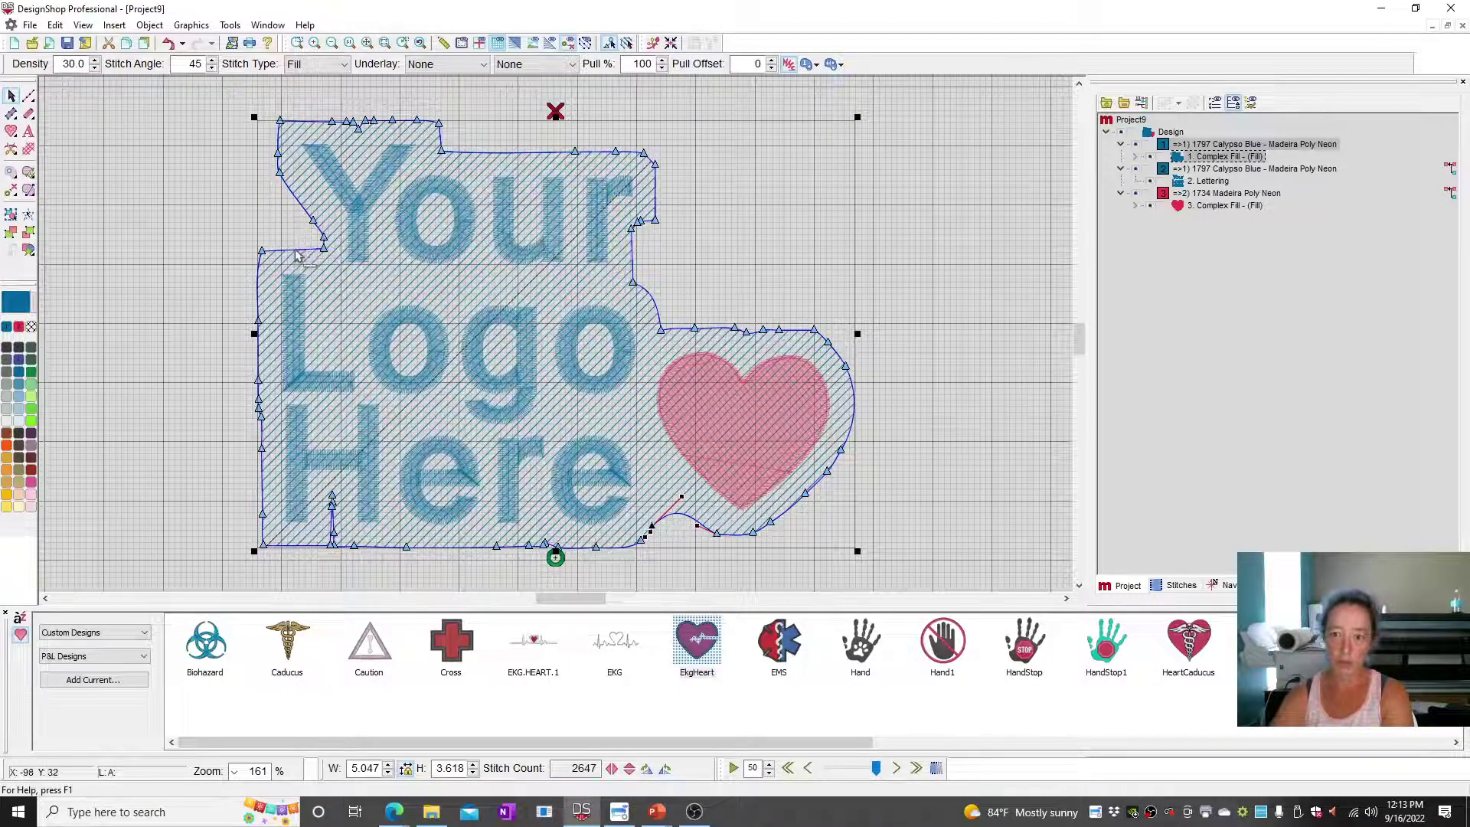
{"action": "left_click", "coordinate": [323, 243]}
{"action": "left_click_drag", "start_coordinate": [323, 243], "coordinate": [337, 260]}
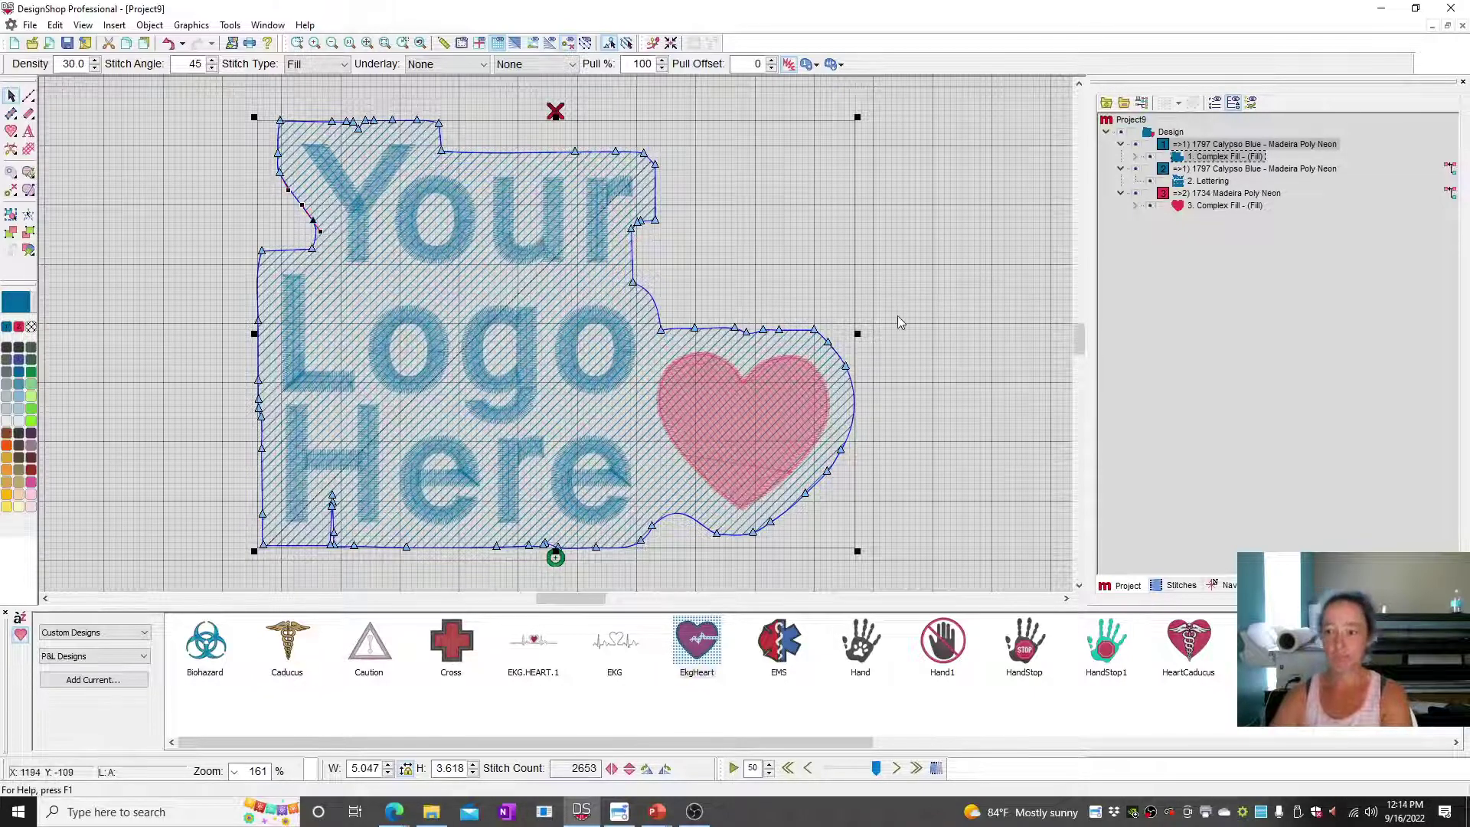
{"action": "left_click", "coordinate": [978, 300]}
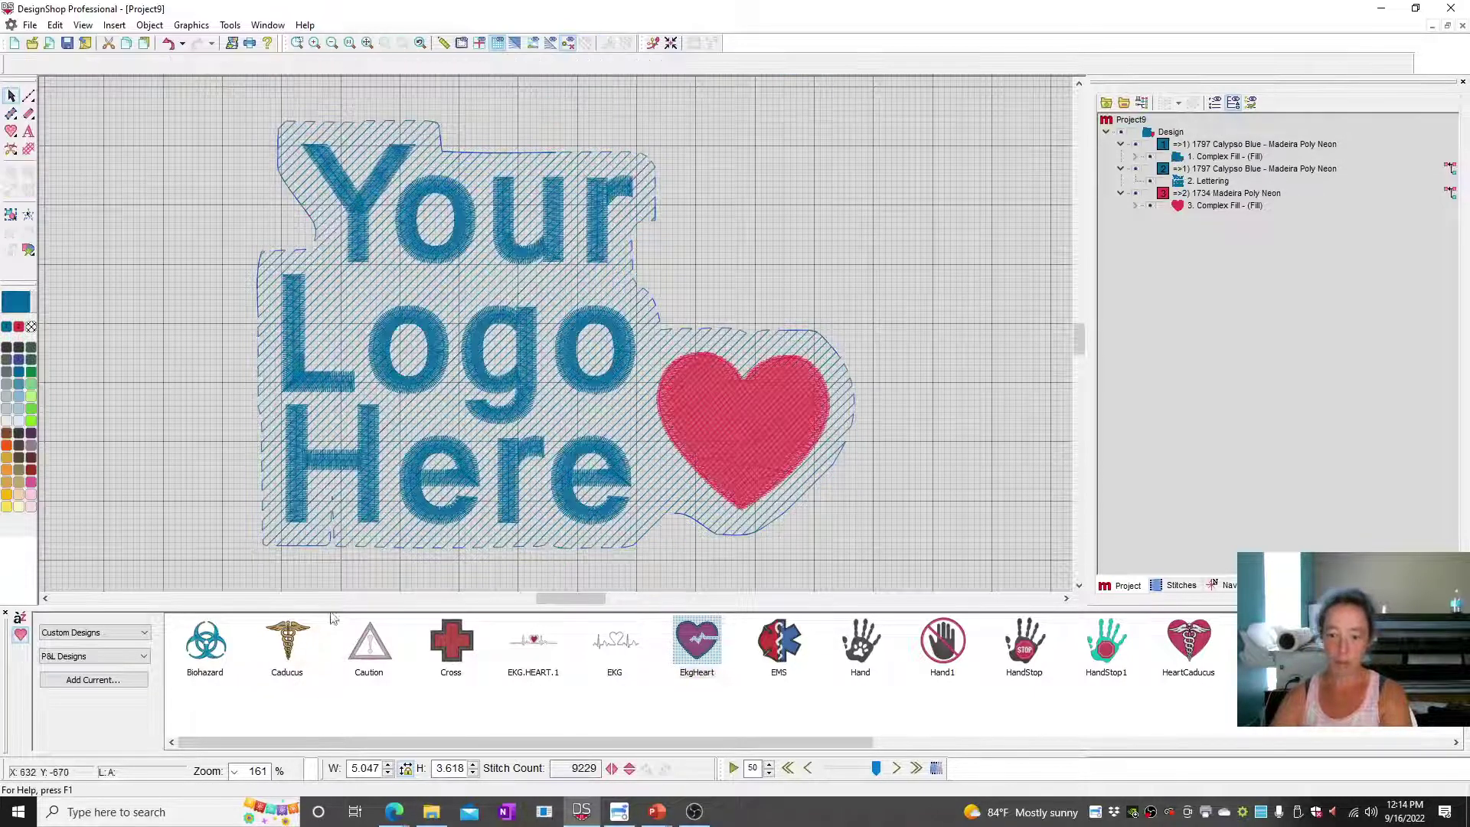
Delete the outline points that form the narrow spike cutting up into the H of "Here".
{"action": "left_click", "coordinate": [335, 545]}
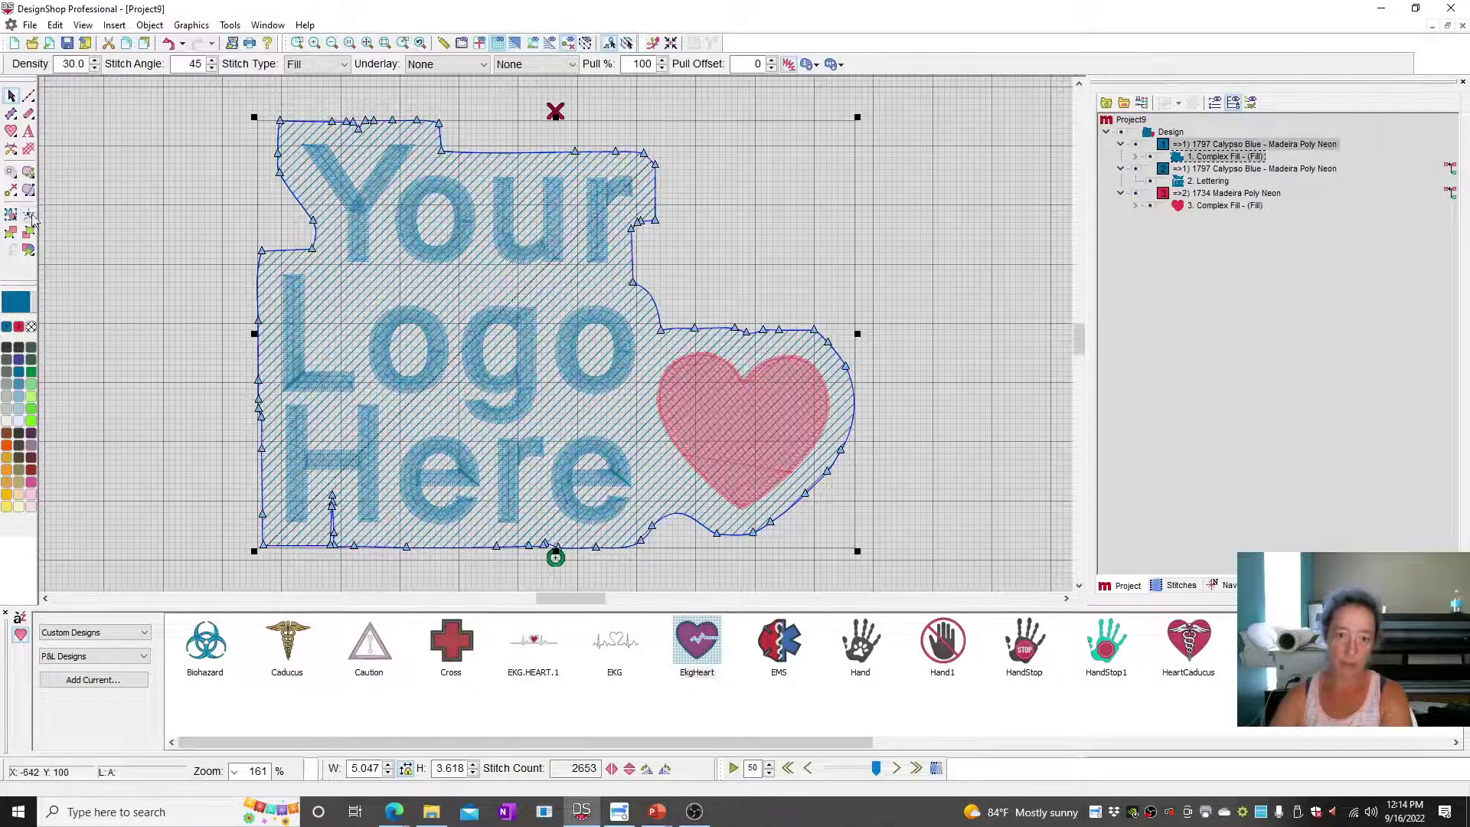
{"action": "left_click_drag", "start_coordinate": [360, 466], "coordinate": [320, 536]}
{"action": "key", "text": "Delete"}
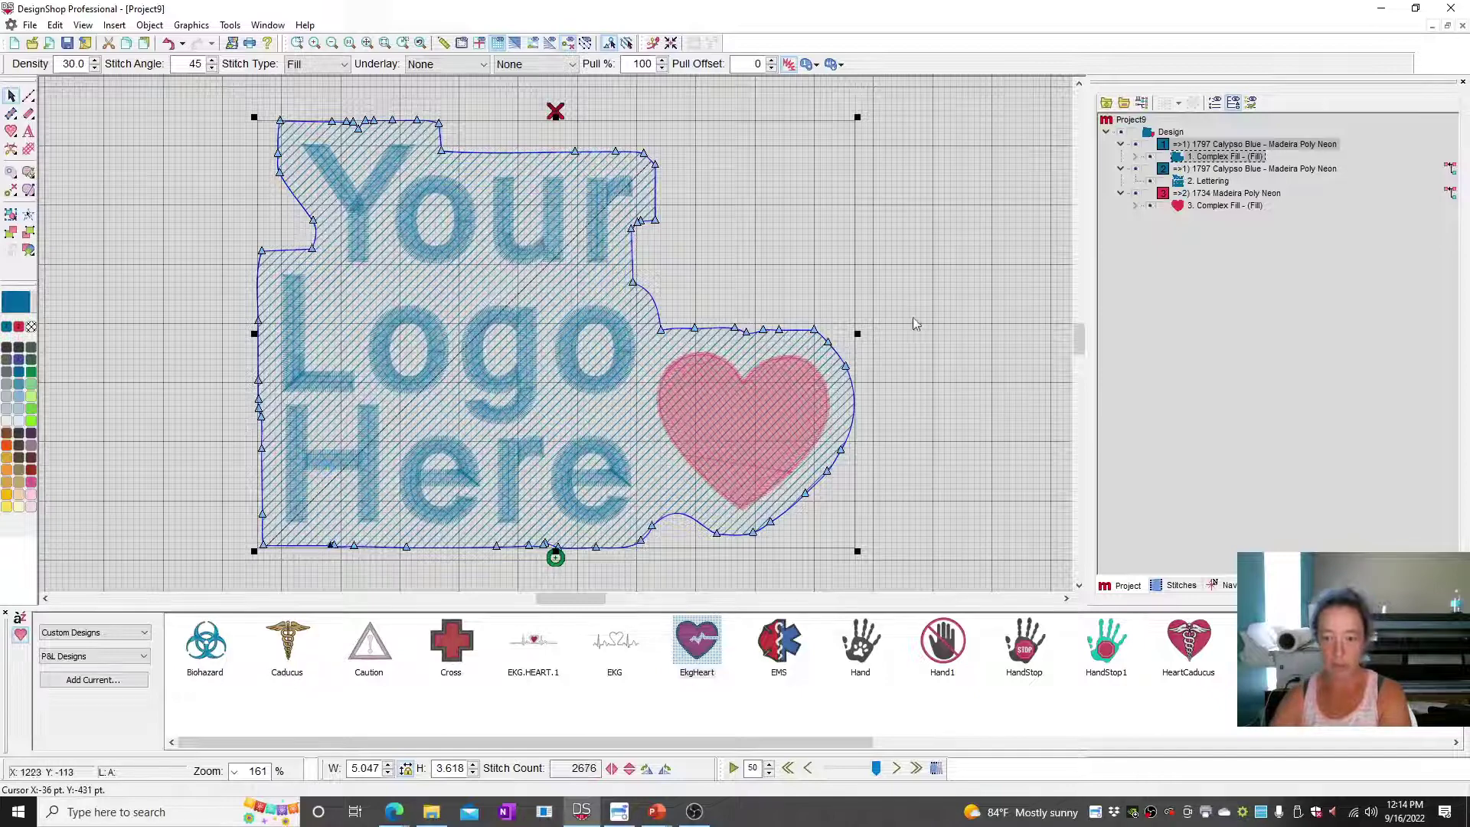
{"action": "left_click", "coordinate": [991, 283]}
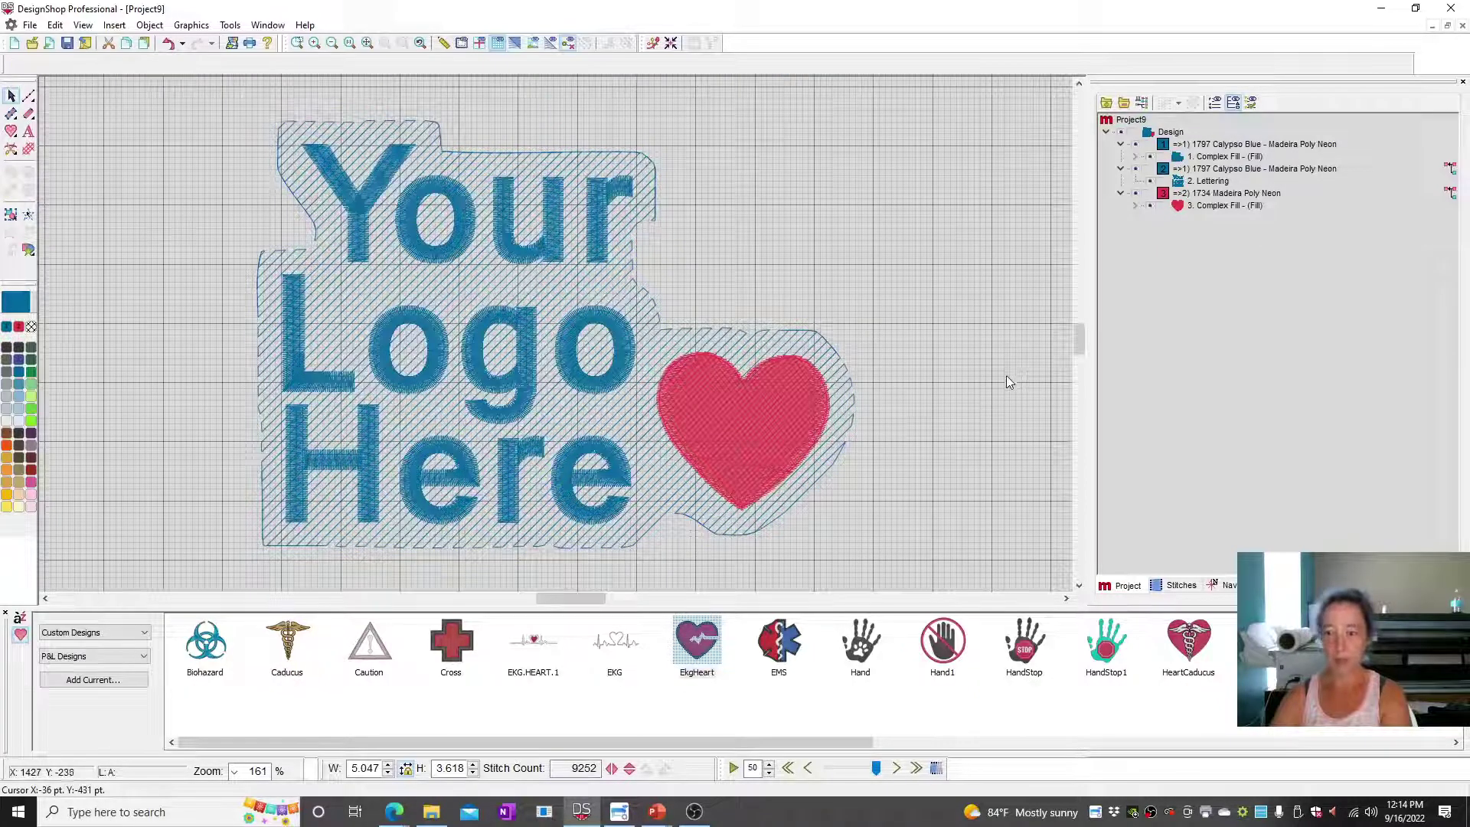
Delete the outline point that makes the small dip above the heart's cleft.
{"action": "left_click", "coordinate": [827, 355]}
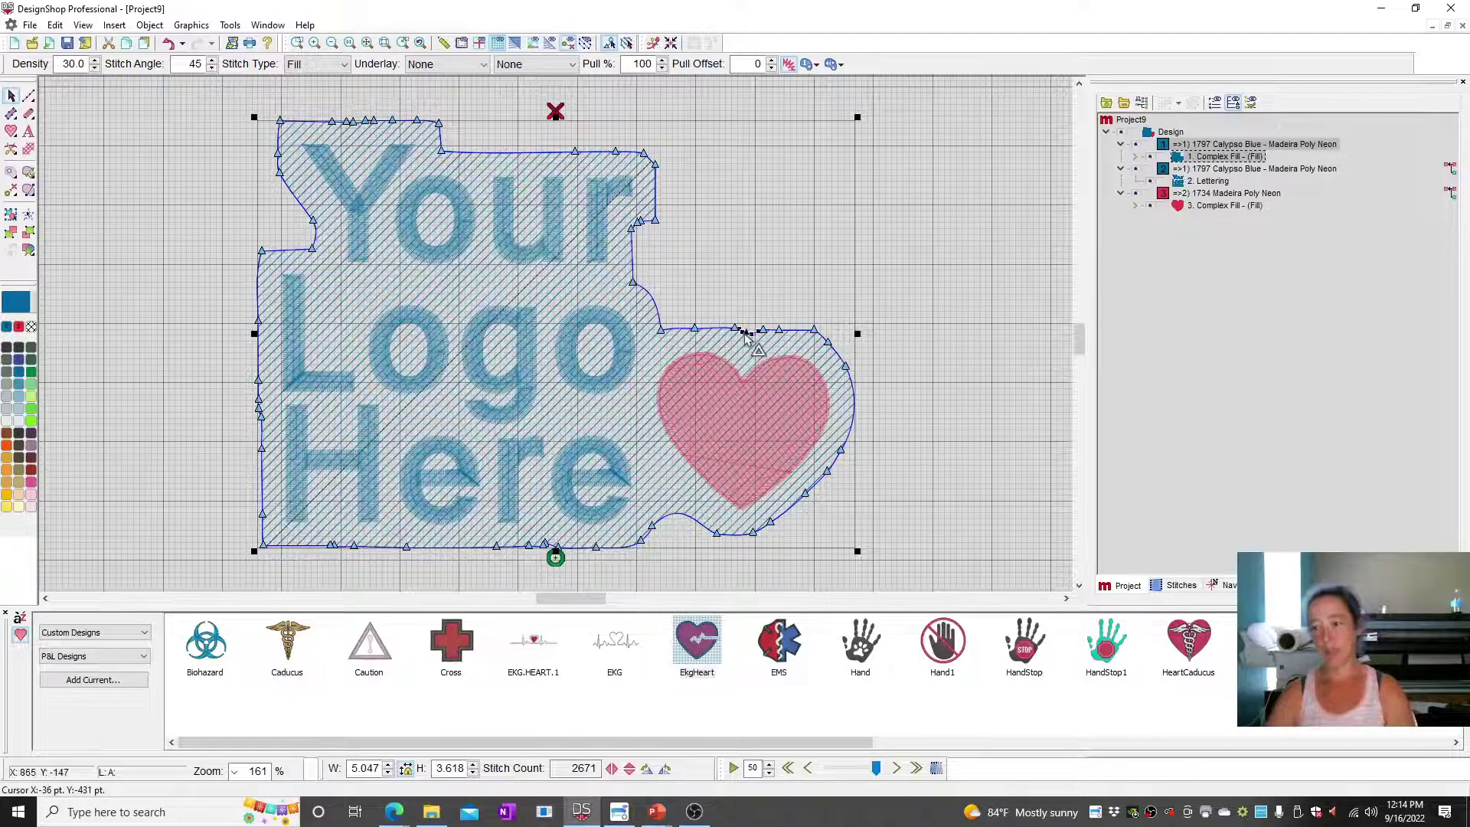
{"action": "left_click", "coordinate": [946, 375]}
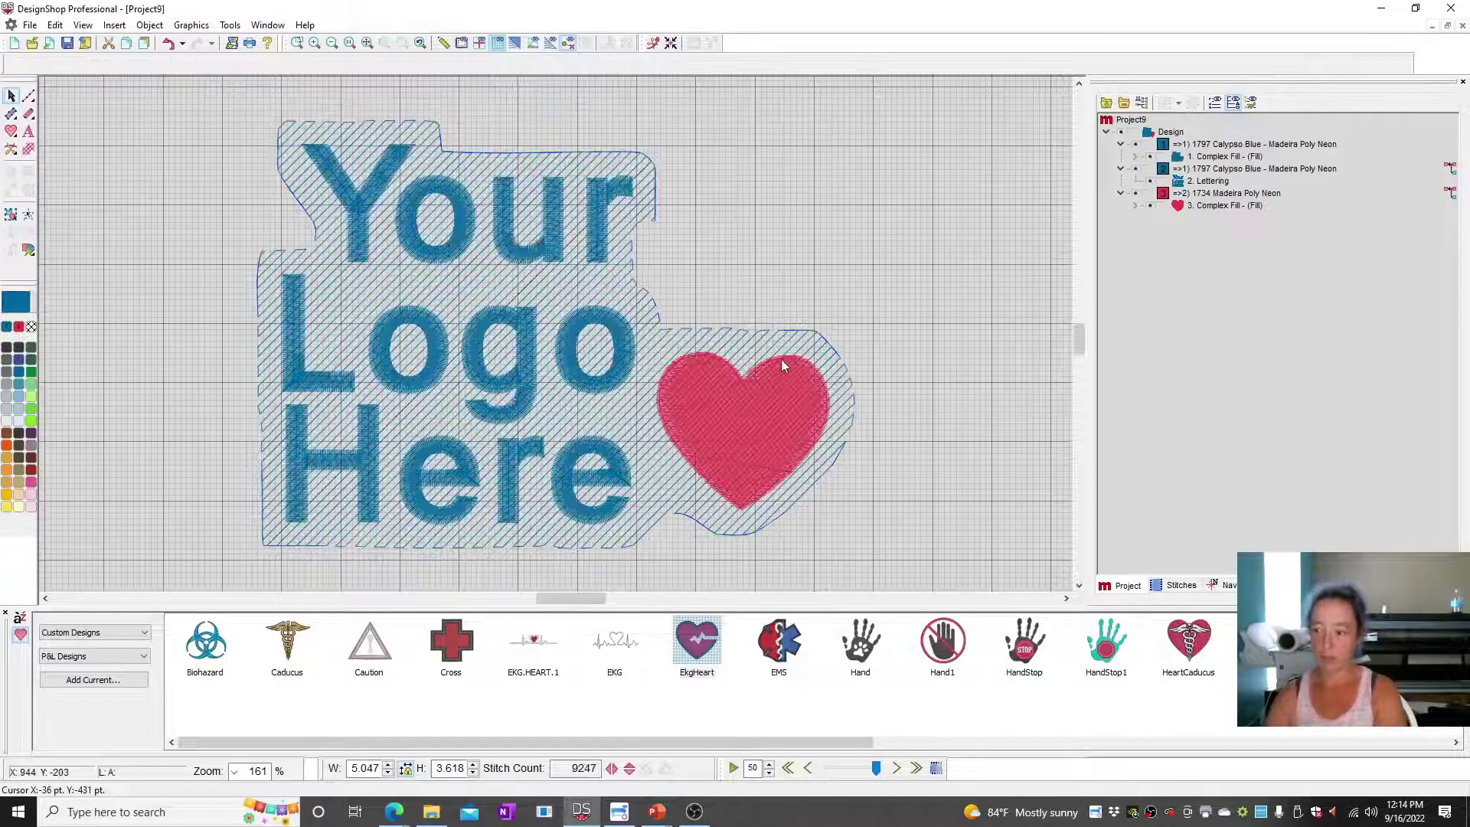
Convert the cleaned-up primer fill into a normal walk stitch outline and leave that outline selected.
{"action": "left_click", "coordinate": [840, 387]}
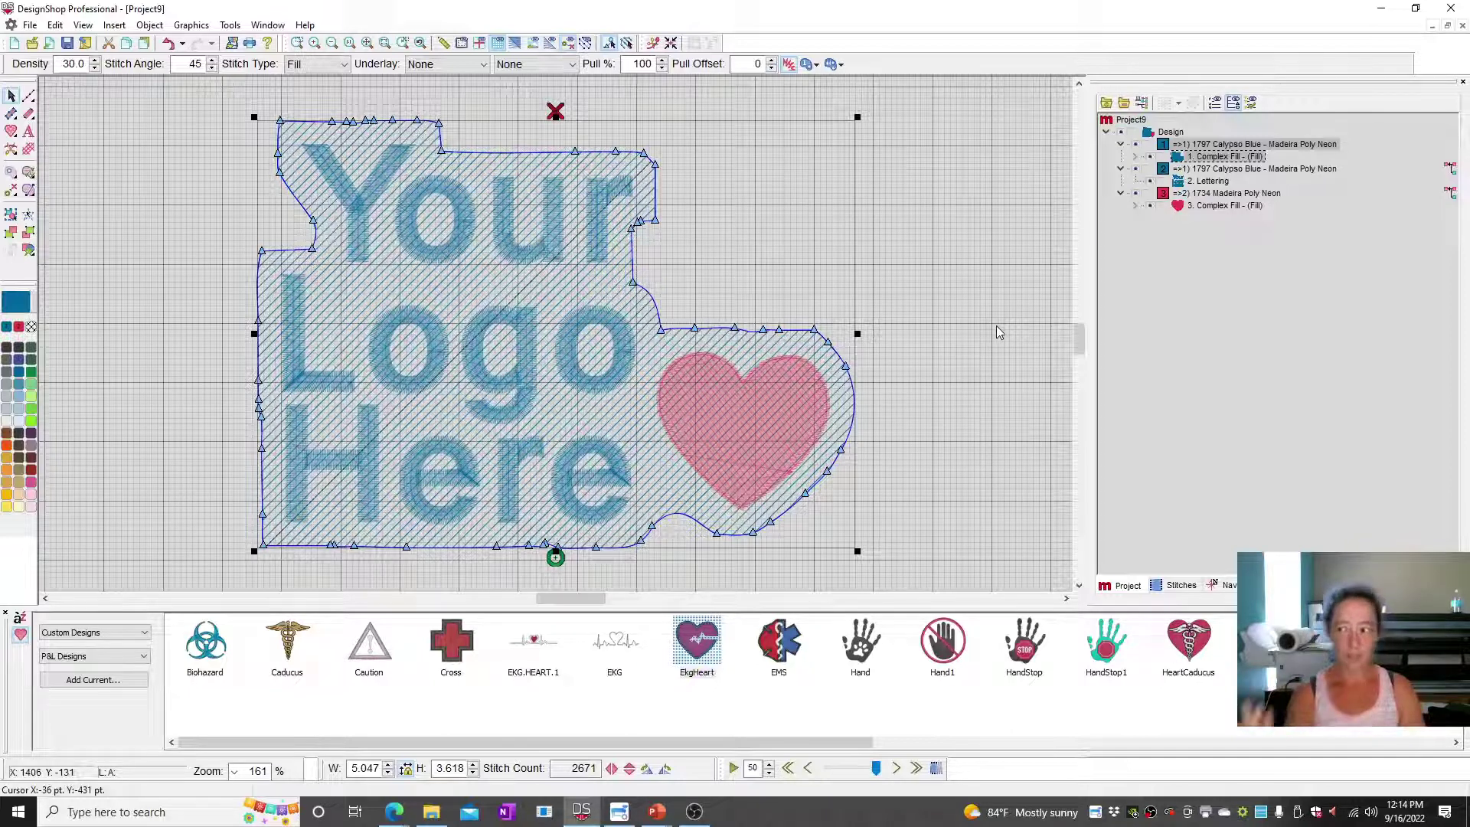
{"action": "left_click", "coordinate": [28, 251]}
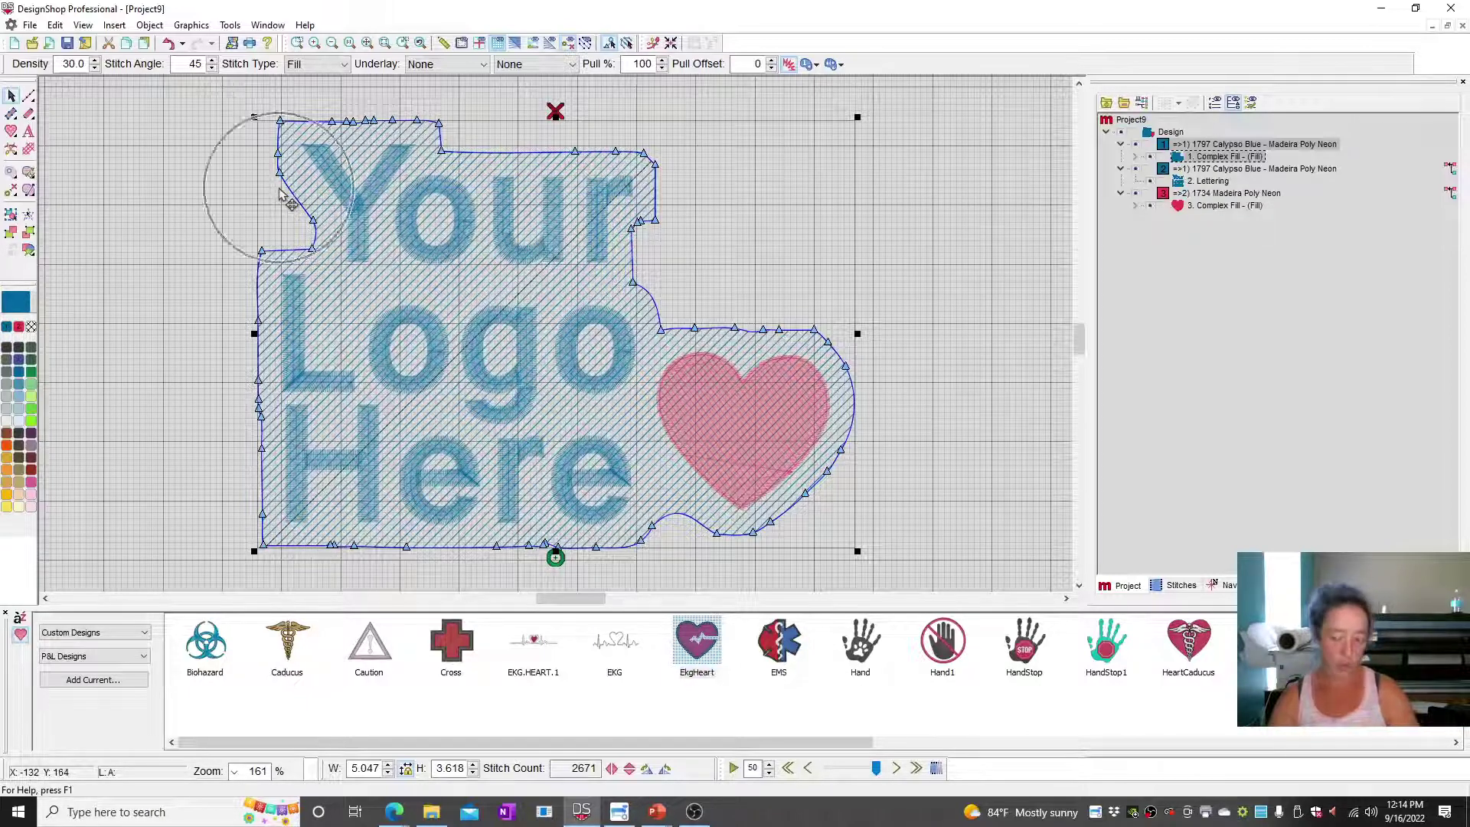
{"action": "left_click", "coordinate": [28, 113]}
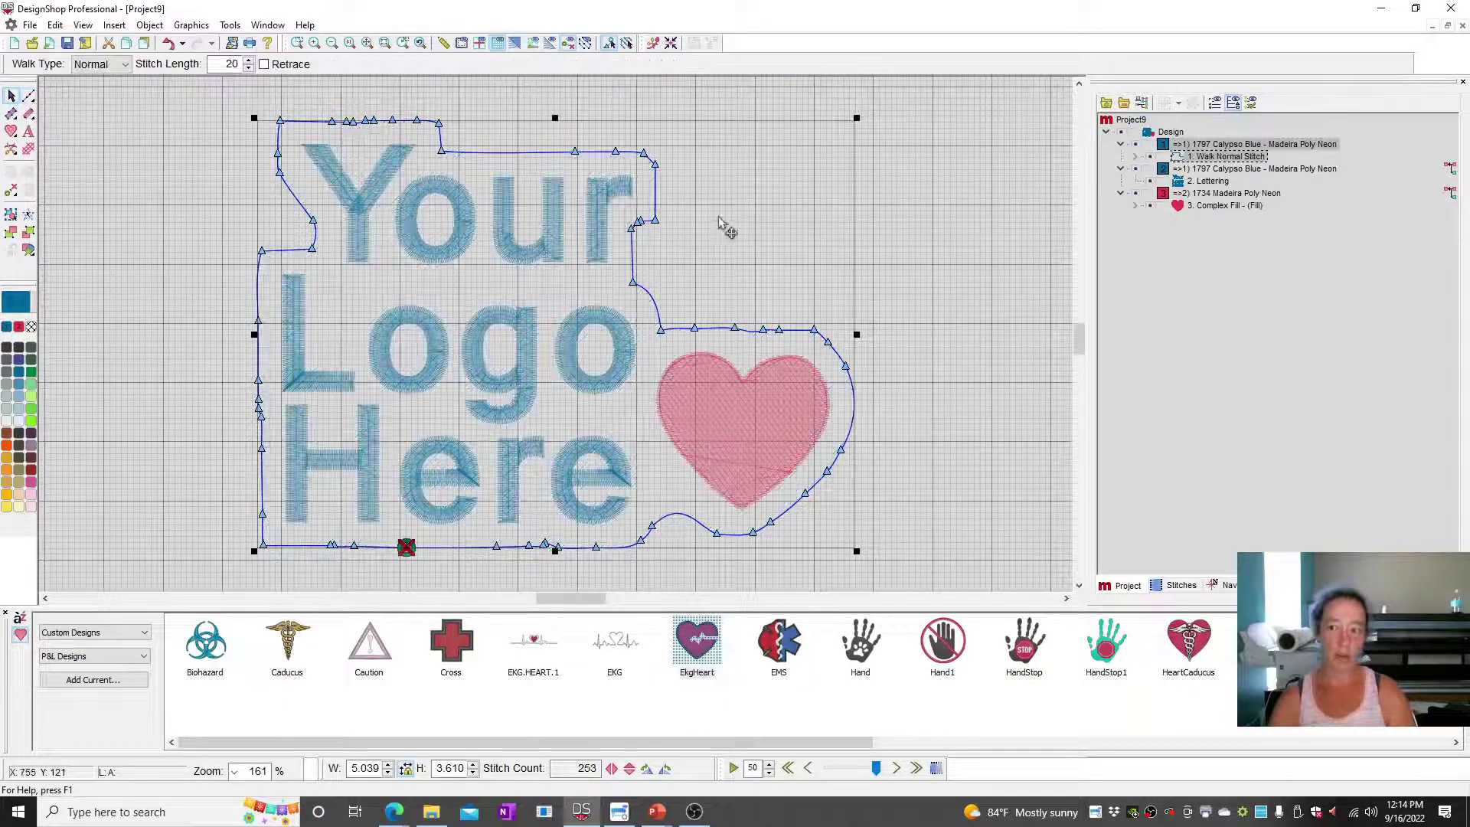
{"action": "left_click", "coordinate": [662, 275]}
{"action": "left_click", "coordinate": [633, 260]}
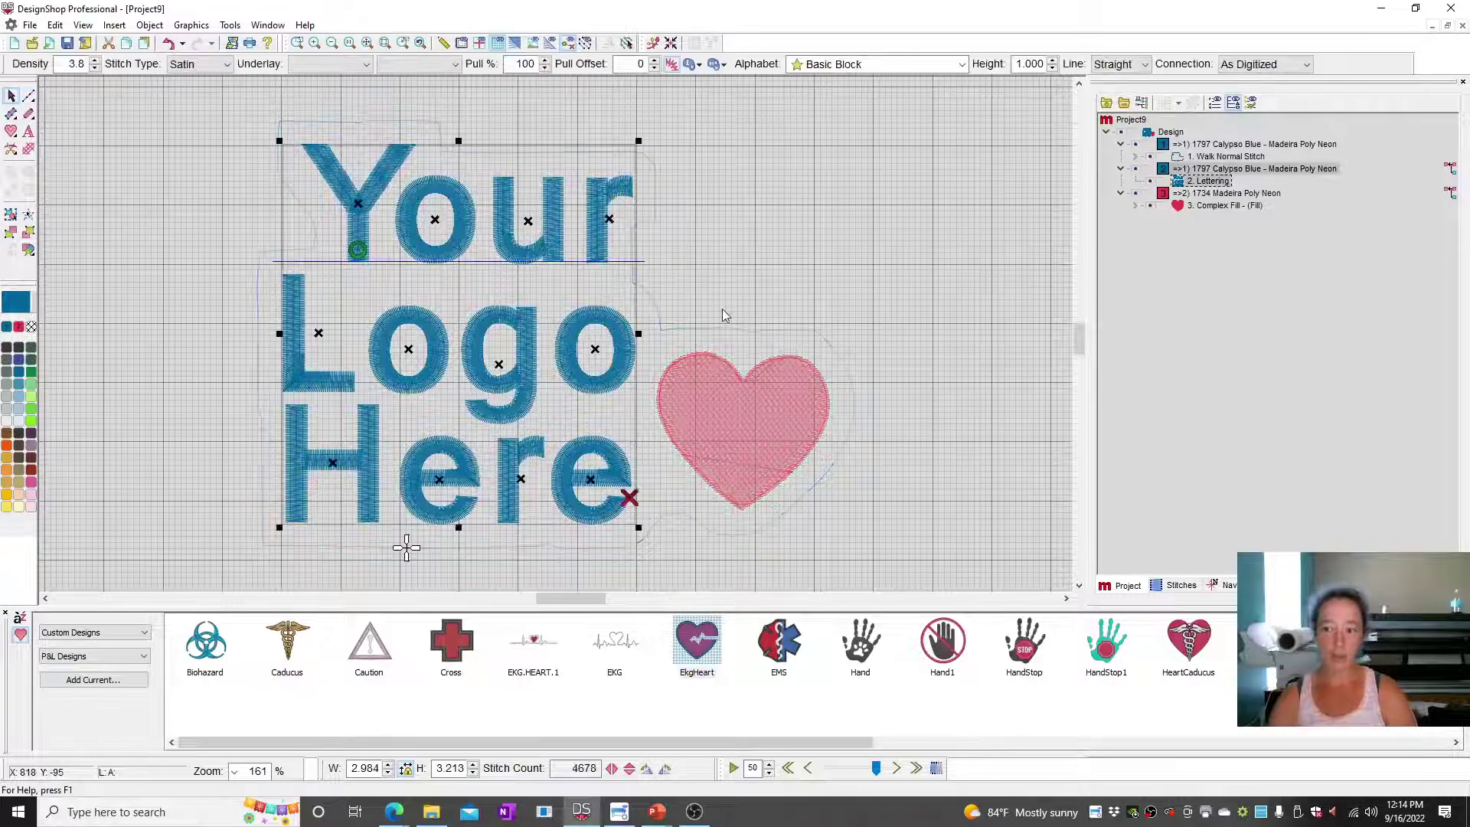
{"action": "left_click", "coordinate": [723, 310]}
{"action": "left_click", "coordinate": [751, 330]}
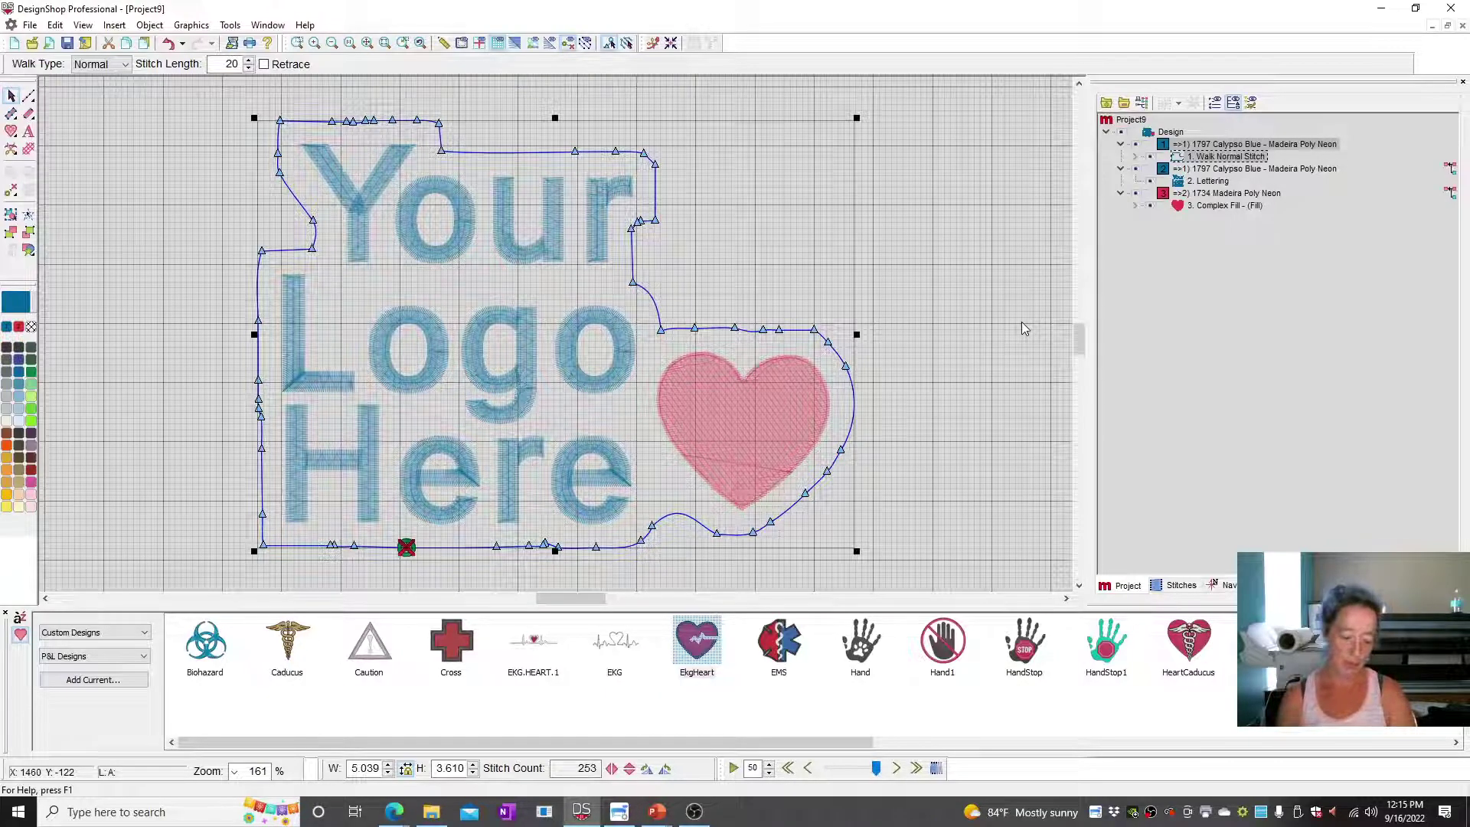
Duplicate the normal walk stitch outline as its own colour block and change the copy's walk type to Bean.
{"action": "key", "text": "ctrl+d"}
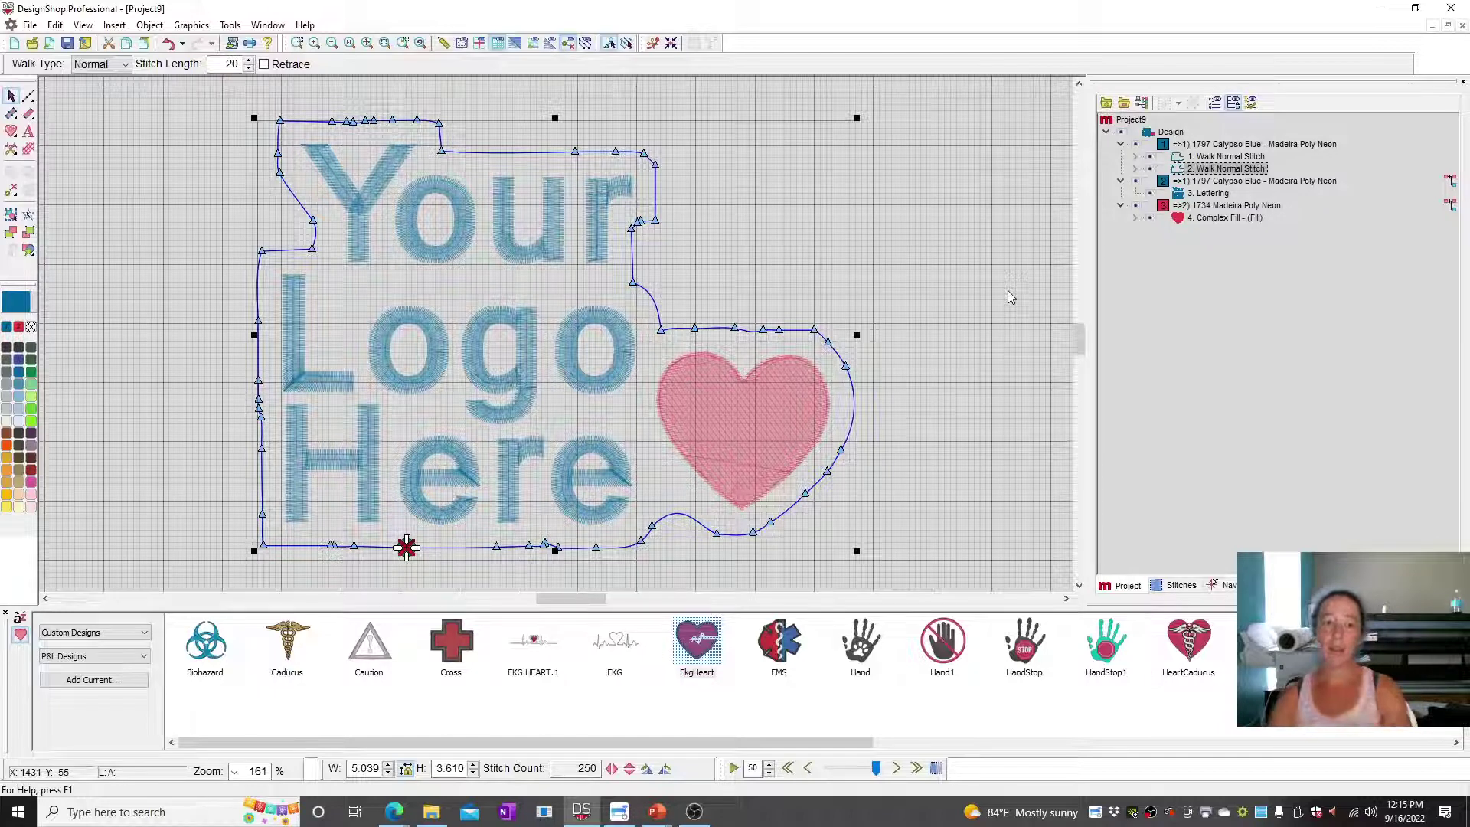
{"action": "key", "text": "ctrl+z"}
{"action": "left_click", "coordinate": [103, 64]}
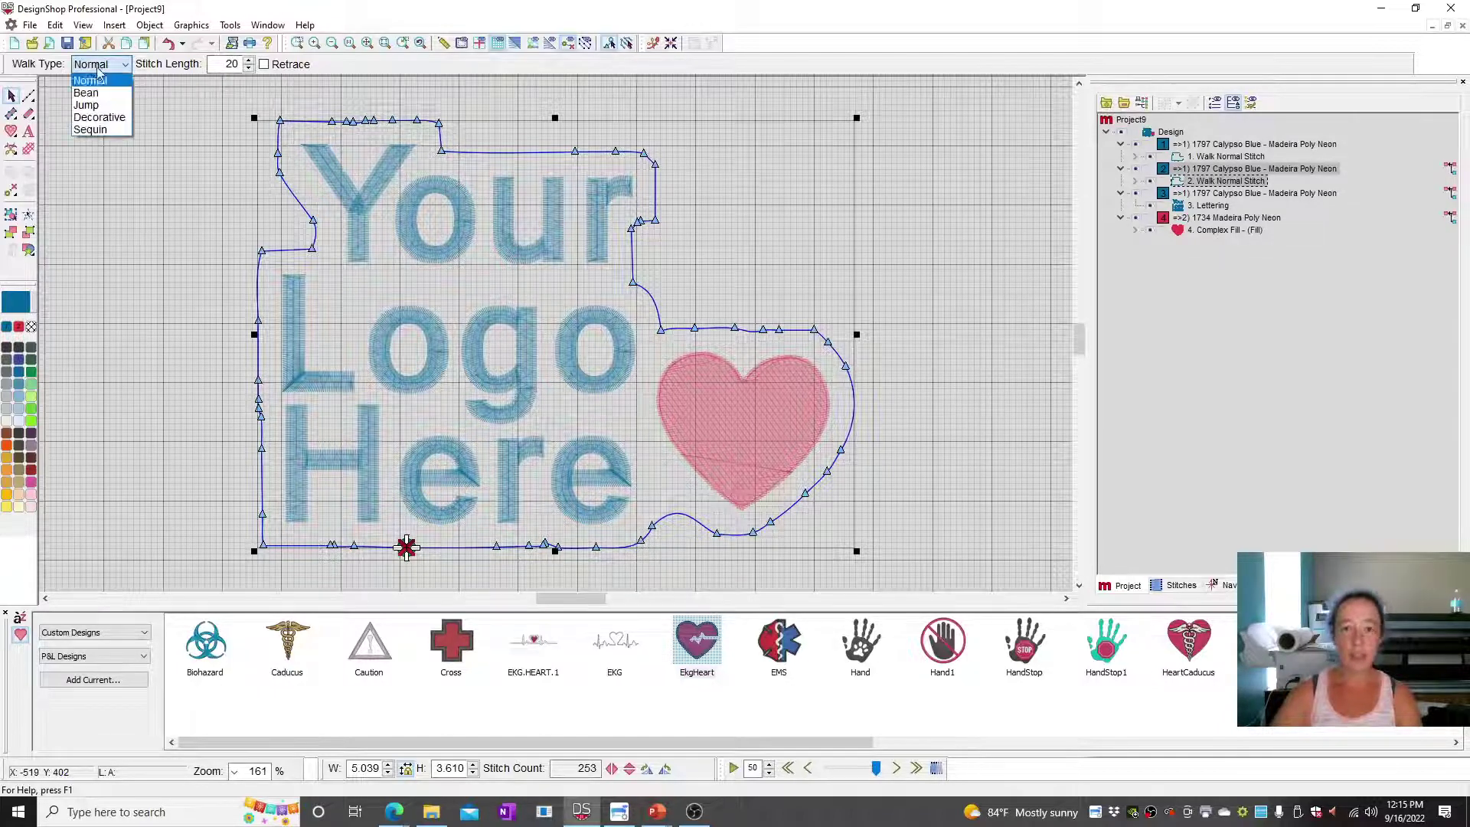
{"action": "left_click", "coordinate": [86, 93]}
{"action": "left_click", "coordinate": [981, 278]}
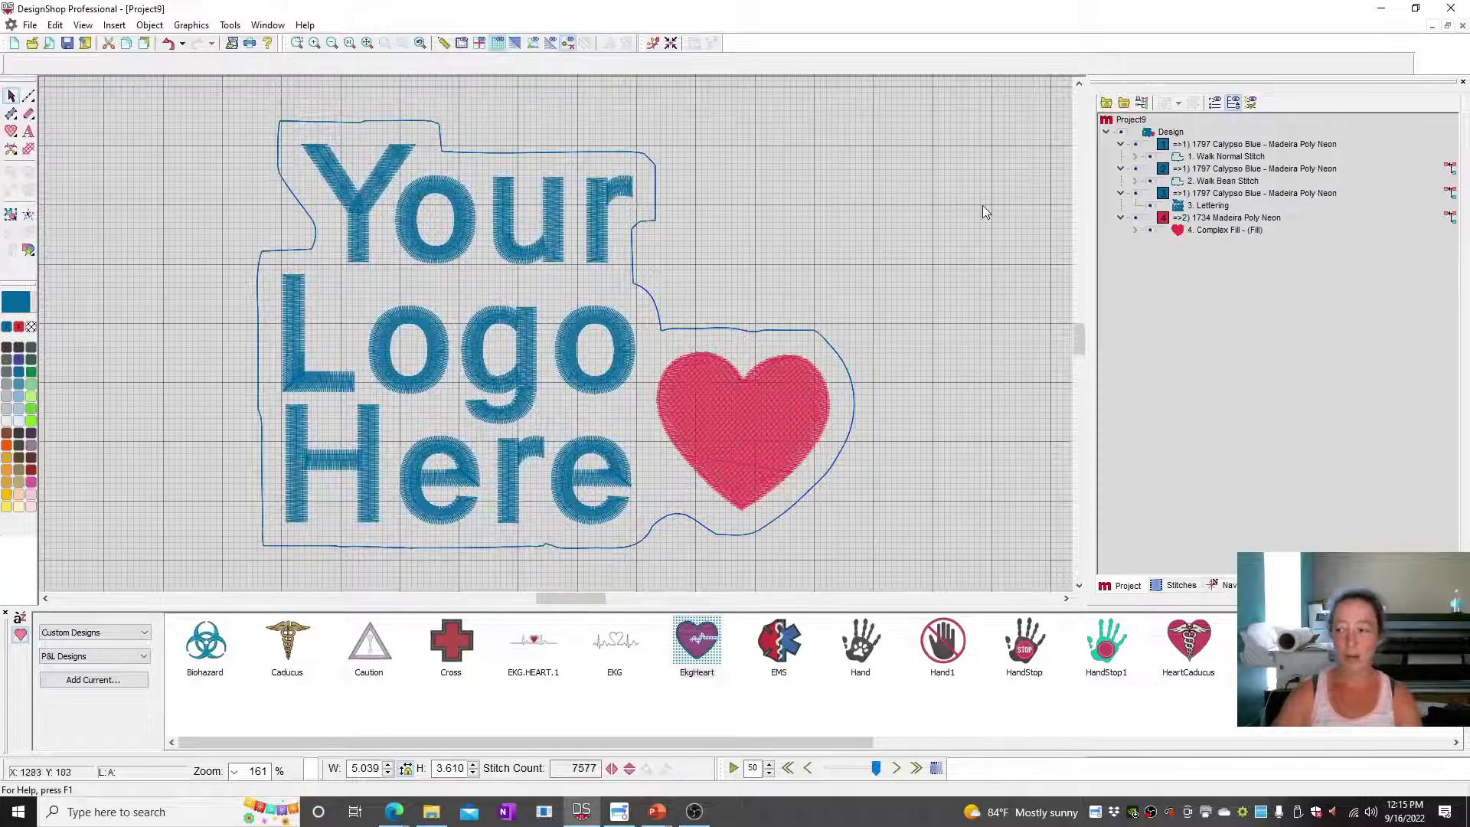
Recolour the bean stitch outline to thread 1651 Celtic Green.
{"action": "left_click", "coordinate": [1208, 187]}
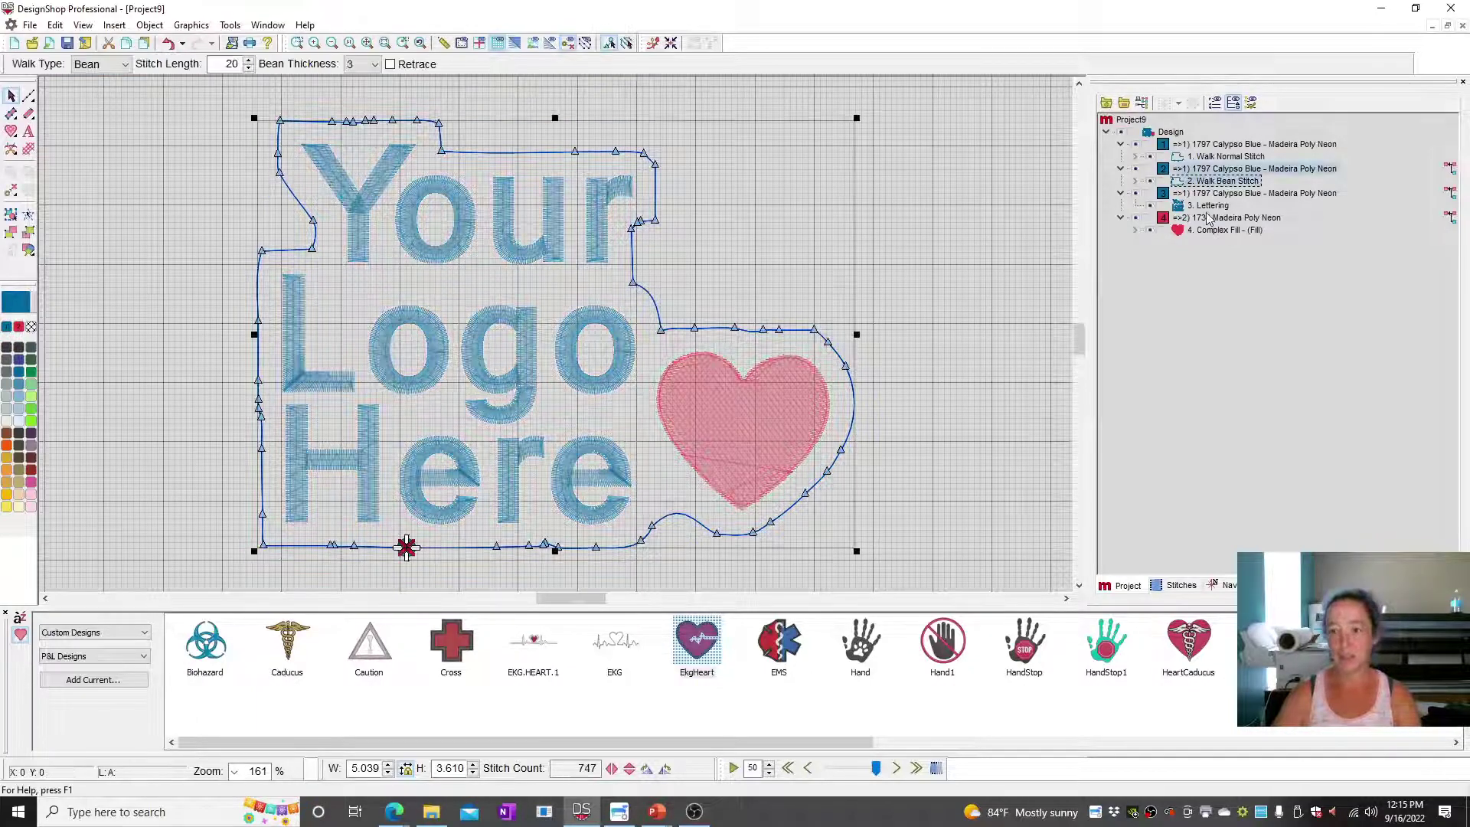
{"action": "left_click", "coordinate": [31, 375]}
{"action": "left_click", "coordinate": [947, 274]}
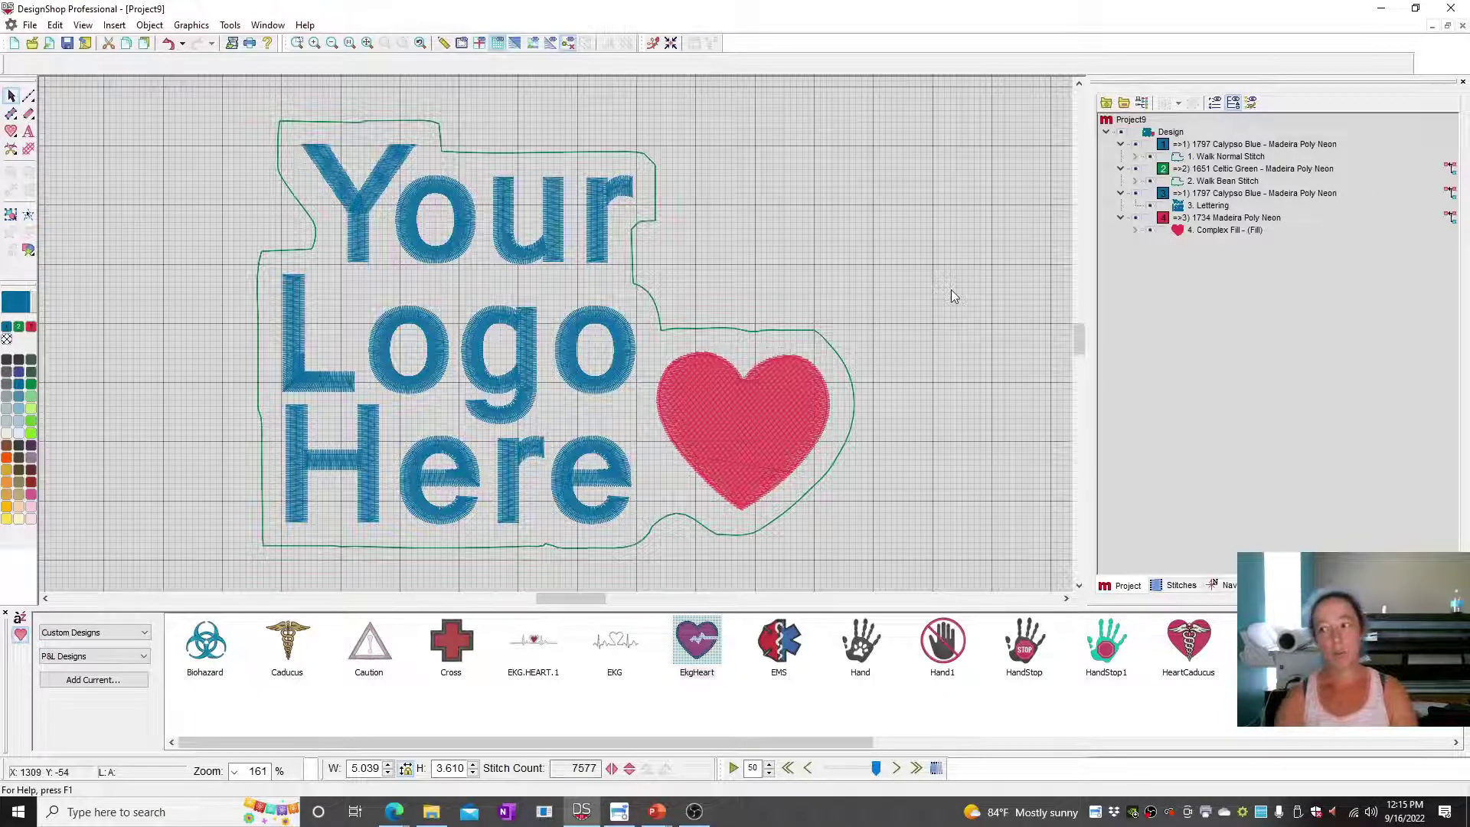
Duplicate the Celtic Green bean stitch outline and recolour the copy to thread 1850 Fluorescent.
{"action": "left_click", "coordinate": [1215, 171]}
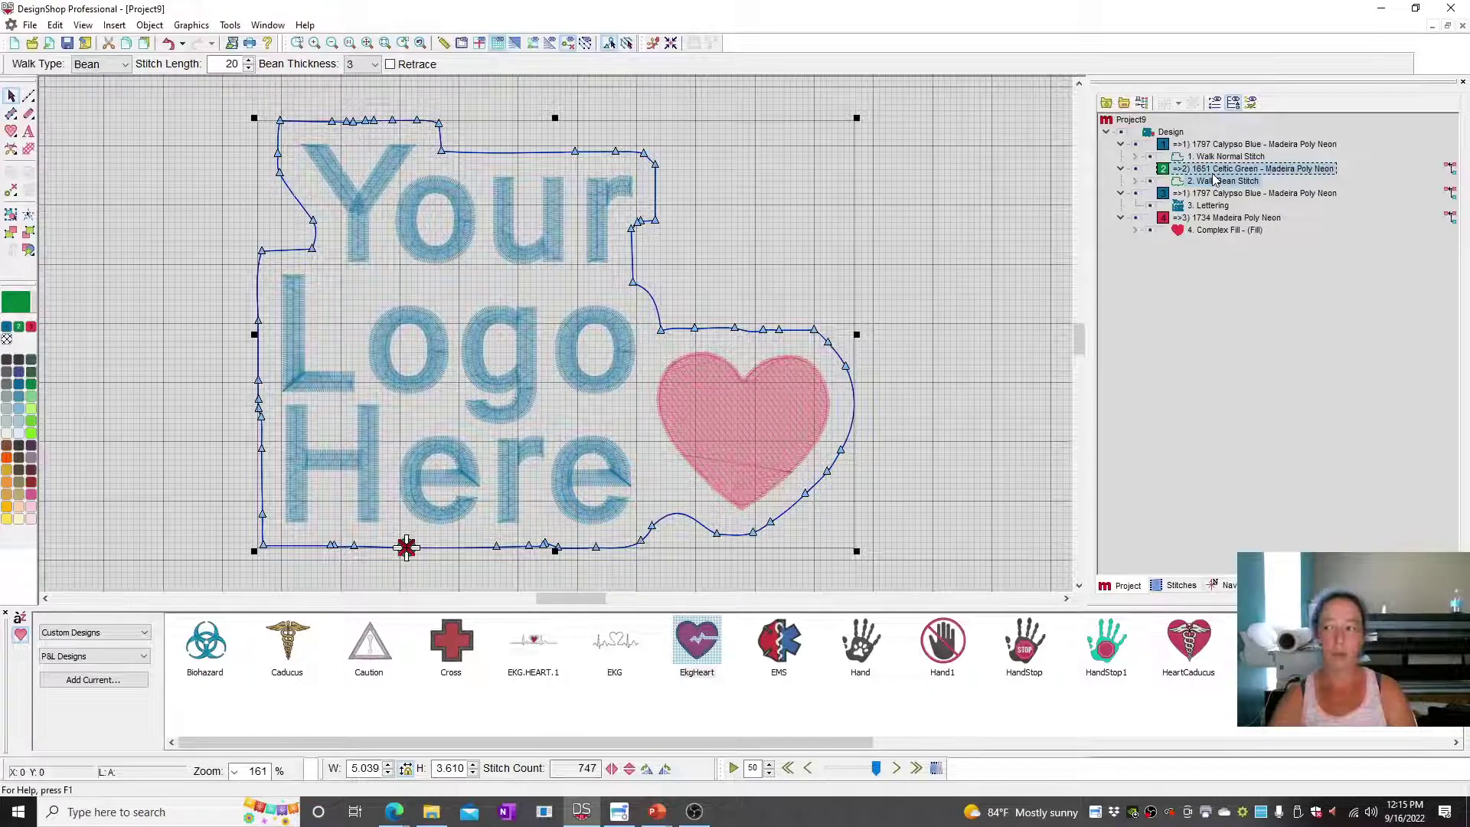
{"action": "key", "text": "ctrl+d"}
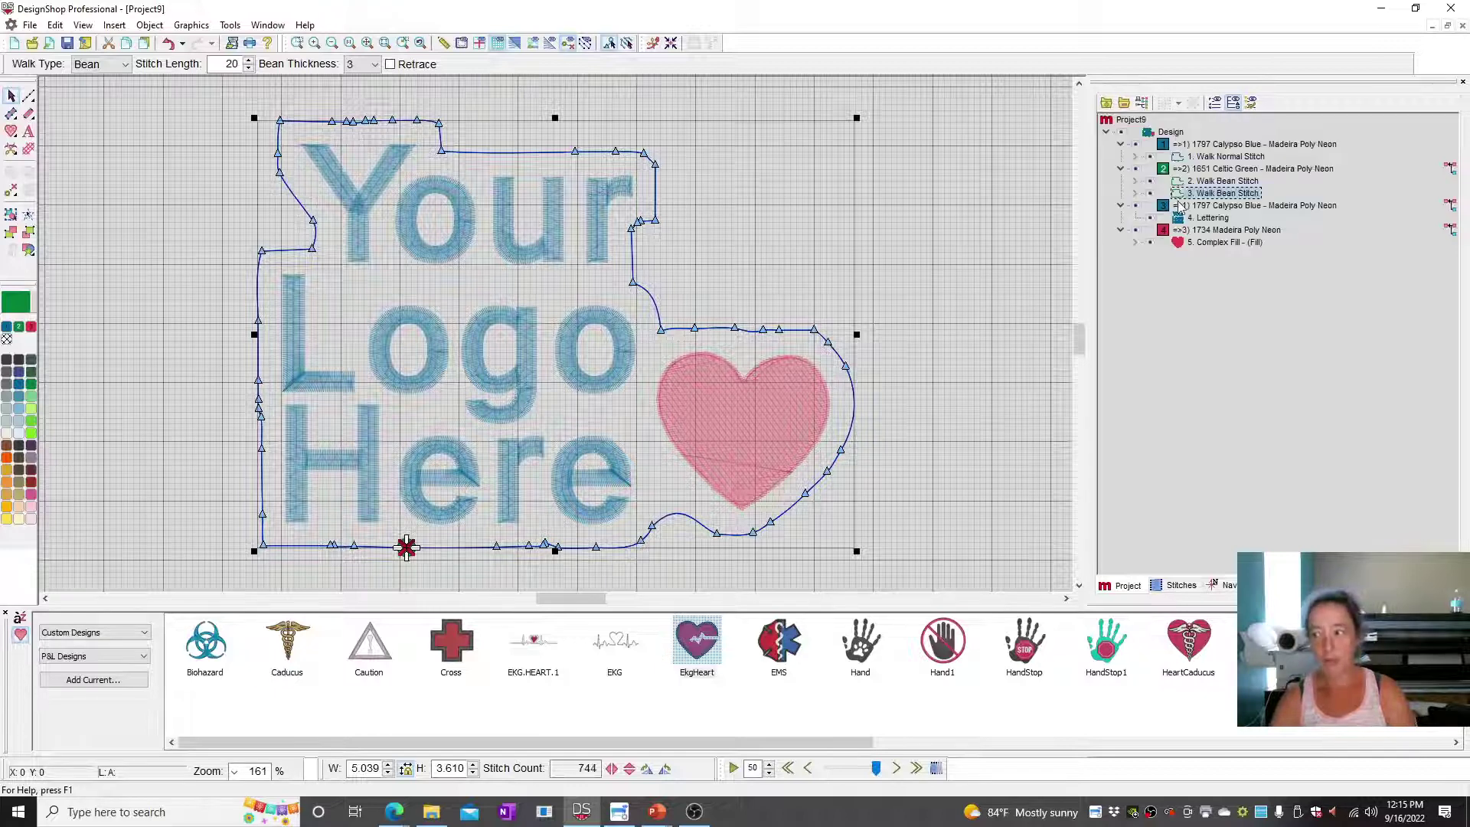
{"action": "left_click", "coordinate": [30, 421]}
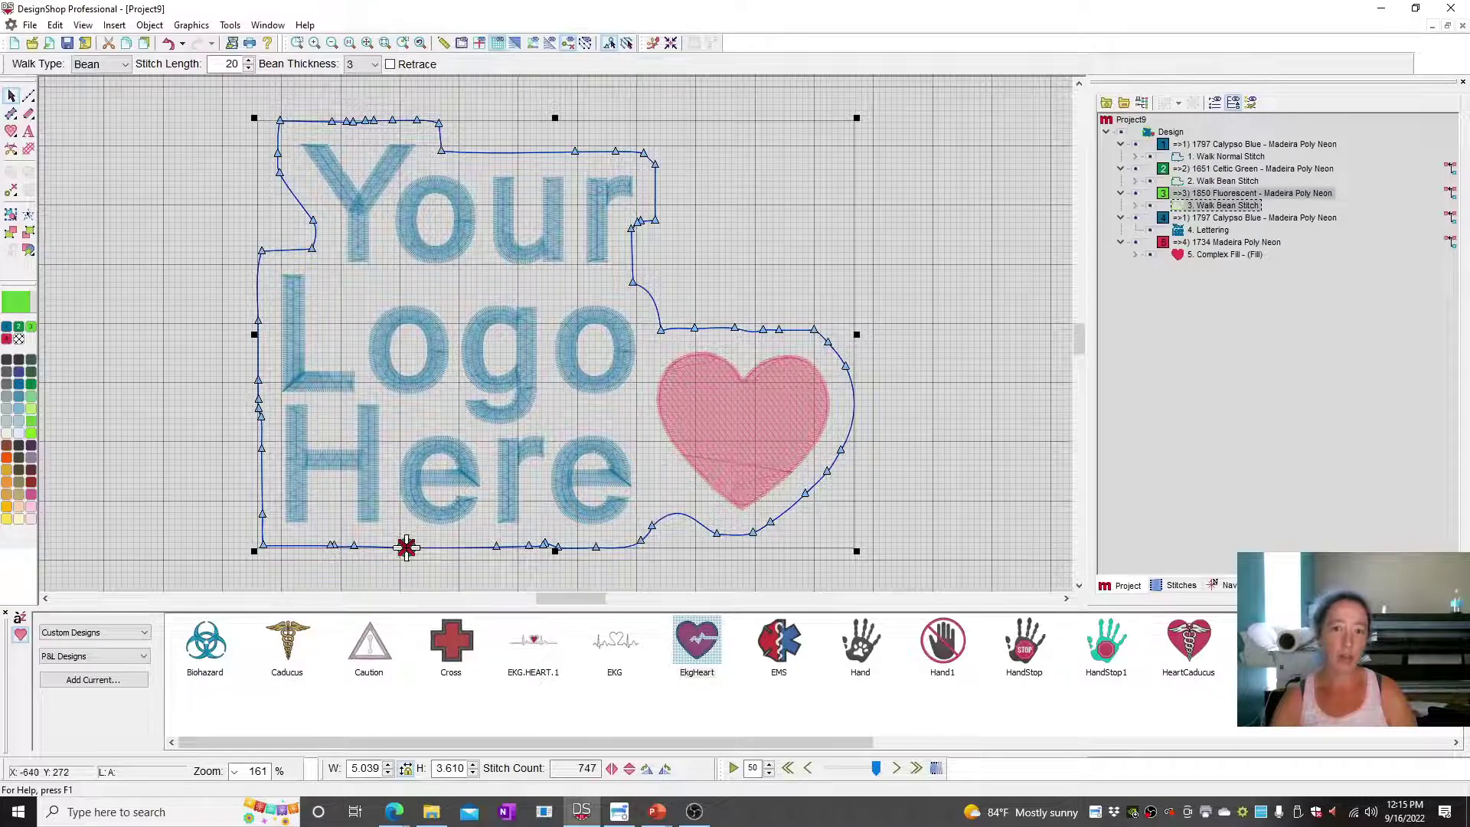
Convert the Fluorescent outline to a Single Line Center element with the Tackle stitch type and a width of 30.
{"action": "left_click", "coordinate": [32, 120]}
{"action": "left_click", "coordinate": [184, 64]}
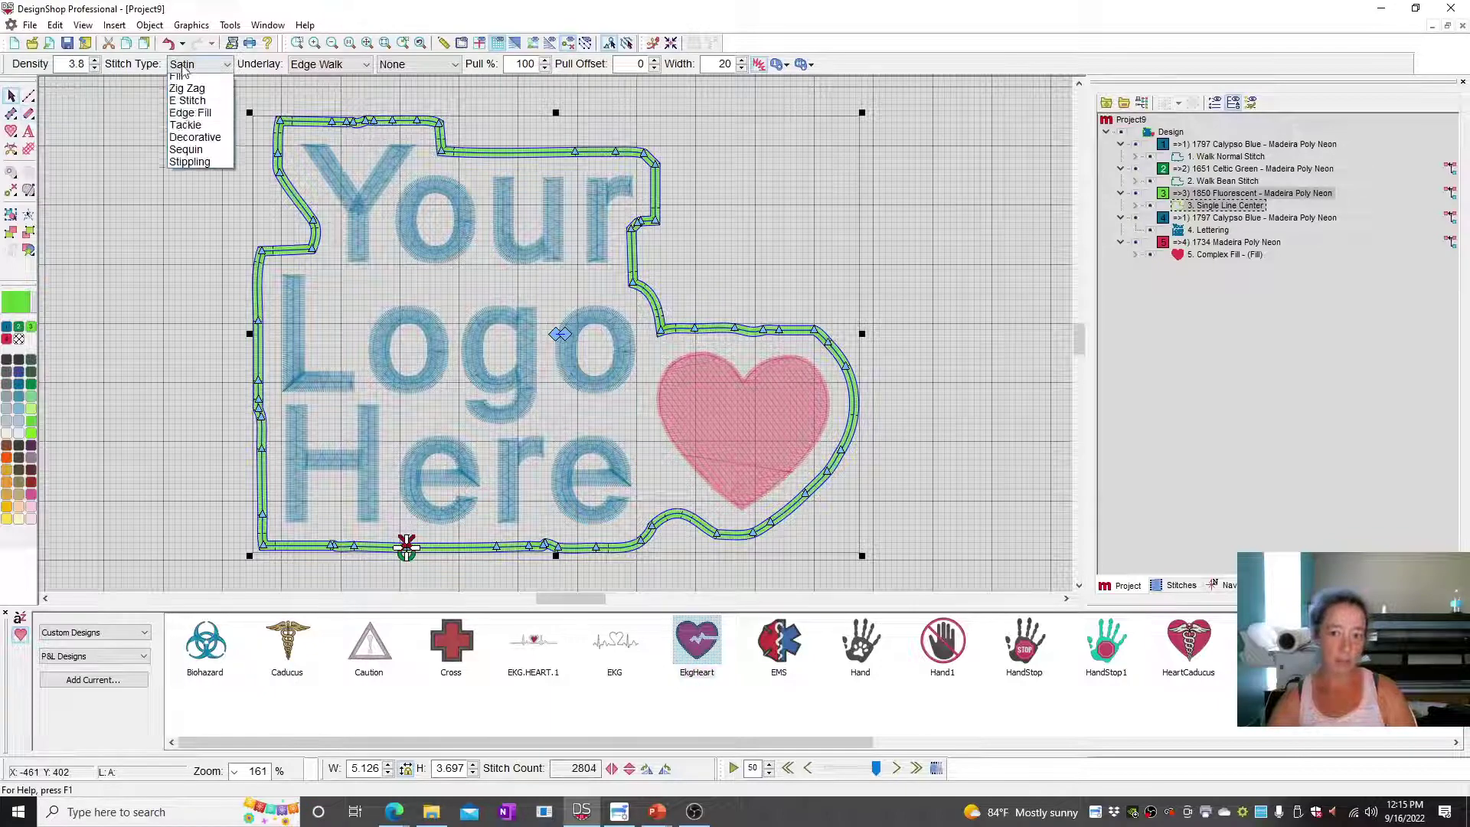
{"action": "left_click", "coordinate": [192, 138]}
{"action": "double_click", "coordinate": [723, 63]}
{"action": "type", "text": "30"}
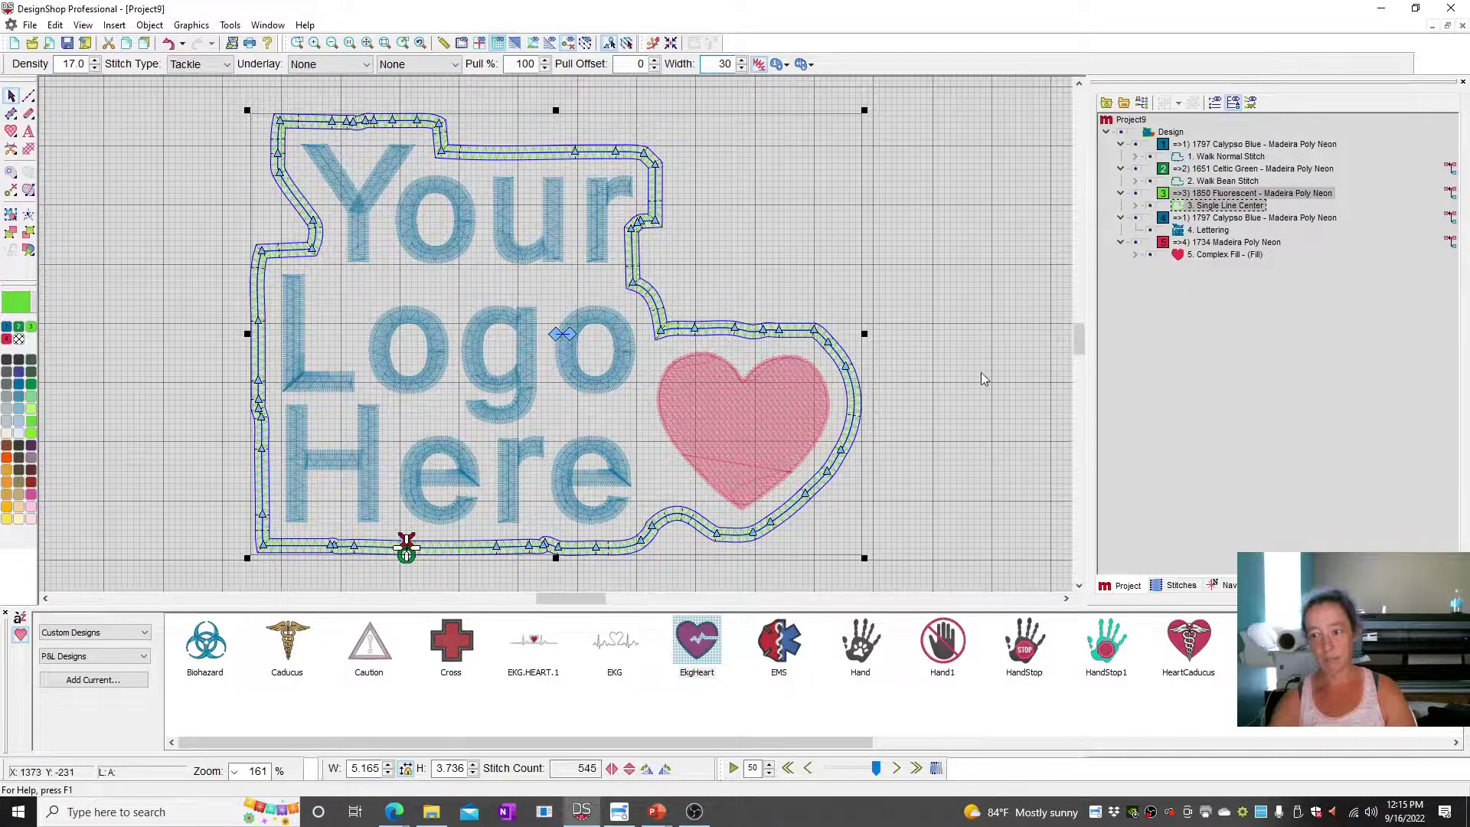
{"action": "key", "text": "Return"}
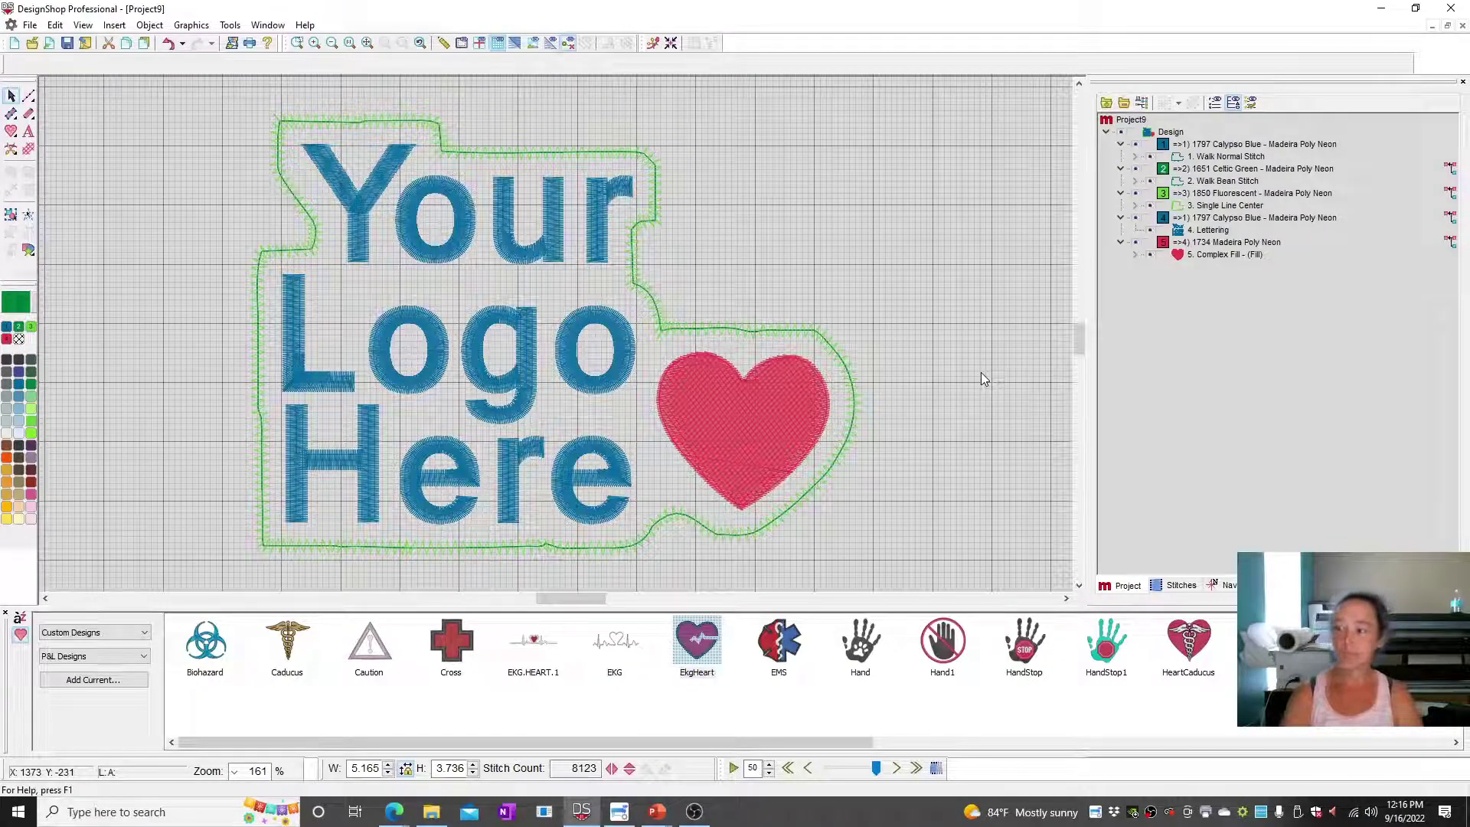
Copy the Fluorescent tackle outline and paste it after the heart fill at the end of the sewing order.
{"action": "left_click", "coordinate": [1206, 243]}
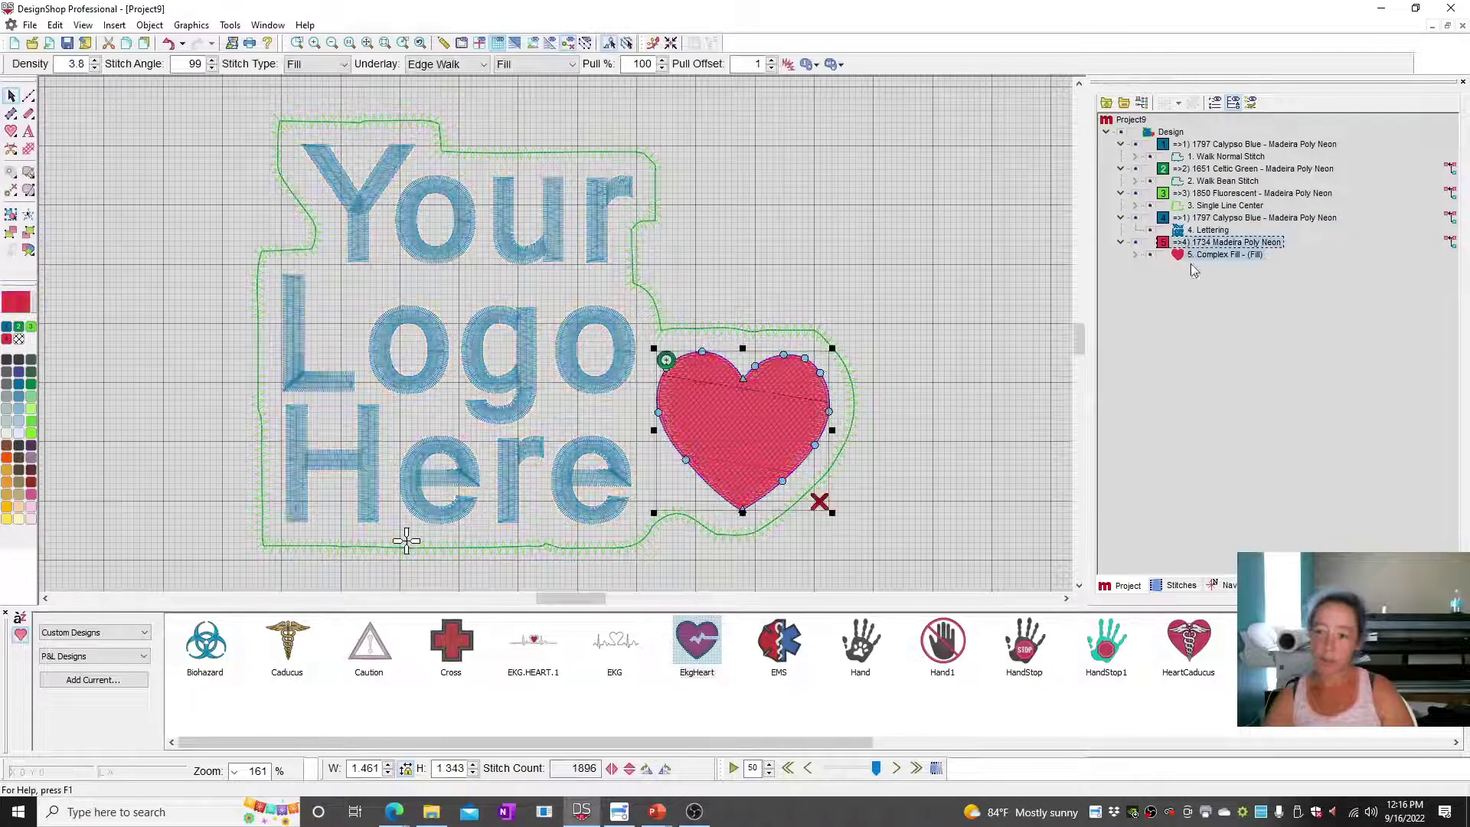
{"action": "left_click", "coordinate": [915, 383]}
{"action": "left_click", "coordinate": [1192, 206]}
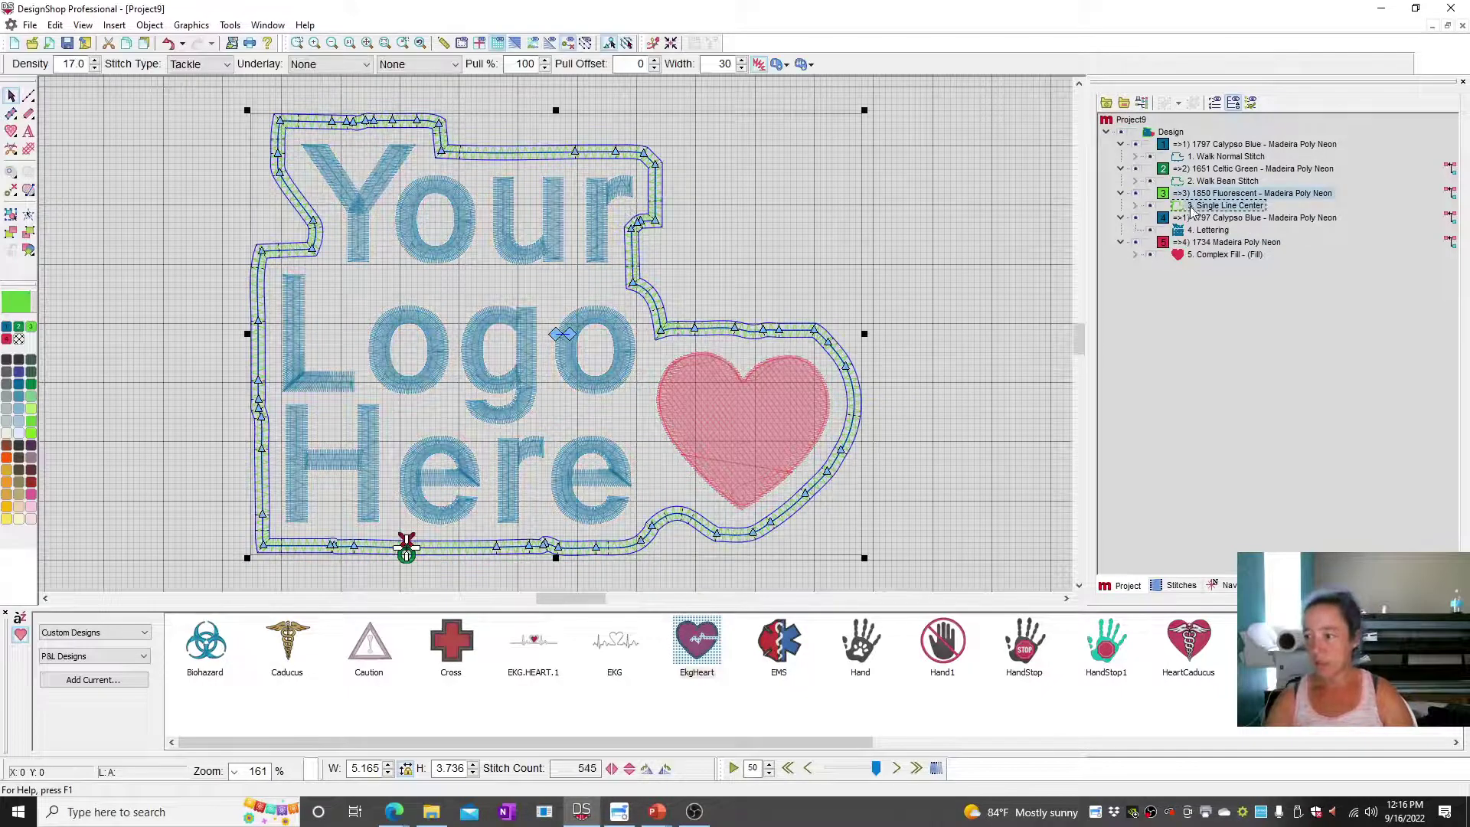
{"action": "left_click", "coordinate": [1208, 230]}
{"action": "left_click", "coordinate": [1202, 243]}
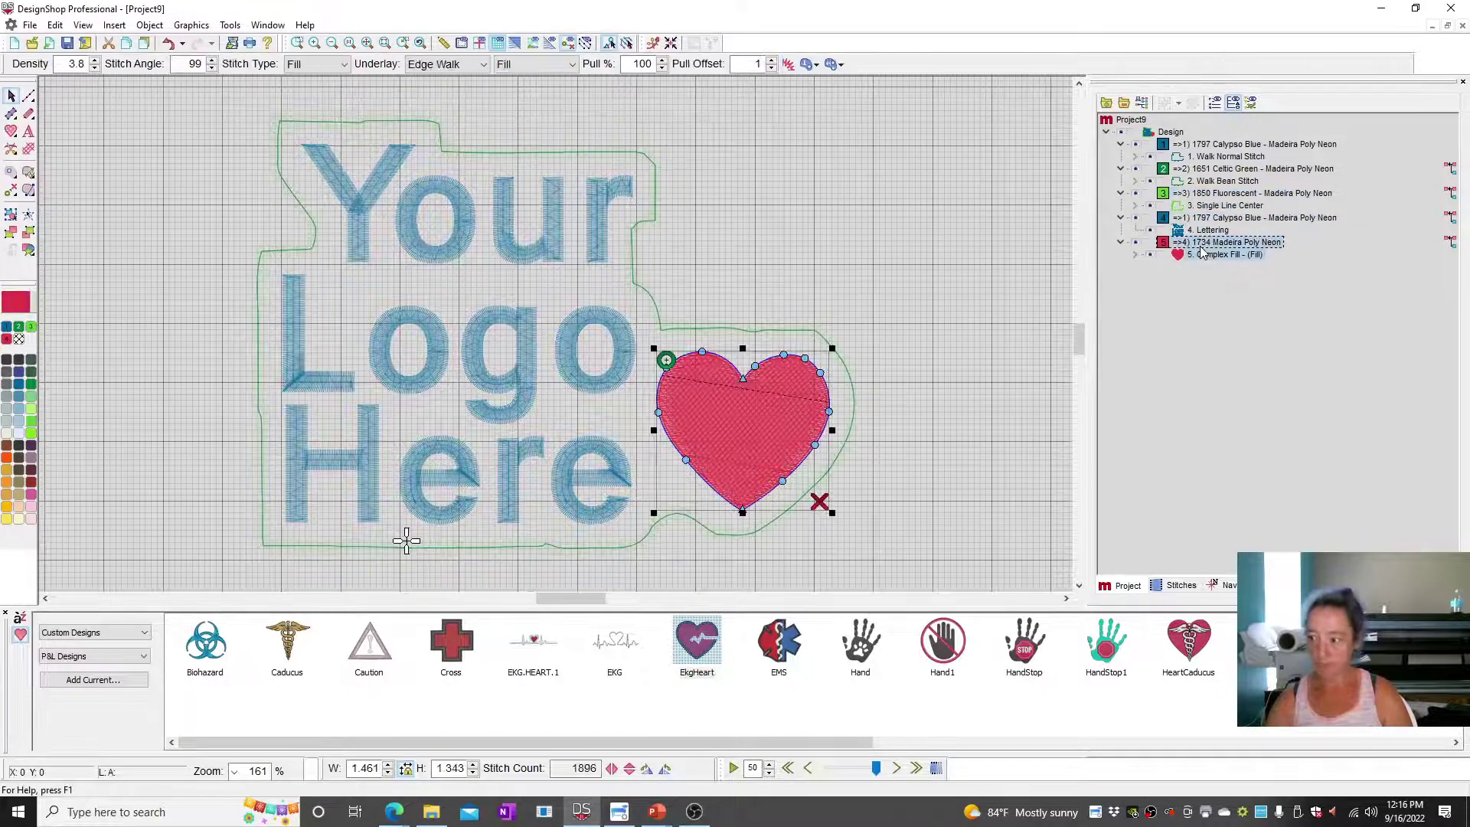
{"action": "key", "text": "ctrl+v"}
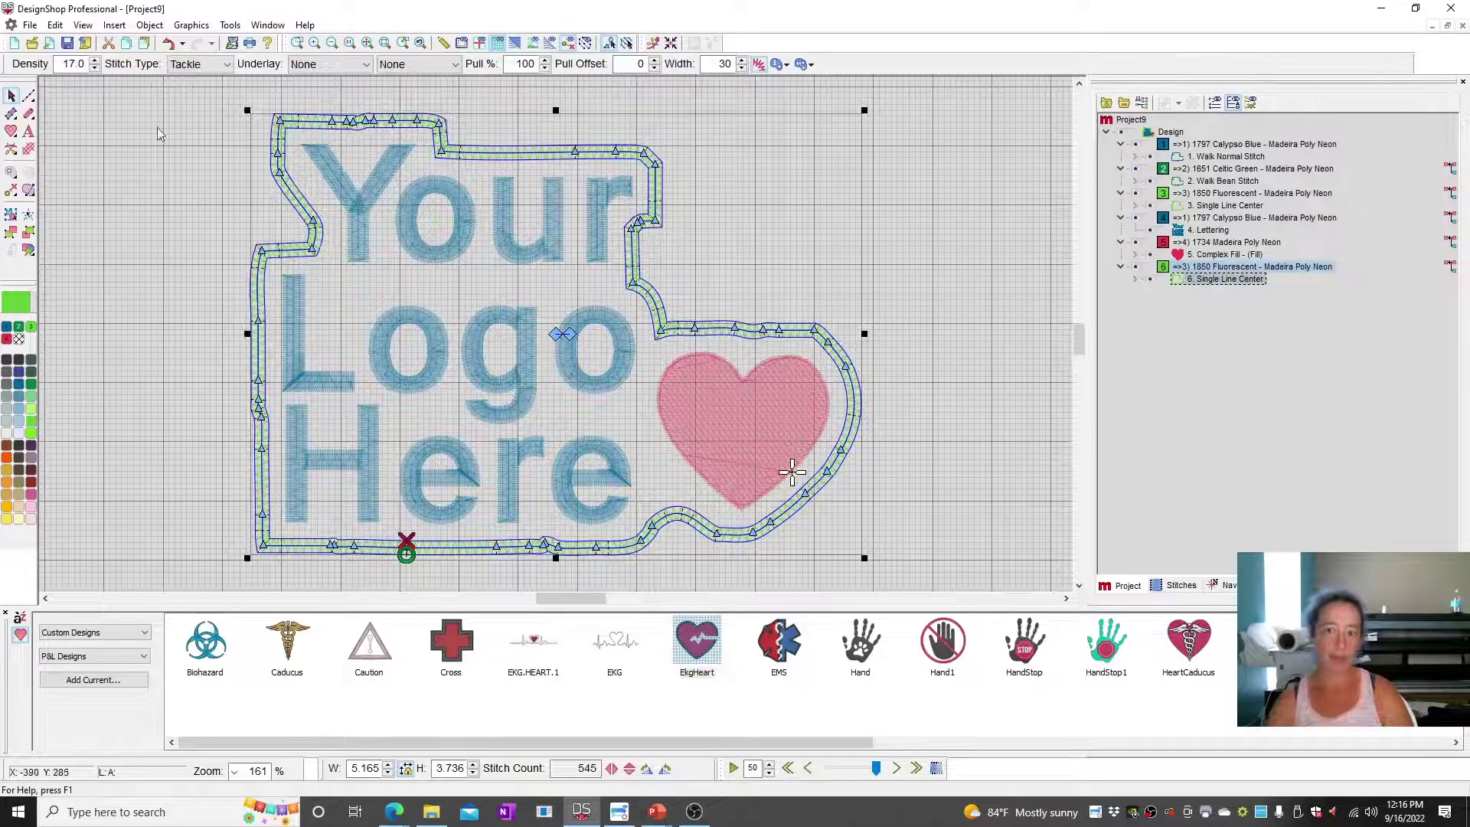
Change the pasted outline's stitch type to Satin and set its width to 45.
{"action": "left_click", "coordinate": [192, 64]}
{"action": "left_click", "coordinate": [188, 81]}
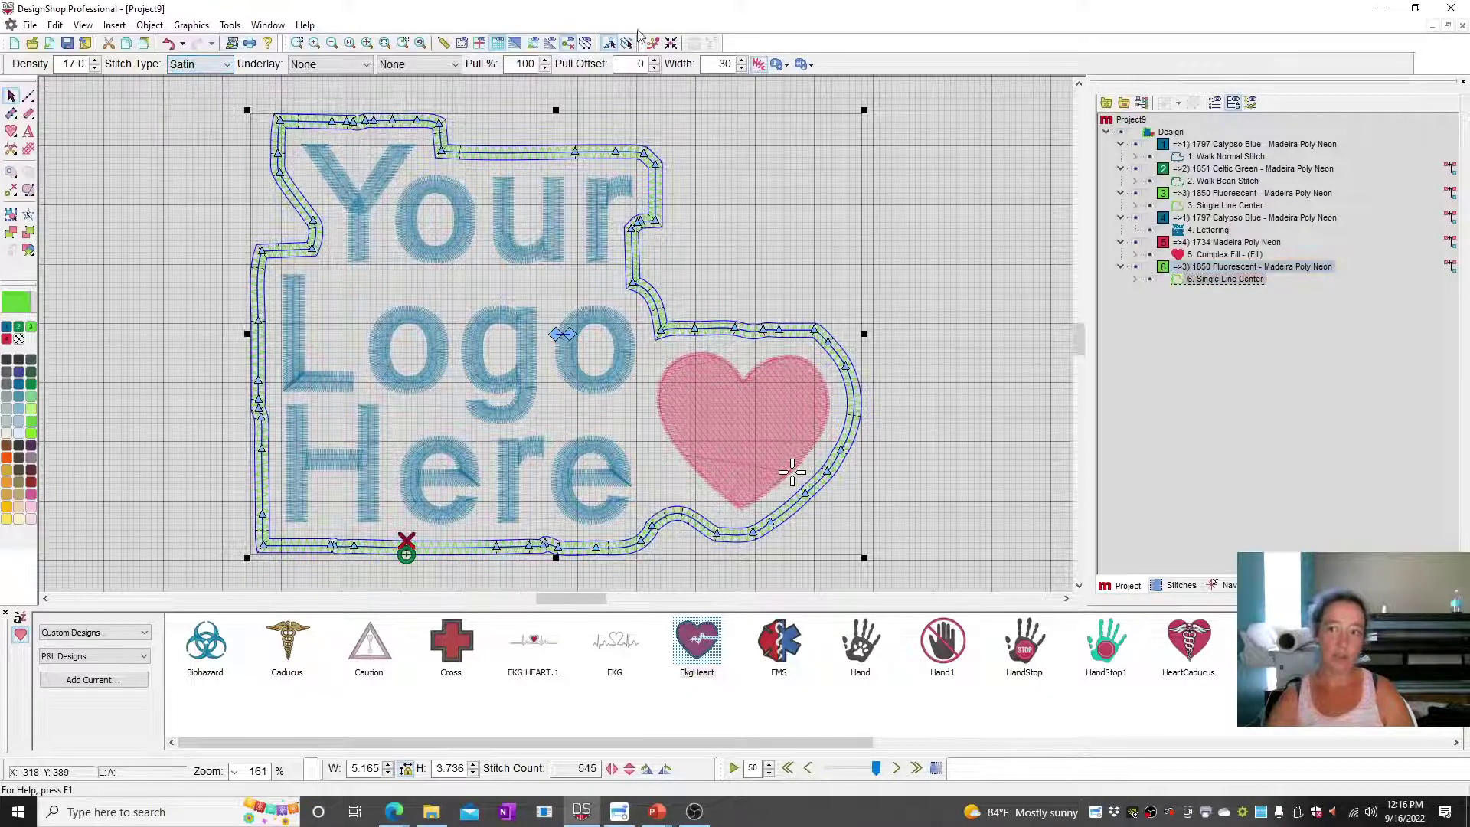
{"action": "left_click_drag", "start_coordinate": [733, 64], "coordinate": [703, 61]}
{"action": "type", "text": "45"}
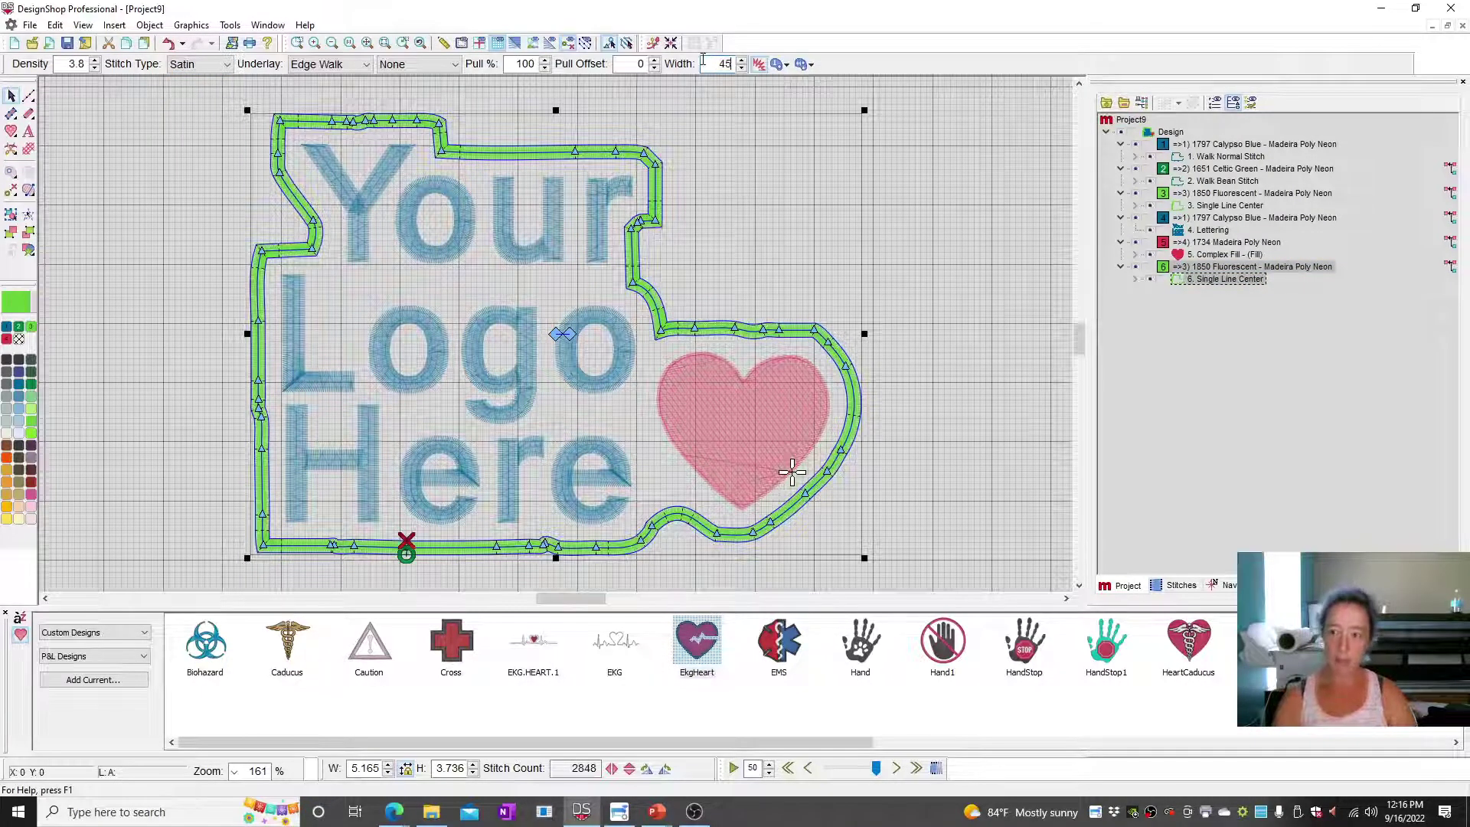
{"action": "key", "text": "Return"}
{"action": "left_click", "coordinate": [926, 307]}
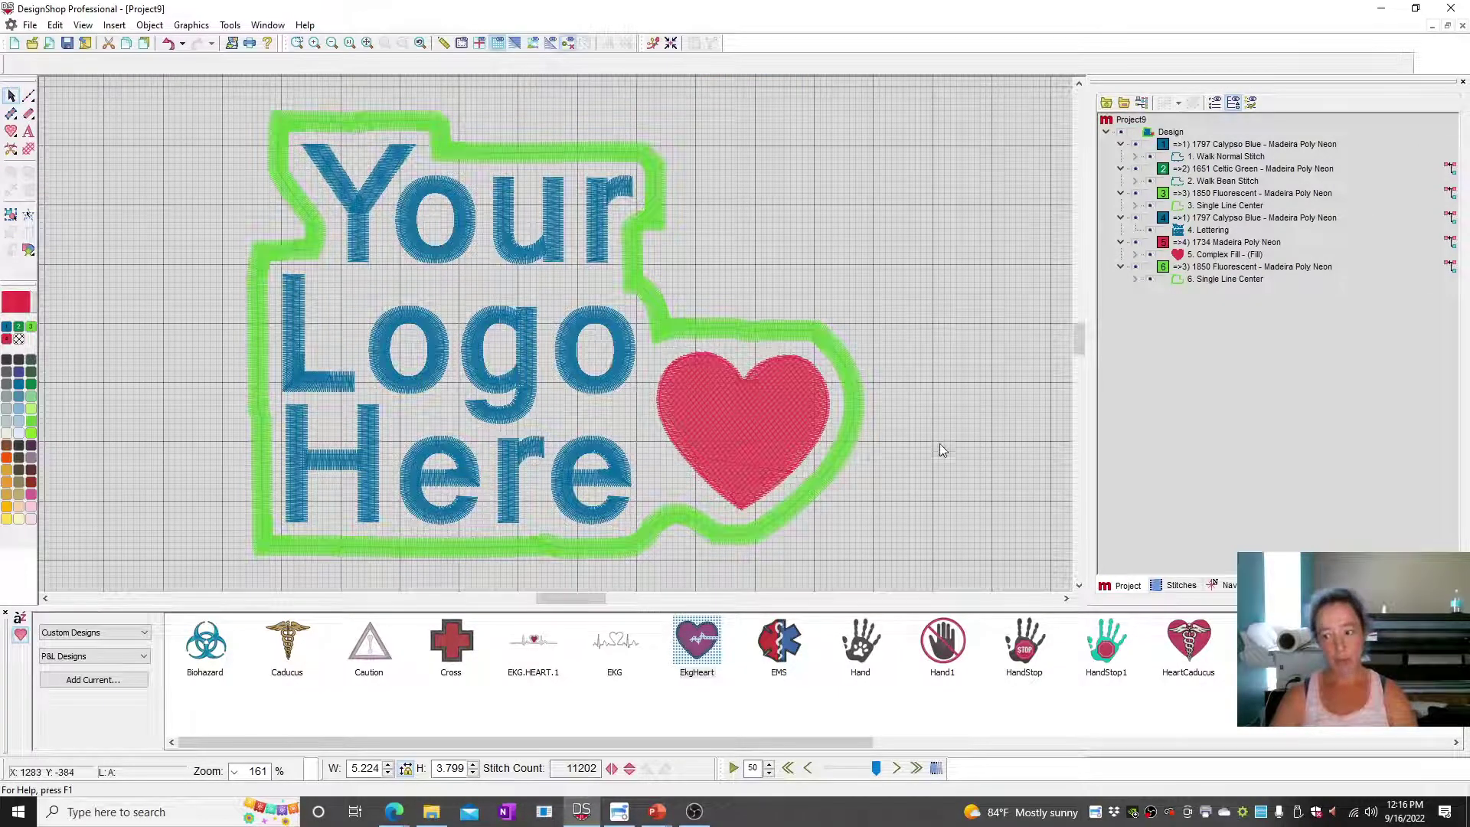
Turn on the 3D stitch view and display the hoop around the design centred on the origin.
{"action": "left_click", "coordinate": [515, 43]}
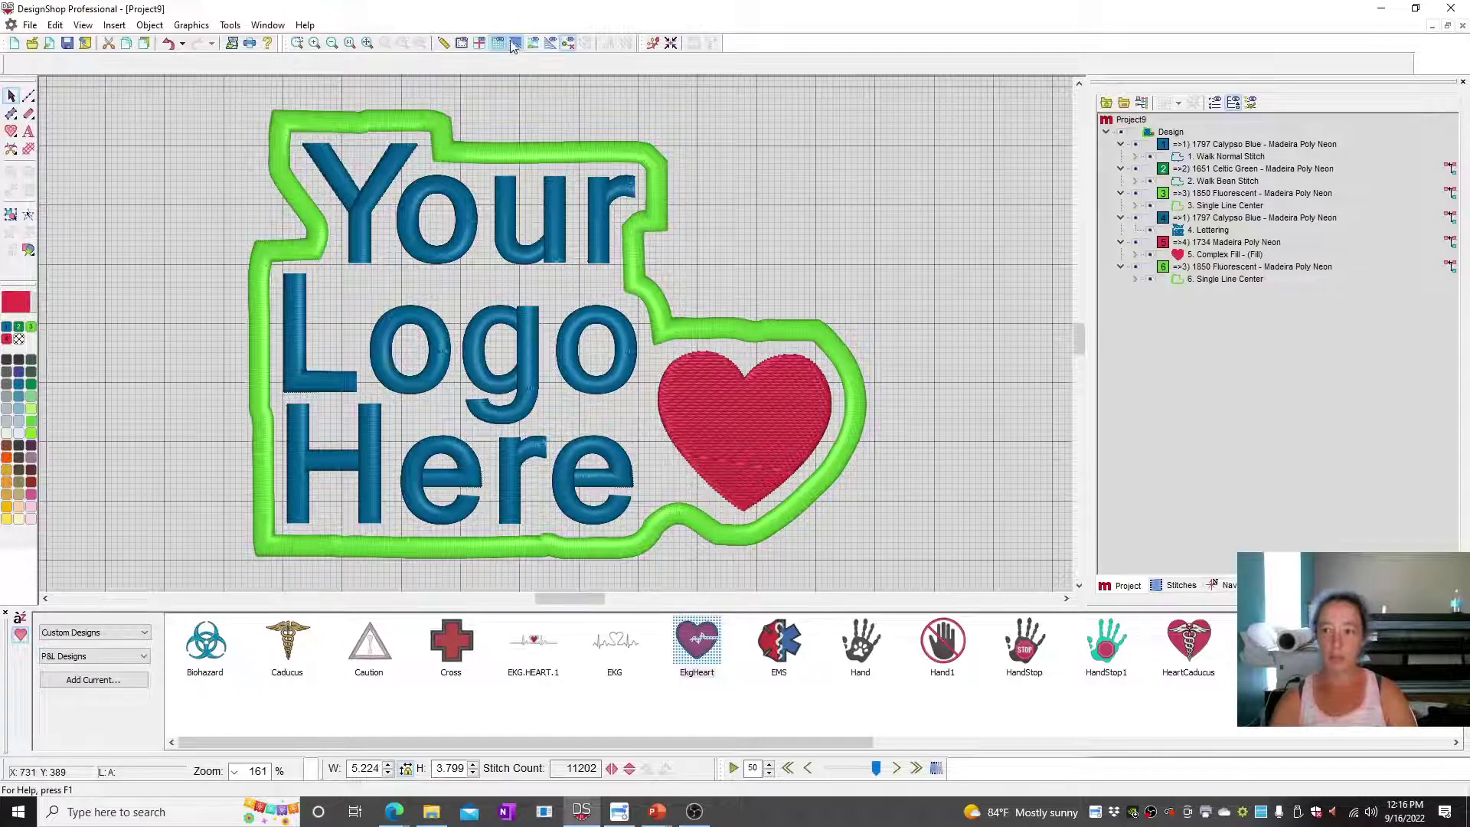
{"action": "left_click", "coordinate": [671, 44]}
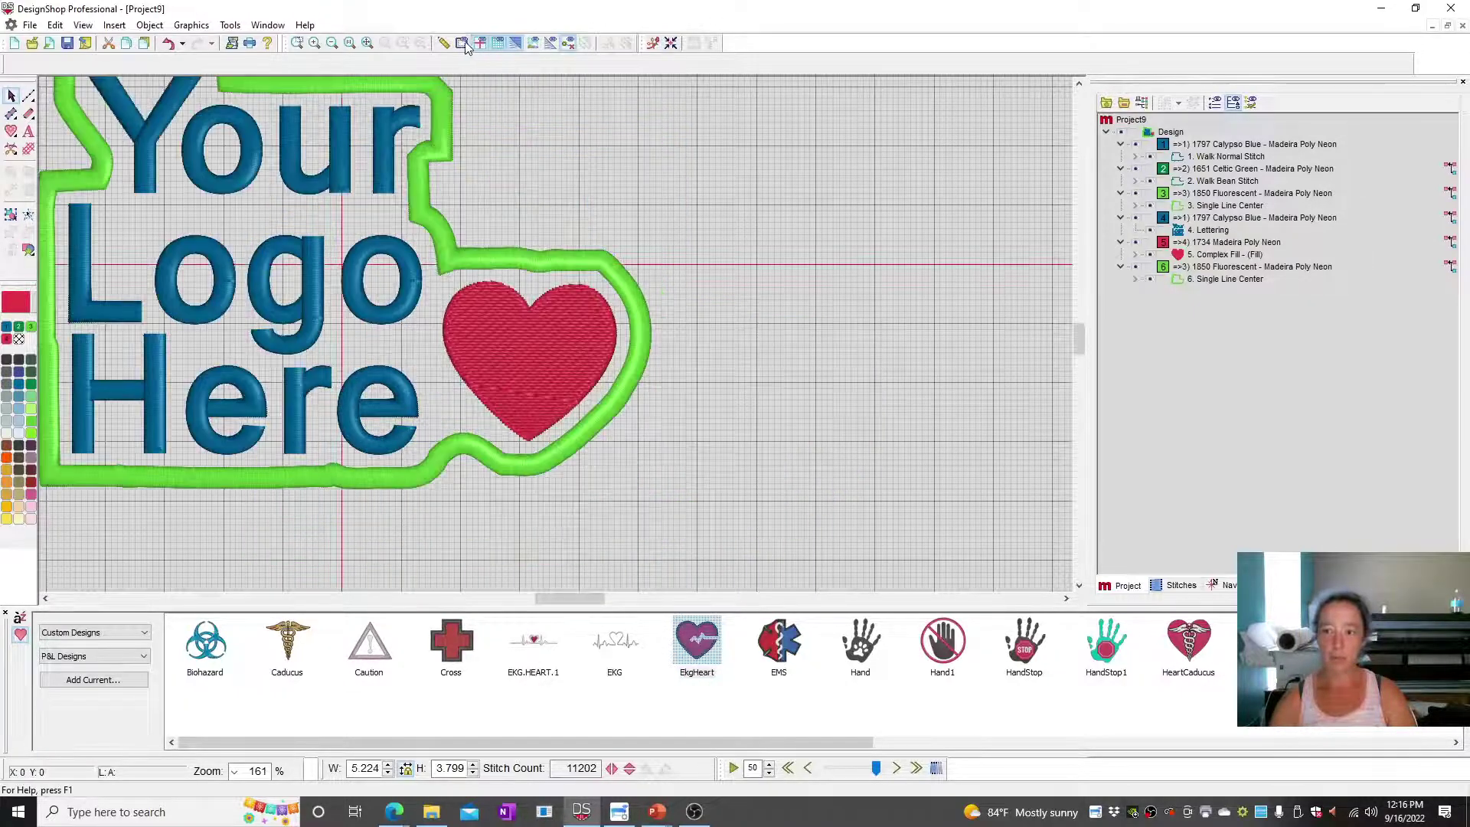
{"action": "left_click", "coordinate": [462, 43]}
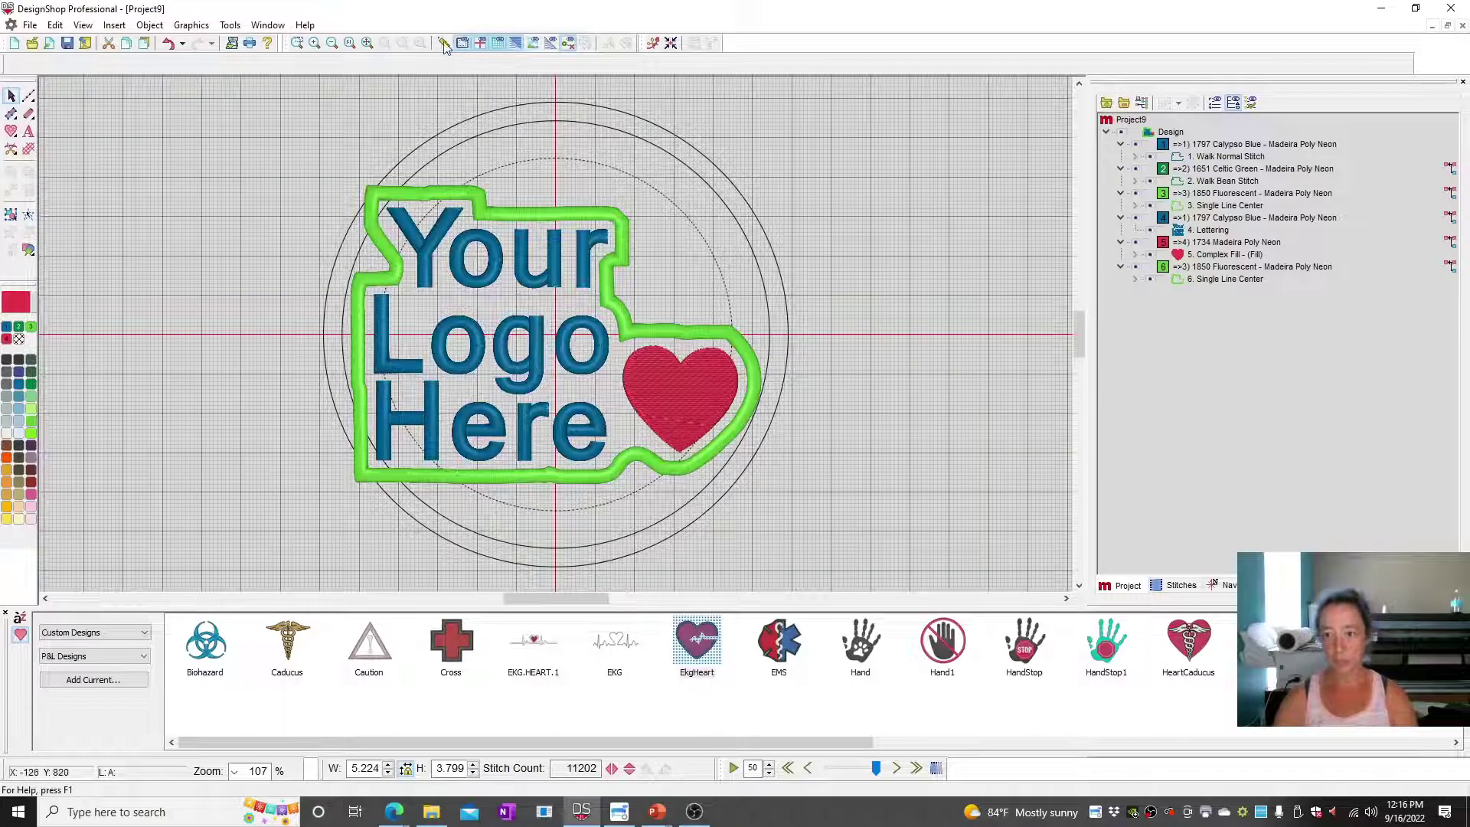
Set the hoop to Rect (14.25 x 11.75 in.) in the Hoop Manager and apply it.
{"action": "left_click", "coordinate": [480, 43]}
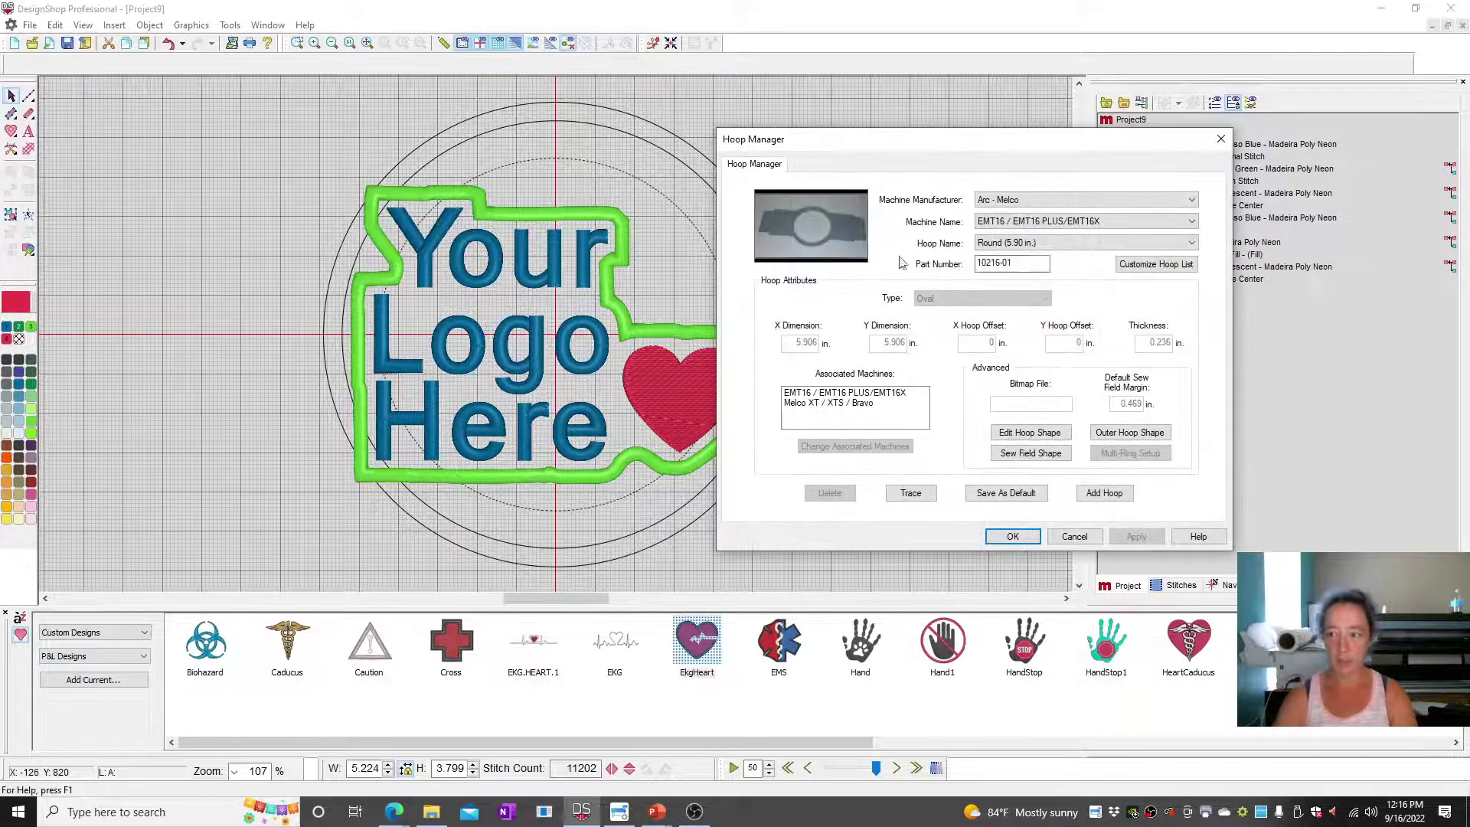
{"action": "left_click", "coordinate": [1035, 243]}
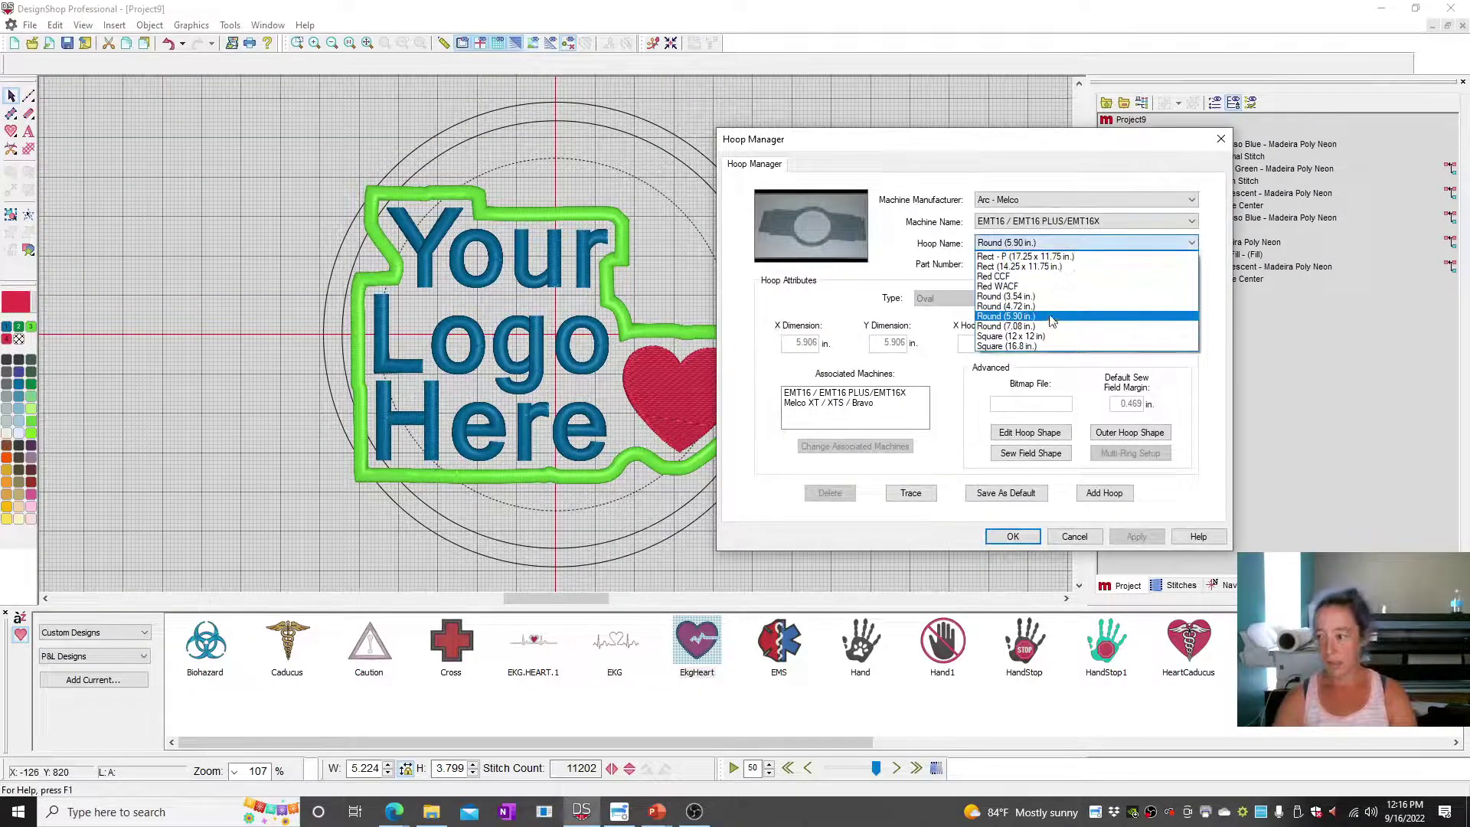
{"action": "left_click", "coordinate": [1011, 326]}
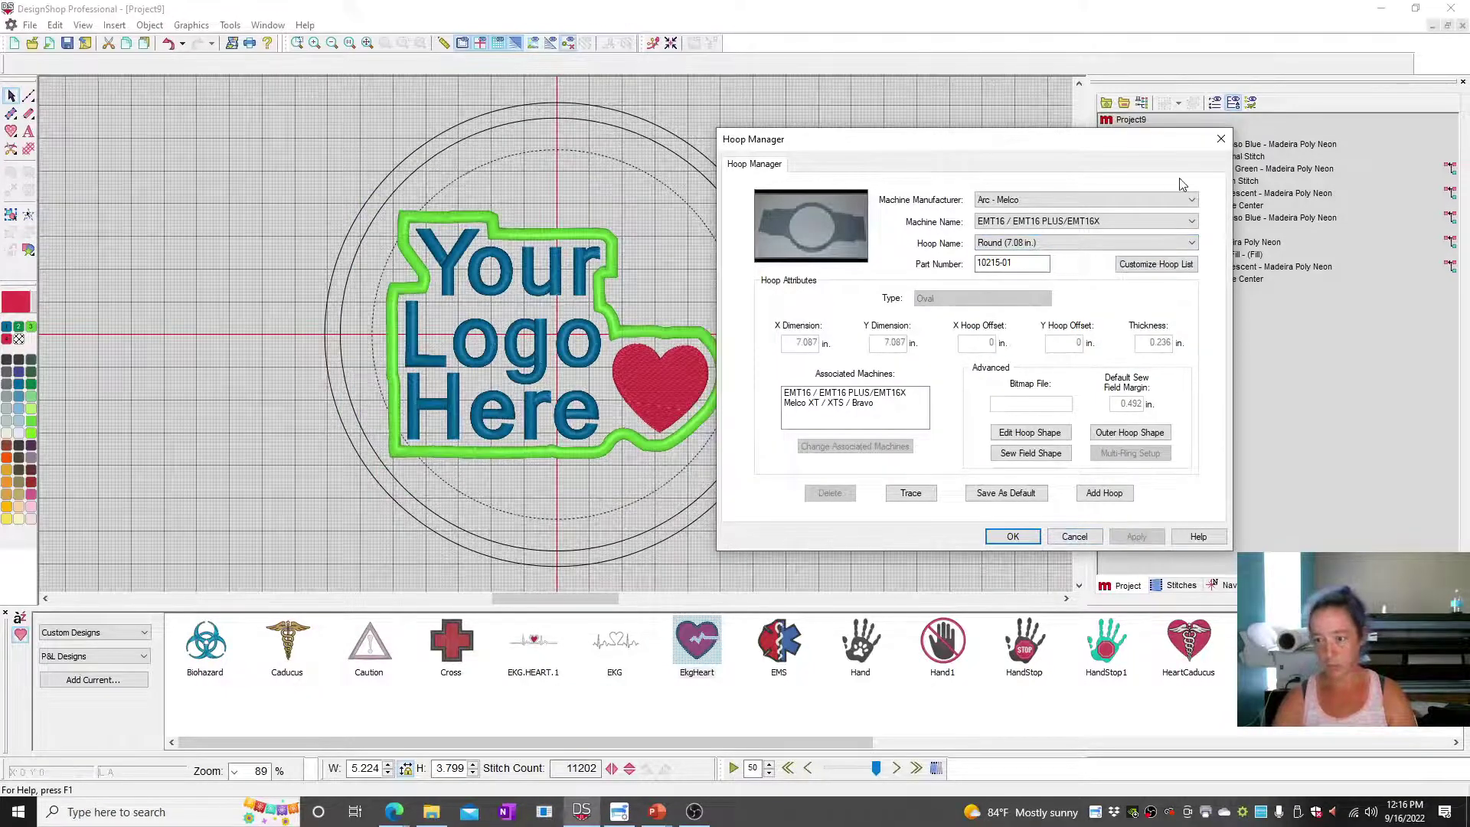
{"action": "left_click", "coordinate": [1046, 222]}
{"action": "left_click", "coordinate": [1048, 228]}
{"action": "left_click", "coordinate": [1046, 242]}
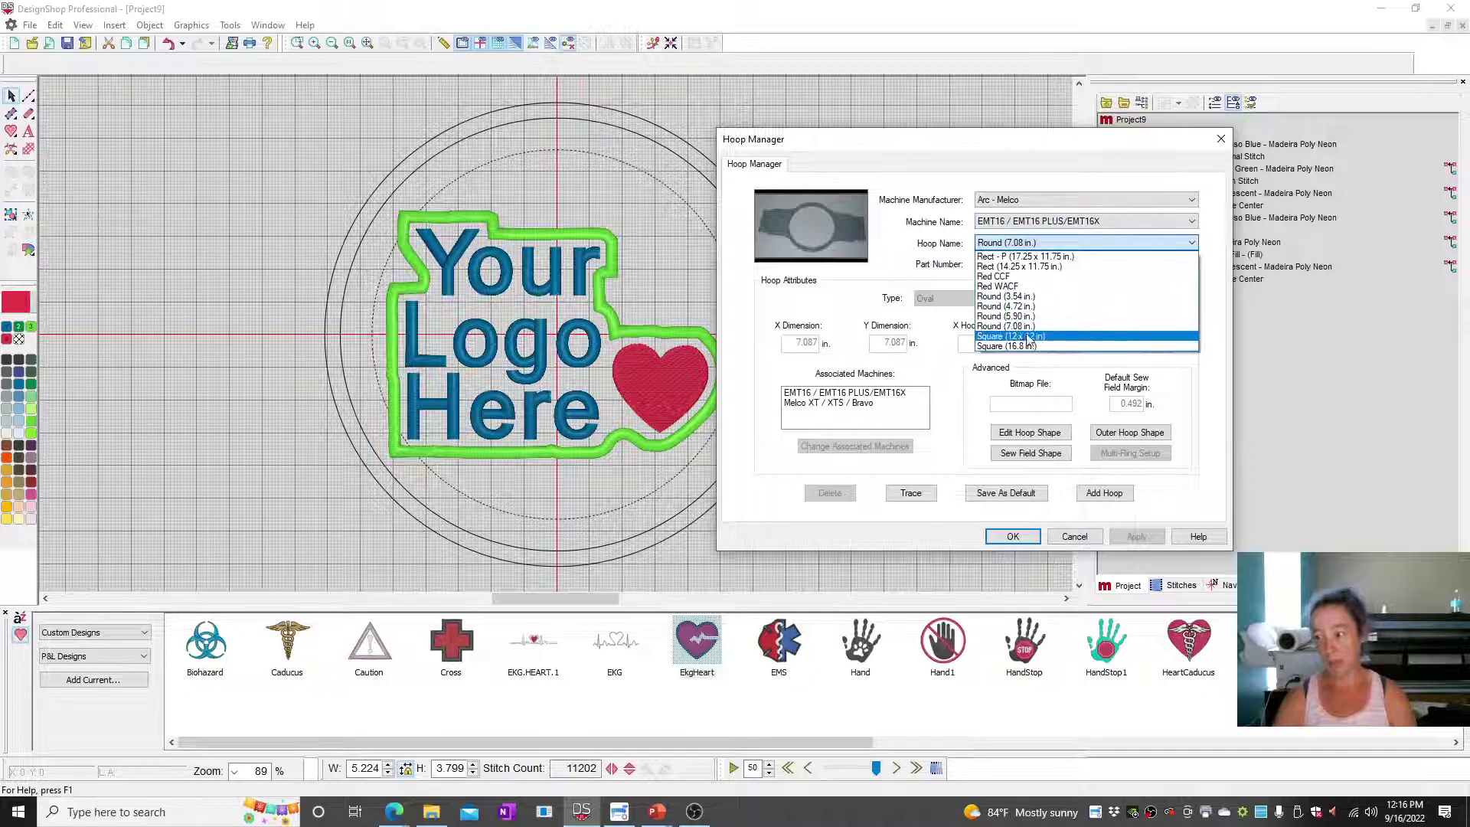
{"action": "left_click", "coordinate": [1043, 266]}
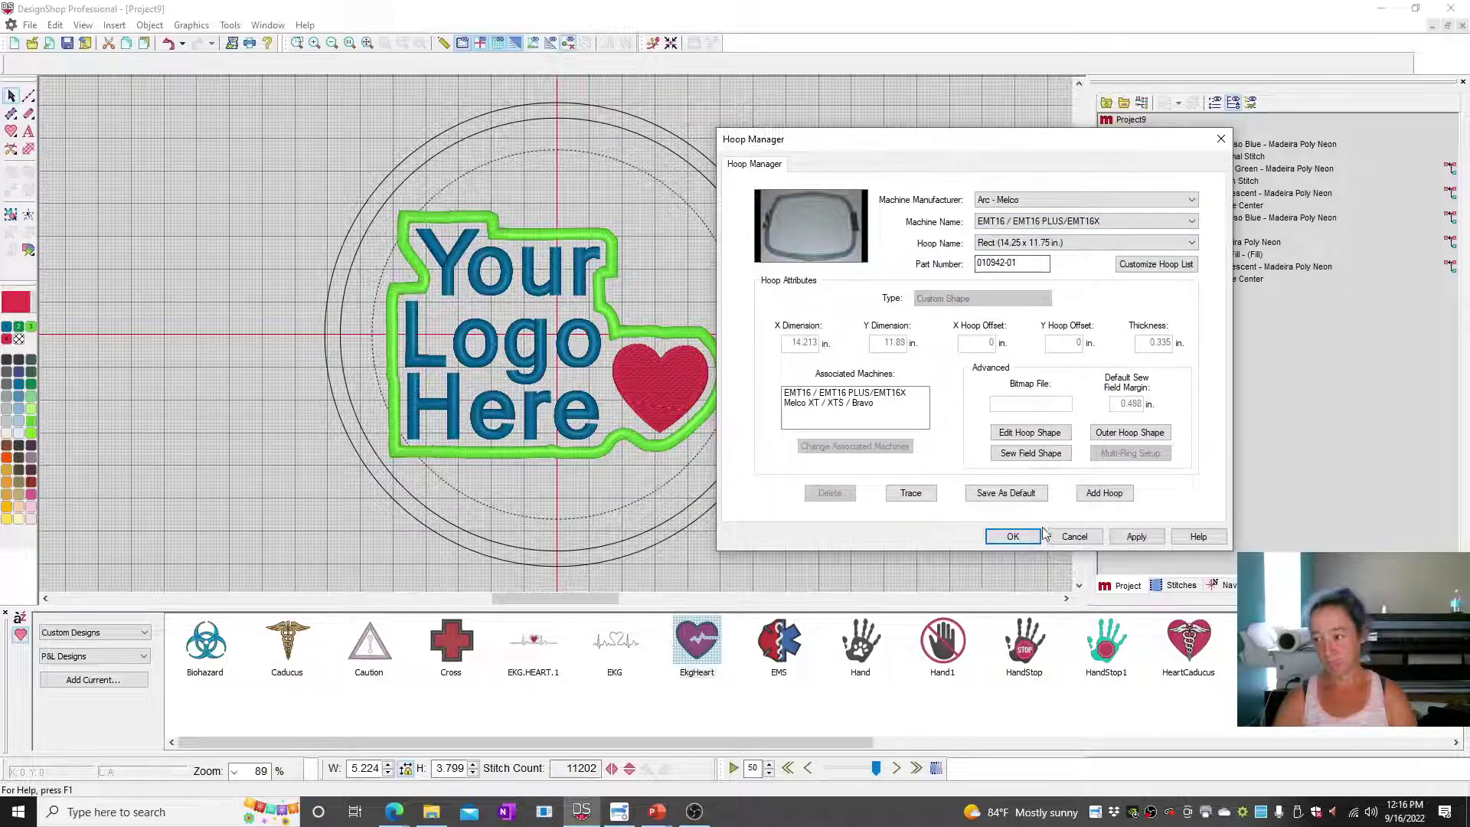
{"action": "left_click", "coordinate": [1135, 535]}
{"action": "left_click", "coordinate": [1012, 536]}
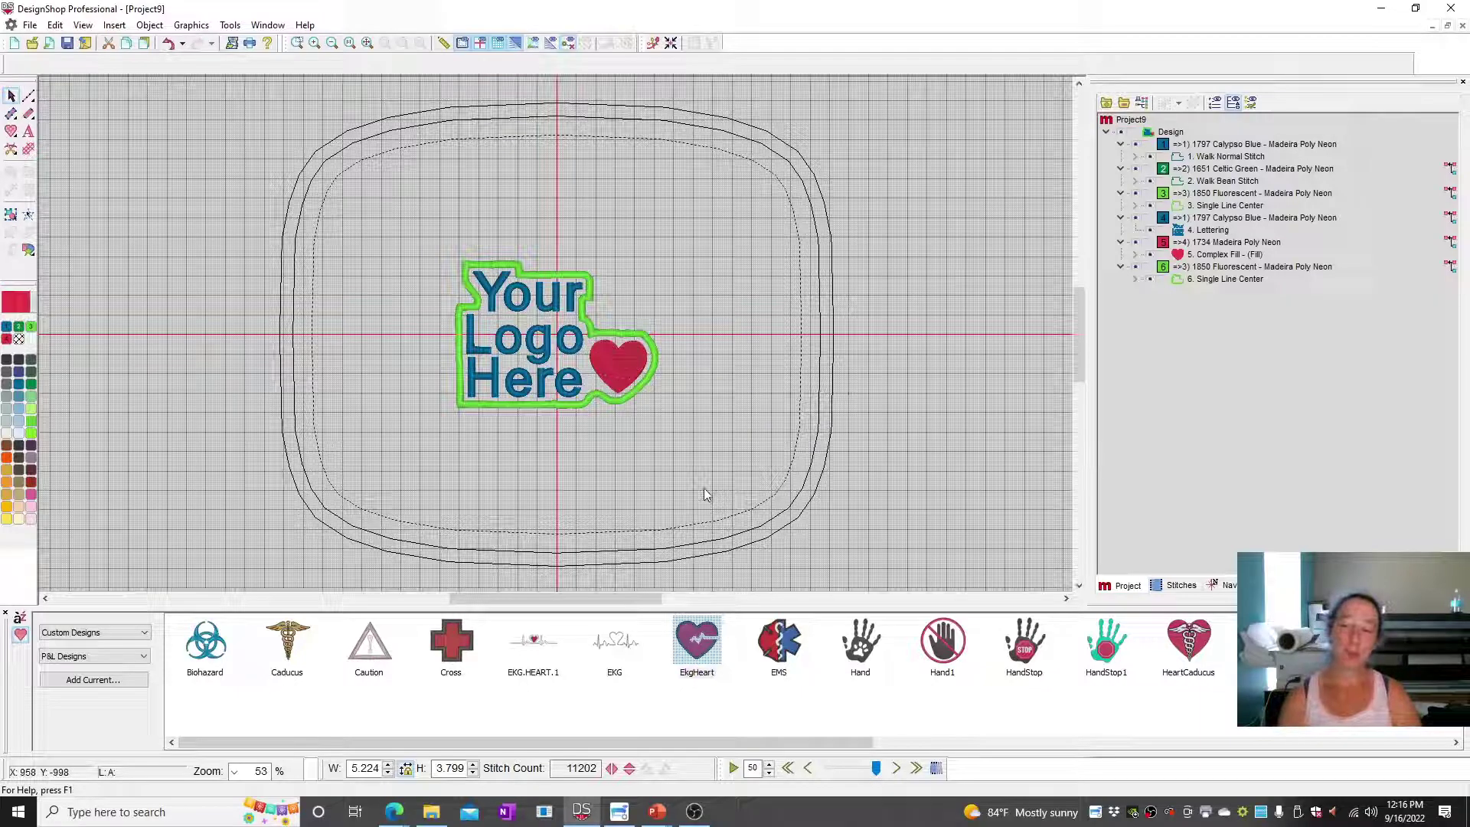
Hide all design elements and turn off the grid and origin axes so only the hoop is displayed.
{"action": "left_click", "coordinate": [1123, 131]}
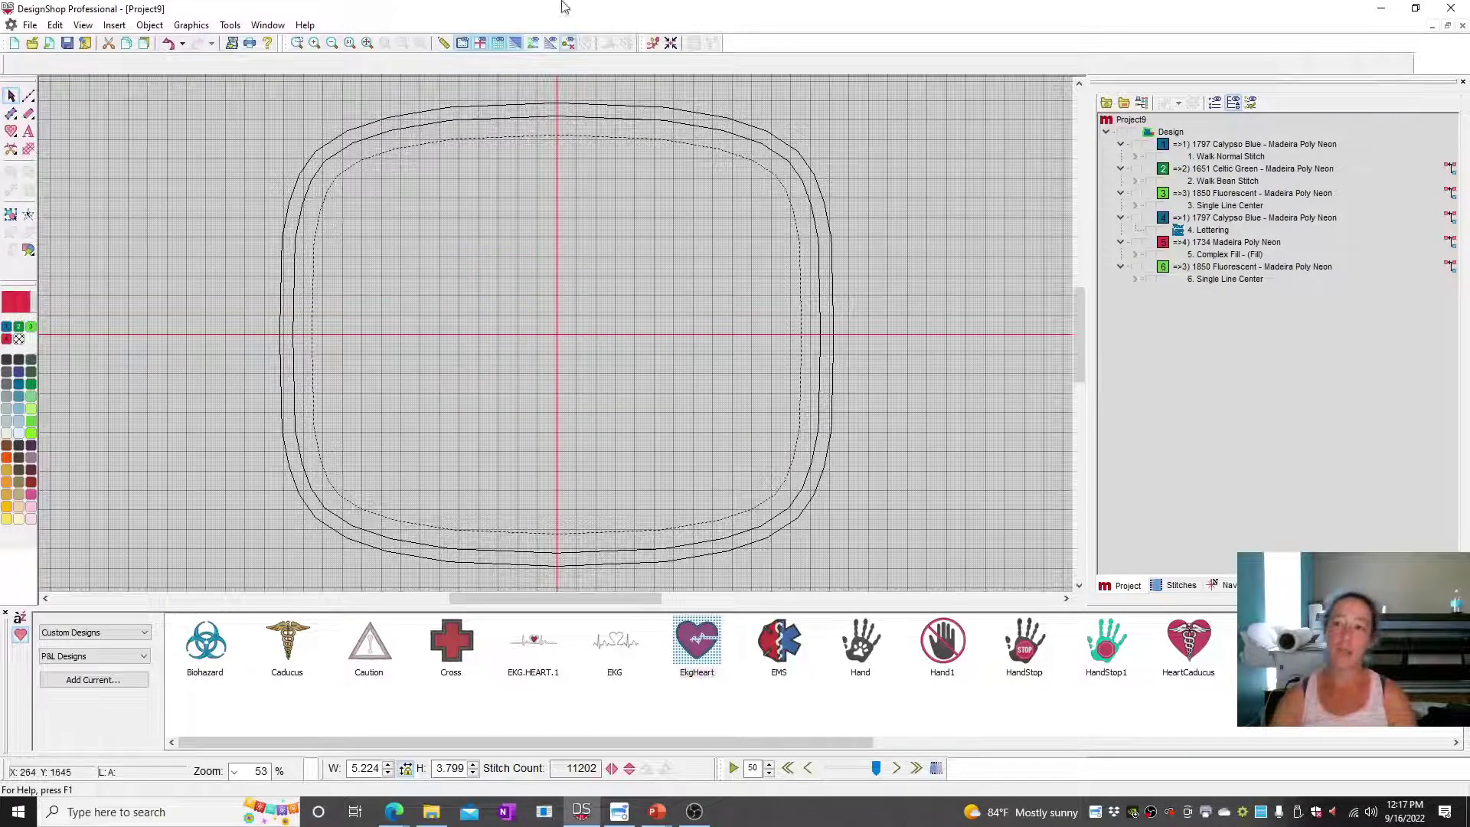
{"action": "left_click", "coordinate": [498, 44]}
{"action": "left_click", "coordinate": [479, 44]}
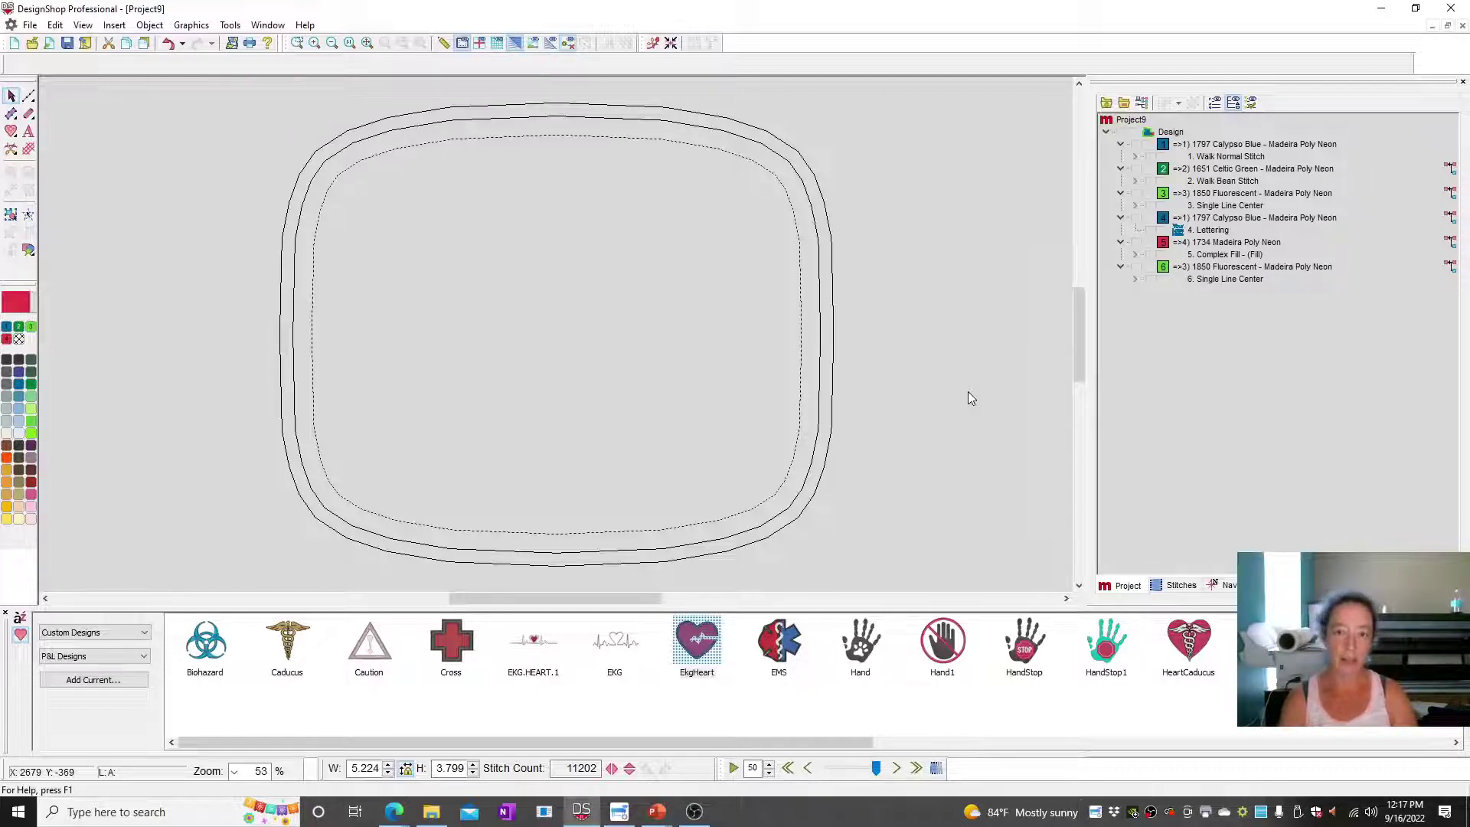
Show the normal walk stitch outline and draw a filled vector rectangle about 7.06 x 5.15 in around it.
{"action": "left_click", "coordinate": [1136, 145]}
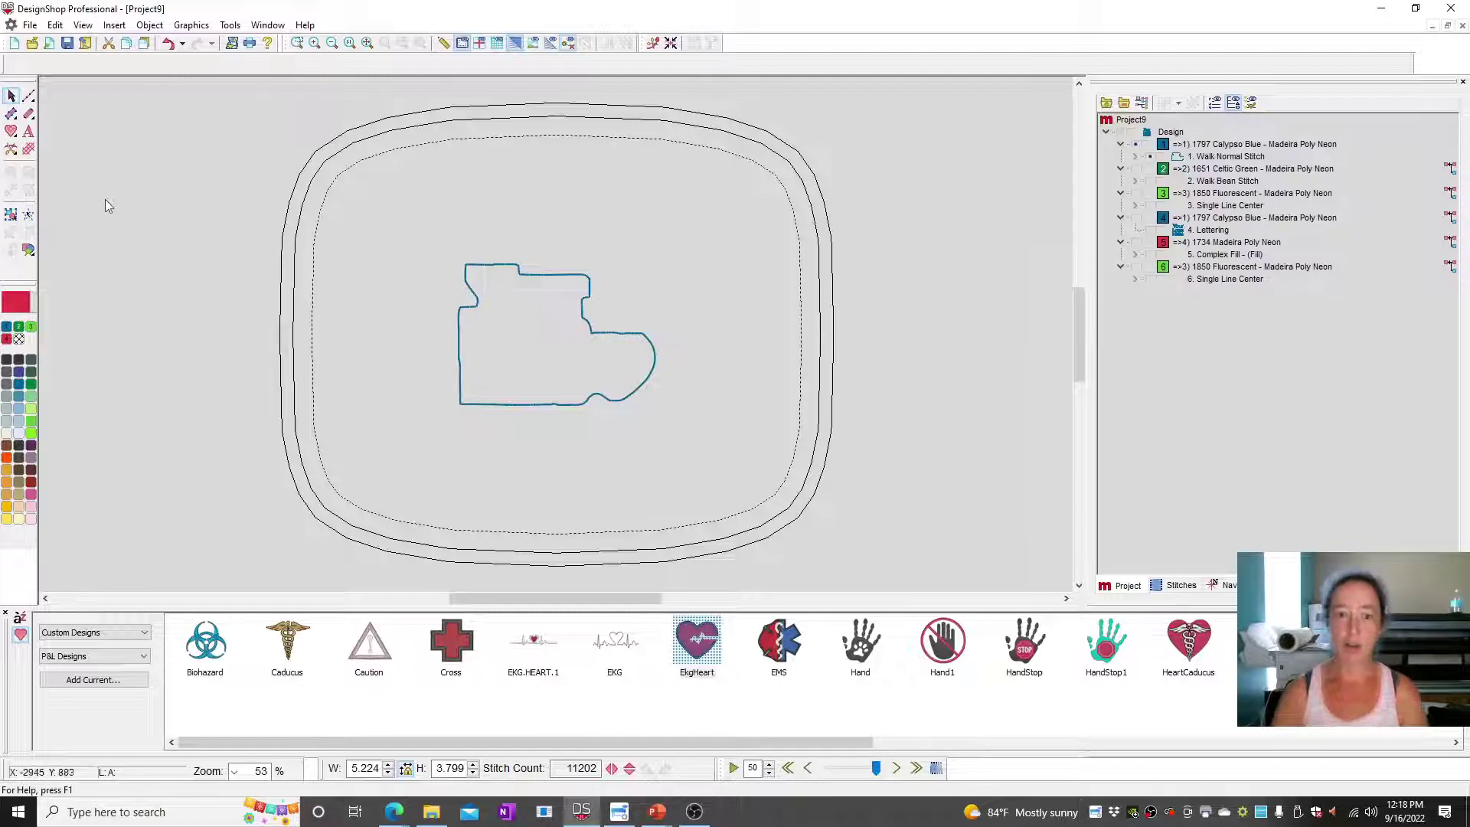
{"action": "left_click", "coordinate": [10, 131]}
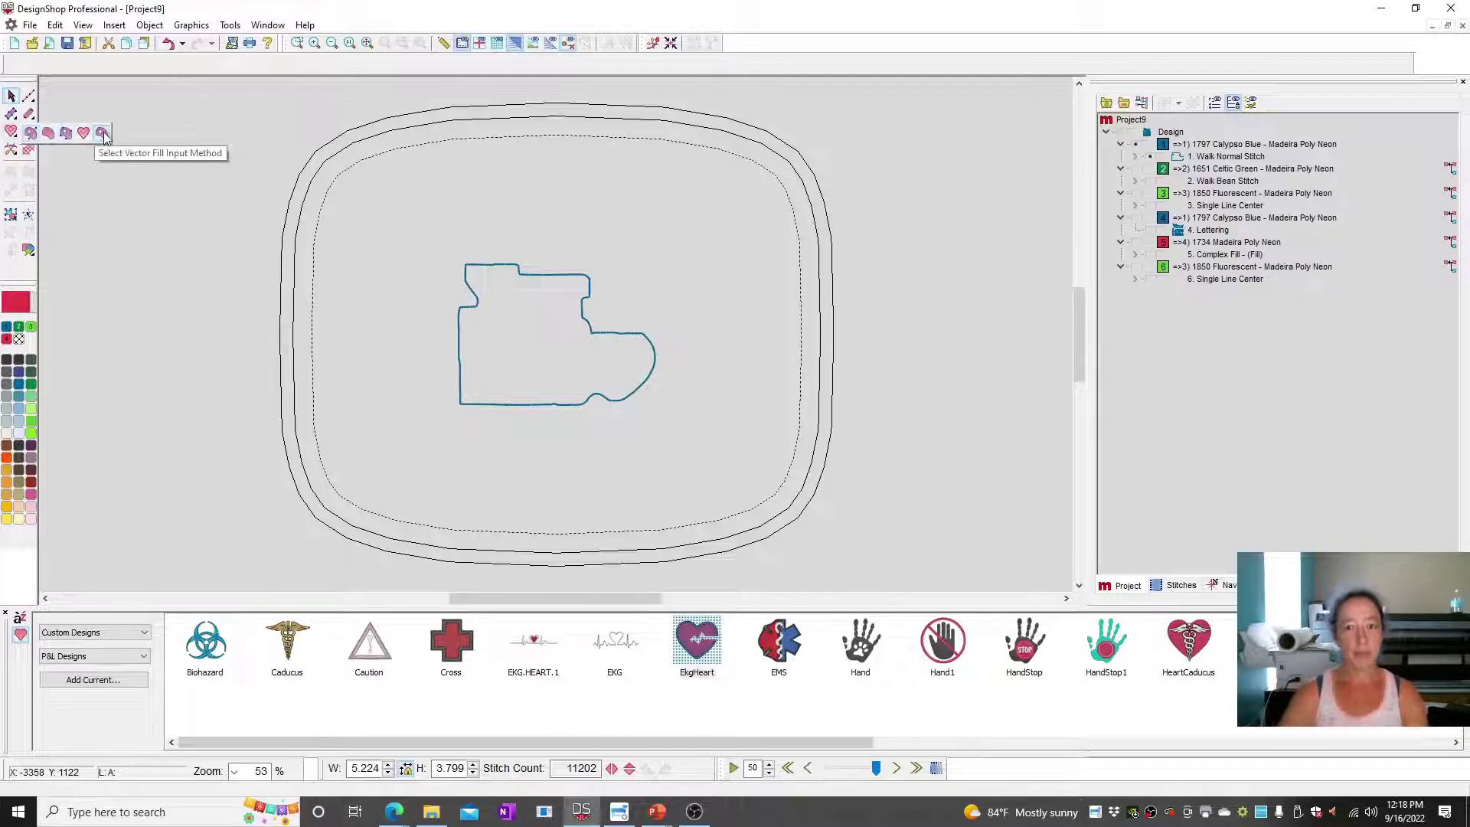
{"action": "left_click", "coordinate": [66, 134]}
{"action": "mouse_move", "coordinate": [411, 238]}
{"action": "left_mouse_down"}
{"action": "mouse_move", "coordinate": [617, 410]}
{"action": "mouse_move", "coordinate": [686, 439]}
{"action": "left_mouse_up"}
{"action": "key", "text": "Escape"}
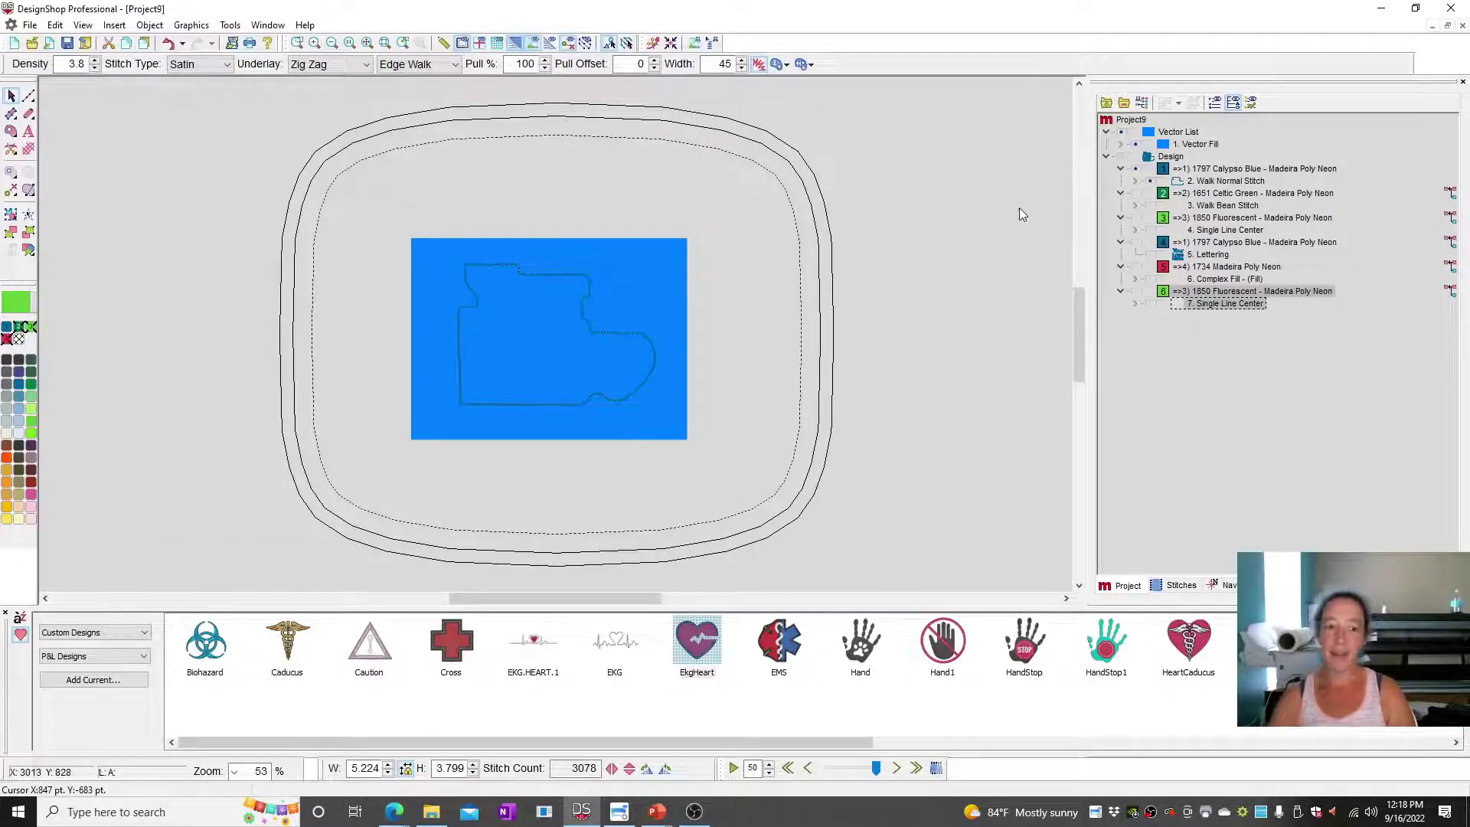
Show the Celtic Green bean stitch outline over the blue vector rectangle.
{"action": "left_click", "coordinate": [1135, 193]}
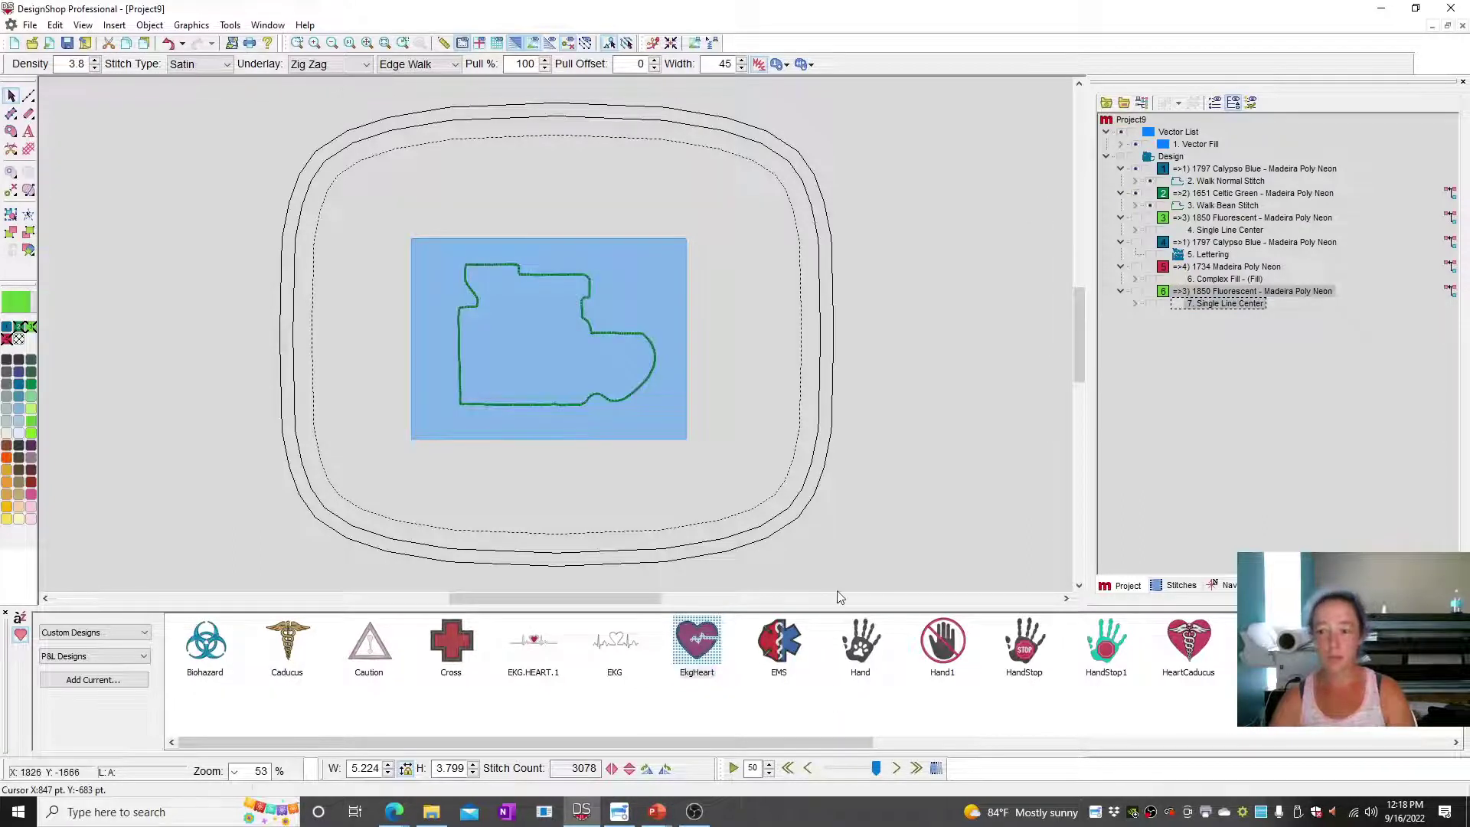
{"action": "left_click", "coordinate": [11, 113]}
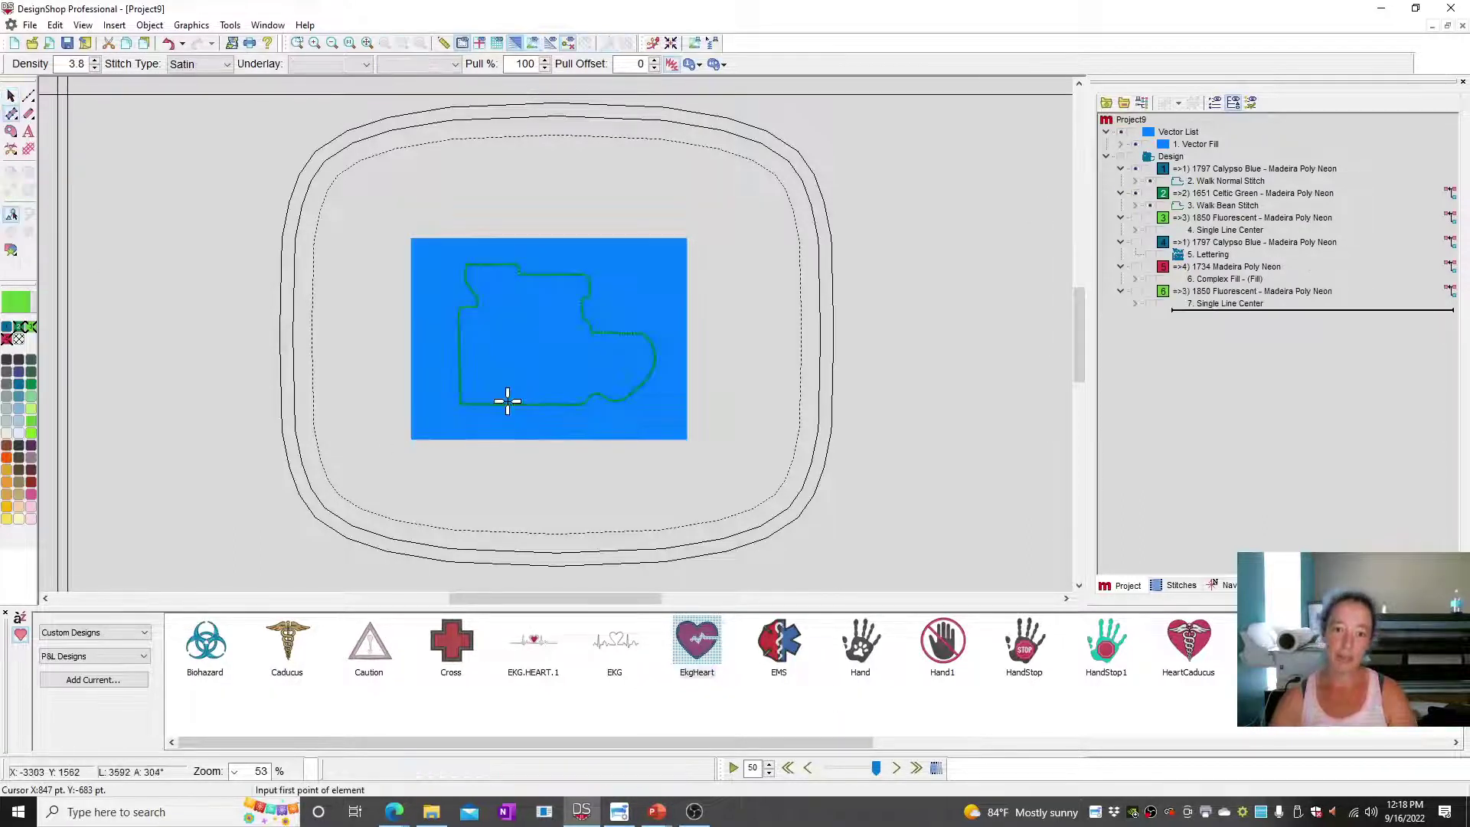
{"action": "key", "text": "Escape"}
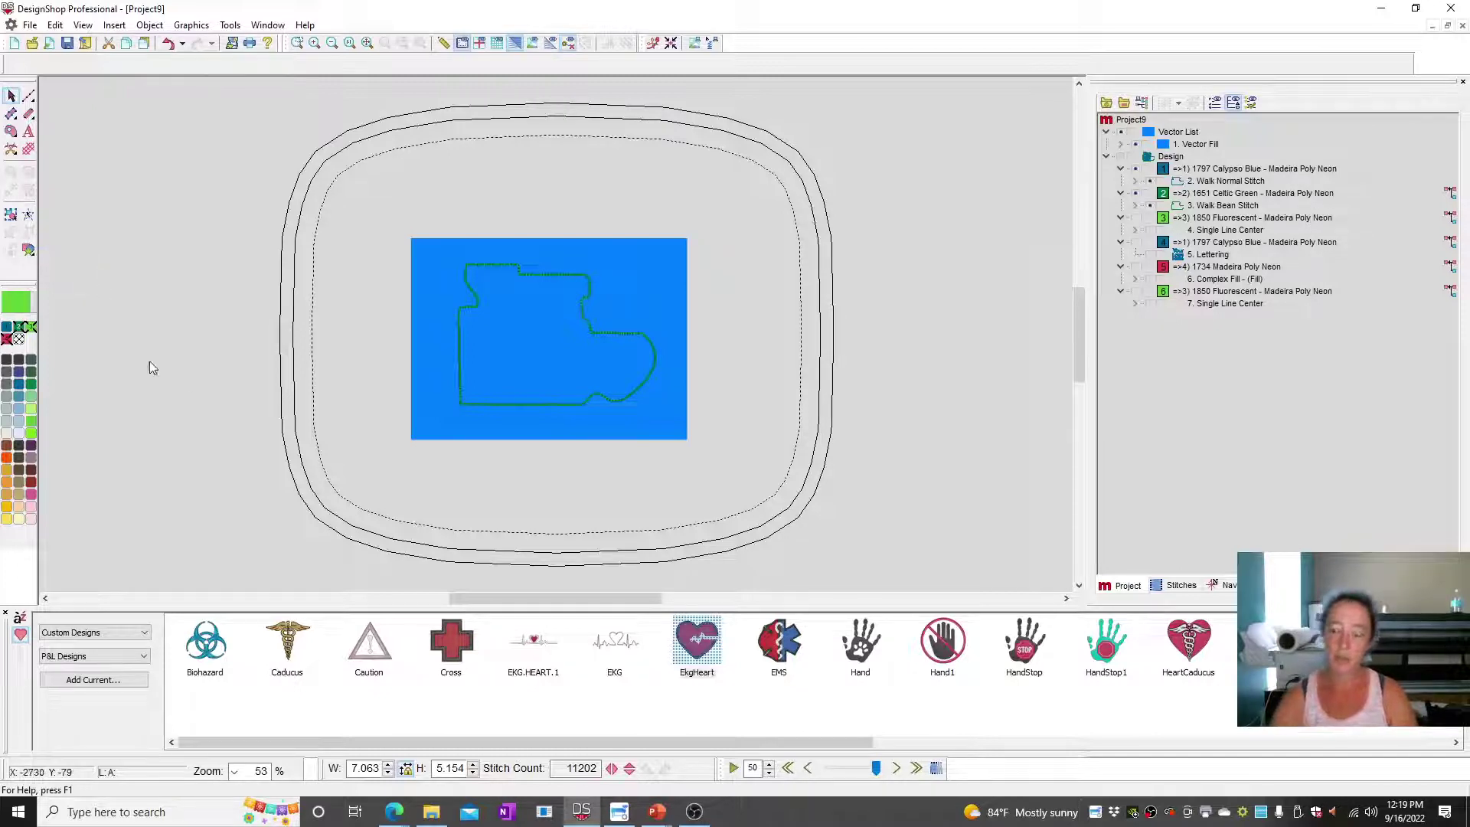
Remove the blue vector rectangle and put a blue vector fill shaped like the patch outline in its place.
{"action": "left_click", "coordinate": [650, 283]}
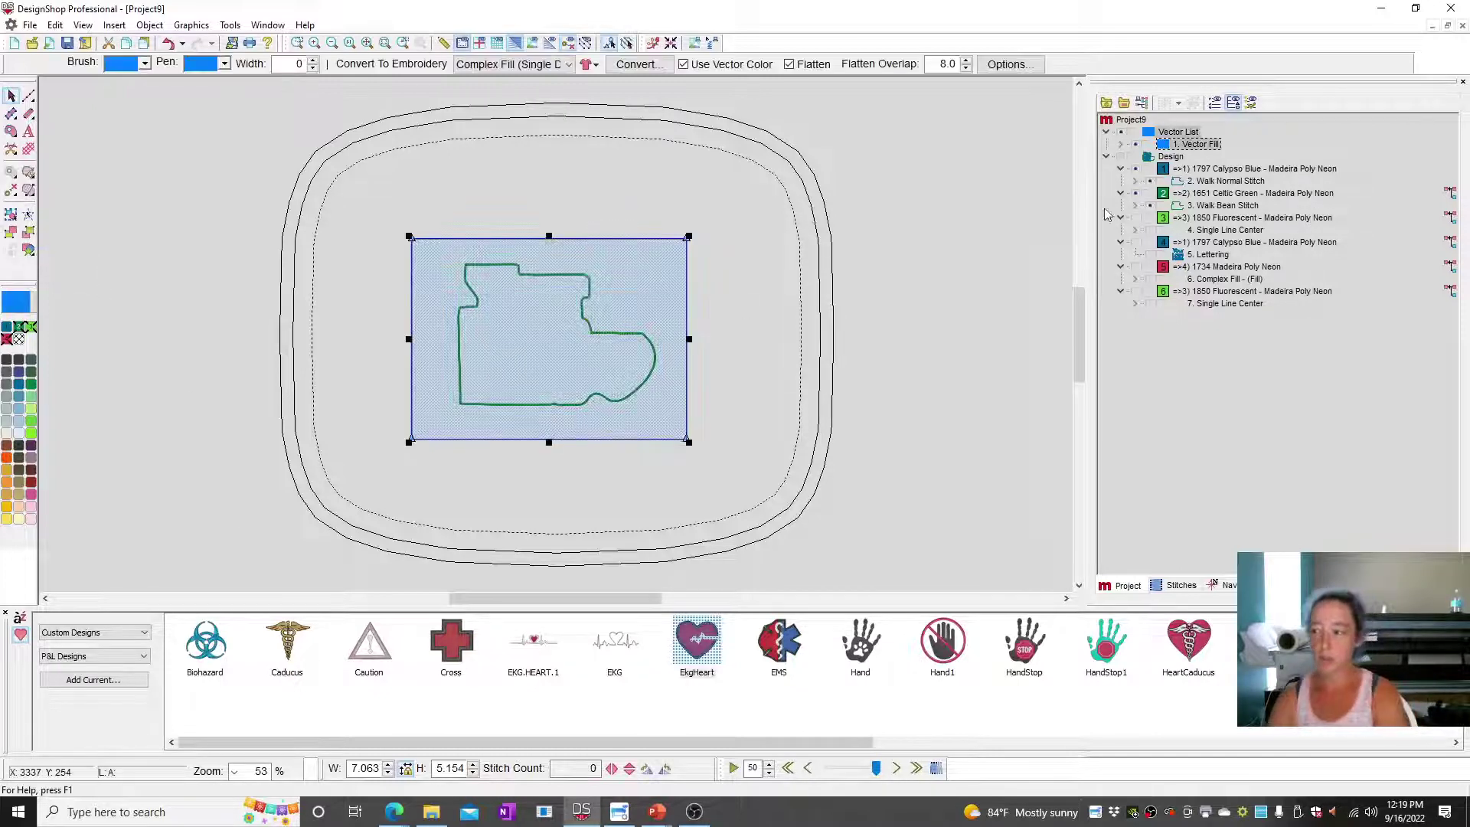
{"action": "key", "text": "Delete"}
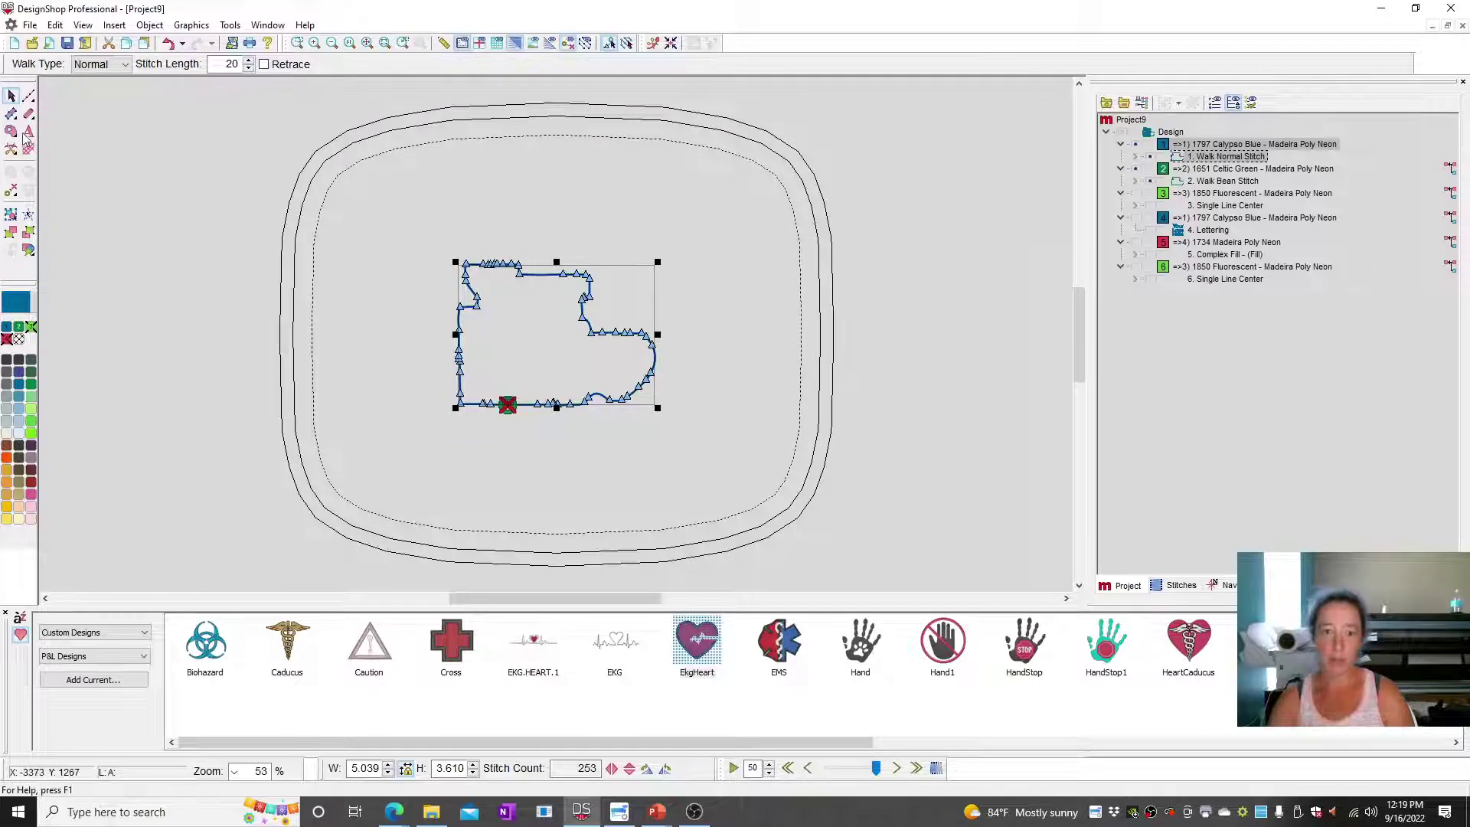
{"action": "key", "text": "ctrl+z"}
{"action": "left_click", "coordinate": [944, 284]}
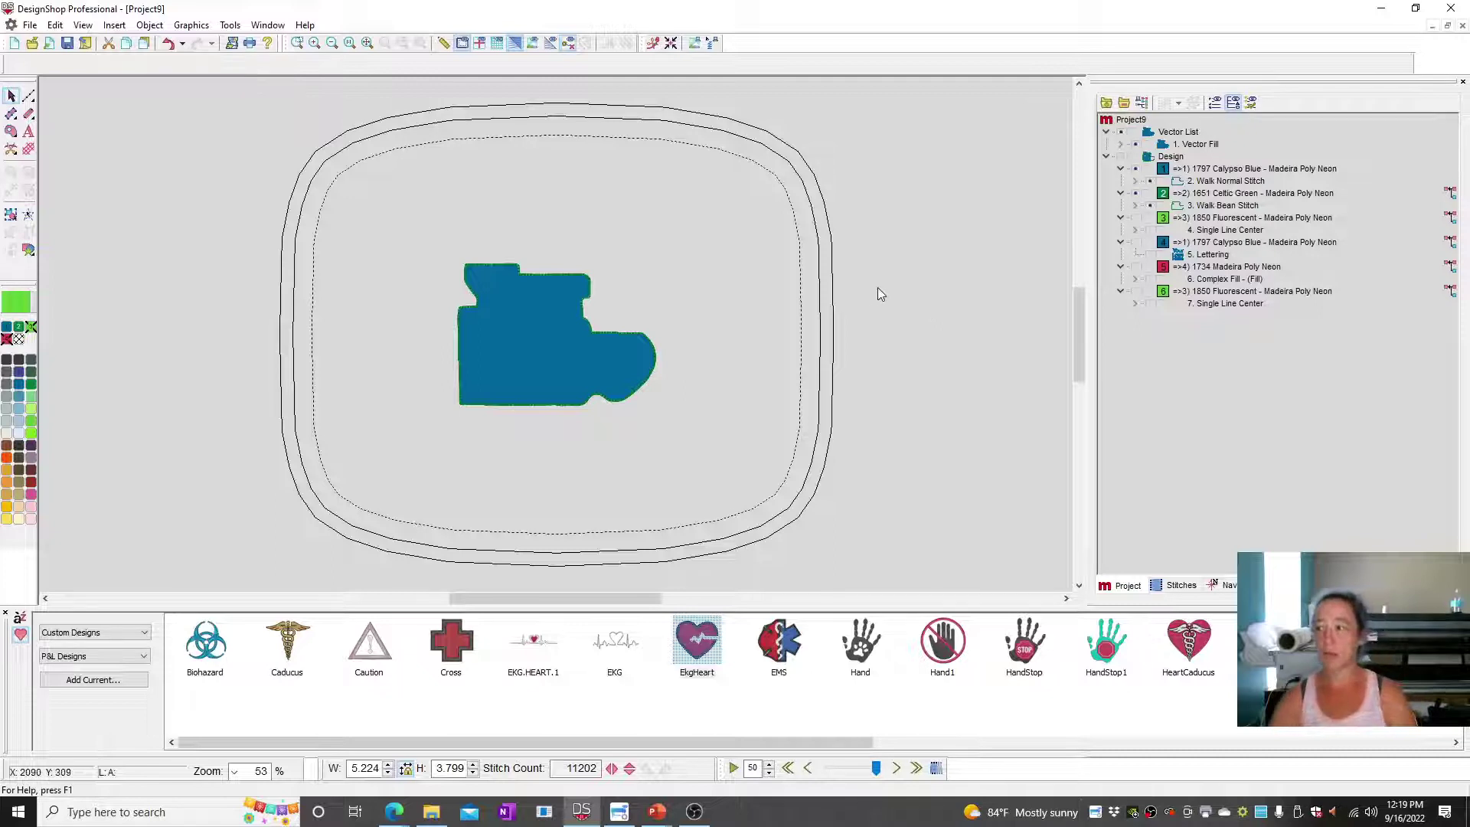
Show the first Single Line Center outline, the lettering and the heart fill on the blue patch shape.
{"action": "left_click", "coordinate": [1149, 230]}
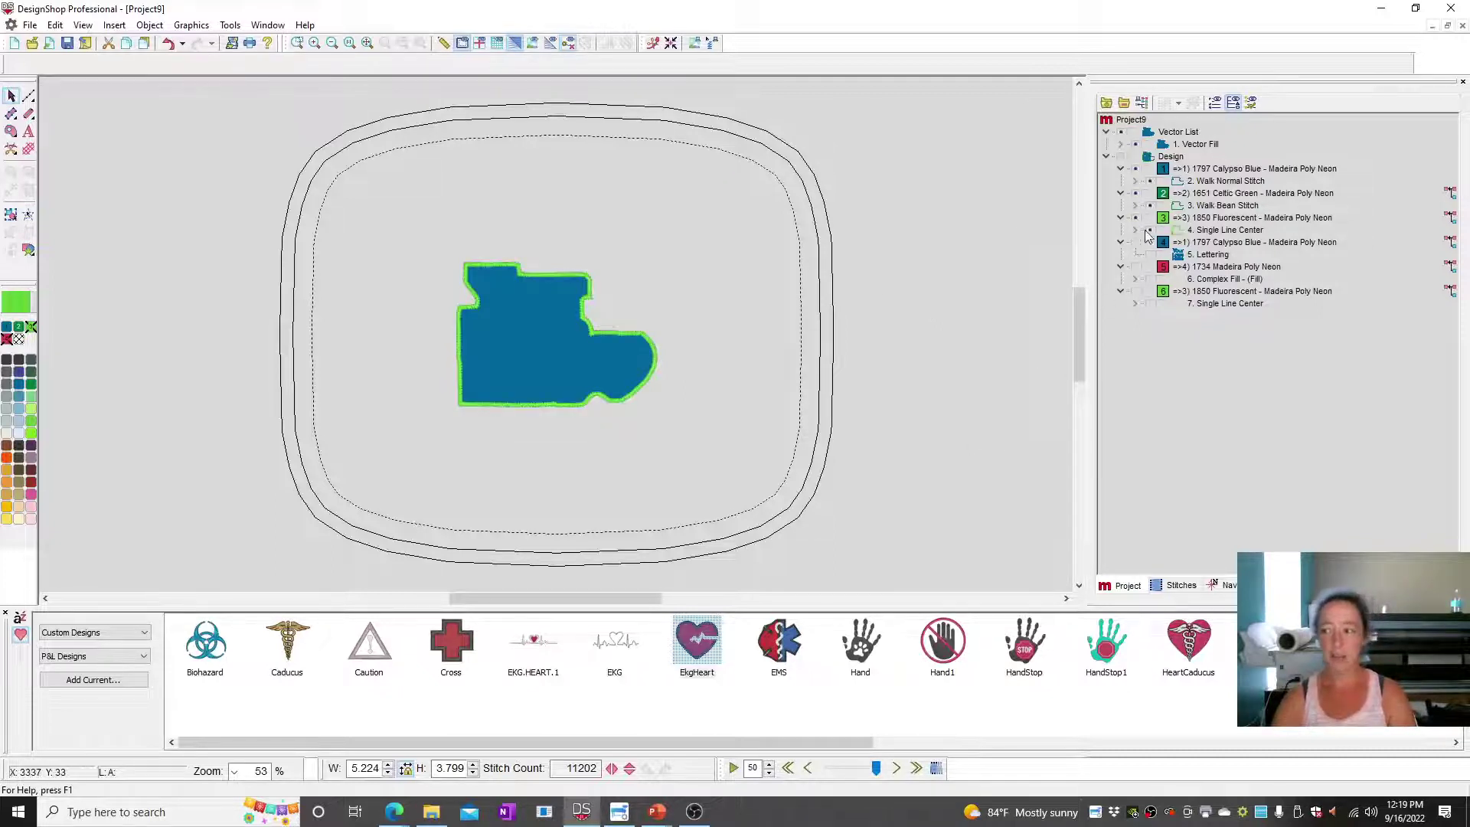
{"action": "left_click", "coordinate": [1146, 255]}
{"action": "left_click", "coordinate": [1149, 279]}
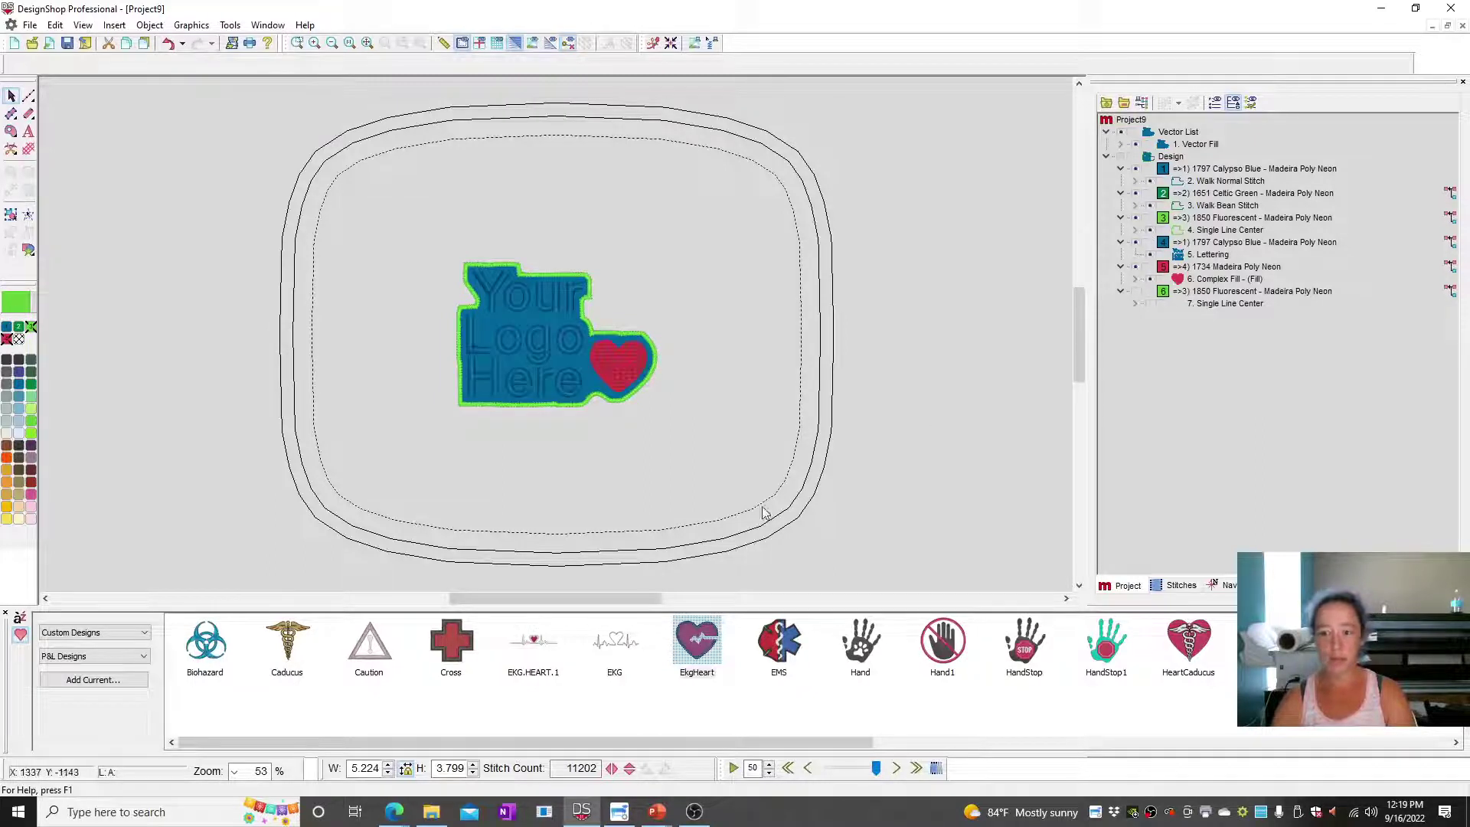
Recolor the lettering to 1801 Super White and show the final Single Line Center border around the patch.
{"action": "left_click", "coordinate": [1208, 255]}
{"action": "left_click", "coordinate": [19, 433]}
{"action": "left_click", "coordinate": [862, 316]}
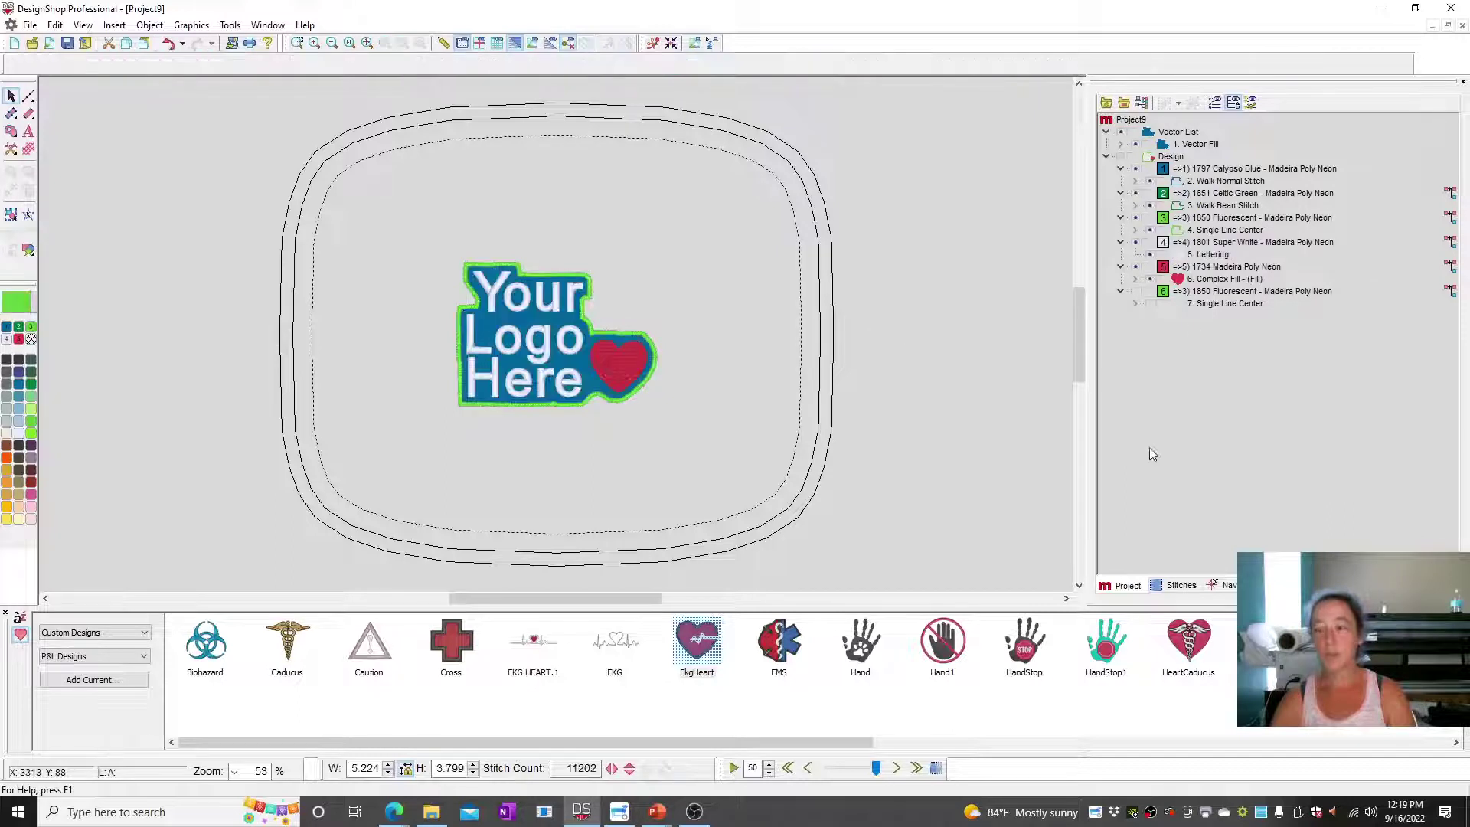
{"action": "left_click", "coordinate": [1143, 300]}
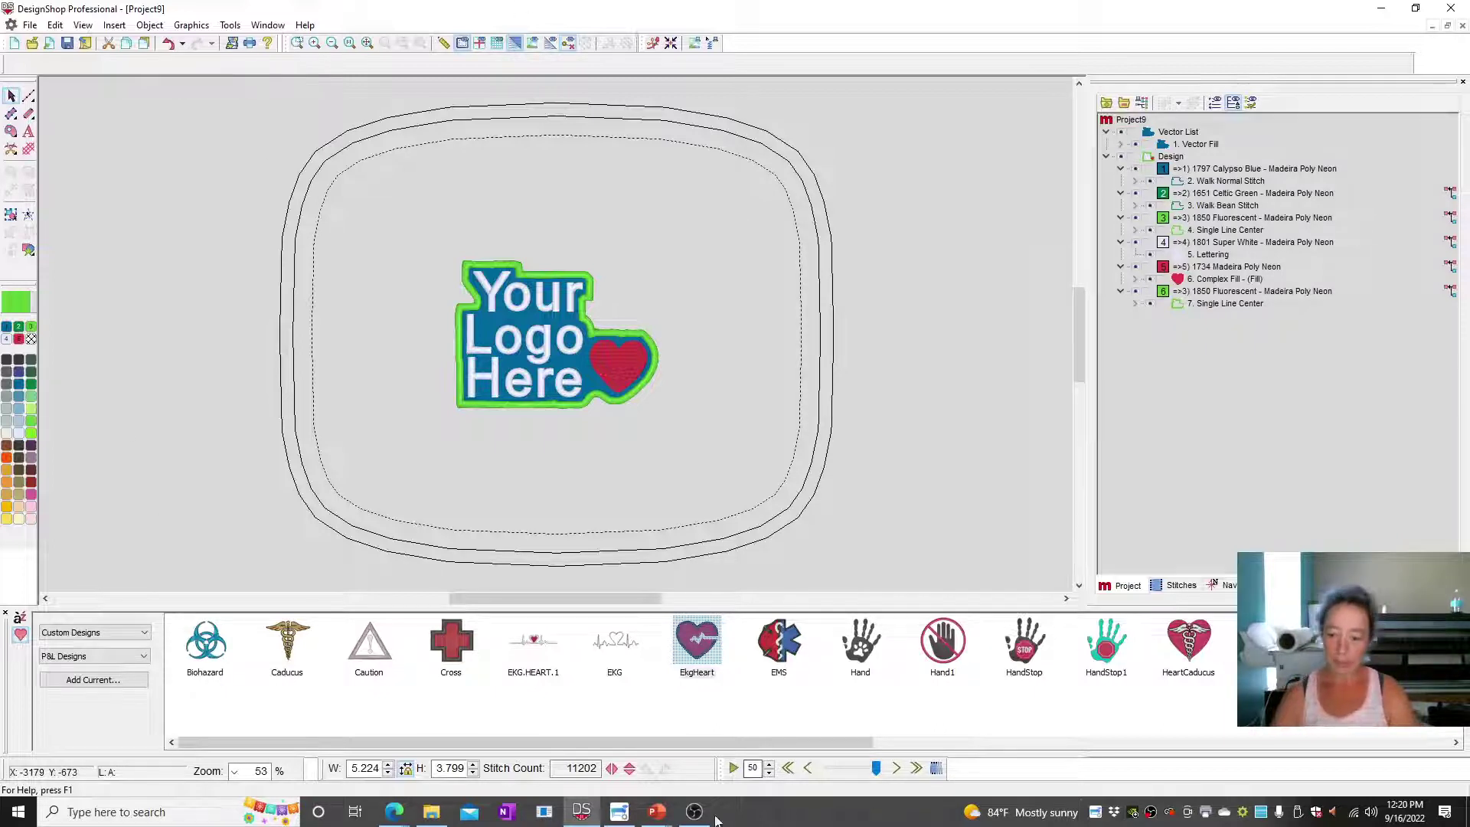
Switch to the PowerPoint slide show and advance to the Applications Email question about sewing the black box top down.
{"action": "mouse_move", "coordinate": [657, 811]}
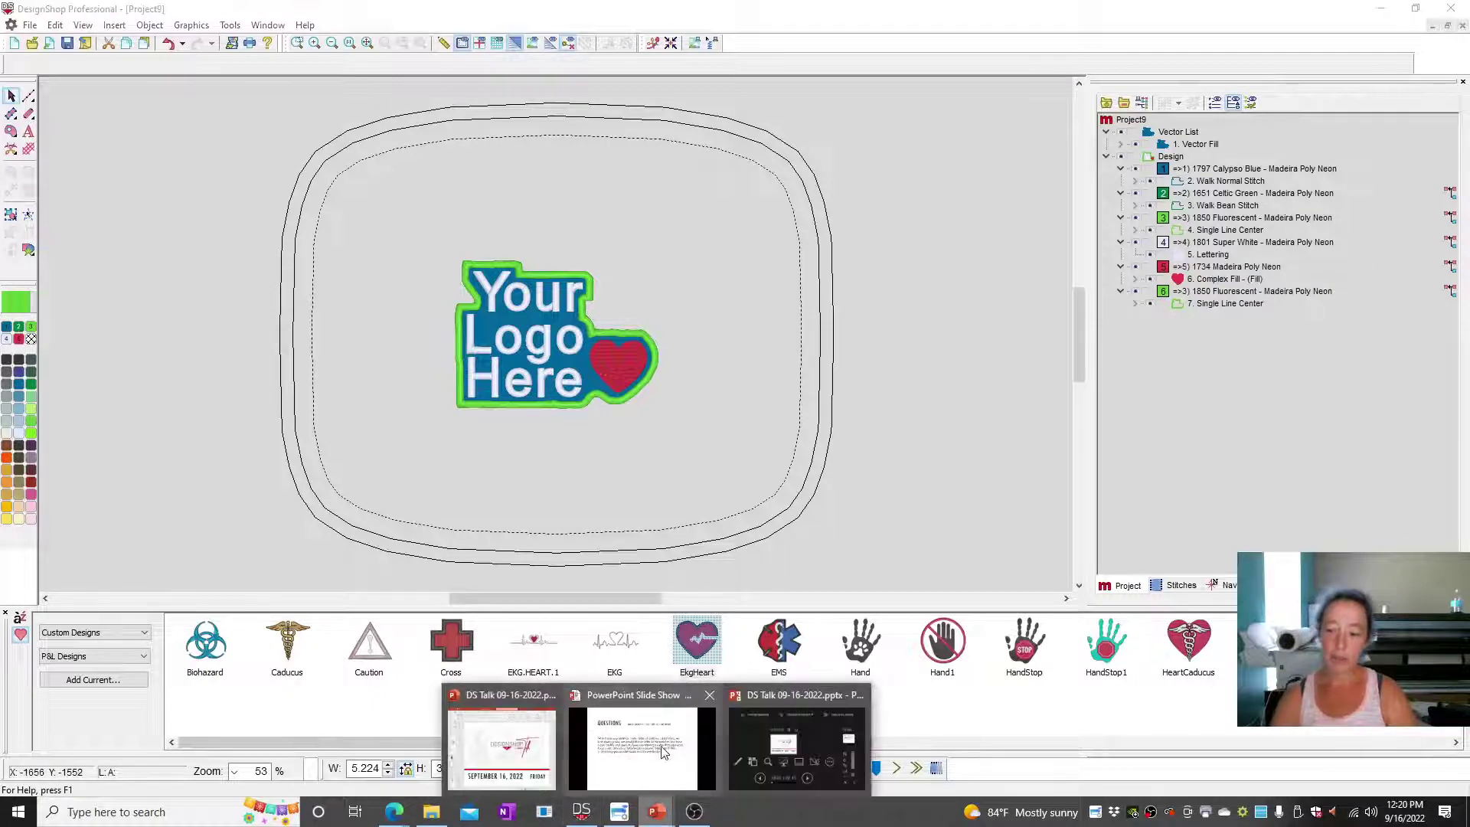
{"action": "left_click", "coordinate": [640, 735]}
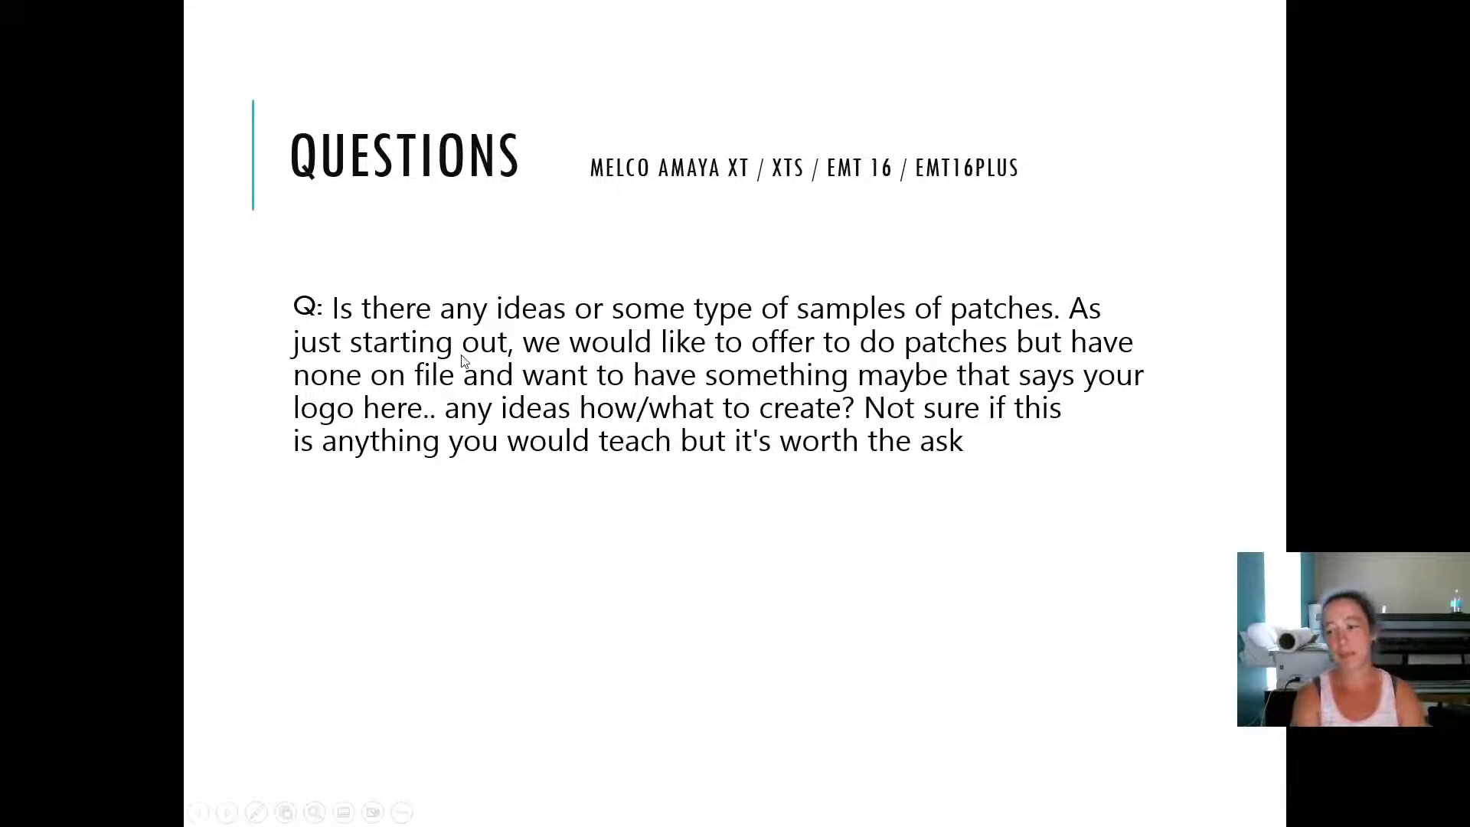
{"action": "left_click", "coordinate": [950, 336]}
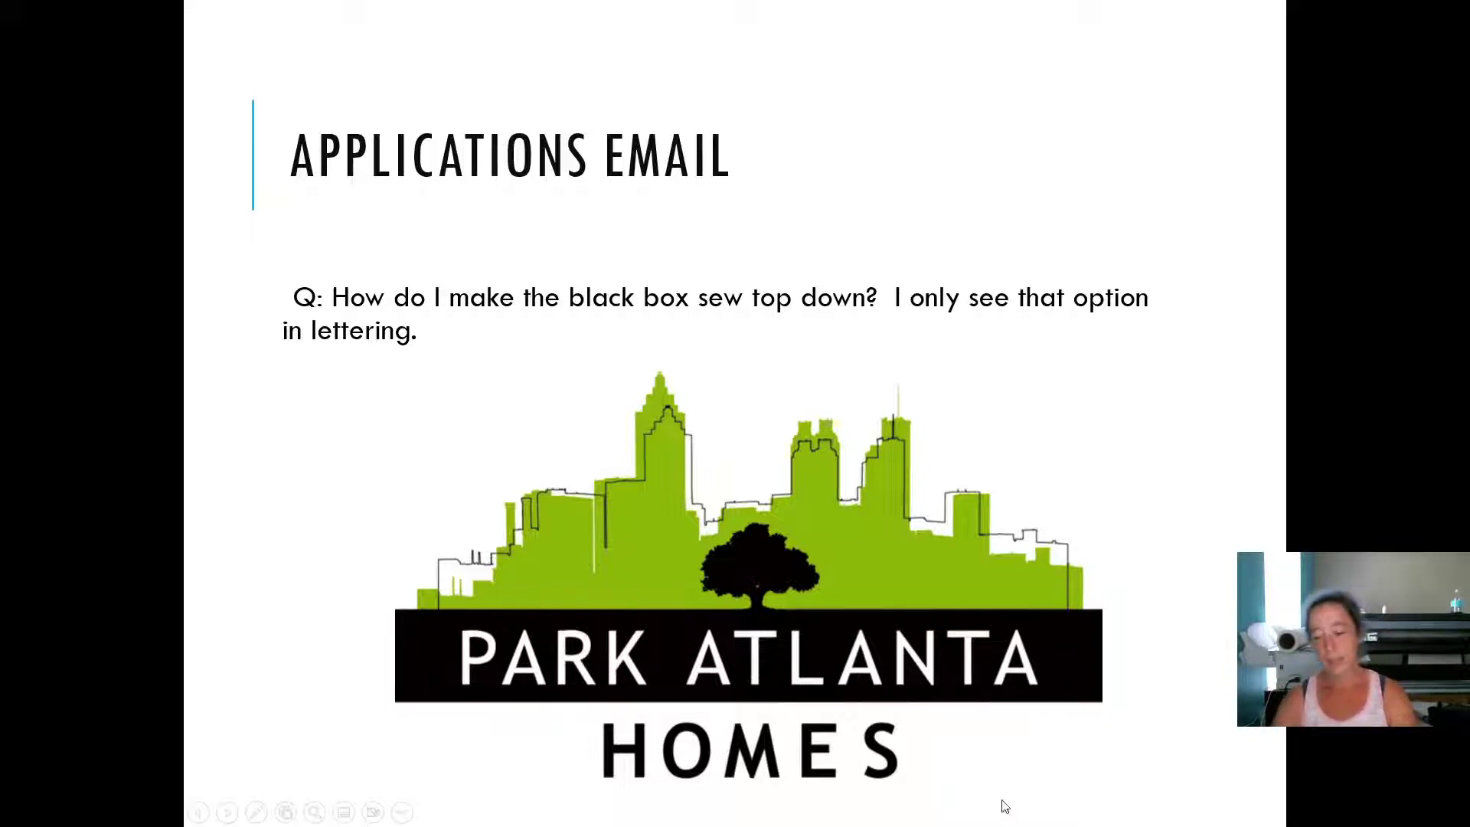
Return to DesignShop and draw a rectangular complex fill about 8.47 x 1.85 in in a new project.
{"action": "key", "text": "alt+Tab"}
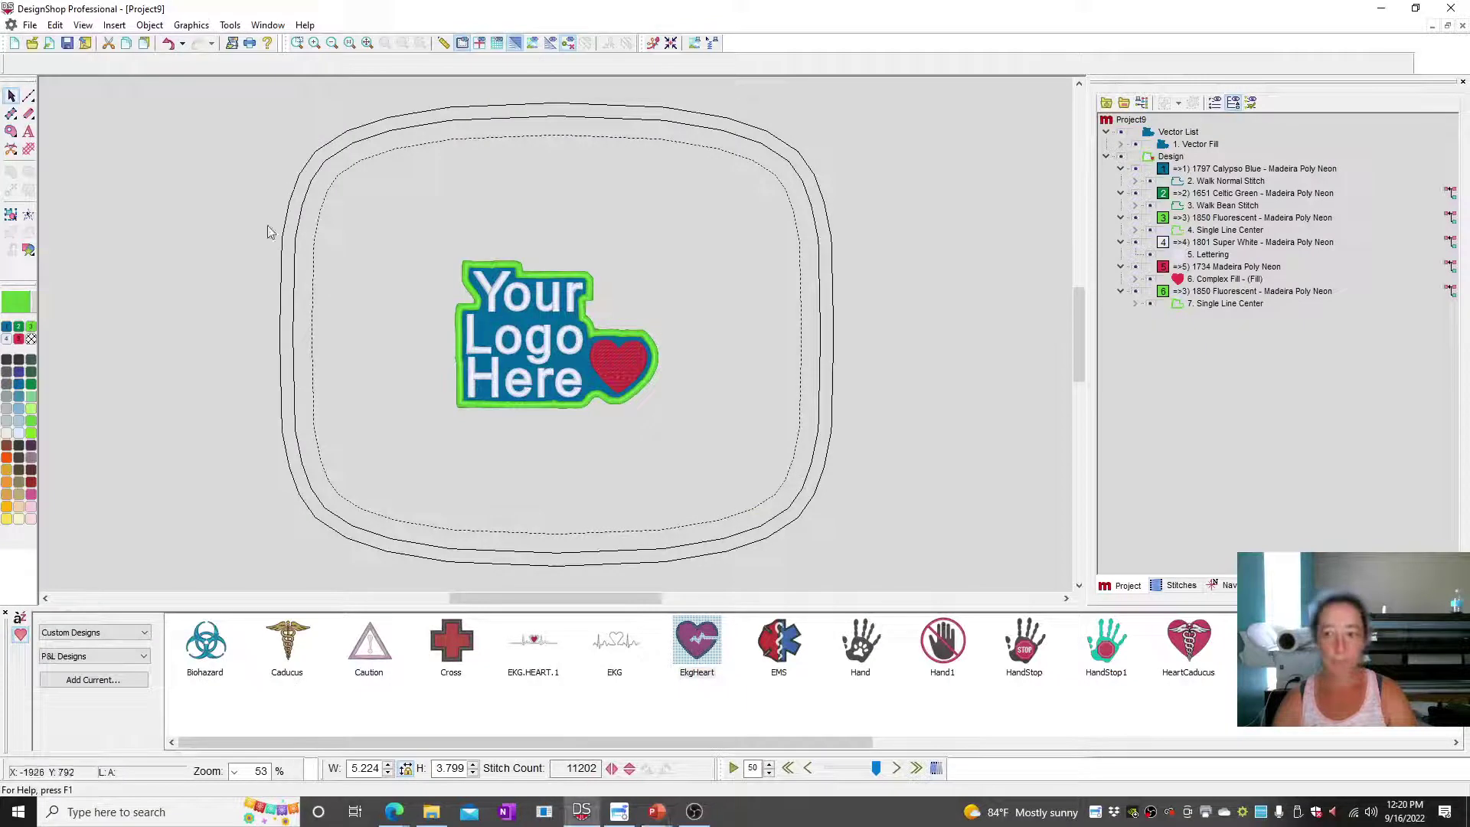
{"action": "left_click", "coordinate": [13, 43]}
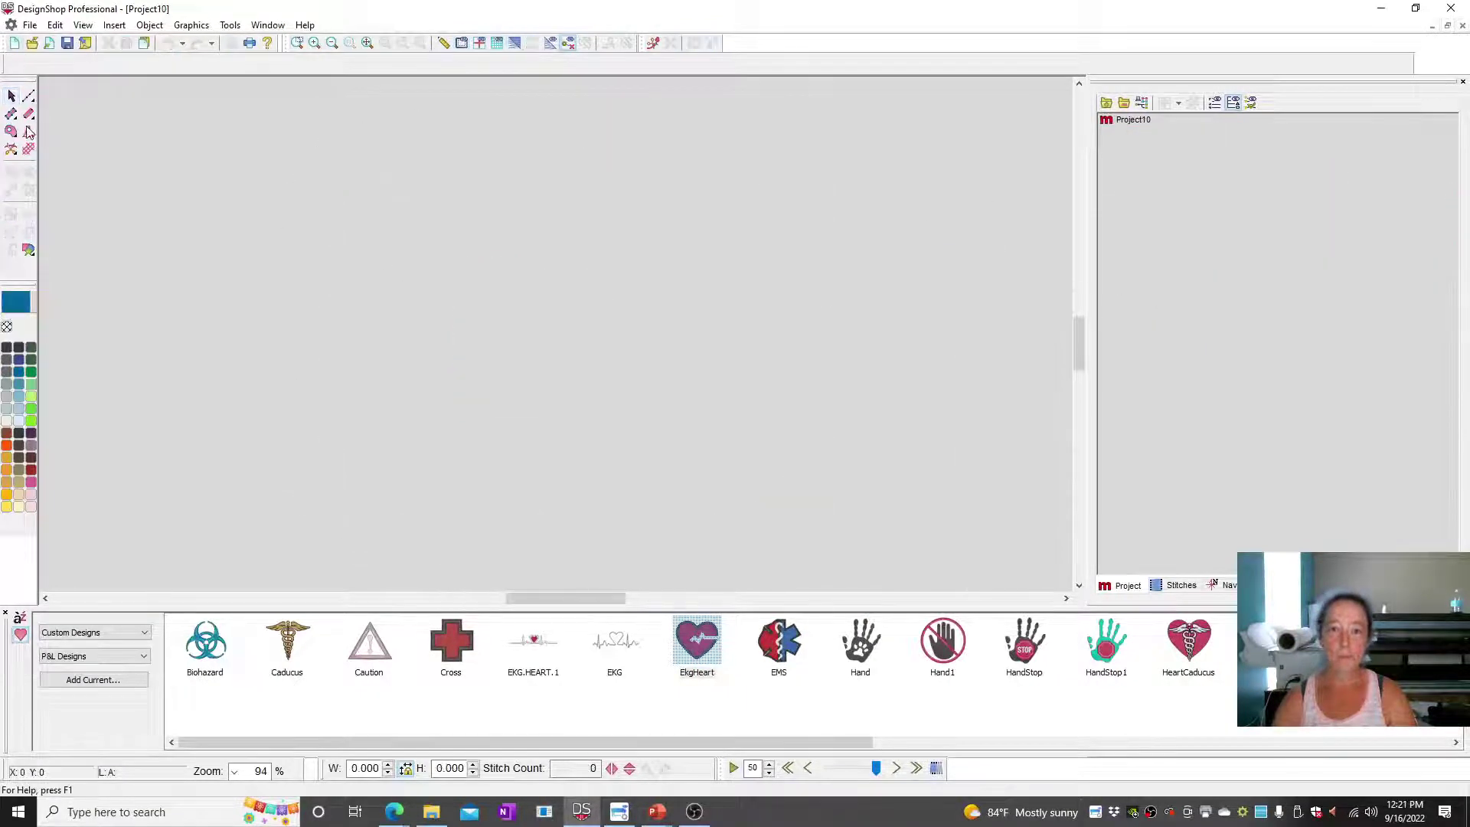
{"action": "left_click", "coordinate": [11, 131]}
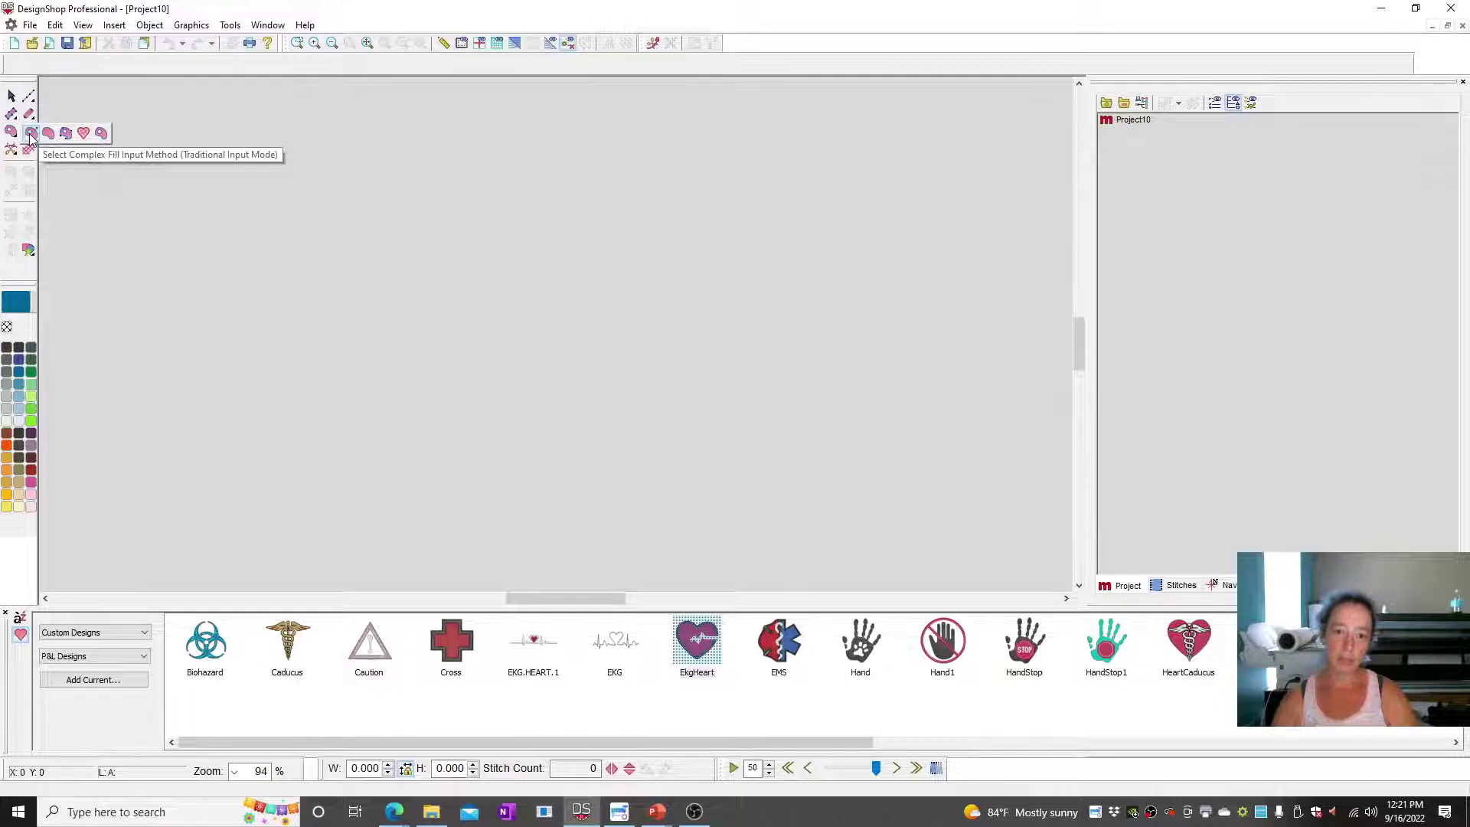
{"action": "left_click", "coordinate": [31, 134]}
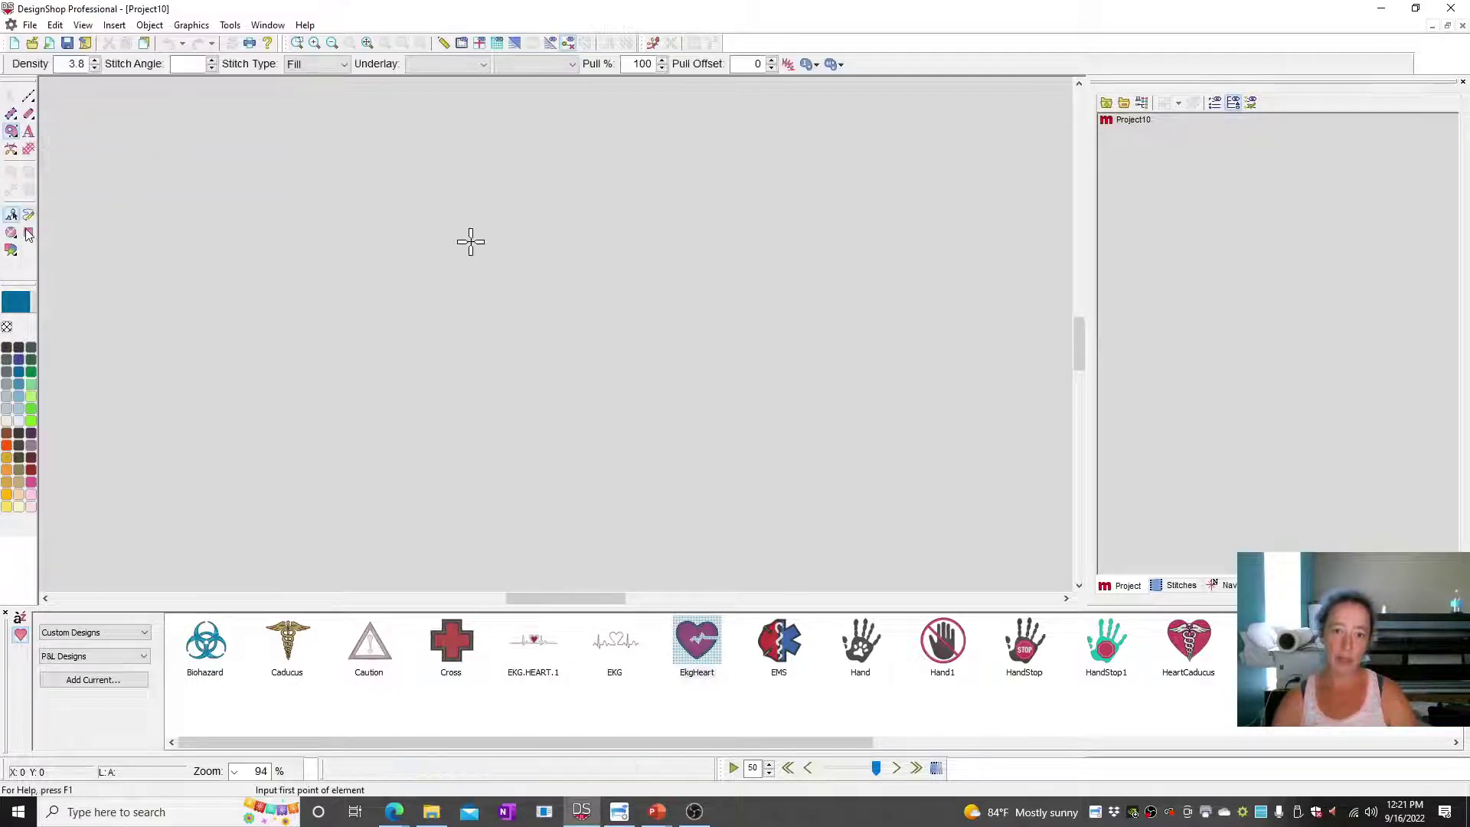
{"action": "left_click", "coordinate": [283, 290]}
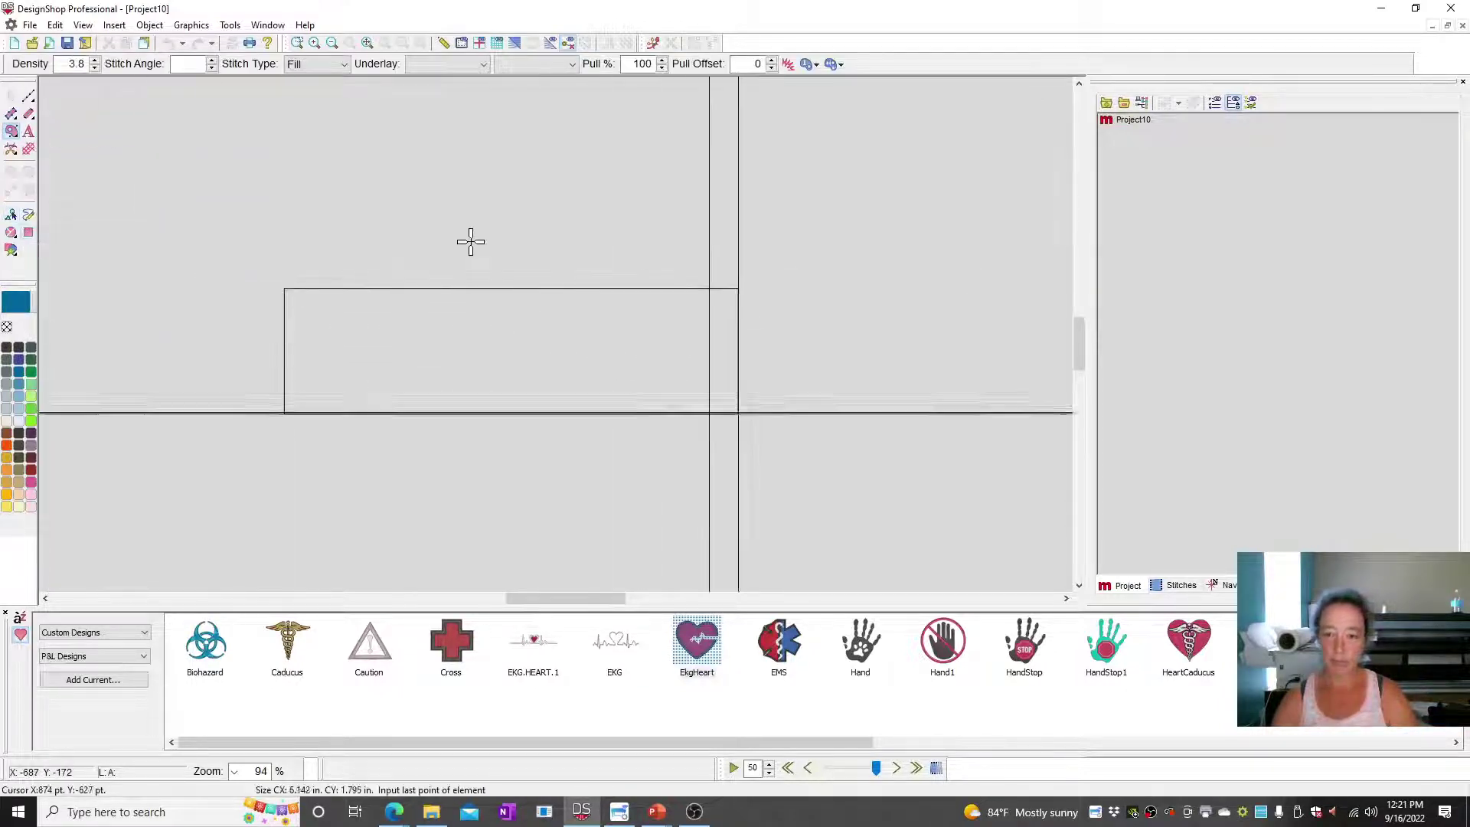
{"action": "left_click", "coordinate": [869, 415]}
{"action": "left_click", "coordinate": [830, 370]}
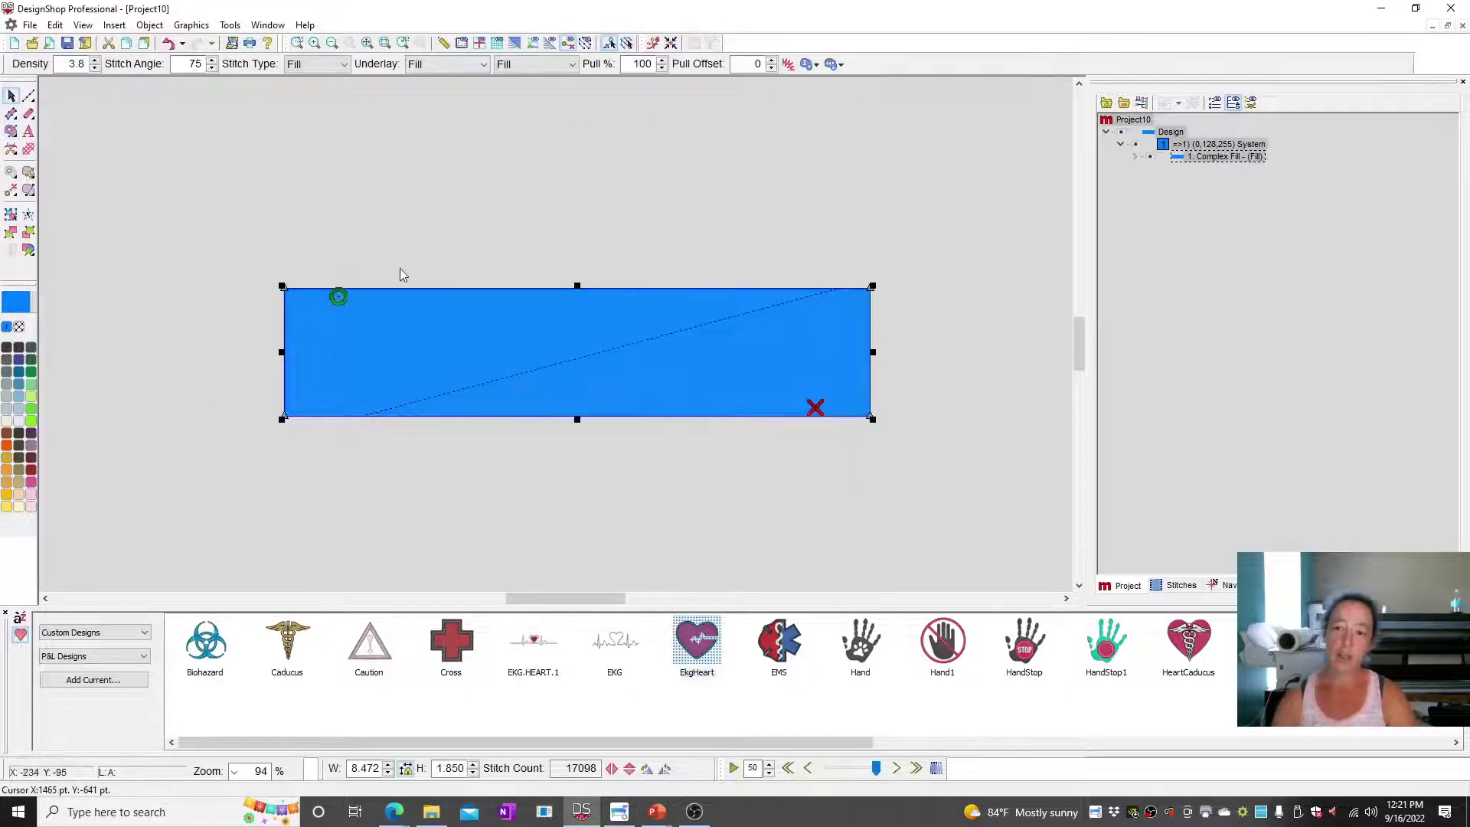
Add Basic Block lettering reading "Text" with a height of 1.000 in above the rectangle.
{"action": "key", "text": "t"}
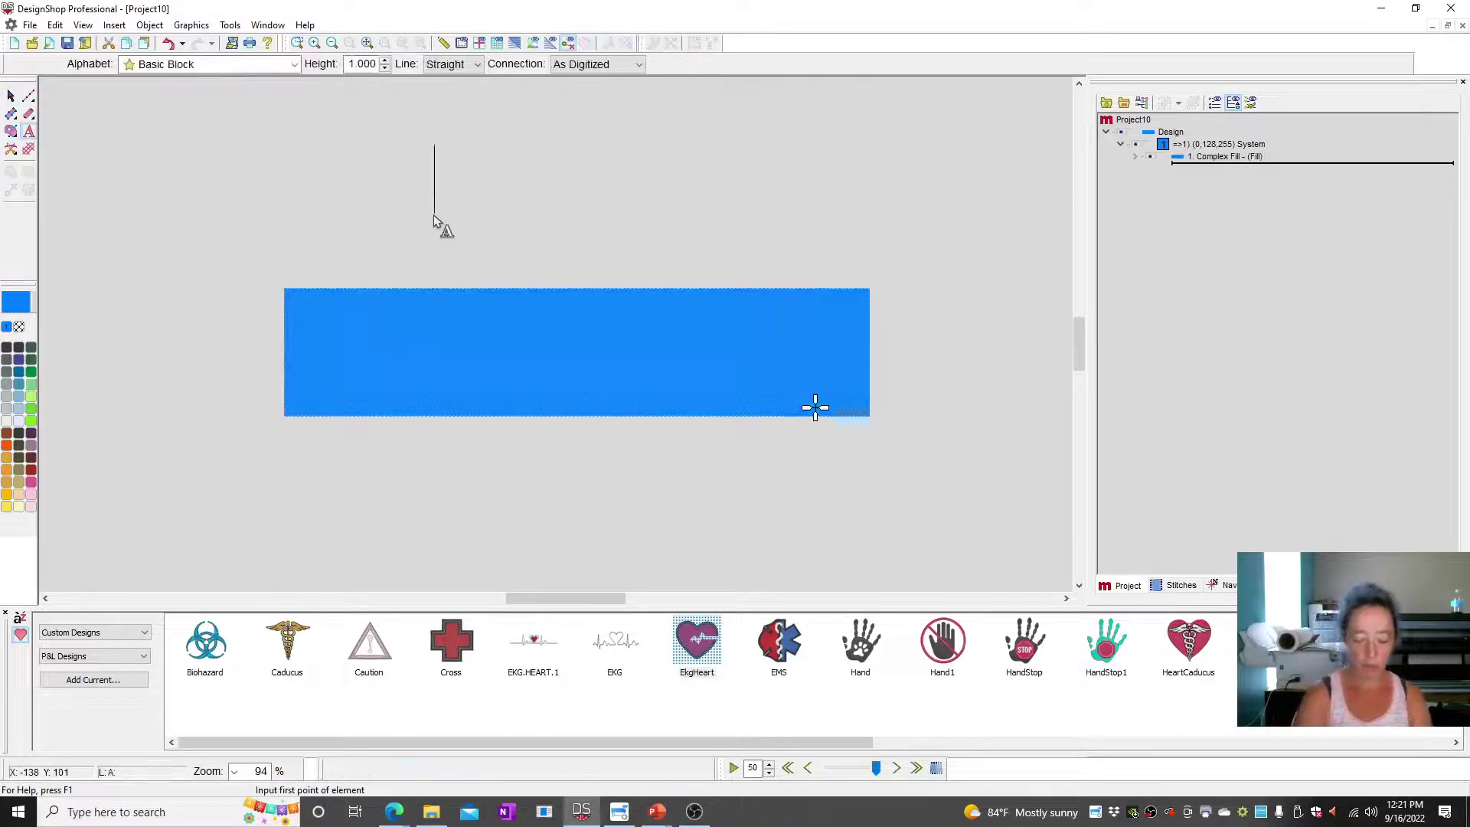
{"action": "type", "text": "Text"}
{"action": "key", "text": "Return"}
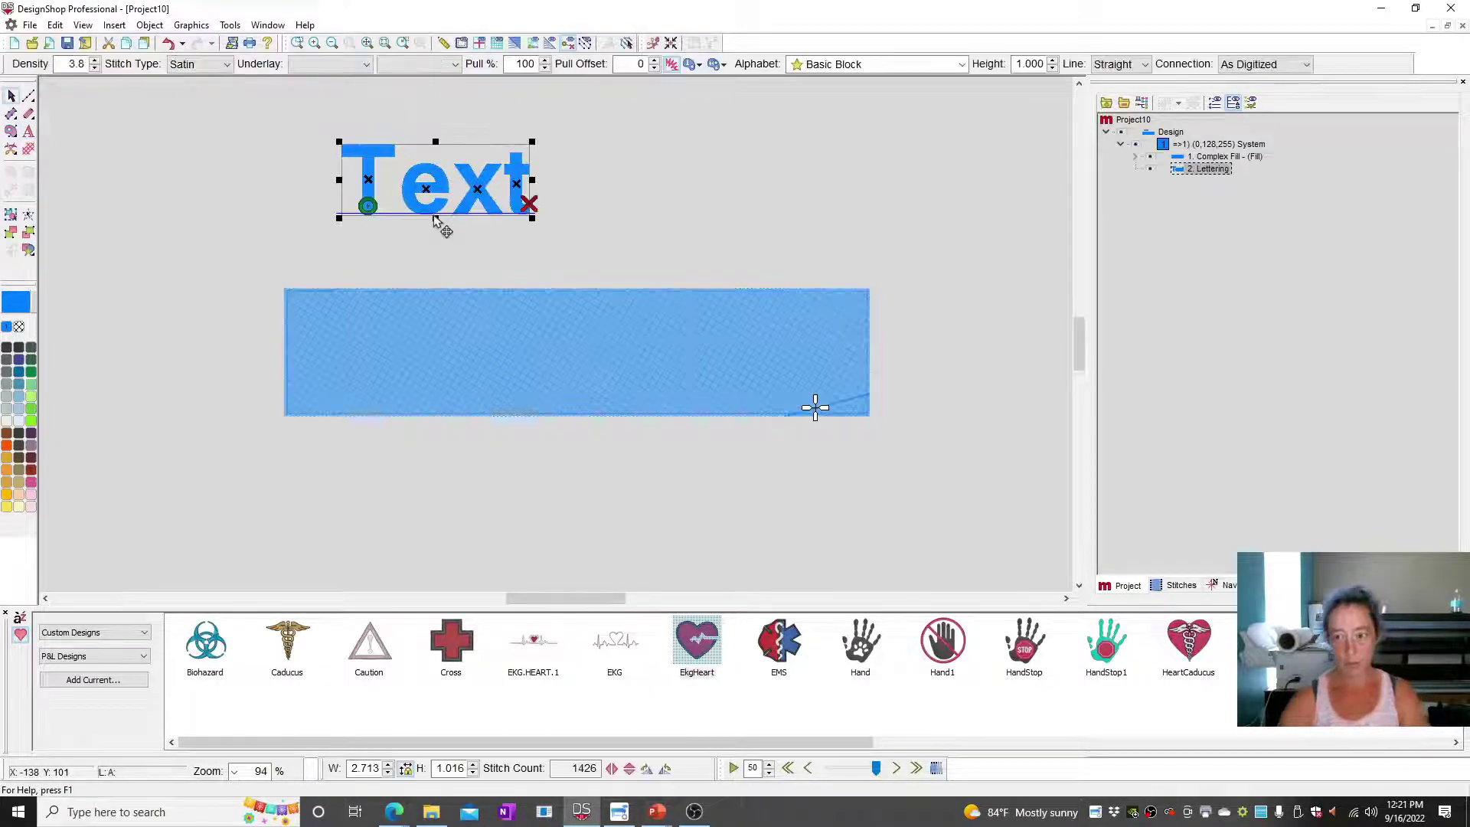
Add "order" as a second line of the lettering and move the lettering up clear of the rectangle.
{"action": "double_click", "coordinate": [442, 154]}
{"action": "left_click", "coordinate": [1064, 254]}
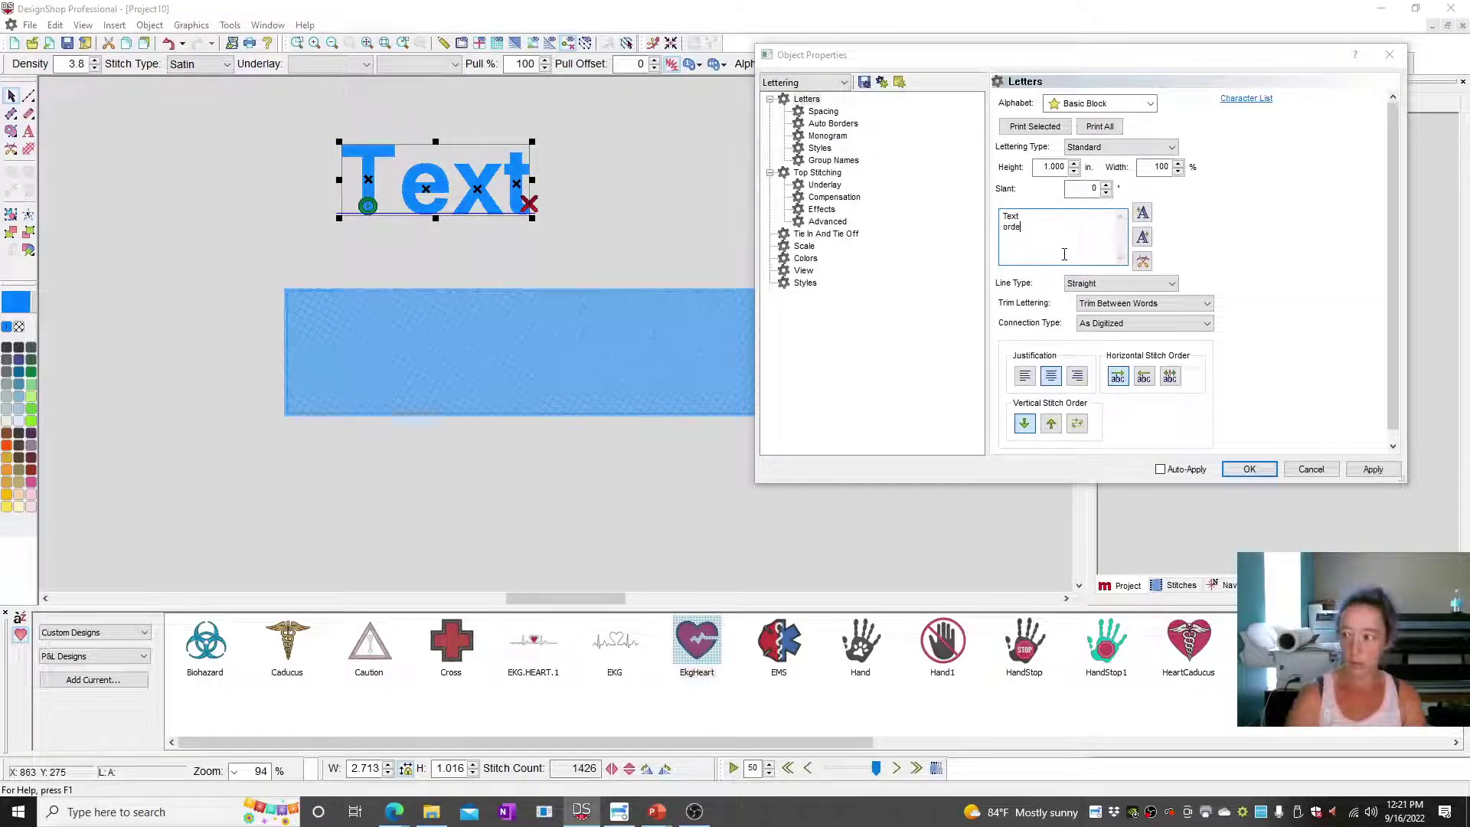
{"action": "type", "text": "order"}
{"action": "left_click", "coordinate": [1352, 473]}
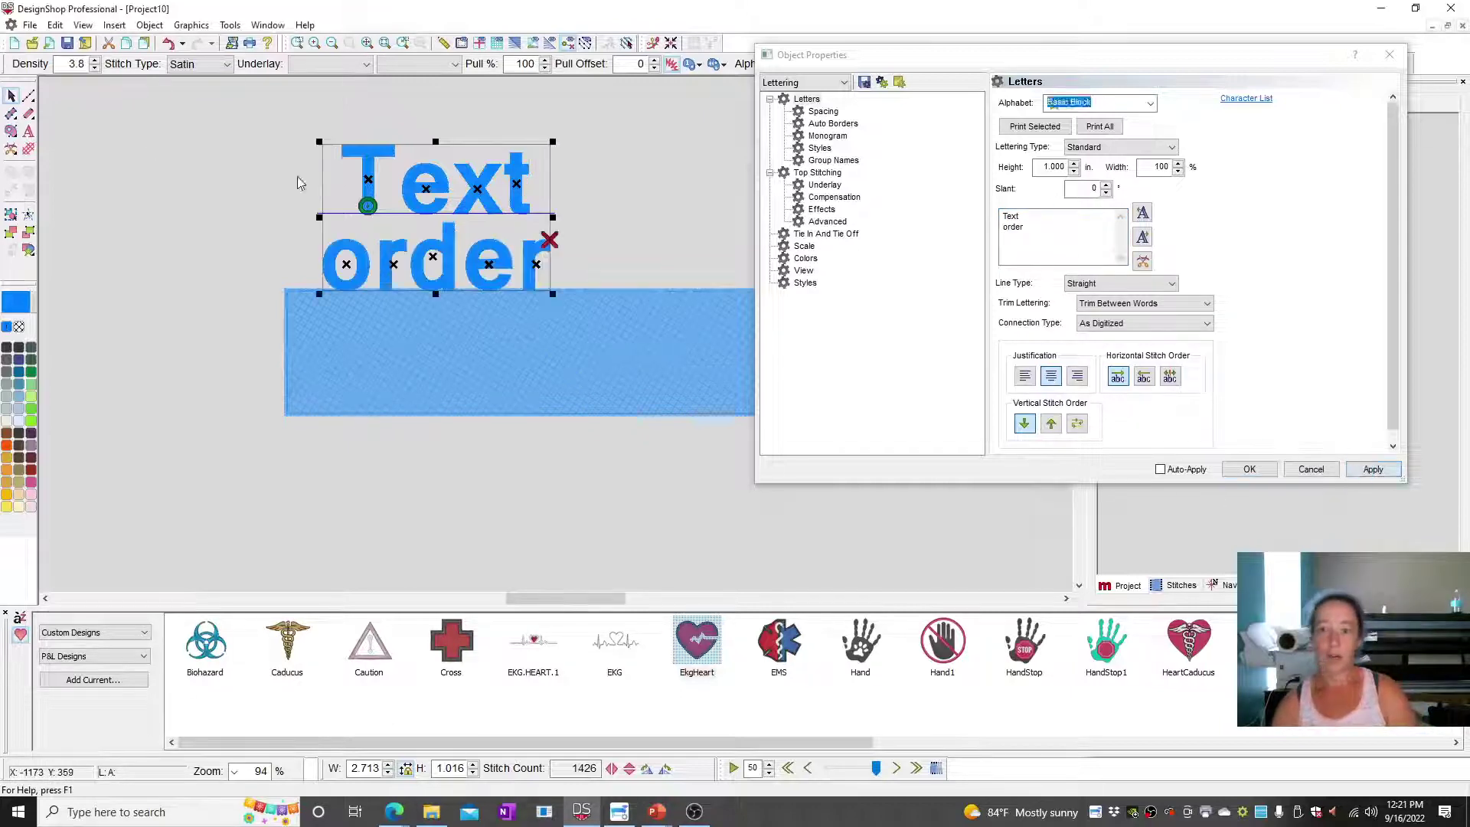
{"action": "left_click_drag", "start_coordinate": [400, 161], "coordinate": [477, 127]}
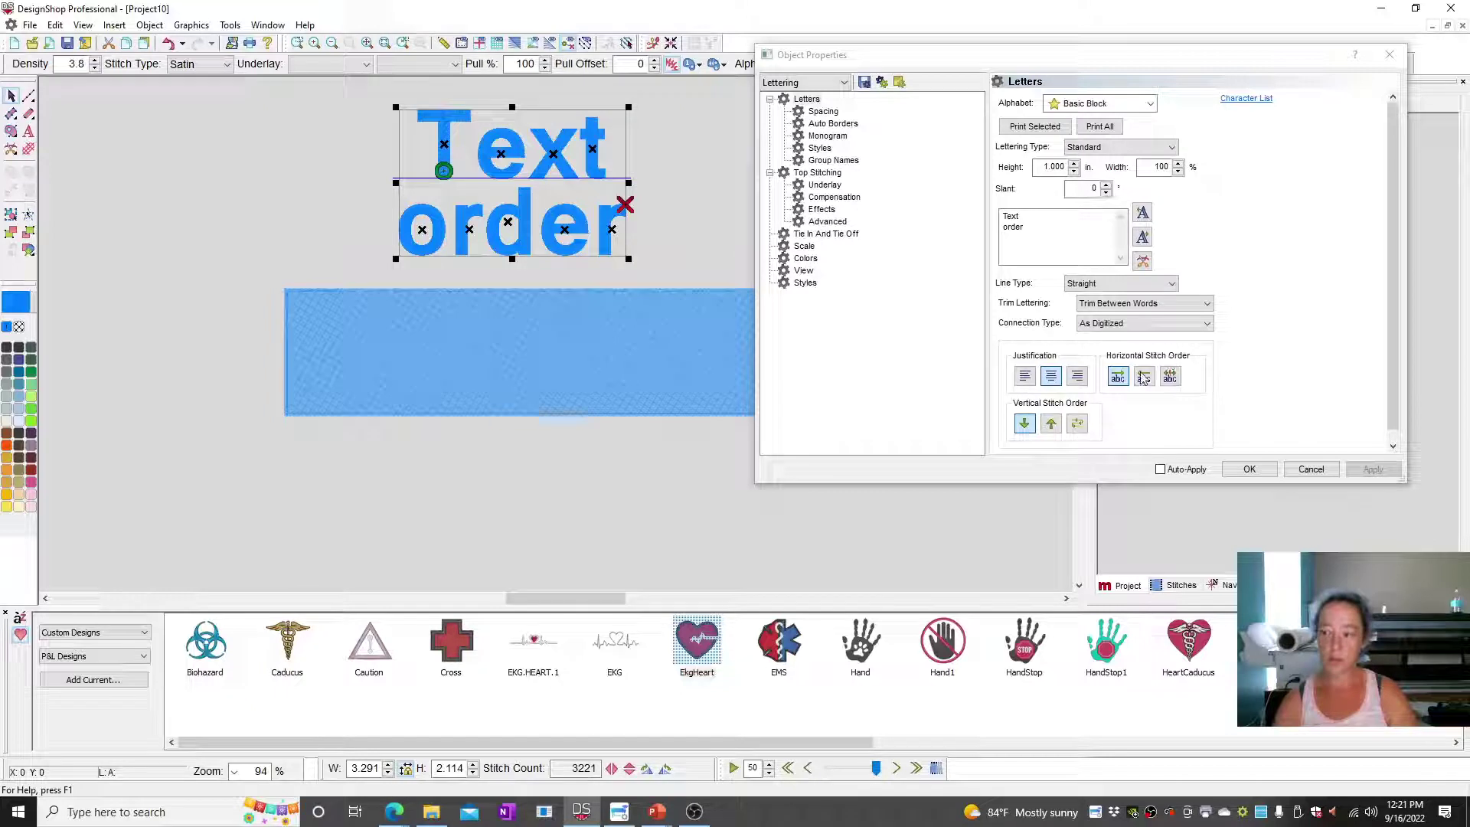
Review the lettering's stitch order options and the rectangle's top stitching properties, closing both dialogs without applying changes.
{"action": "left_click", "coordinate": [1023, 423]}
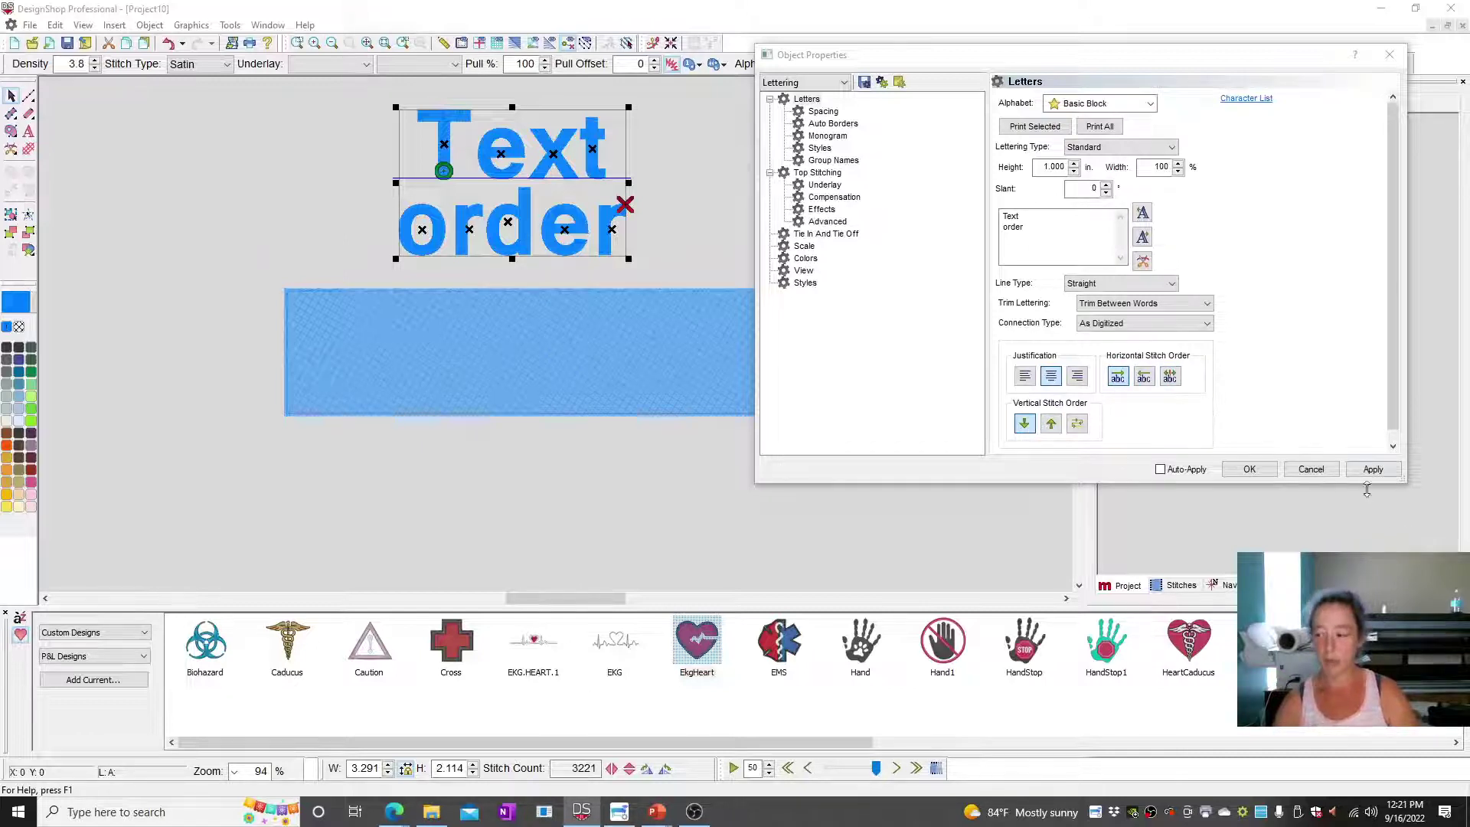
{"action": "left_click", "coordinate": [1310, 469]}
{"action": "left_click", "coordinate": [528, 387]}
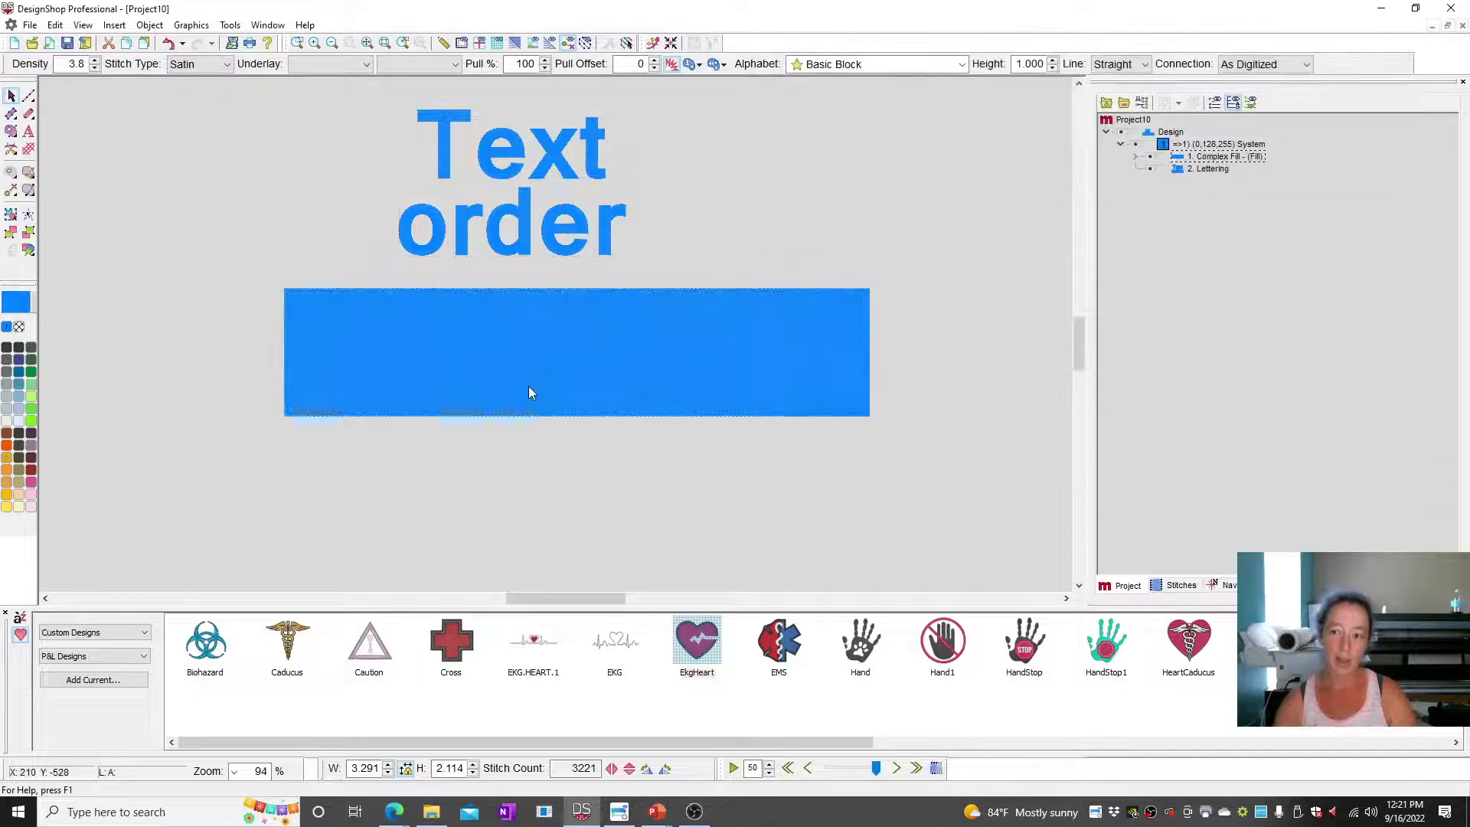
{"action": "double_click", "coordinate": [497, 350]}
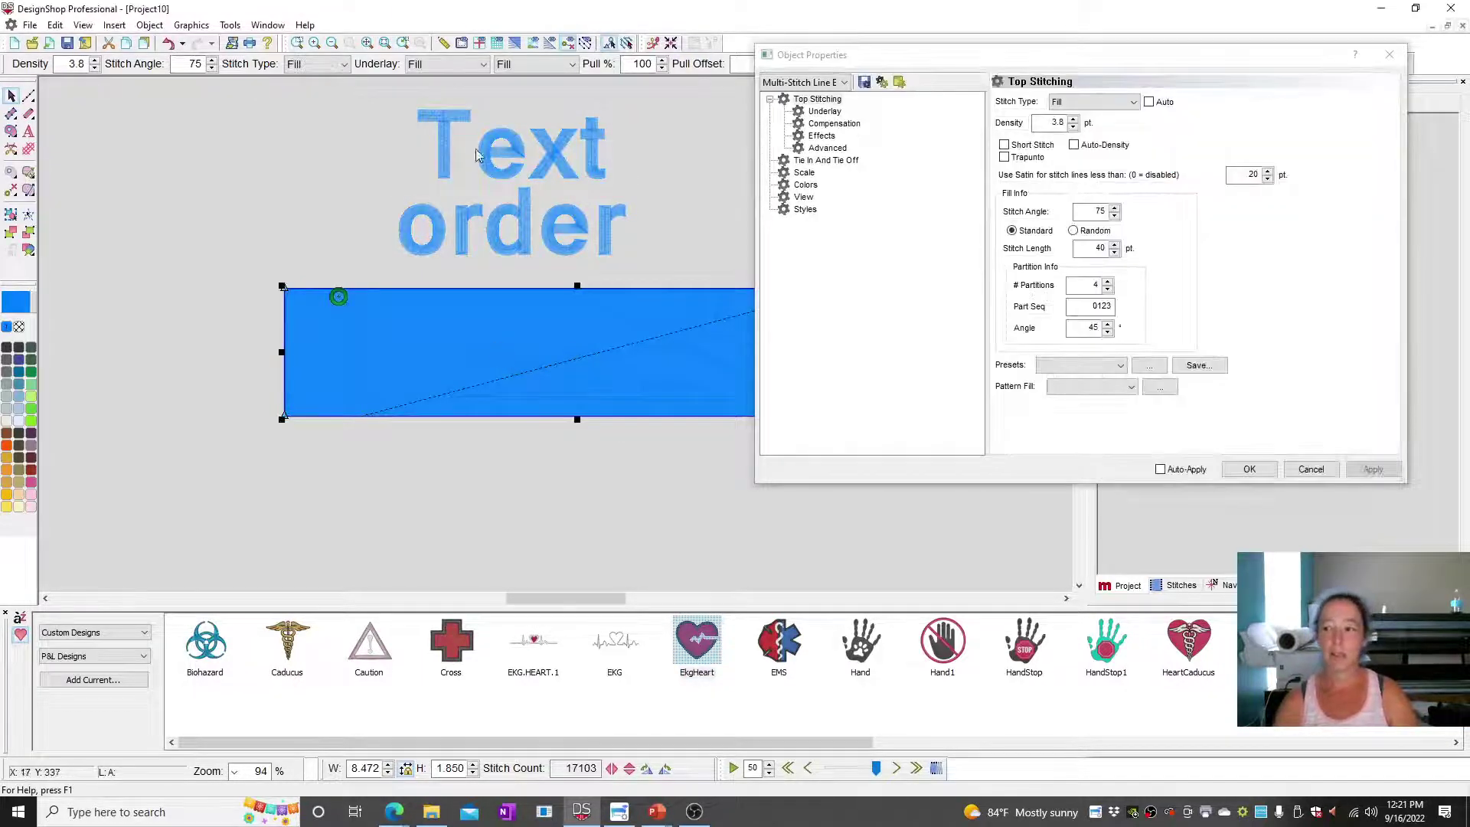
{"action": "left_click", "coordinate": [1318, 469]}
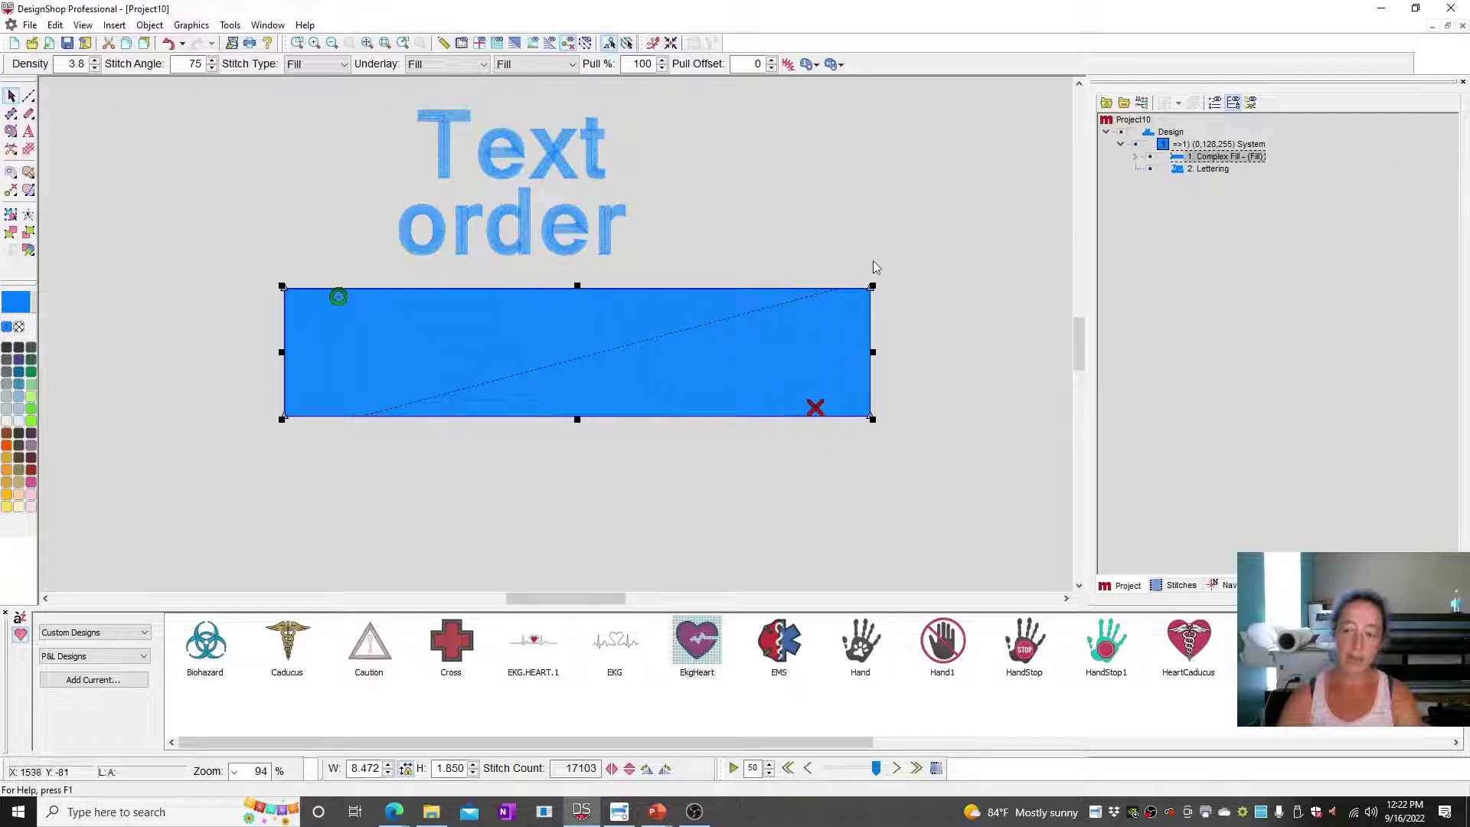
Display the stitches in 3D and play the sewing simulation of the design.
{"action": "left_click", "coordinate": [515, 43]}
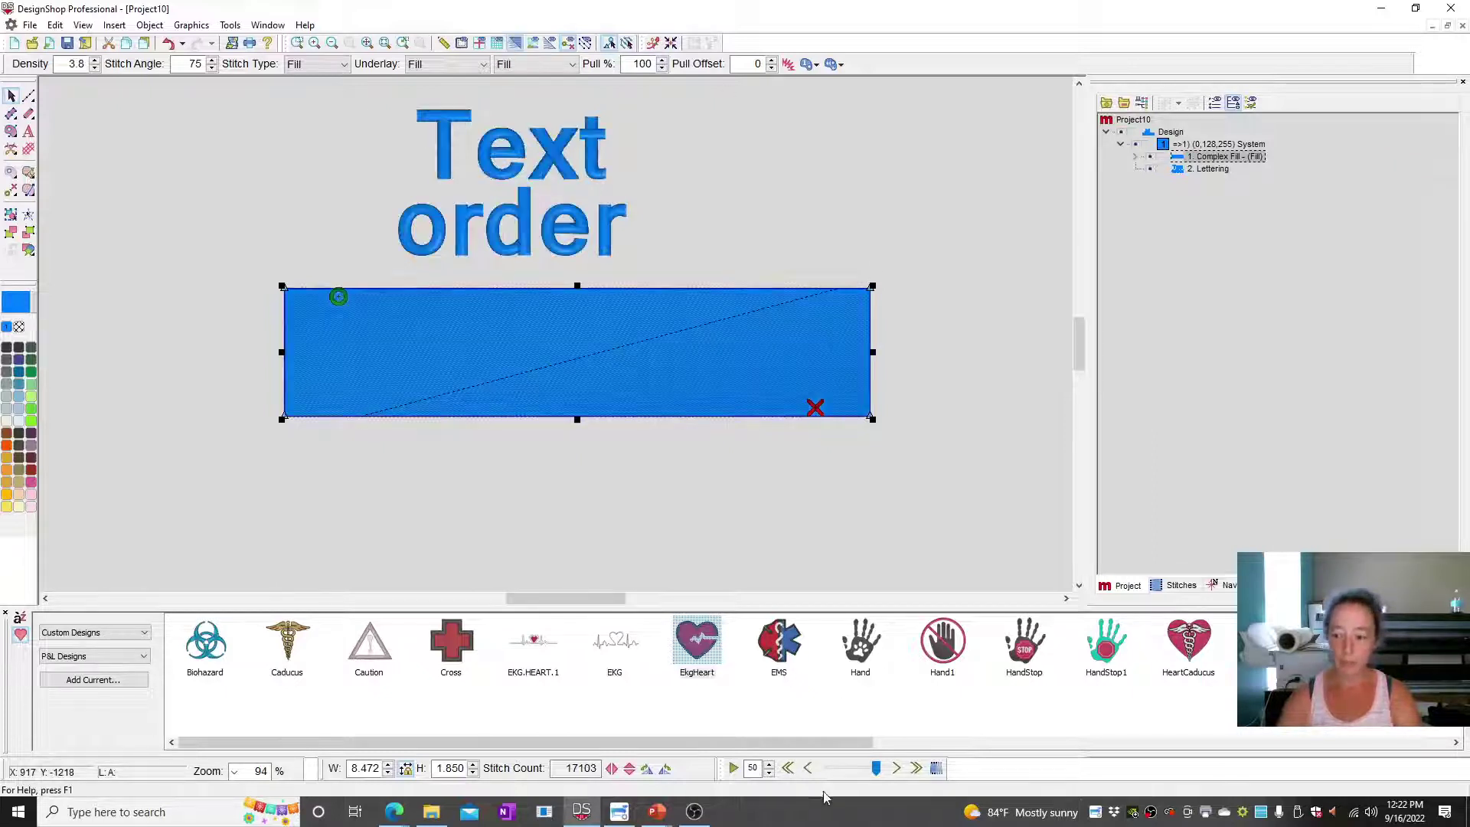
{"action": "left_click", "coordinate": [733, 768]}
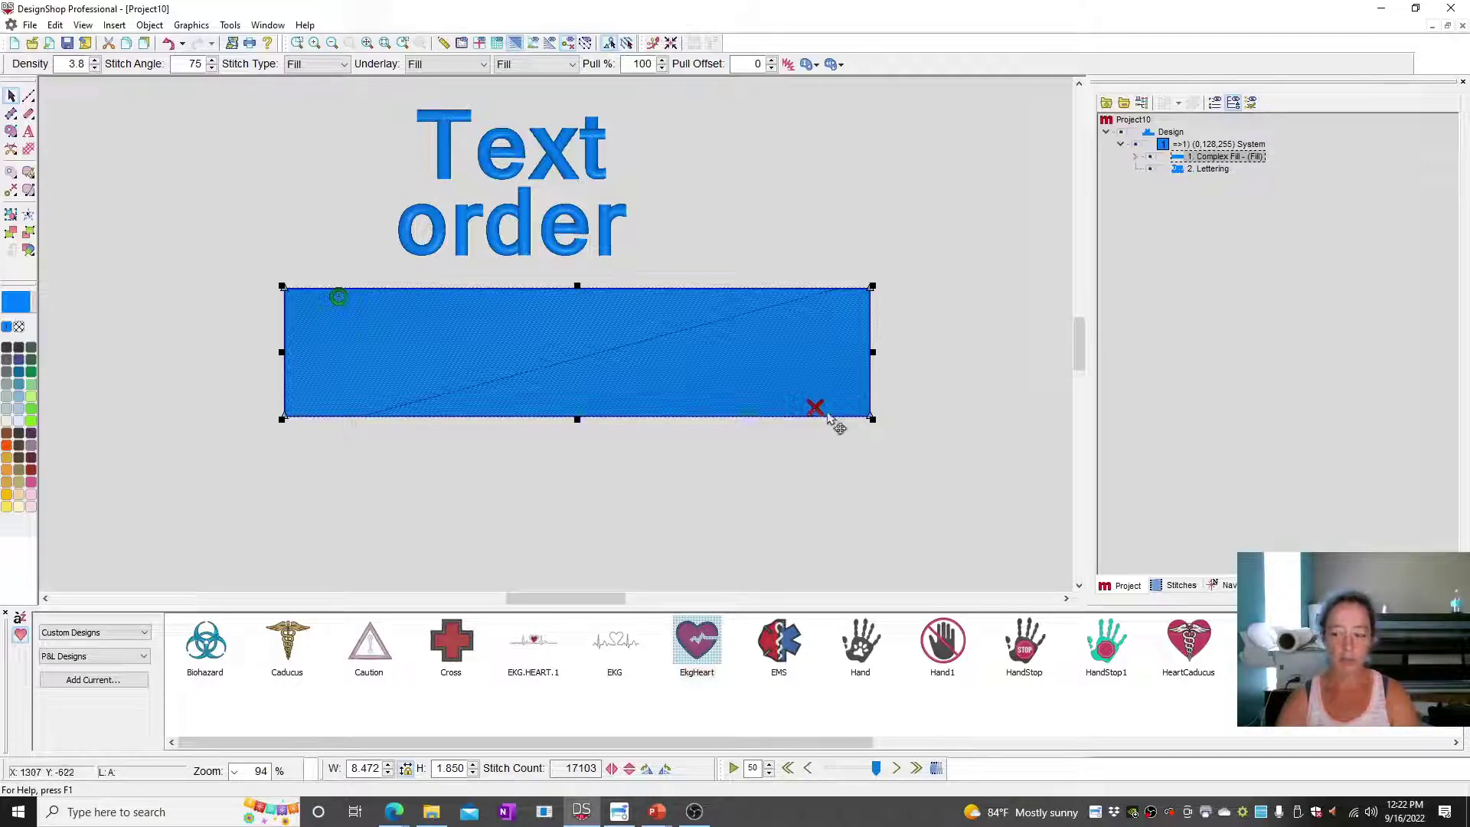
Move the rectangle fill's exit point to its lower-right corner and replay the sewing simulation to examine the fill's stitching order.
{"action": "left_click_drag", "start_coordinate": [816, 408], "coordinate": [879, 426]}
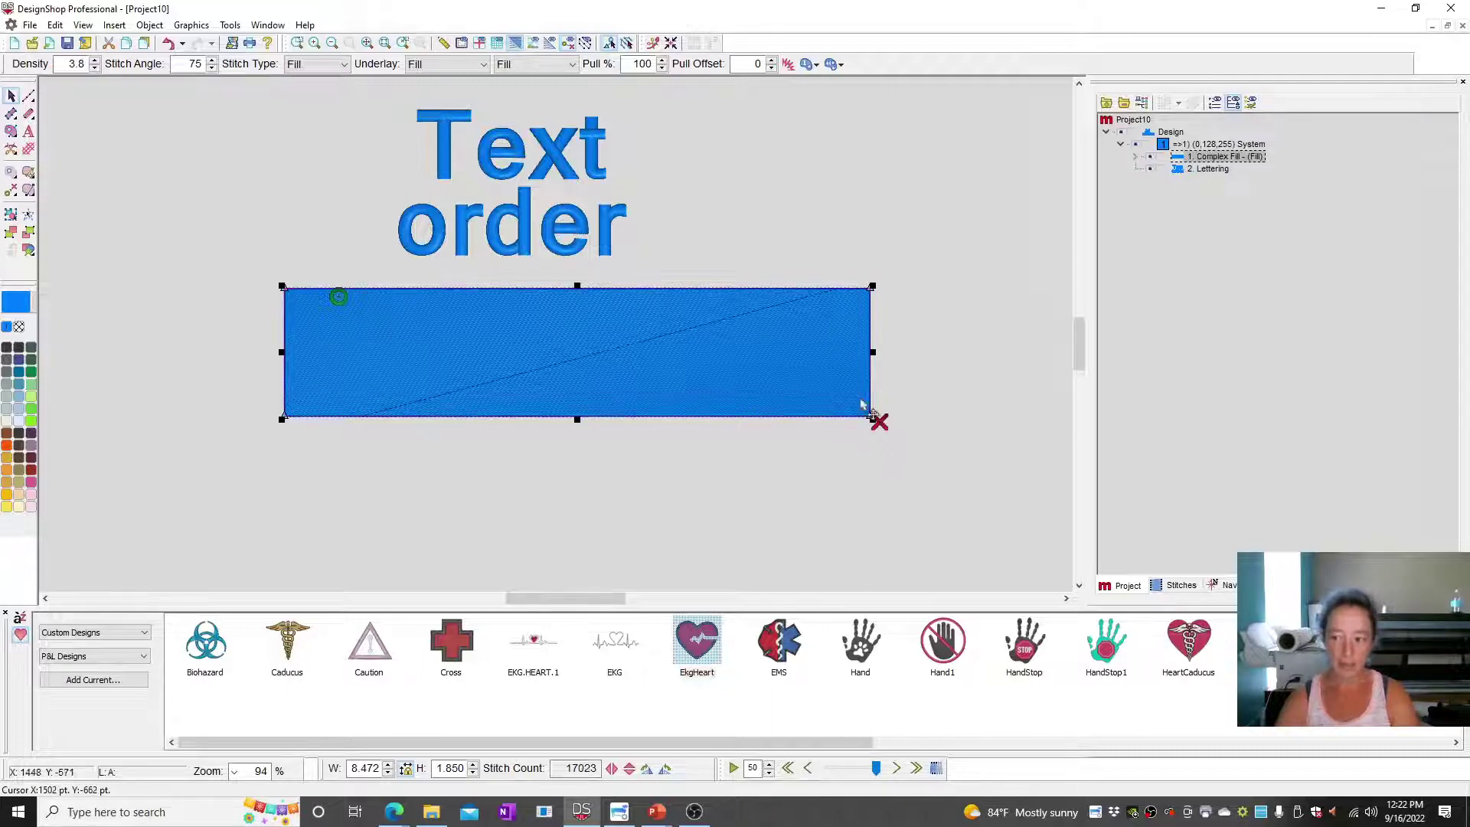
{"action": "left_click", "coordinate": [733, 768]}
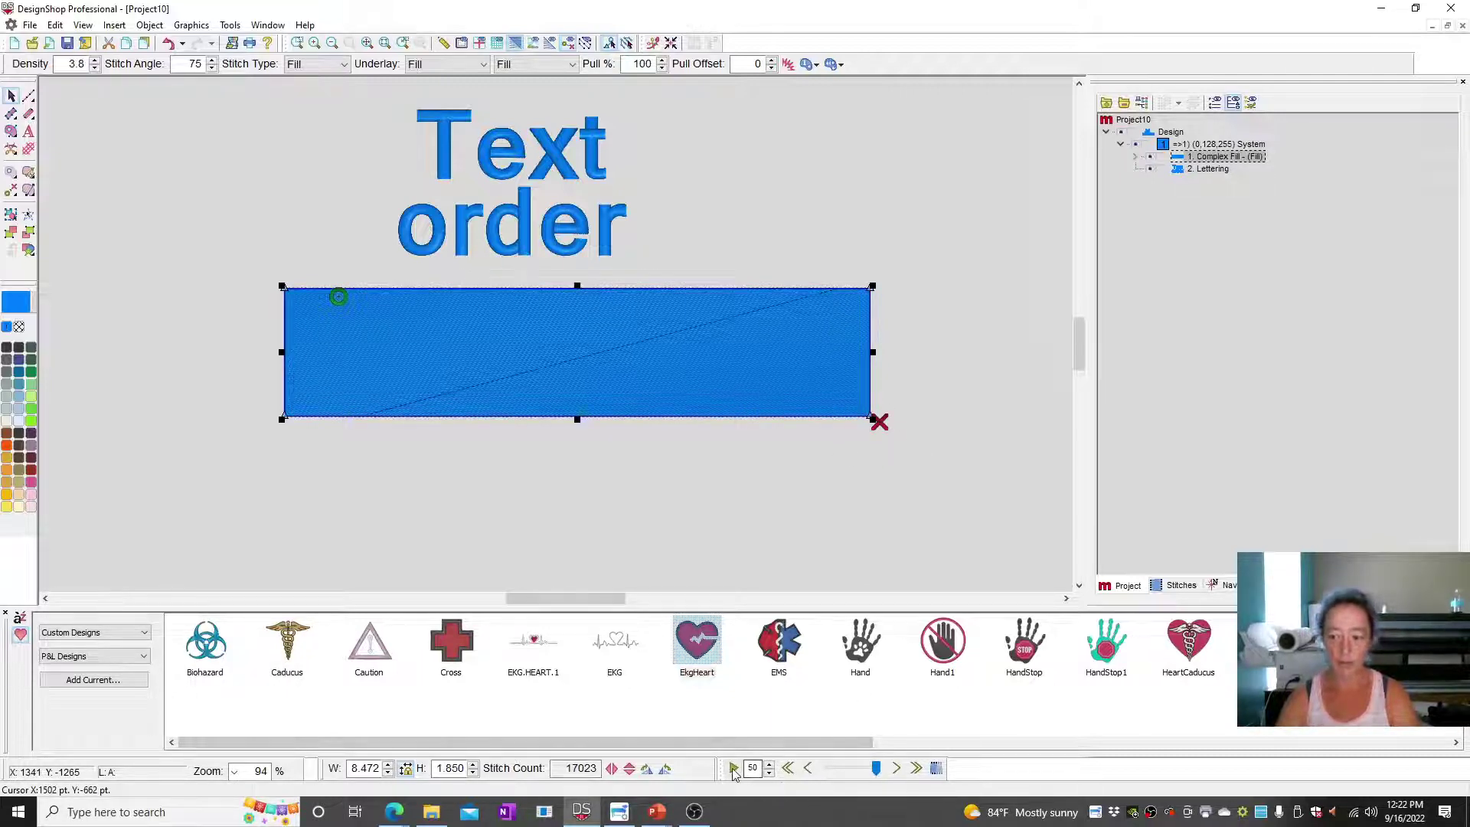
{"action": "left_click", "coordinate": [870, 769]}
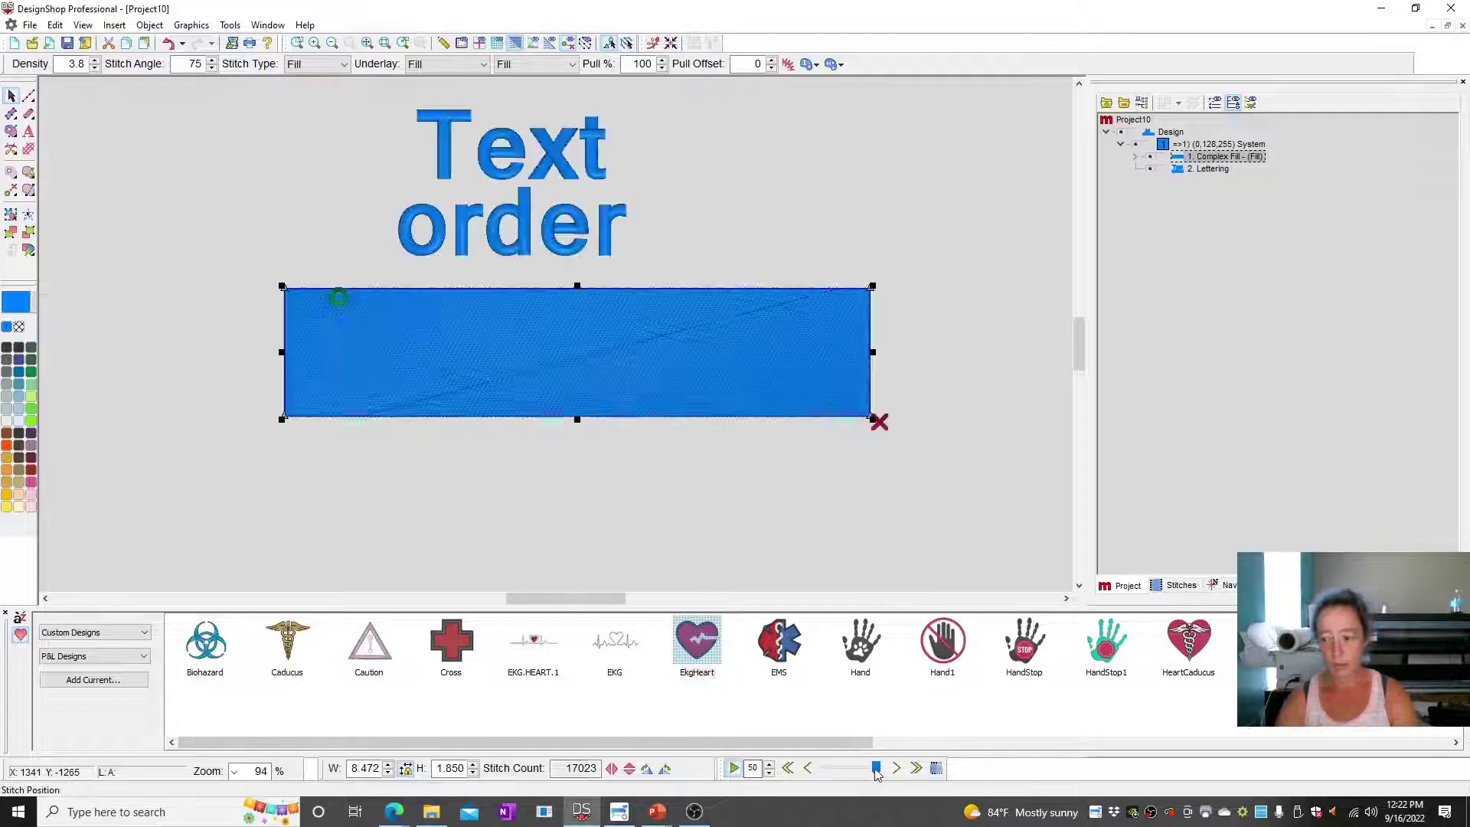
{"action": "left_click_drag", "start_coordinate": [882, 773], "coordinate": [863, 773]}
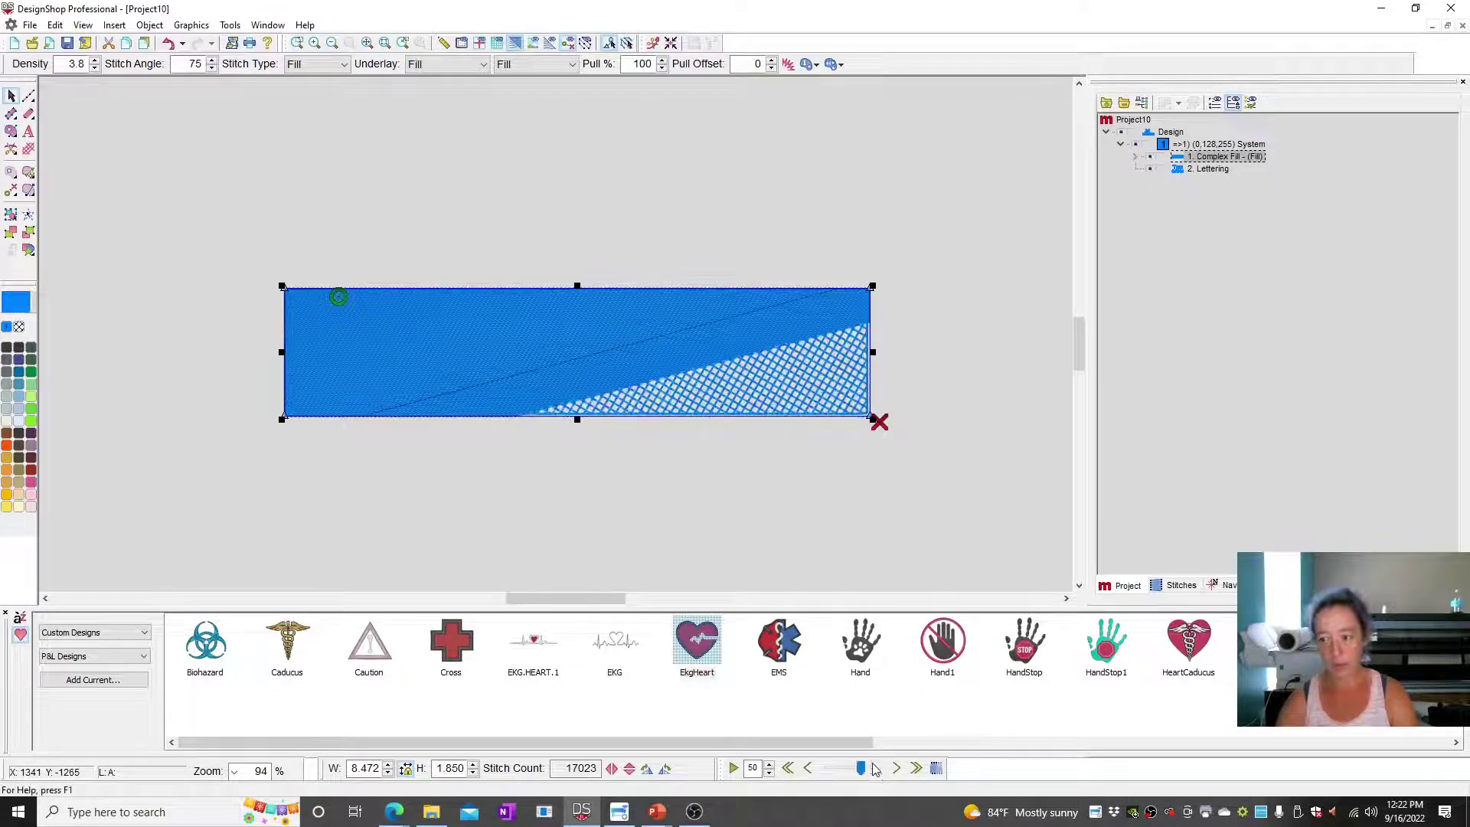
{"action": "left_click", "coordinate": [733, 767]}
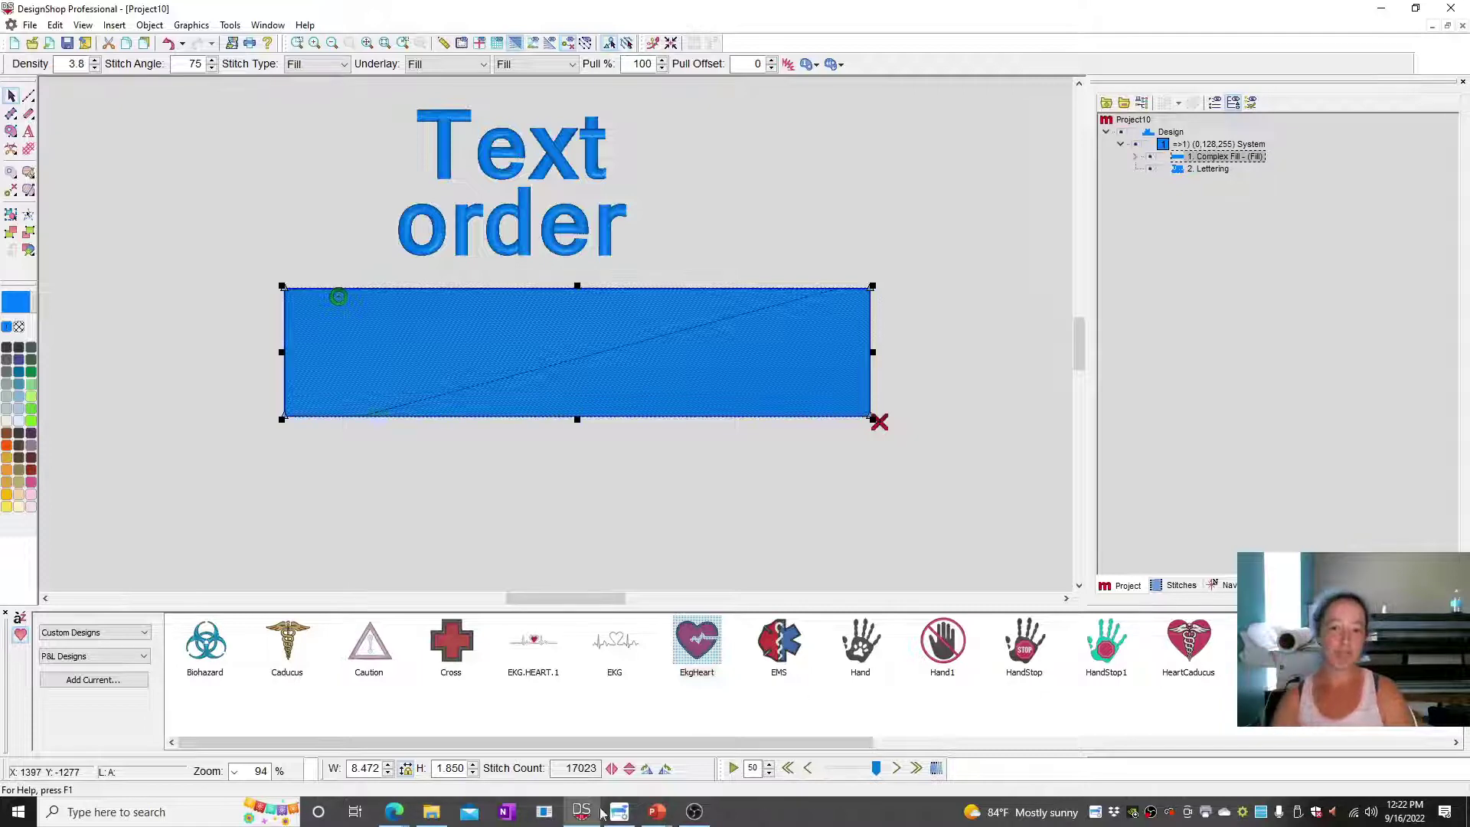
Draw a nearly horizontal stitch direction line across the rectangle, place its entry above the upper-left corner and exit below the lower-right, and play the simulation.
{"action": "left_click", "coordinate": [29, 191]}
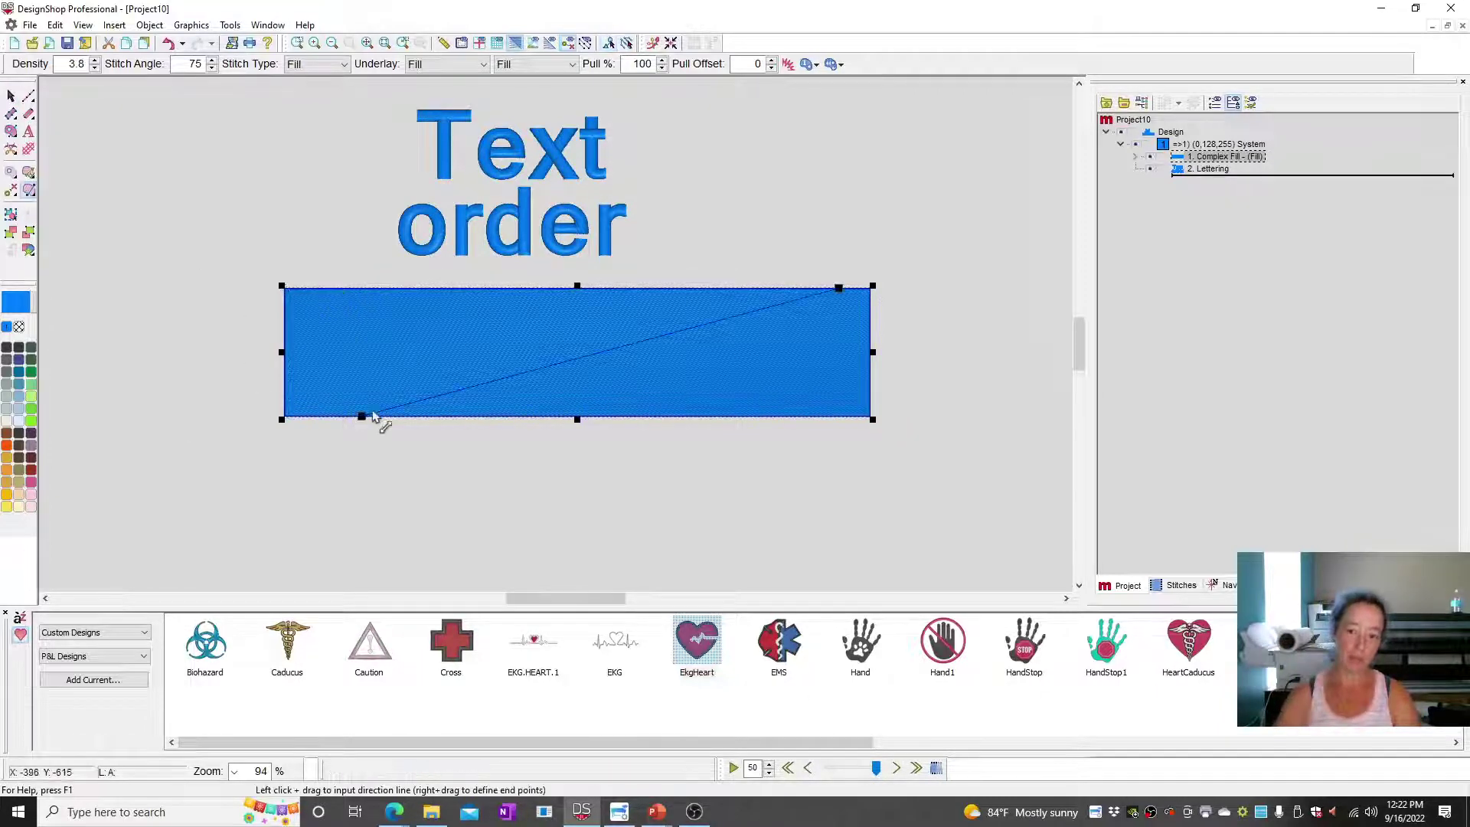
{"action": "left_click_drag", "start_coordinate": [280, 314], "coordinate": [871, 307]}
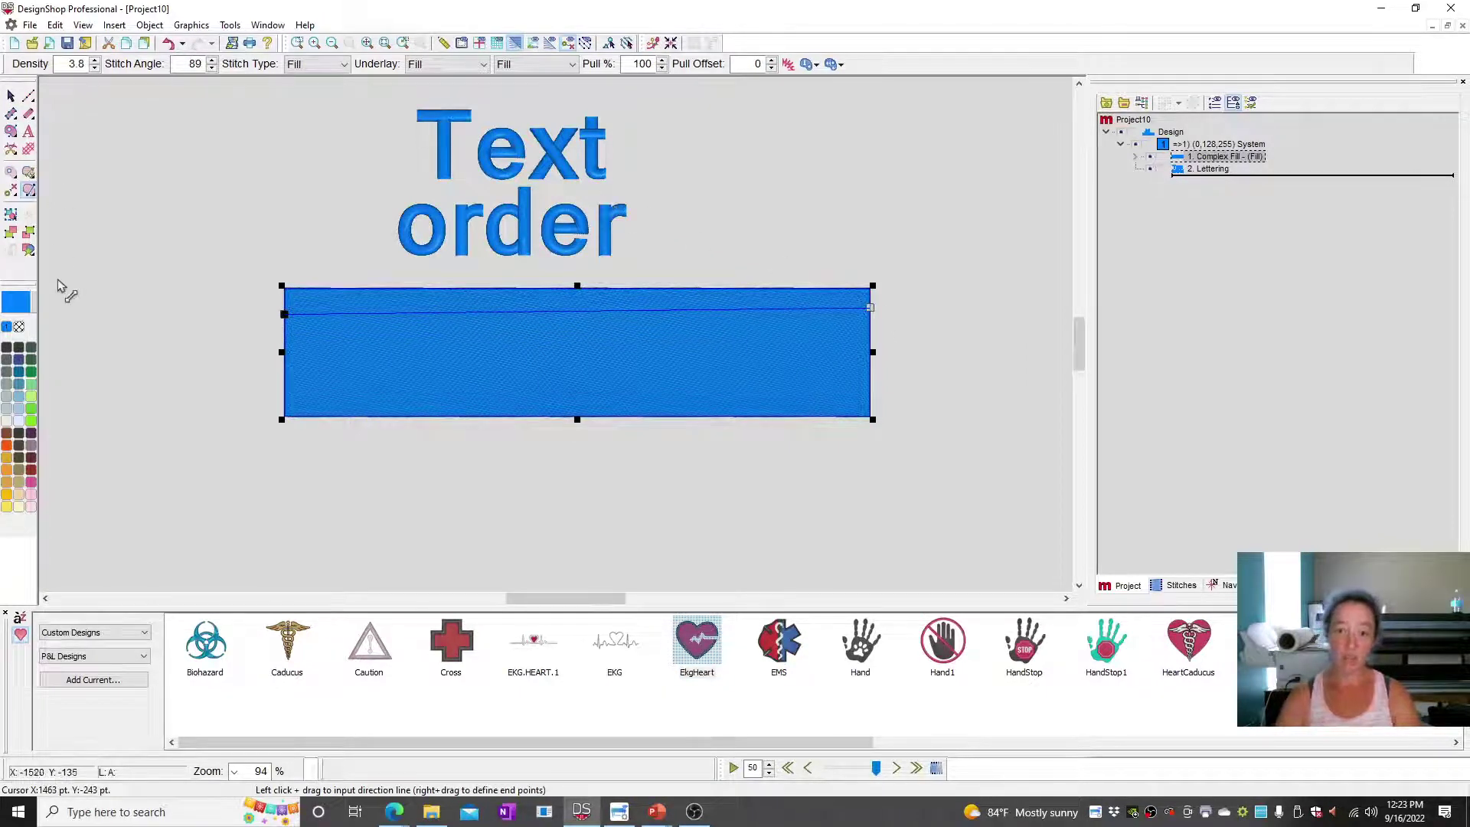
{"action": "left_click", "coordinate": [11, 193]}
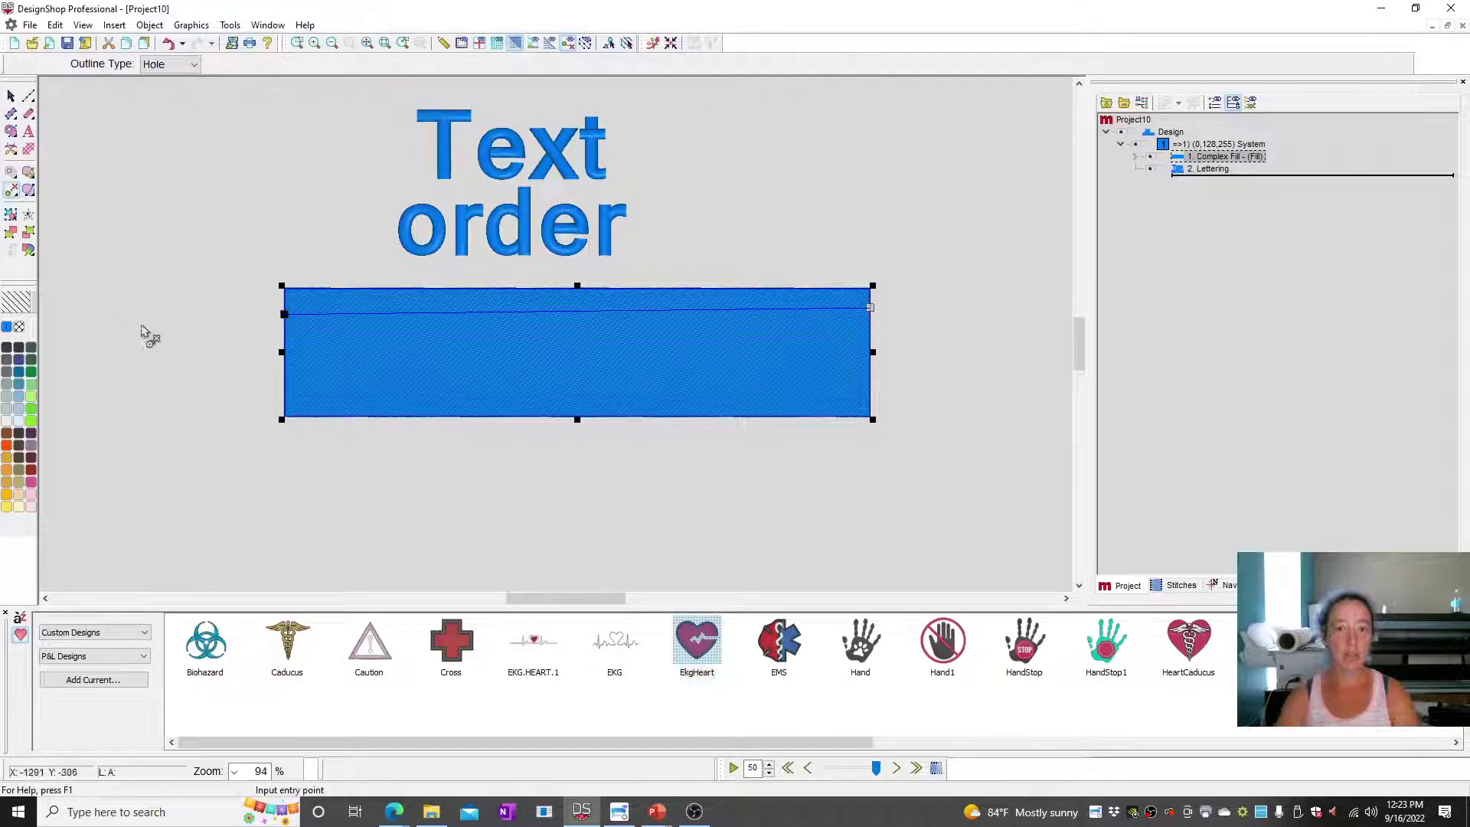
{"action": "left_click", "coordinate": [286, 212]}
{"action": "left_click", "coordinate": [895, 464]}
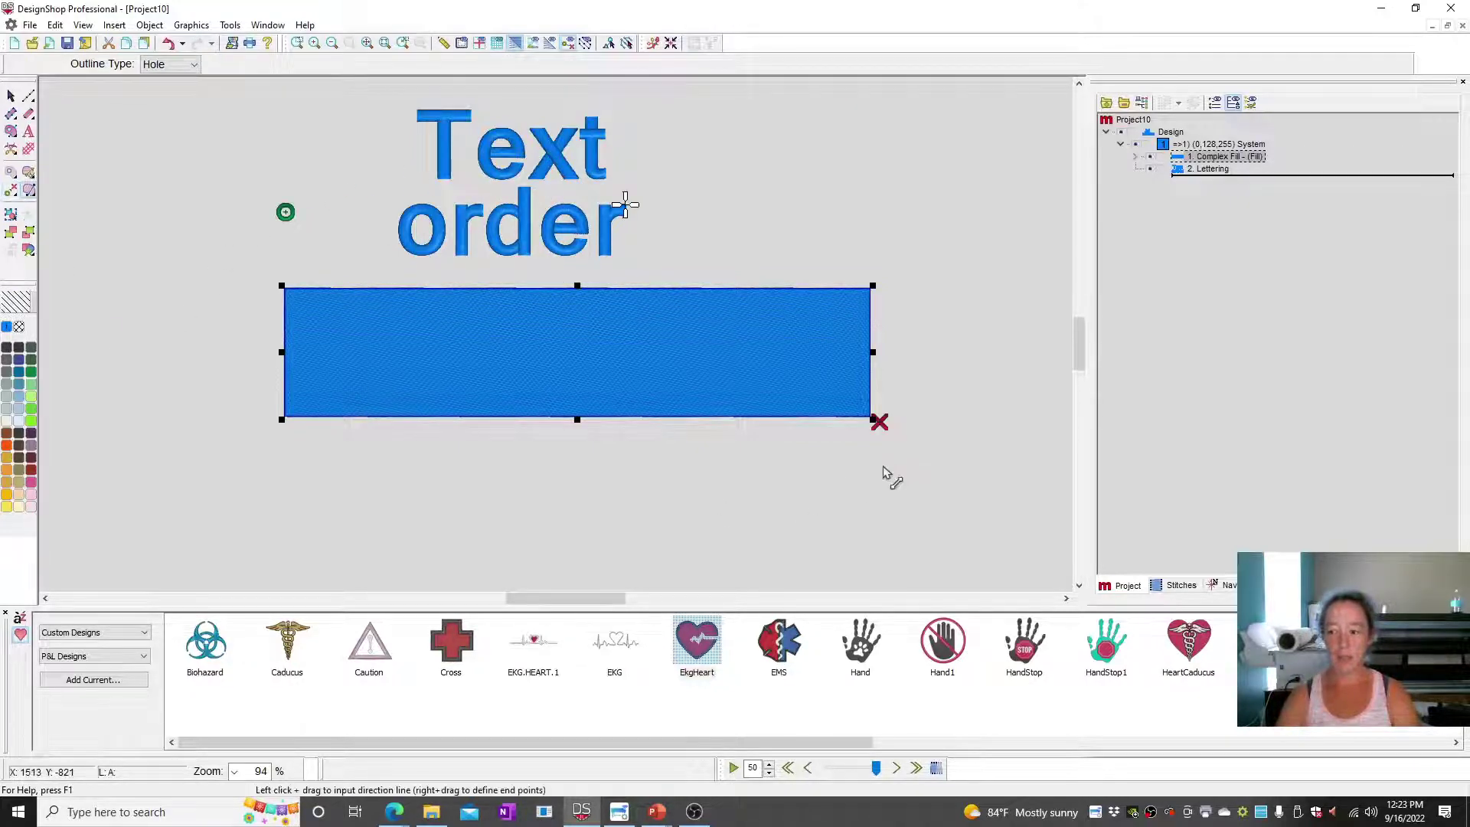
{"action": "left_click", "coordinate": [733, 767]}
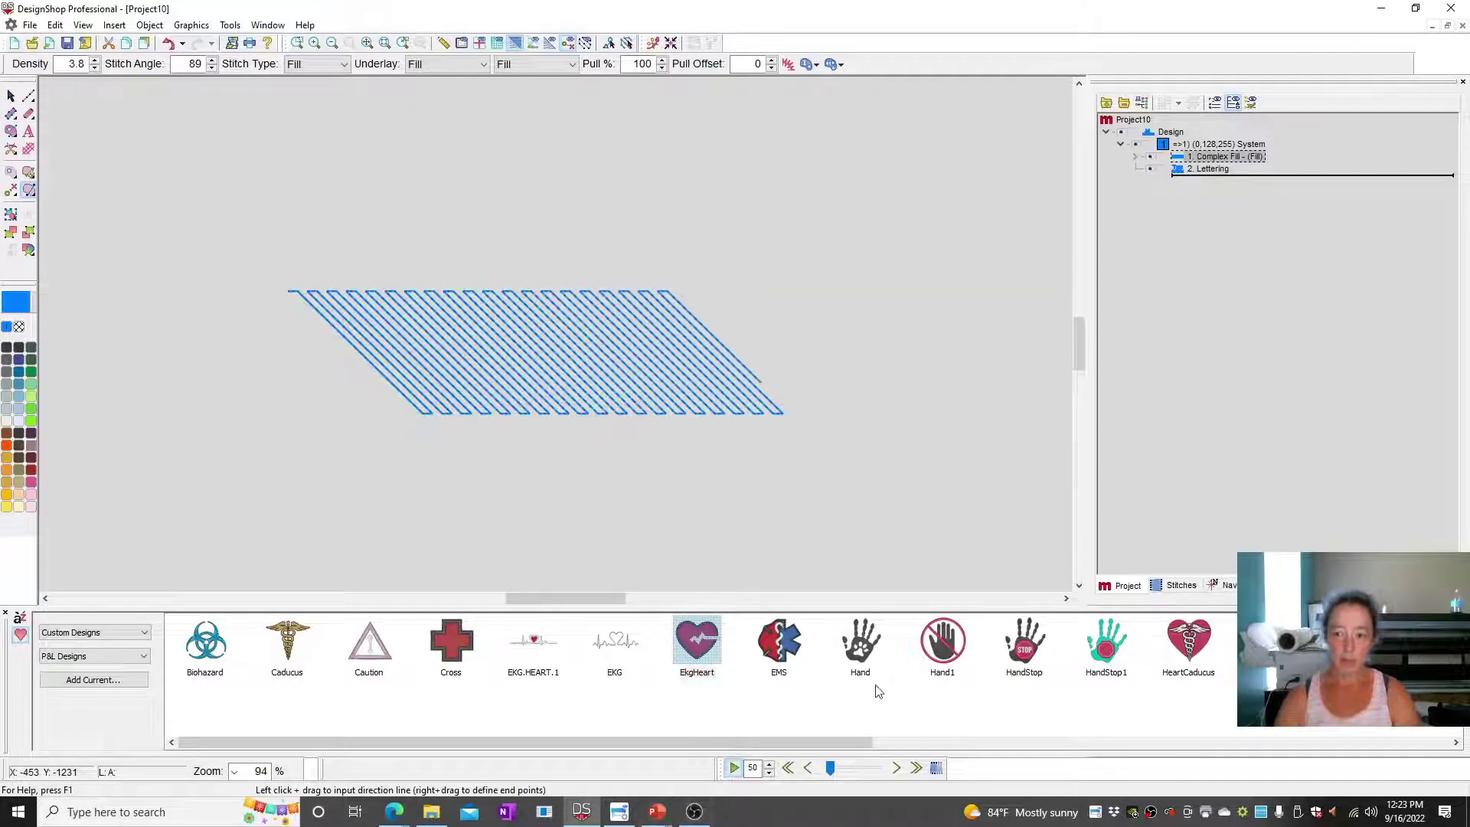
Set the rectangle's second underlay to None and replay the sewing simulation.
{"action": "left_click", "coordinate": [558, 65]}
{"action": "scroll", "coordinate": [559, 92], "scroll_direction": "up", "scroll_amount": 1}
{"action": "left_click", "coordinate": [536, 81]}
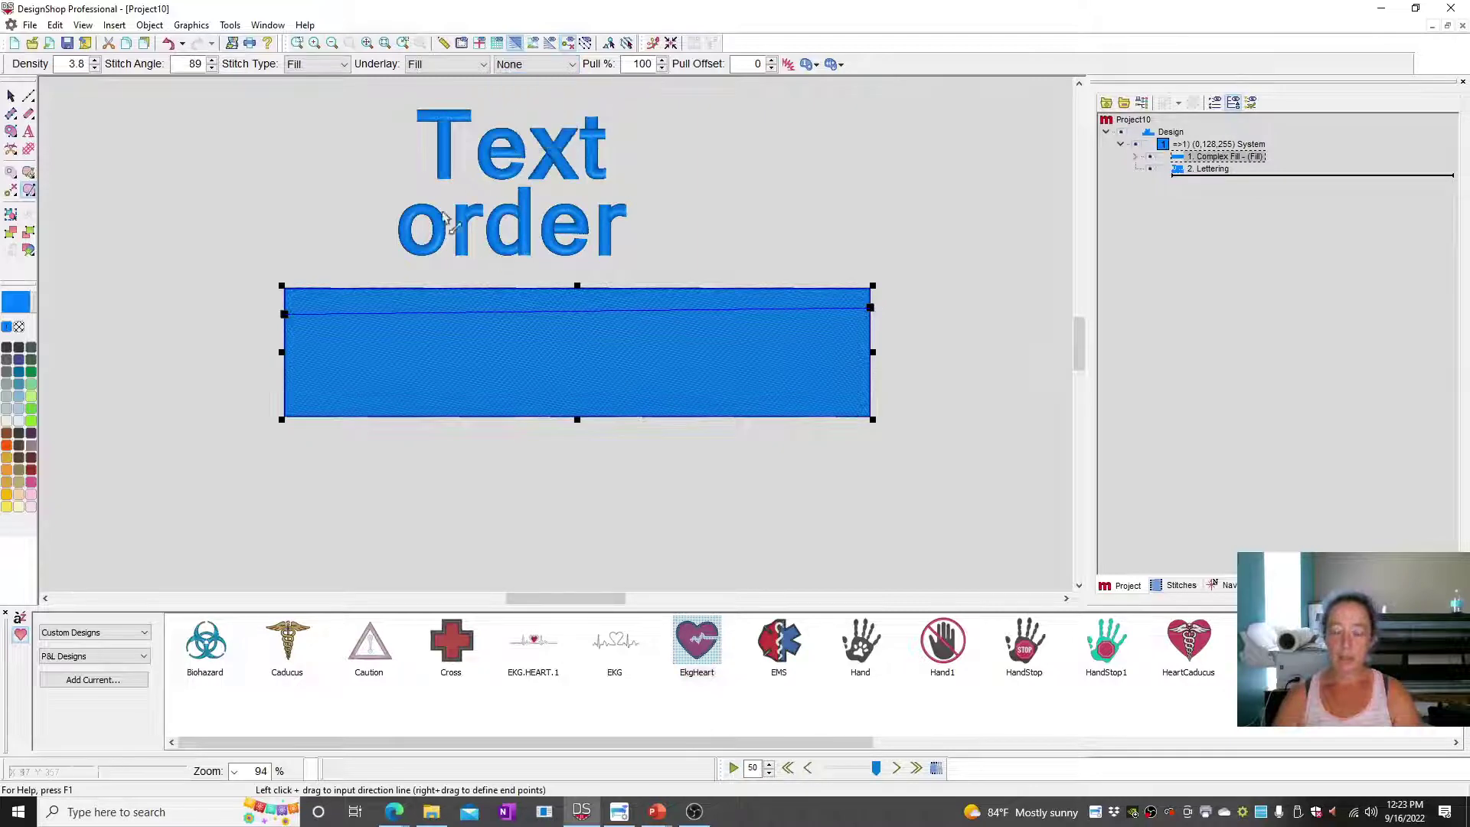
{"action": "left_click", "coordinate": [733, 767]}
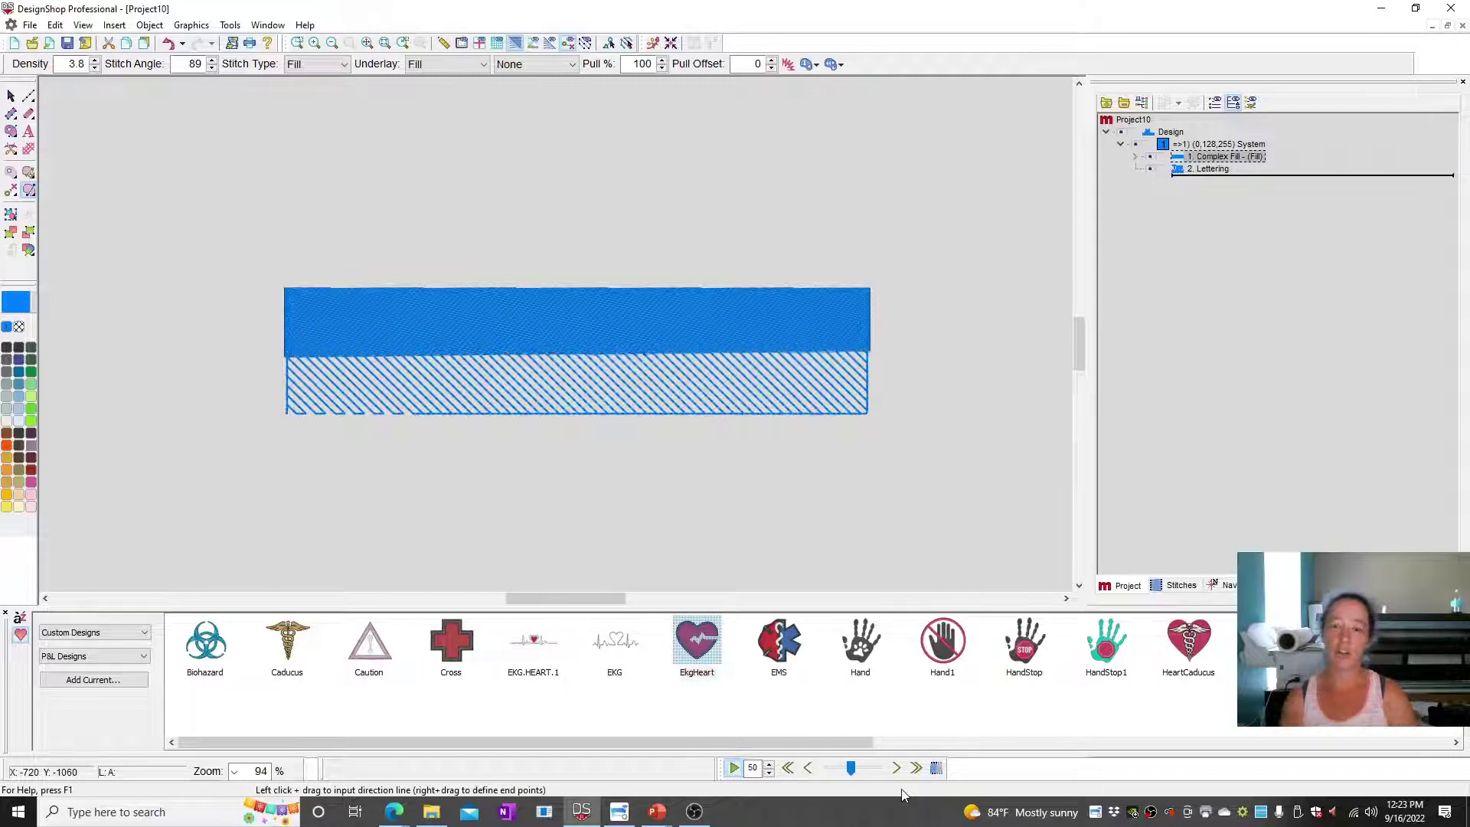
Move the rectangle fill's entry point to its lower-left corner and its exit point just below the lower-right corner.
{"action": "left_click", "coordinate": [11, 190]}
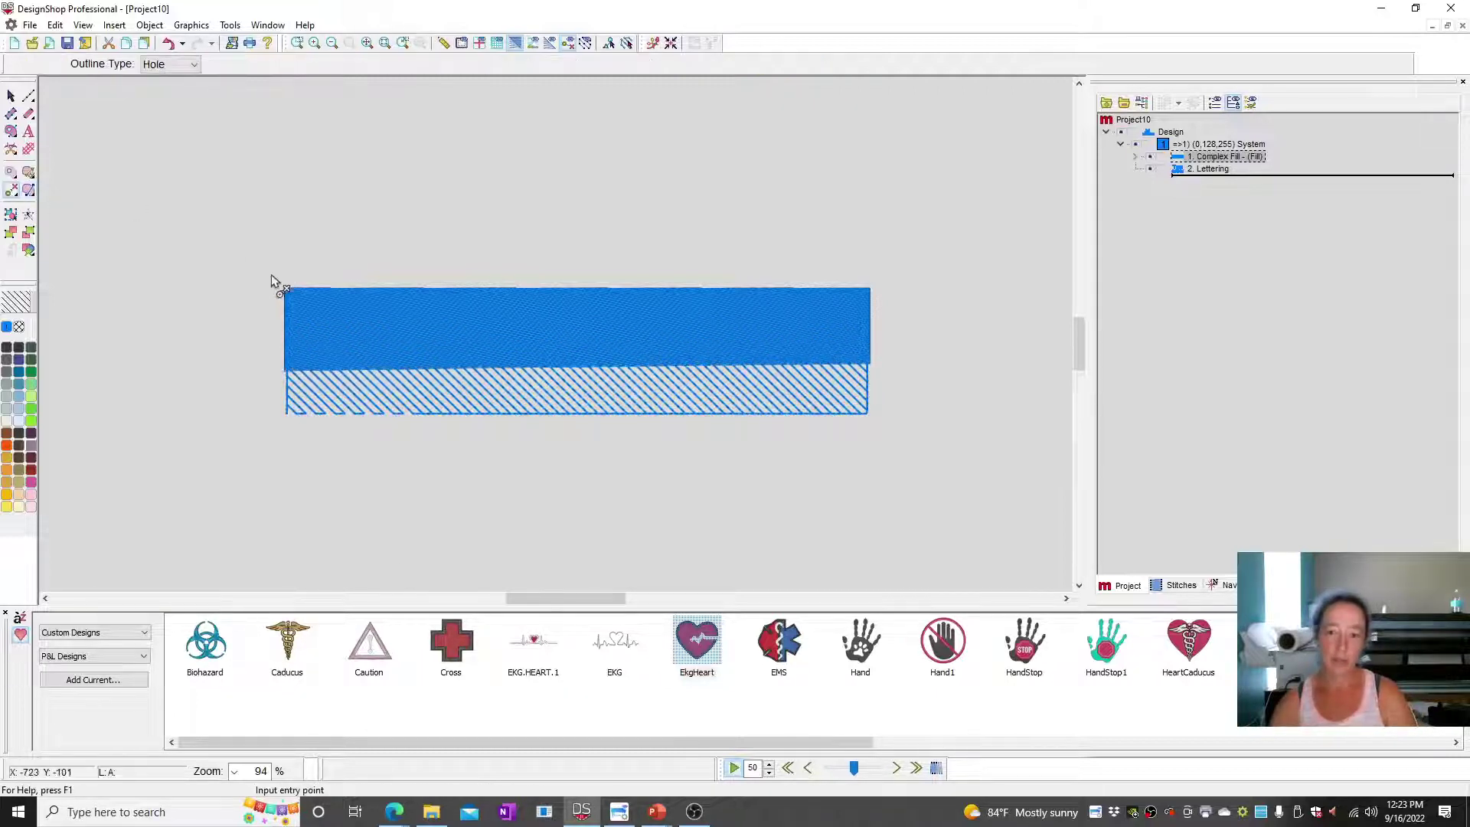
{"action": "left_click", "coordinate": [286, 425]}
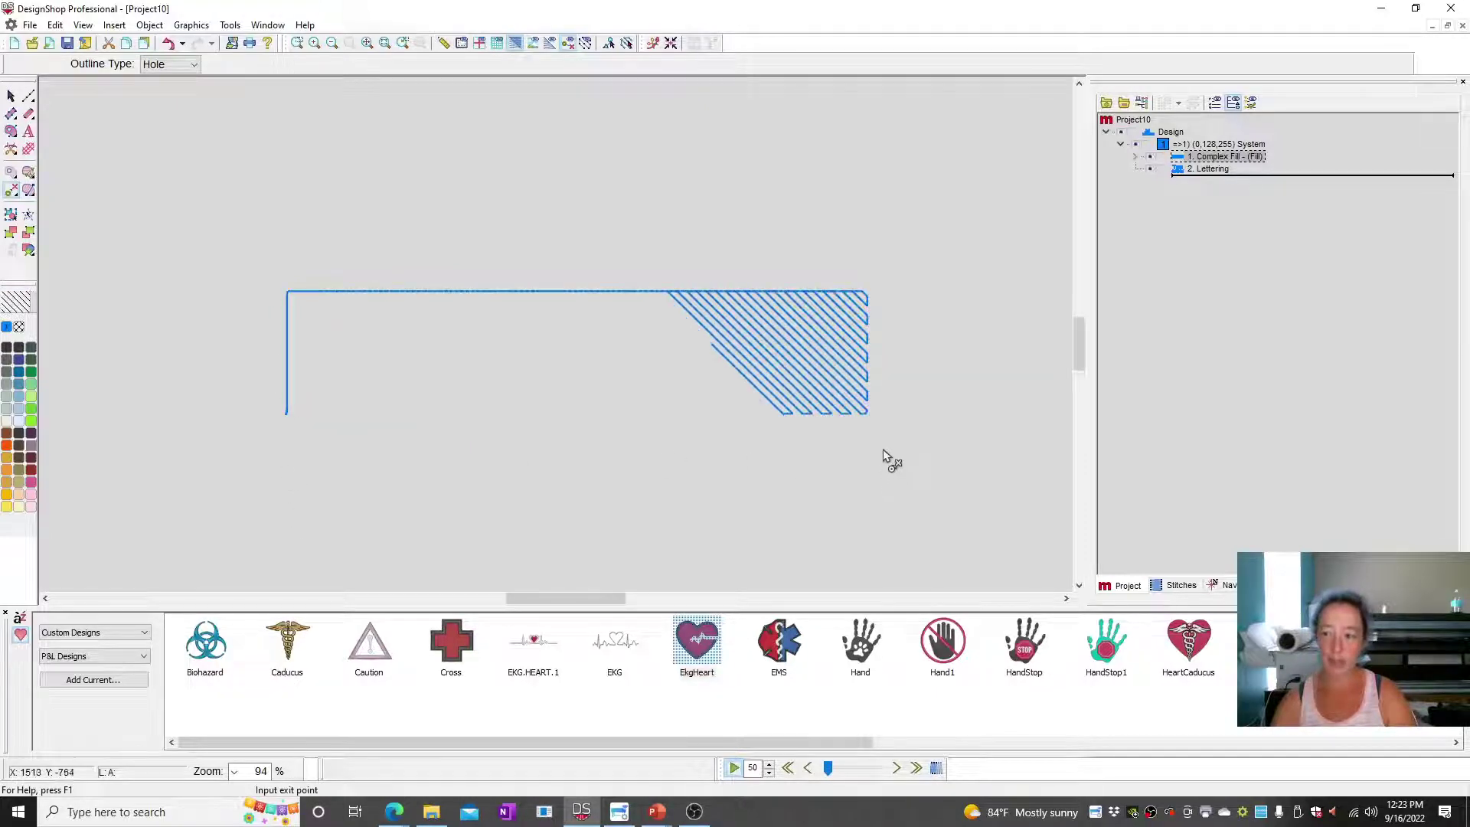
{"action": "left_click", "coordinate": [884, 459]}
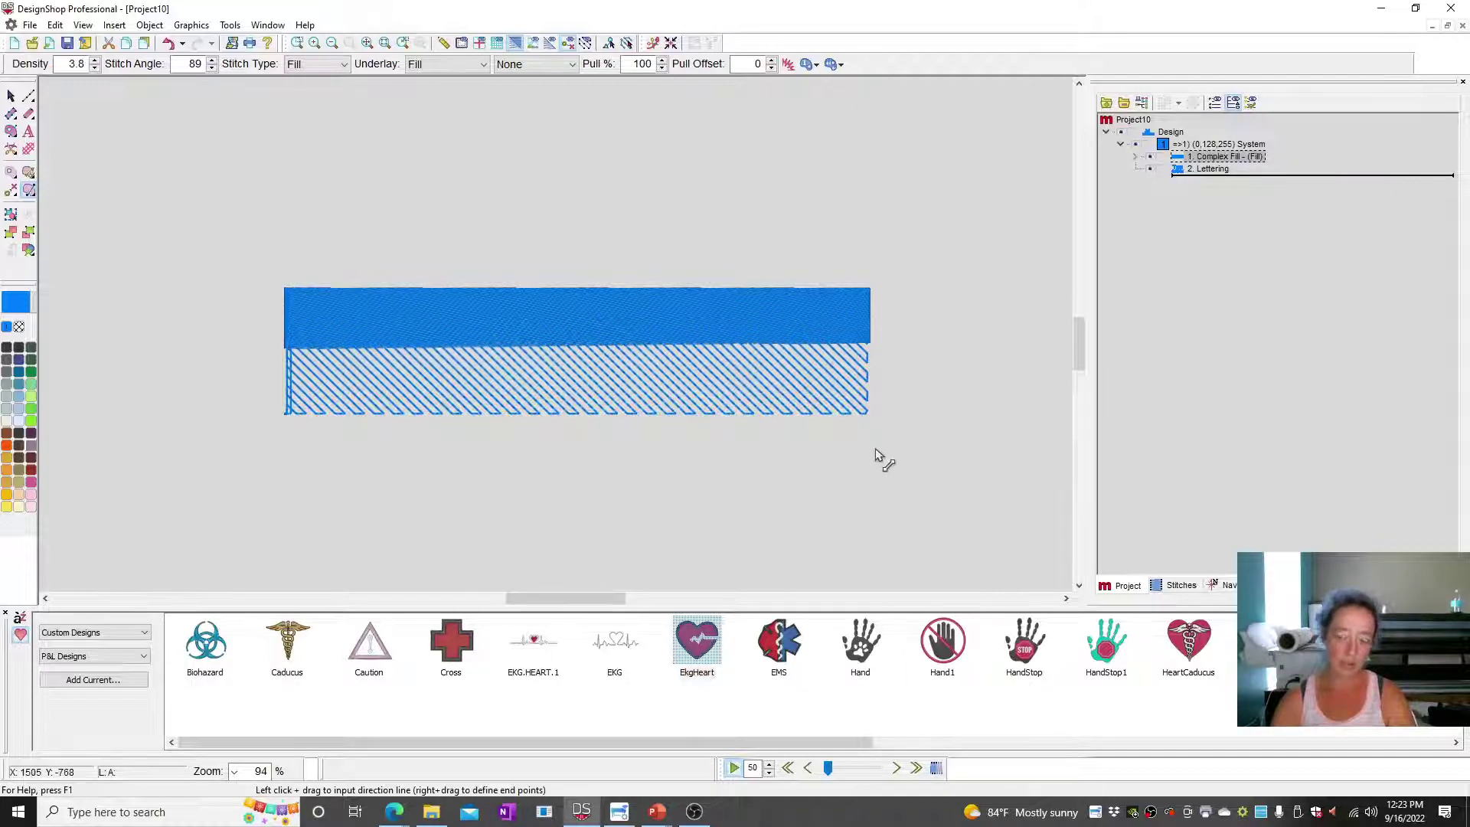
Place the rectangle fill's entry point at its lower-left corner and its exit point above the rectangle, near the final letter of "order".
{"action": "left_click", "coordinate": [11, 190]}
{"action": "left_click", "coordinate": [286, 419]}
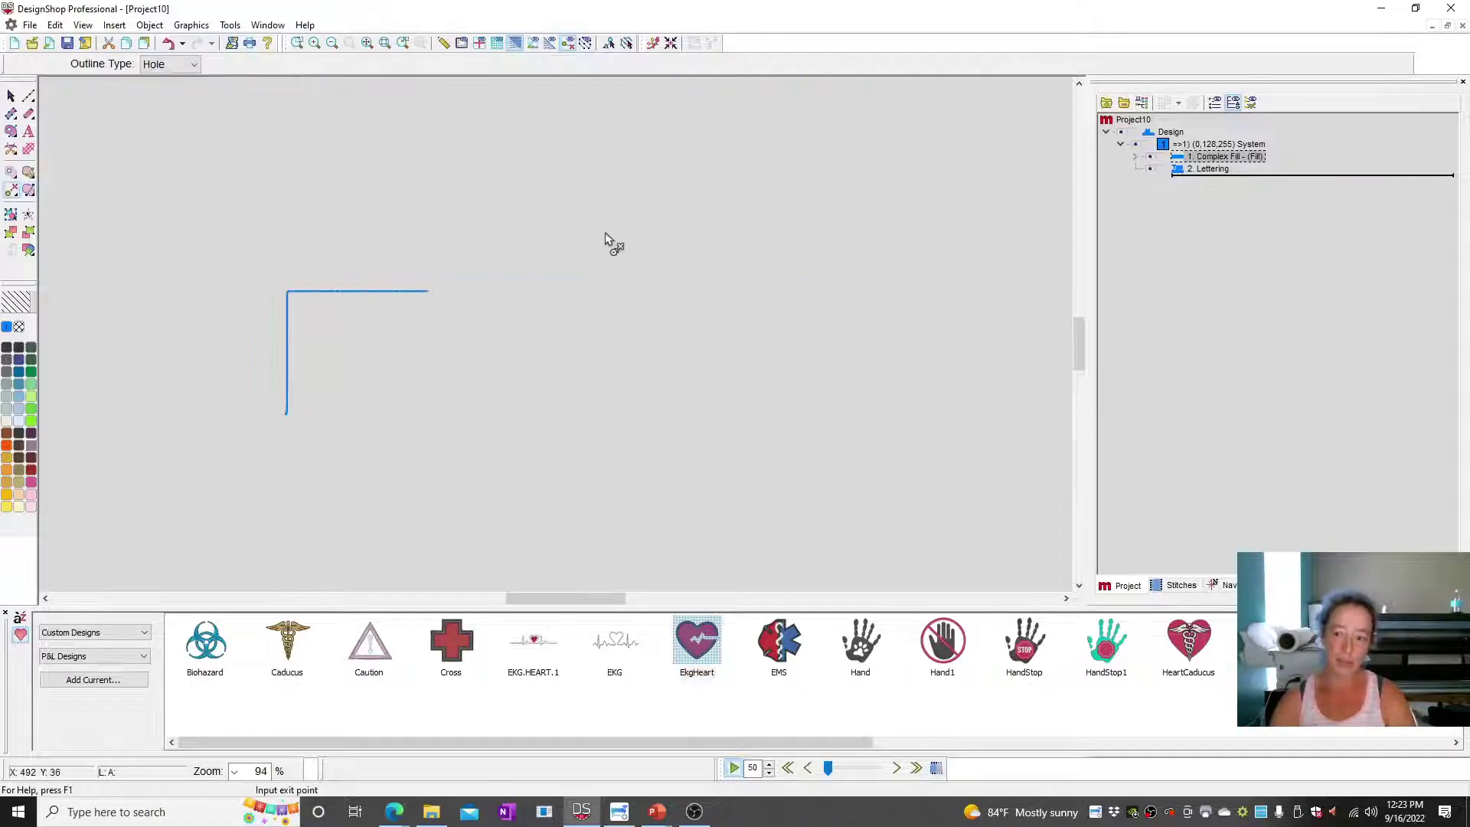
{"action": "left_click", "coordinate": [605, 232]}
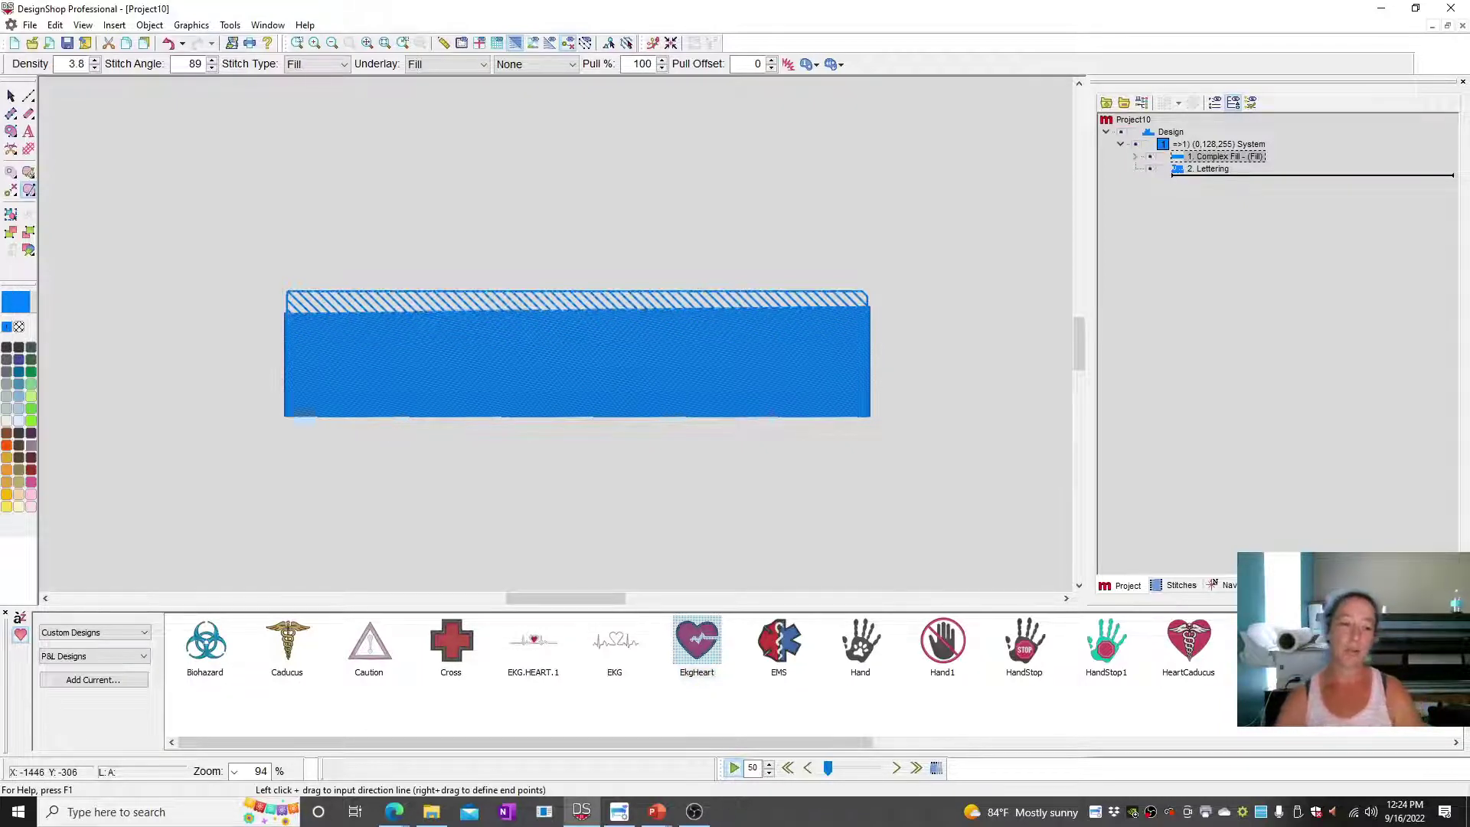
Switch to the PowerPoint slide show, review the question slides back to the title slide, and return to DesignShop.
{"action": "mouse_move", "coordinate": [656, 810]}
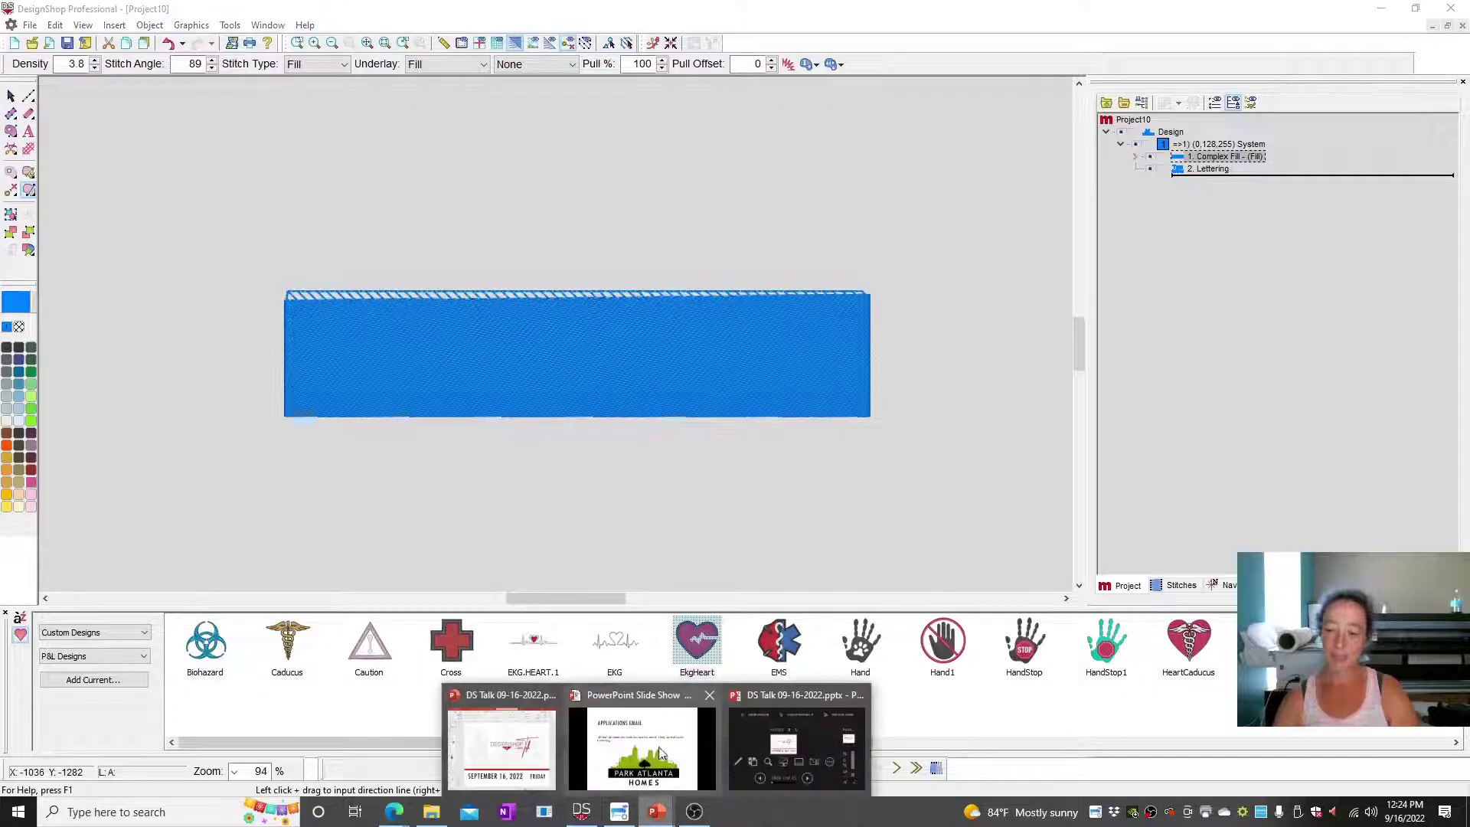
{"action": "left_click", "coordinate": [663, 752]}
{"action": "key", "text": "Right"}
{"action": "key", "text": "Left"}
{"action": "key", "text": "Left"}
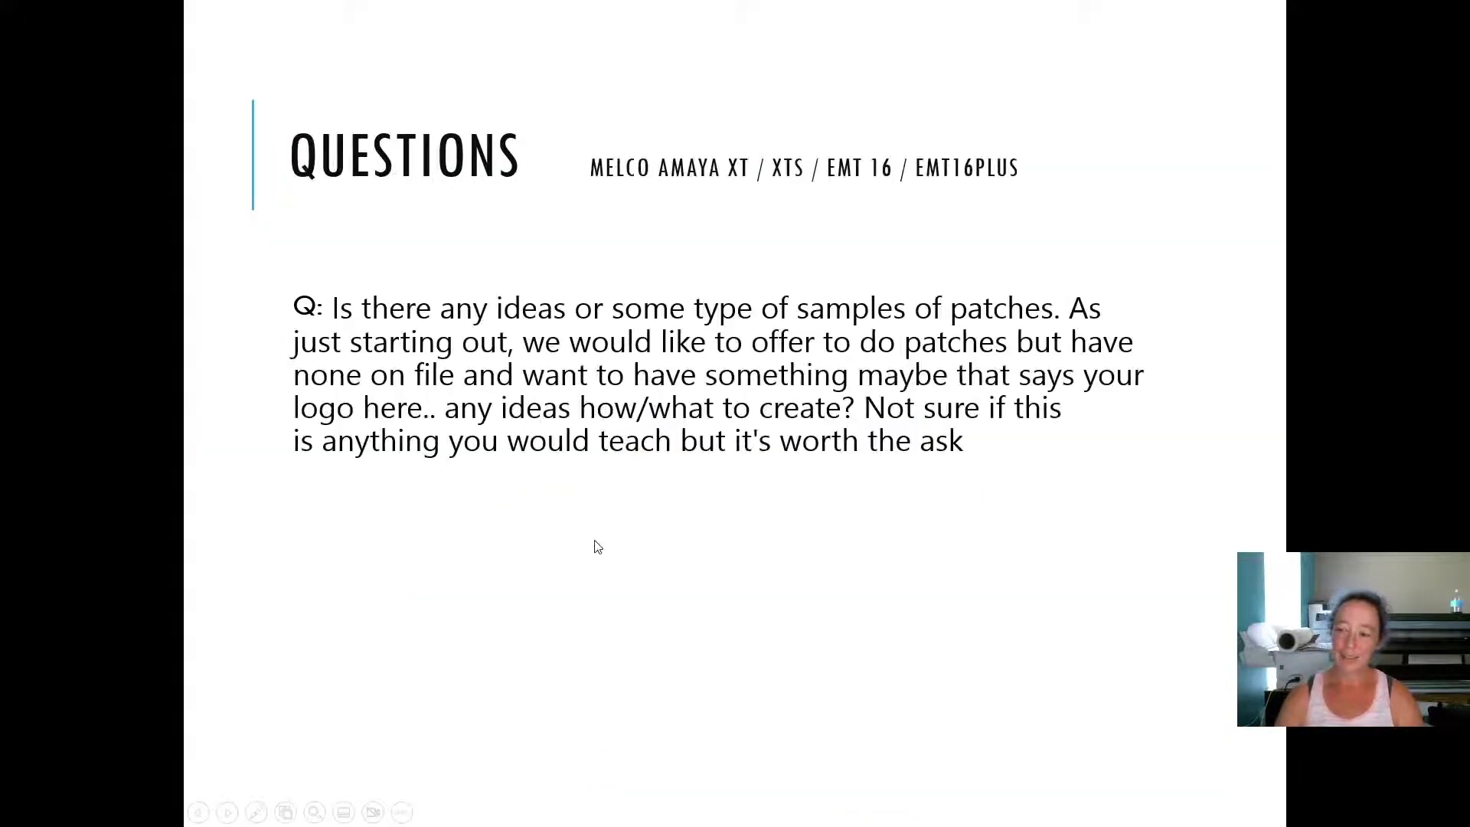
{"action": "key", "text": "Left"}
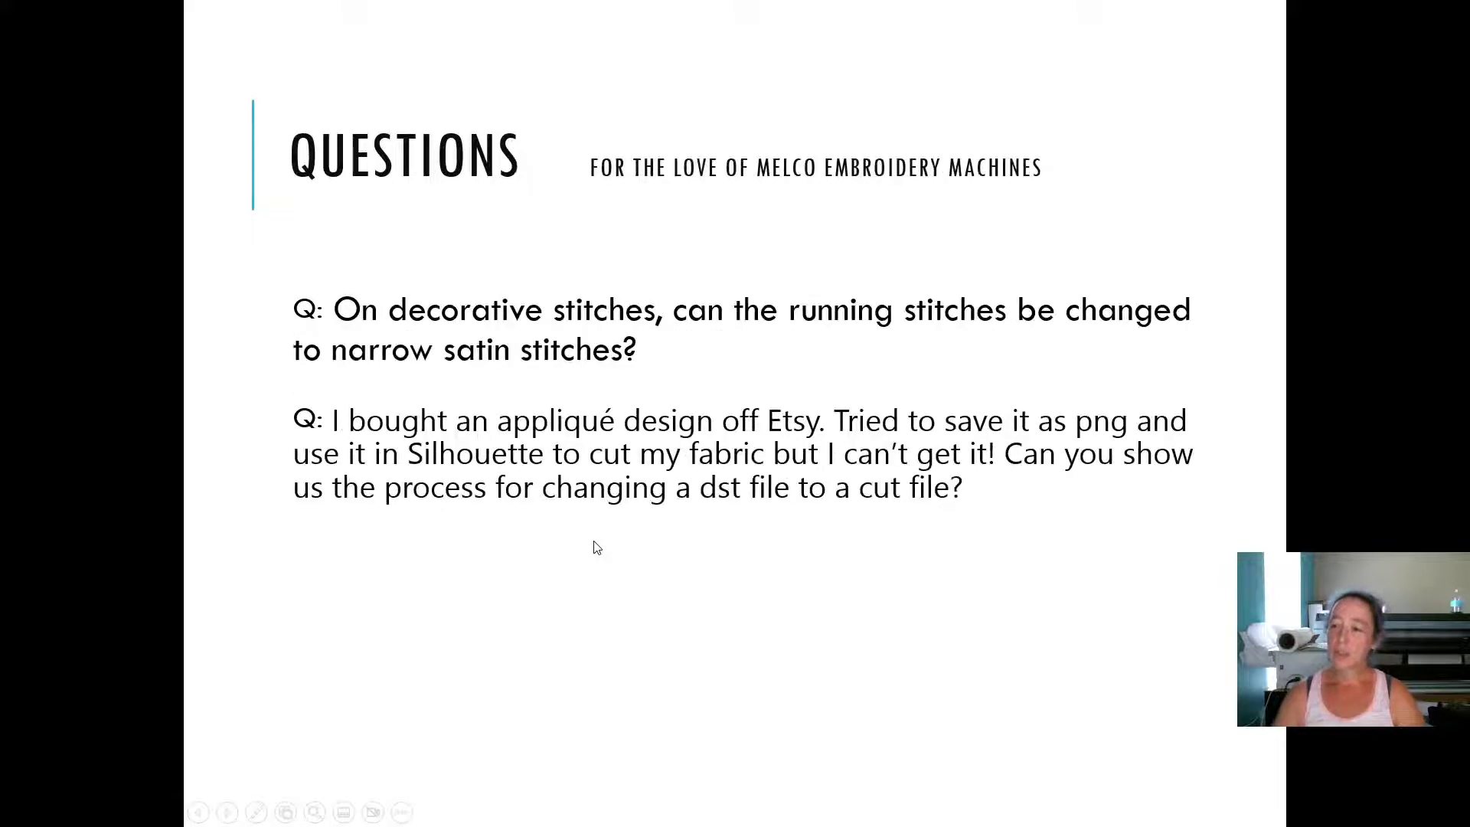
{"action": "key", "text": "Left"}
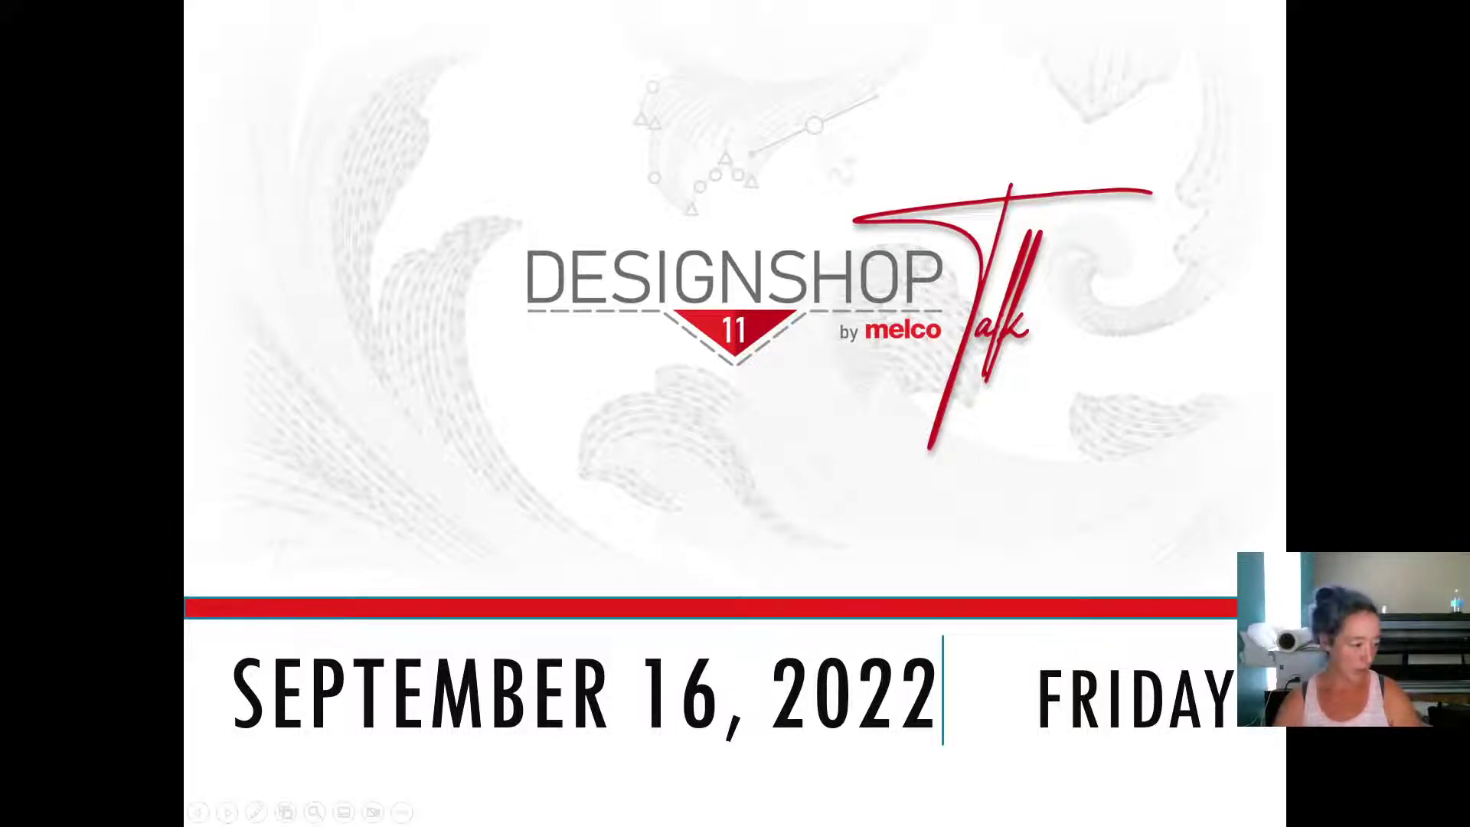
{"action": "key", "text": "alt+Tab"}
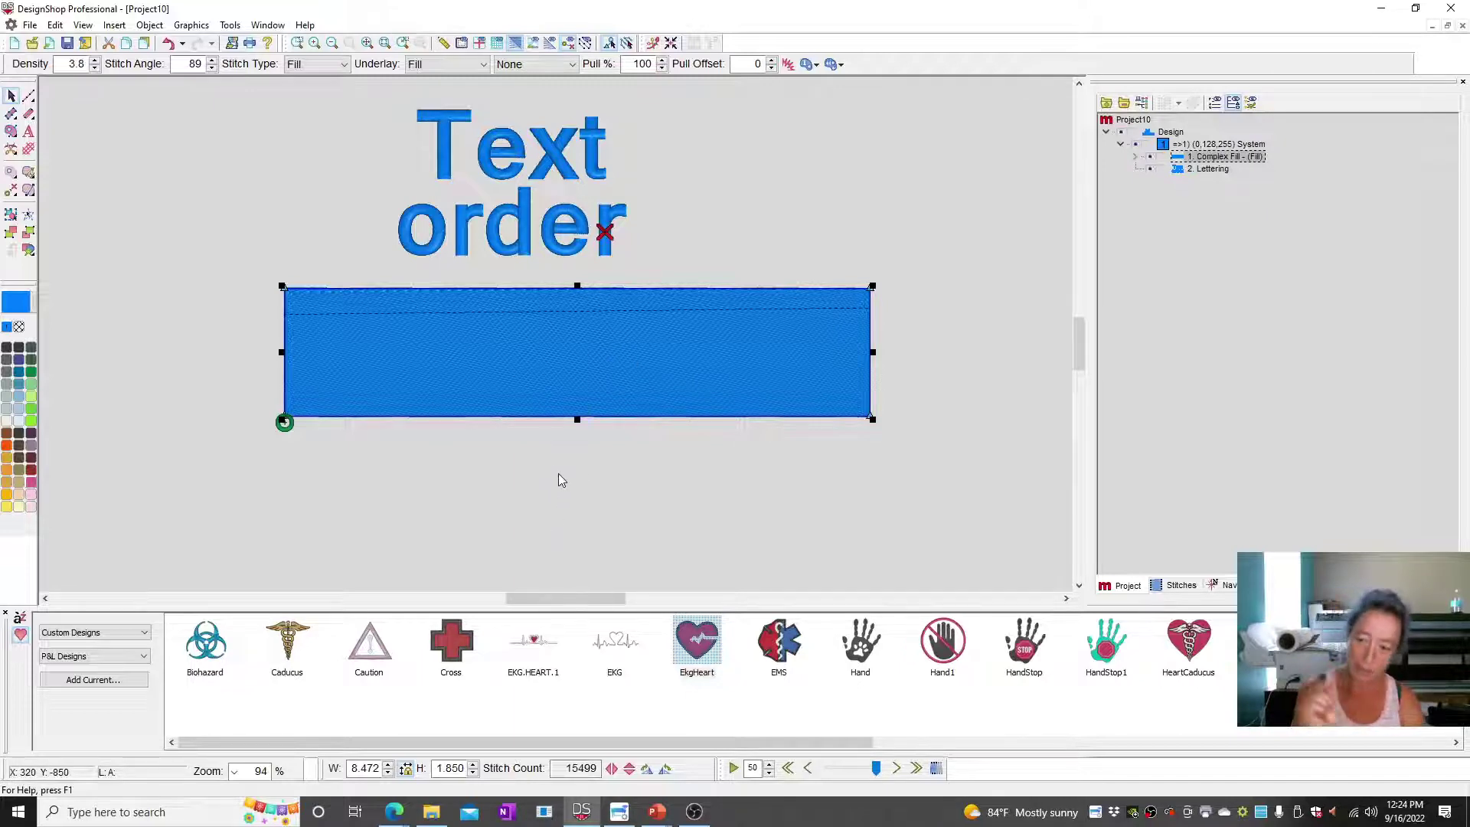
Apply the Fill 4 preset to the rectangle's top stitching and examine the stitch texture at its upper-left corner.
{"action": "double_click", "coordinate": [593, 377]}
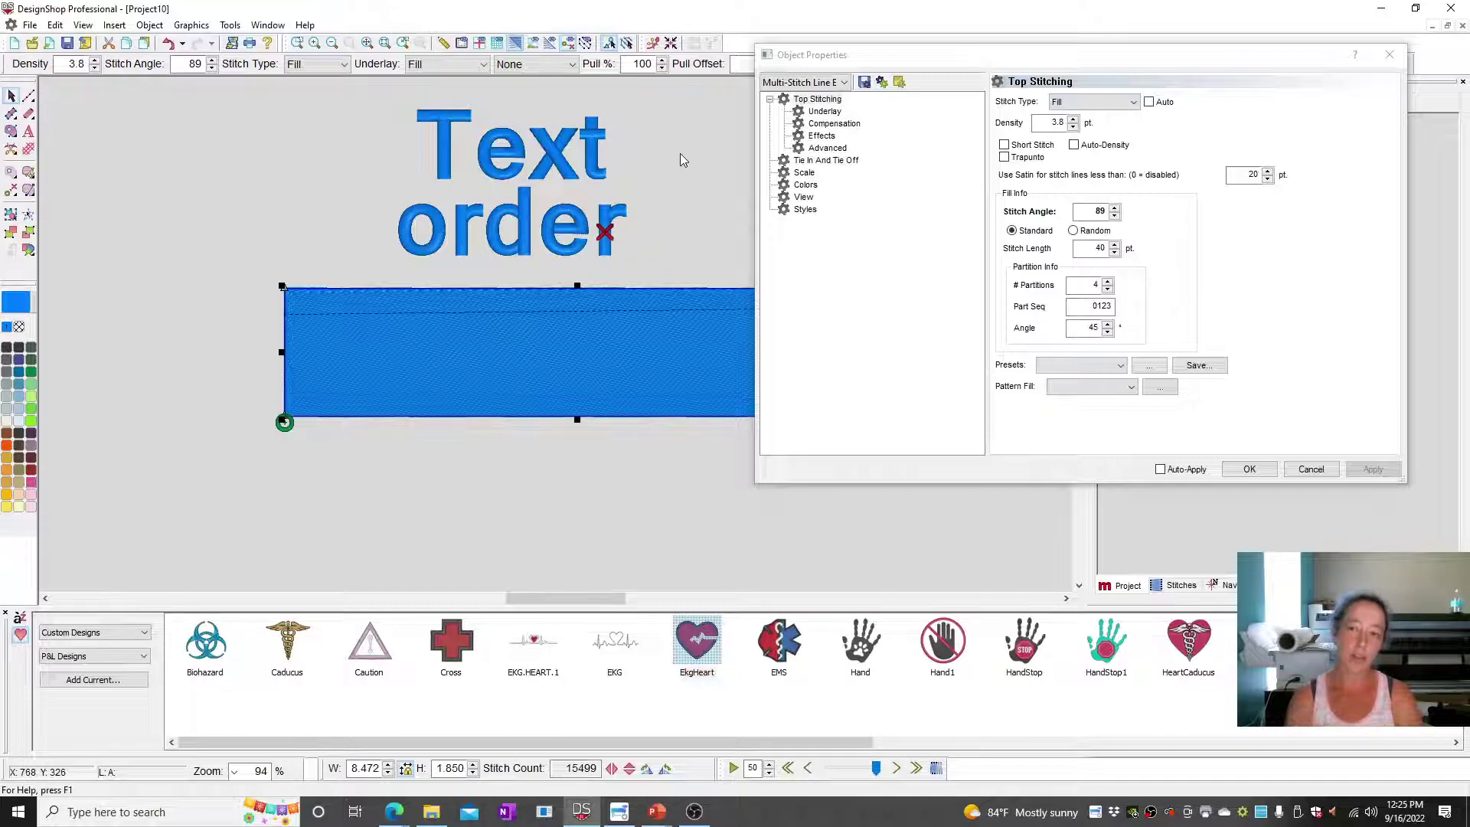
{"action": "left_click", "coordinate": [1076, 304]}
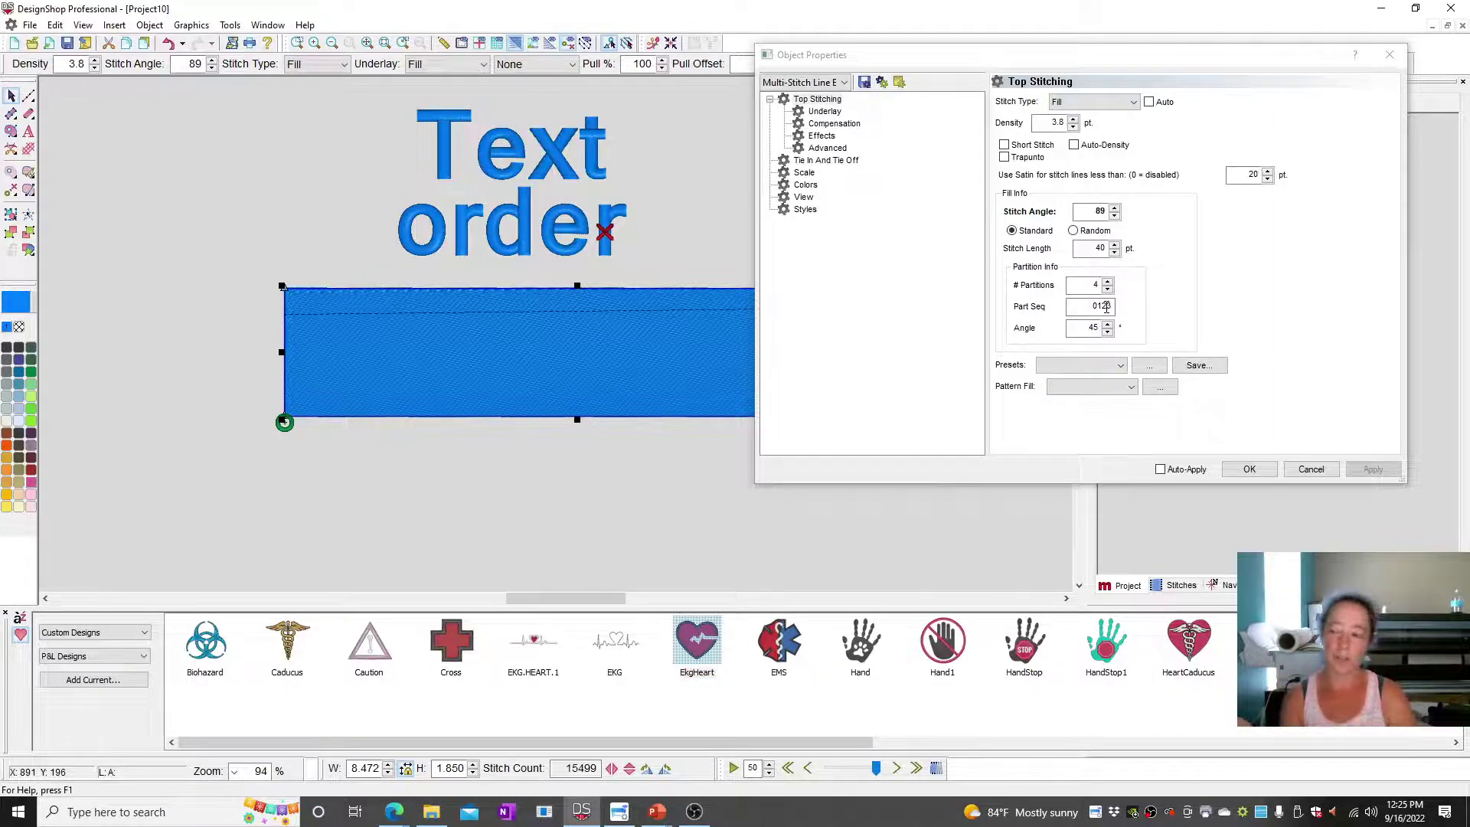
{"action": "left_click", "coordinate": [1079, 365]}
{"action": "left_click", "coordinate": [1076, 434]}
{"action": "left_click", "coordinate": [1372, 468]}
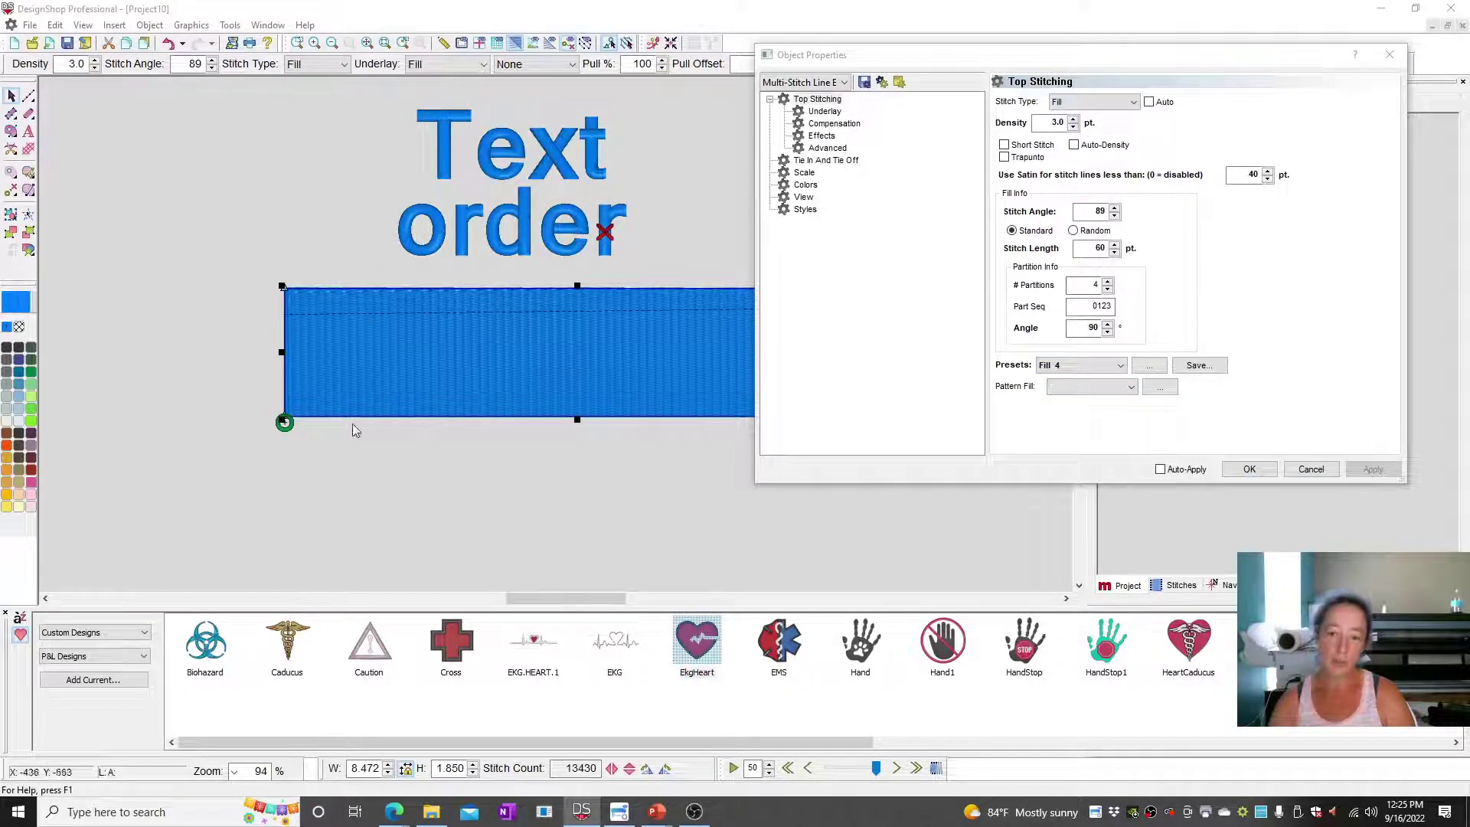
{"action": "left_click", "coordinate": [297, 43]}
{"action": "left_click_drag", "start_coordinate": [273, 253], "coordinate": [430, 369]}
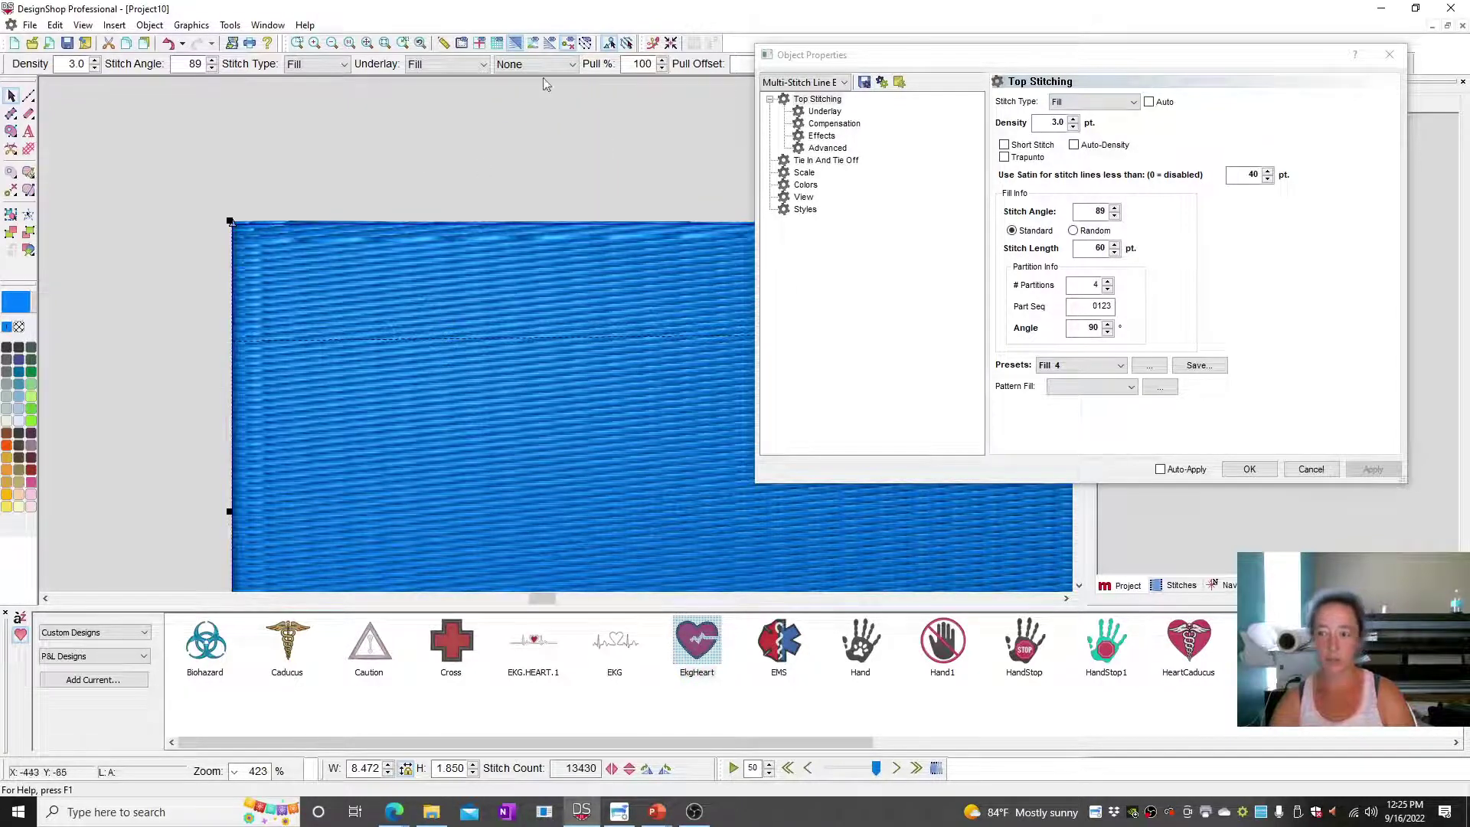
{"action": "left_click", "coordinate": [349, 44]}
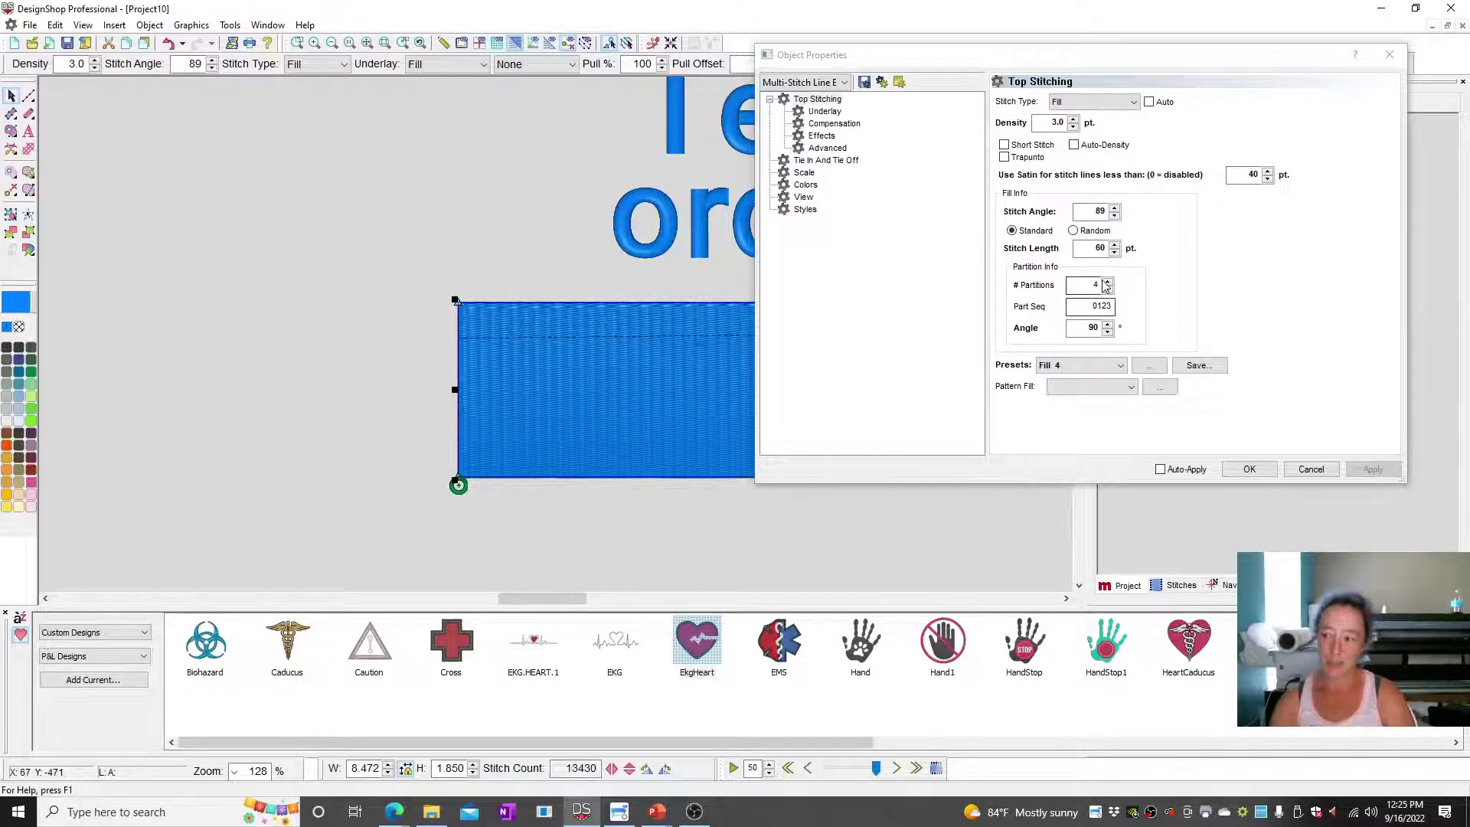
Apply the Fill 6 preset to the rectangle's top stitching.
{"action": "left_click", "coordinate": [1104, 374]}
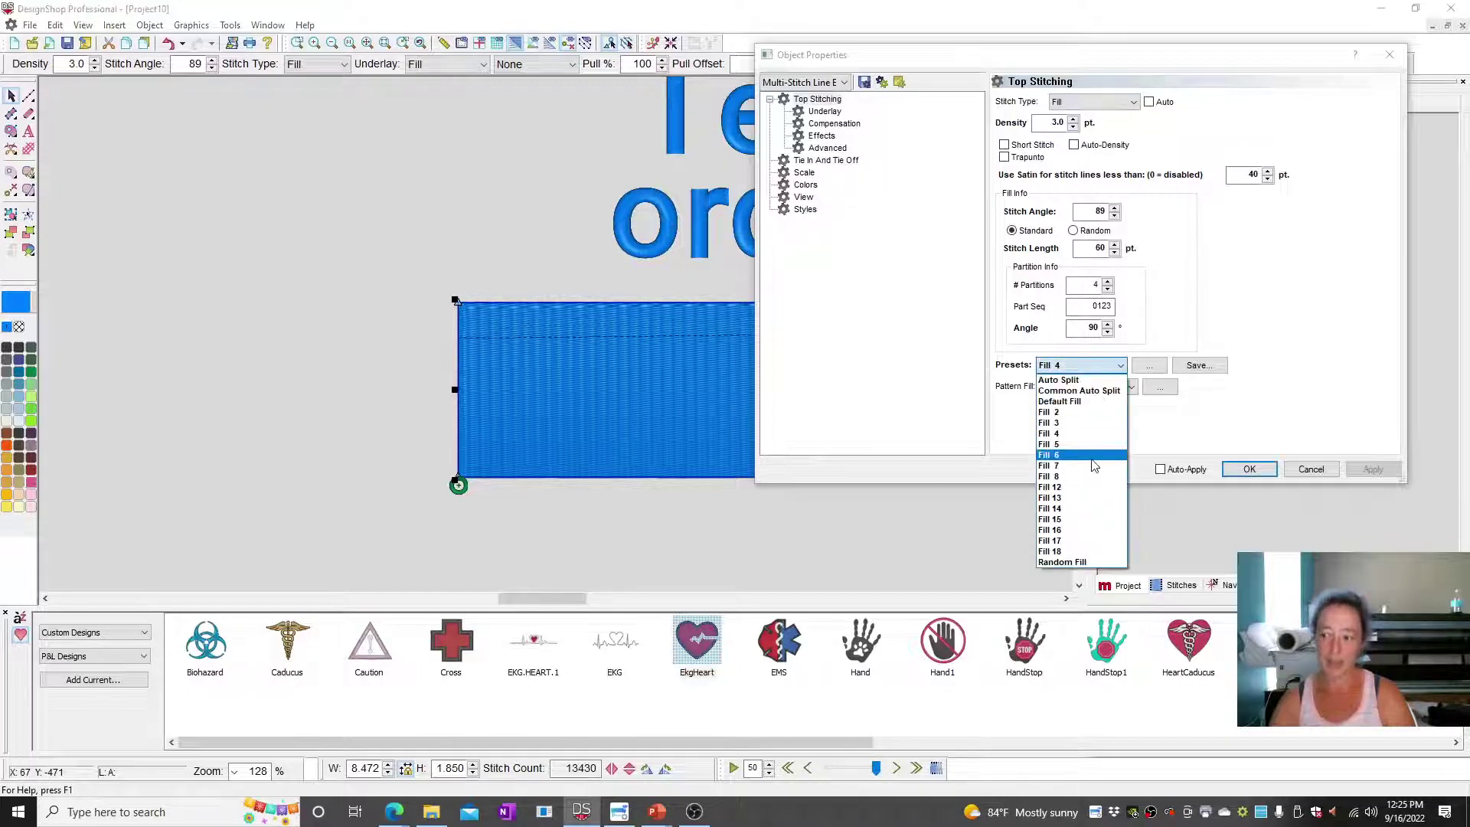
{"action": "left_click", "coordinate": [1080, 451]}
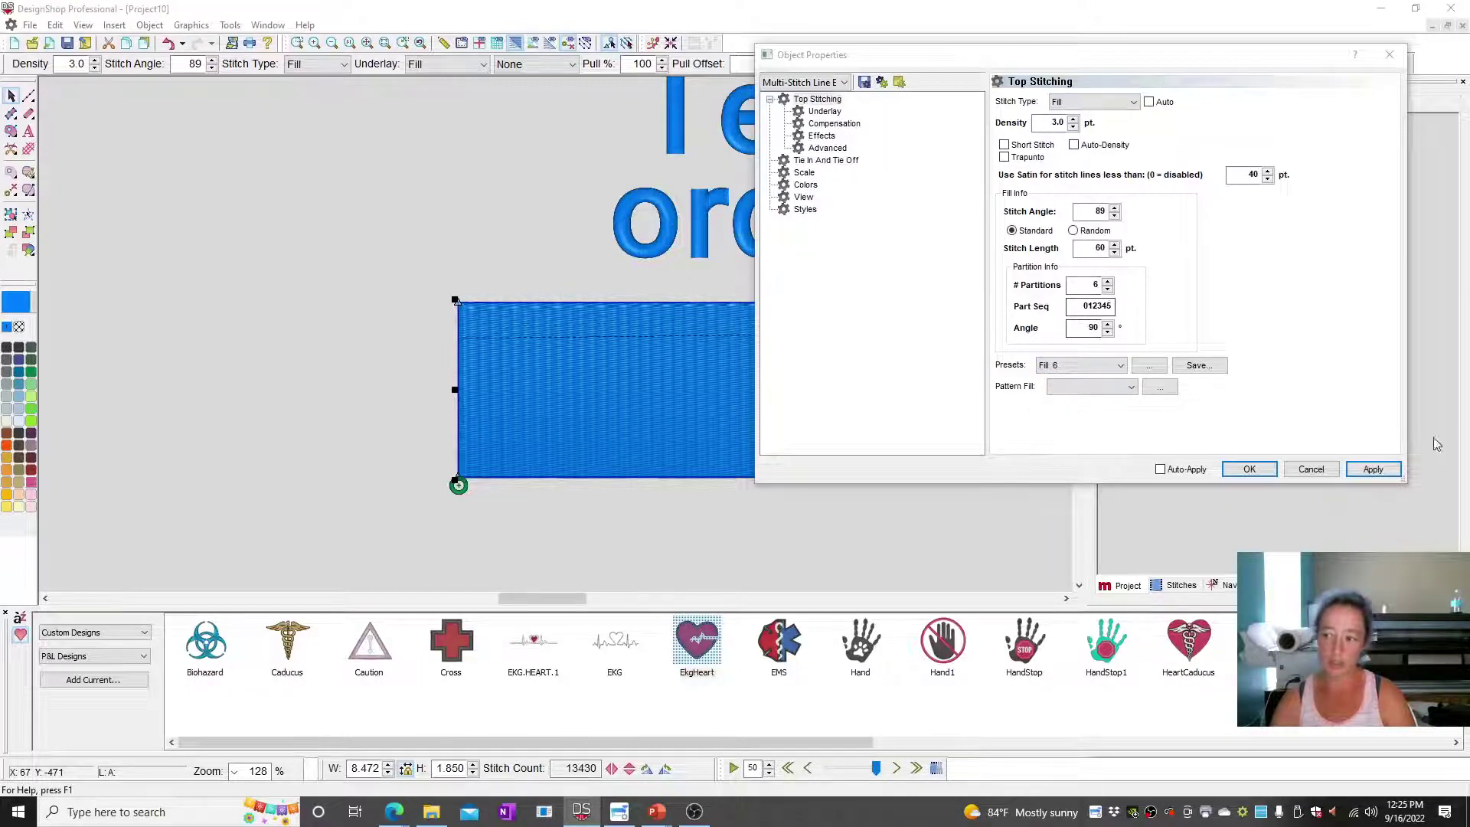
{"action": "left_click", "coordinate": [1372, 469]}
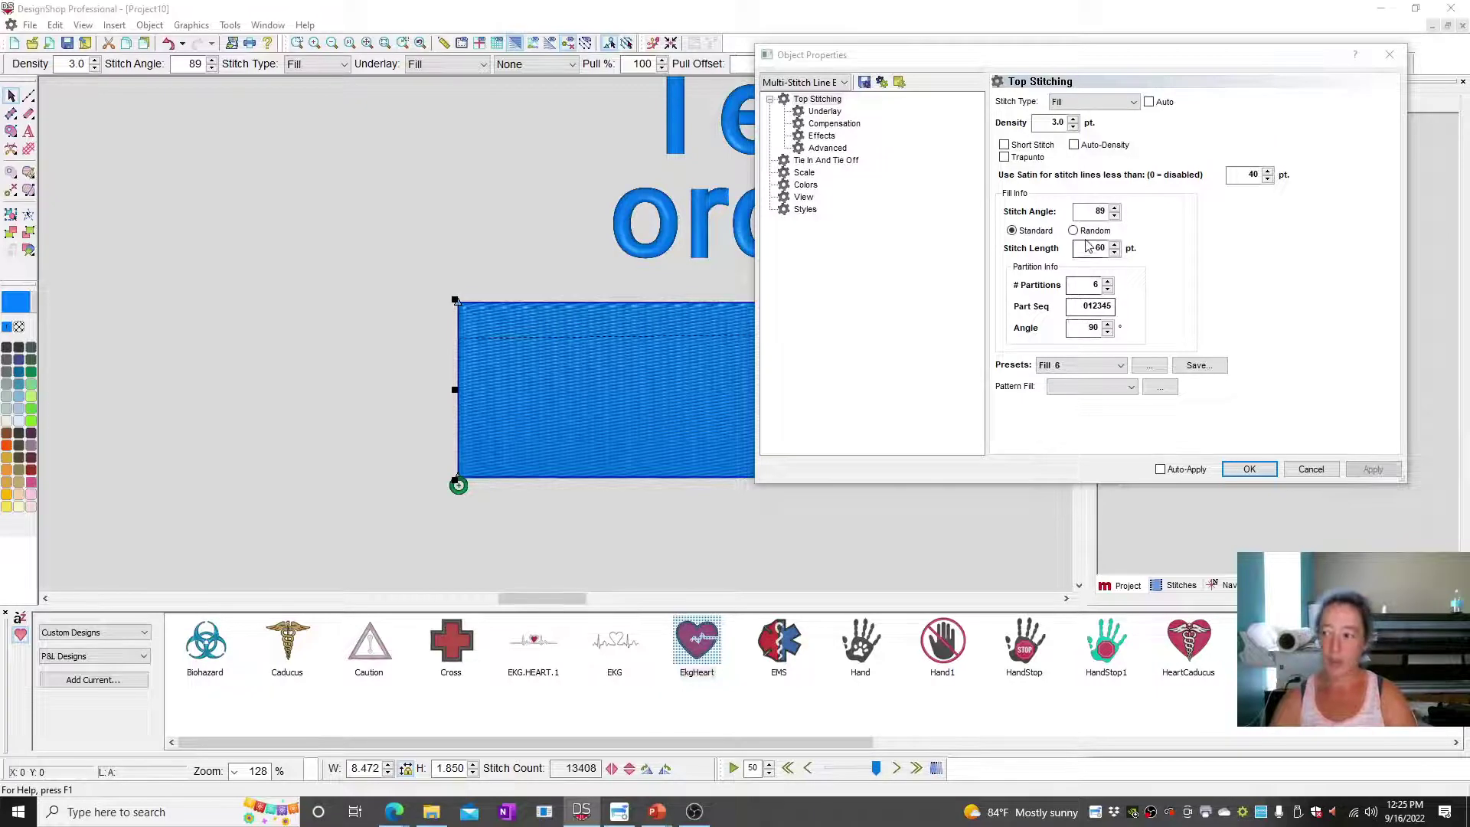
Apply the Common Auto Split preset to the rectangle's top stitching and close its properties.
{"action": "left_click", "coordinate": [1095, 365]}
{"action": "left_click", "coordinate": [1076, 388]}
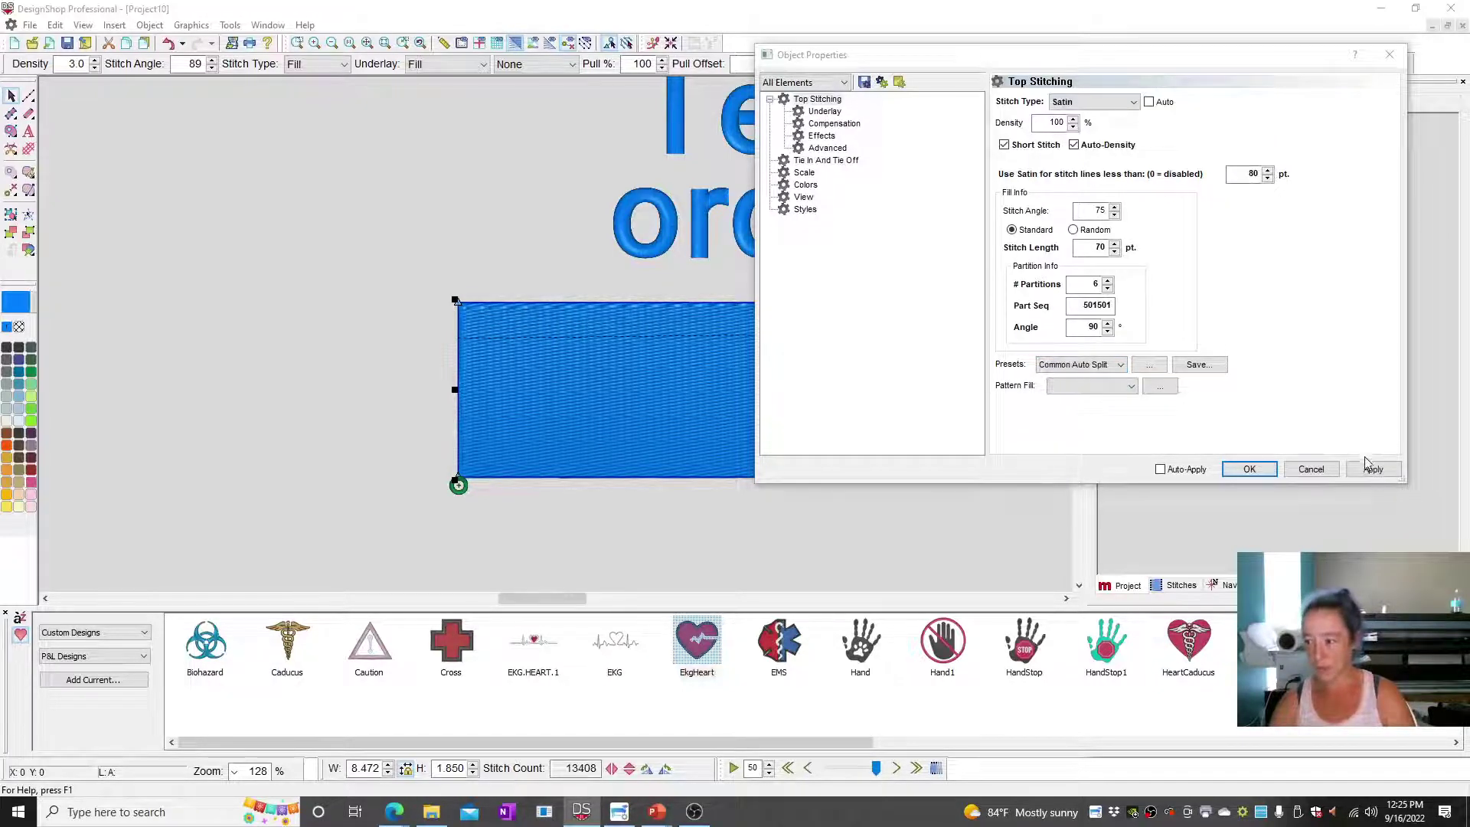
{"action": "left_click", "coordinate": [1372, 469]}
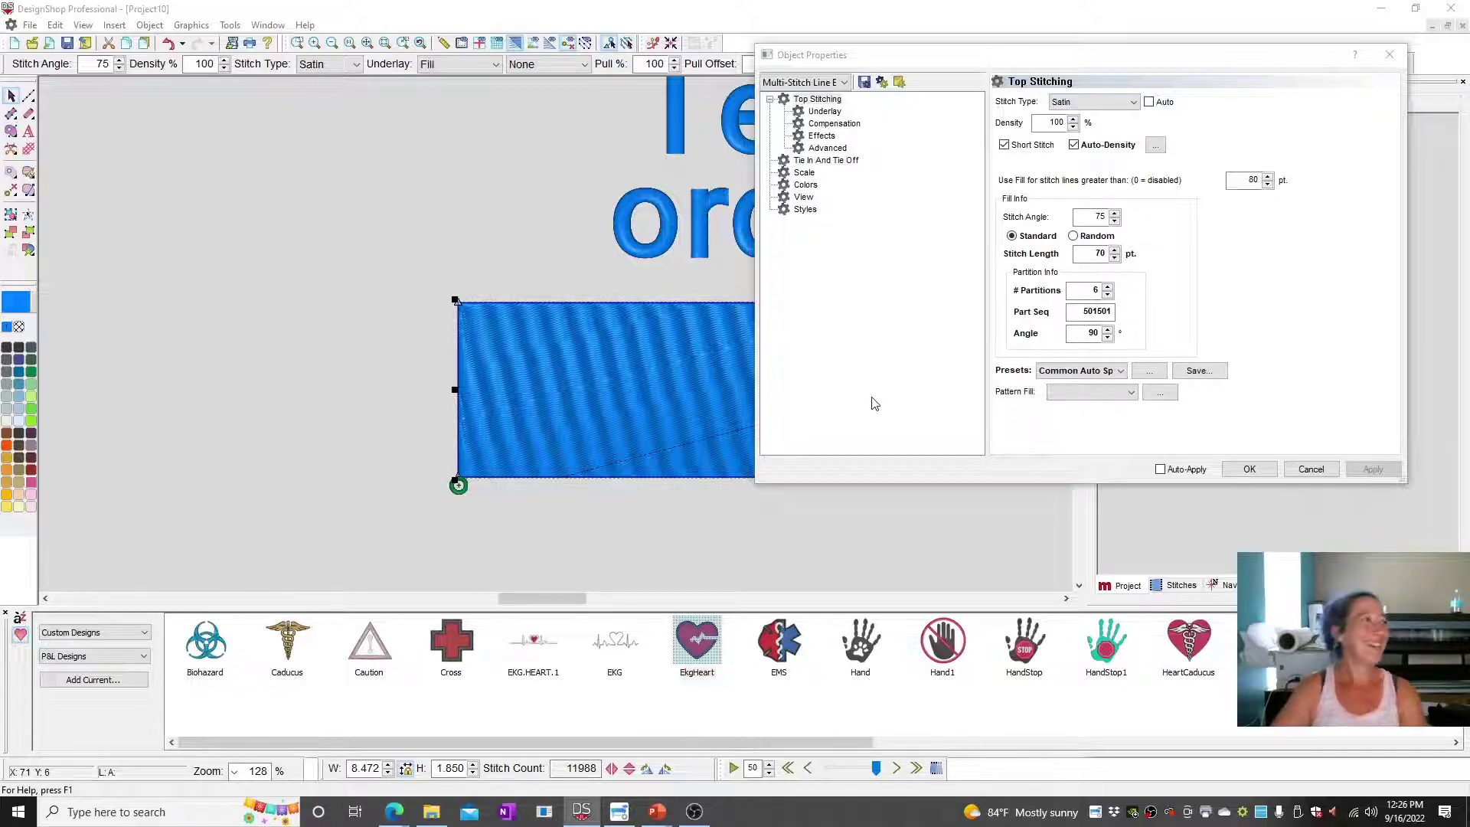
{"action": "left_click", "coordinate": [1249, 470]}
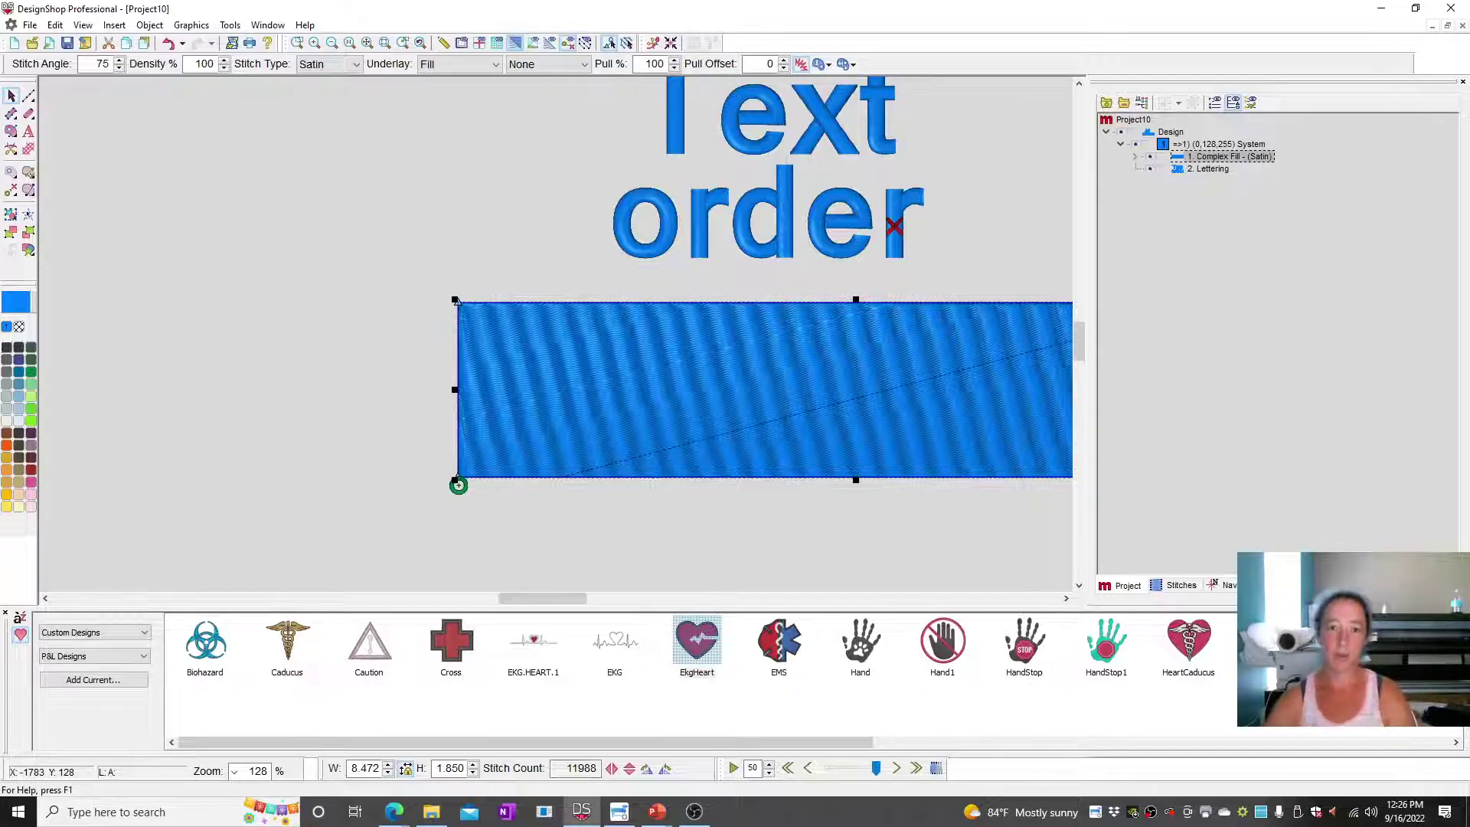
Open the design 1day.ofm from the Designs folder on the C: drive.
{"action": "left_click", "coordinate": [32, 43]}
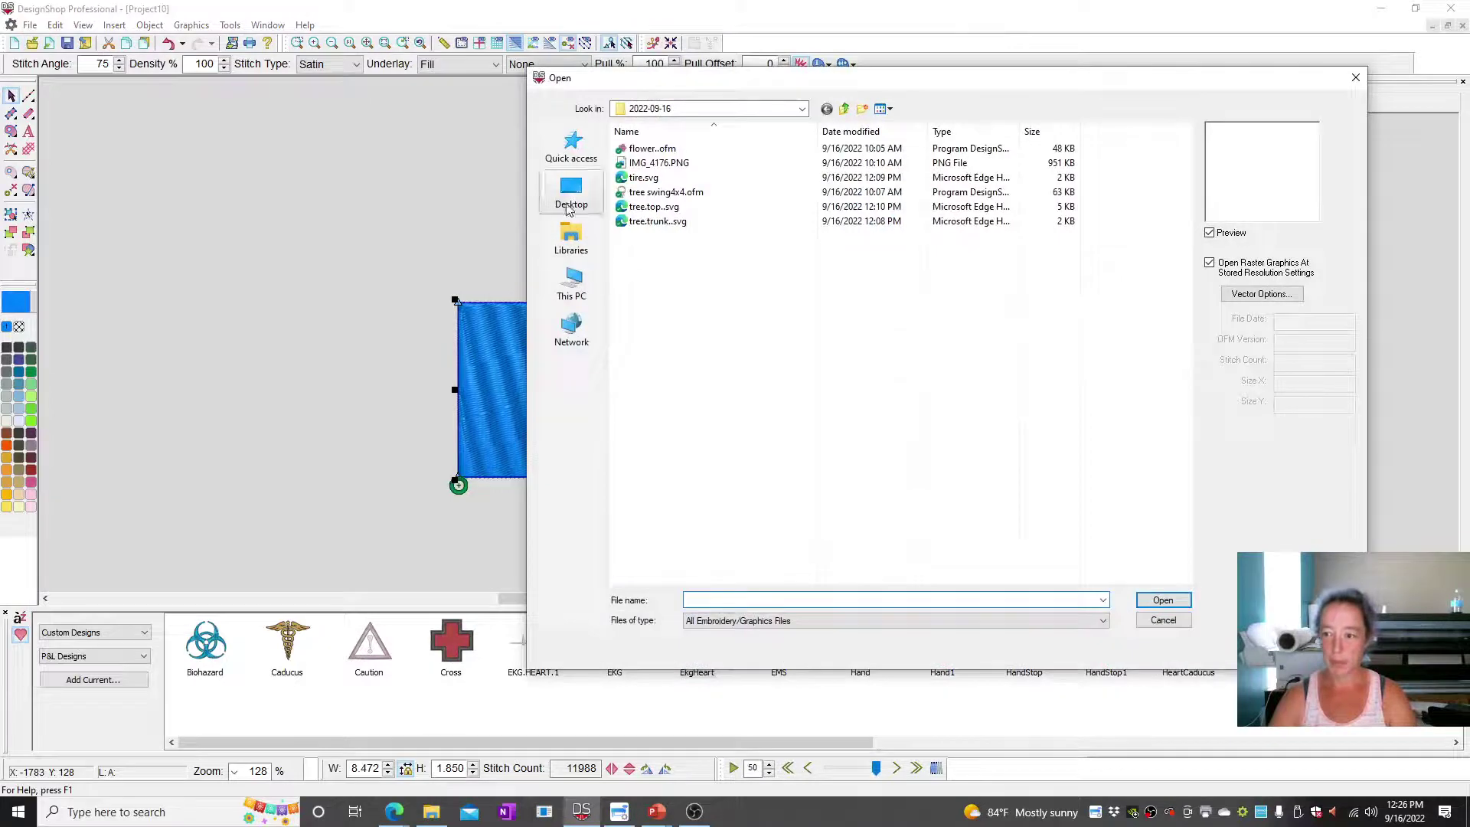
{"action": "left_click", "coordinate": [801, 109]}
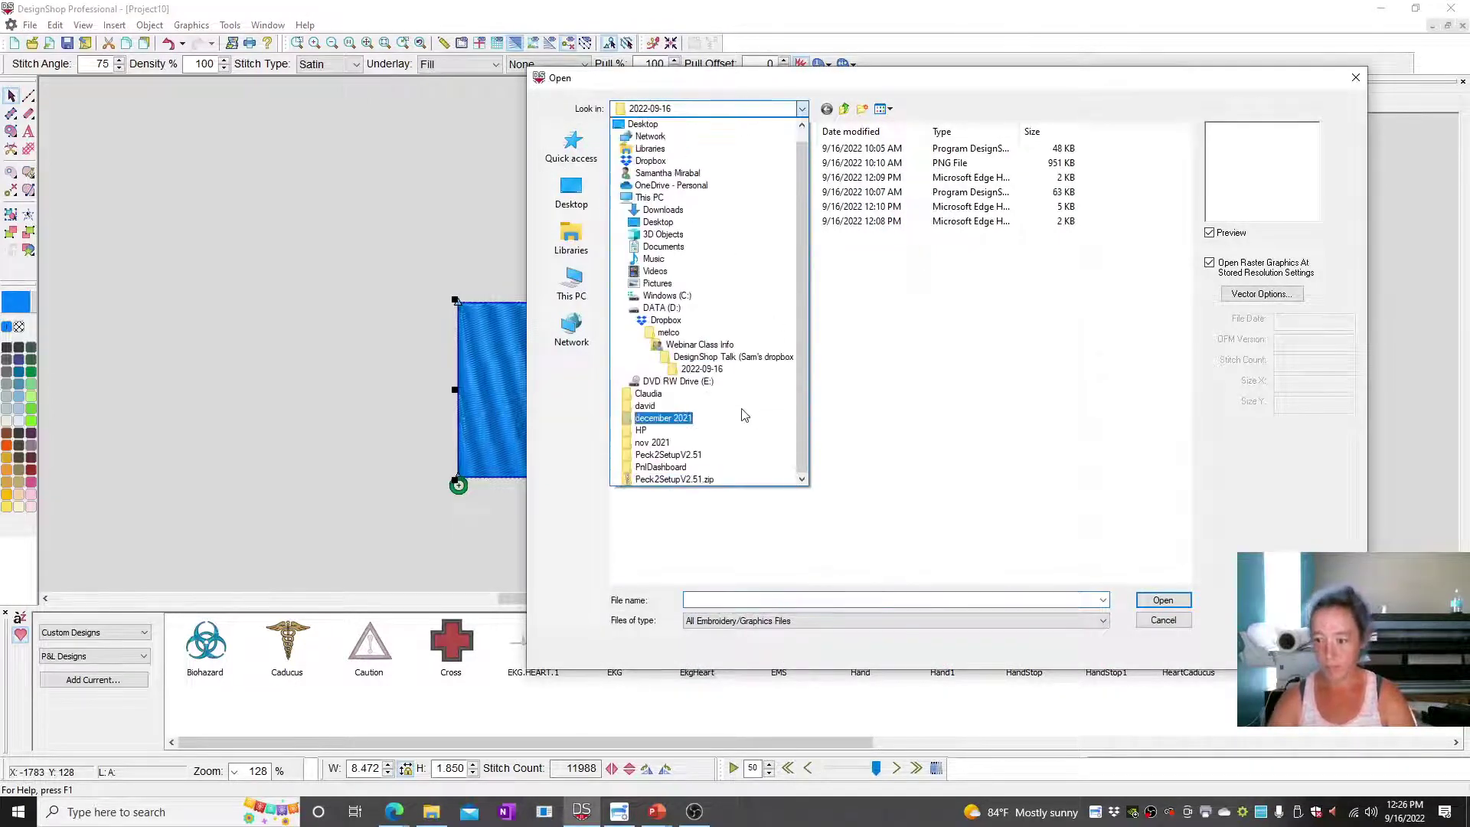
{"action": "left_click", "coordinate": [663, 297]}
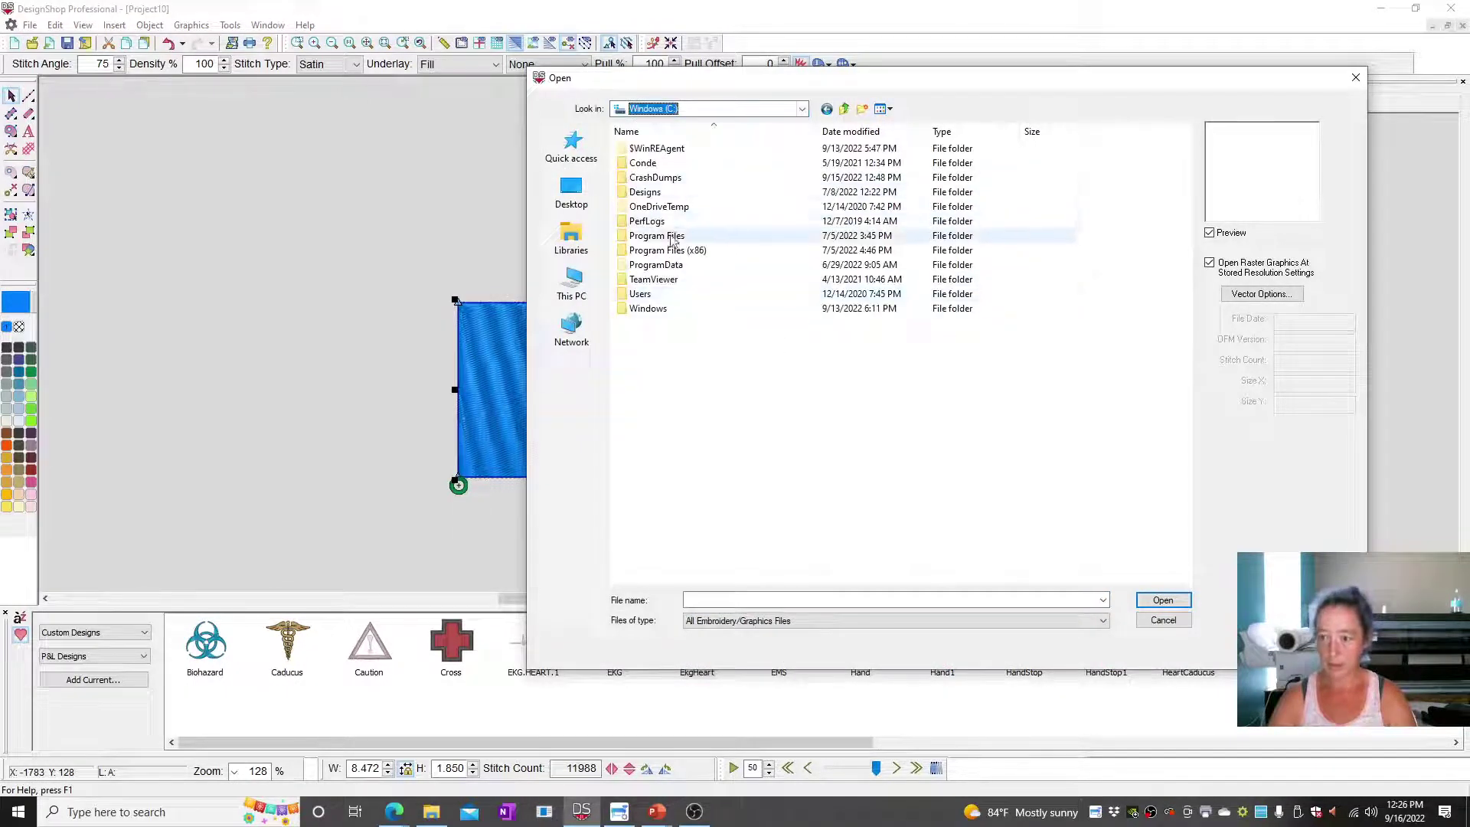
{"action": "double_click", "coordinate": [643, 192]}
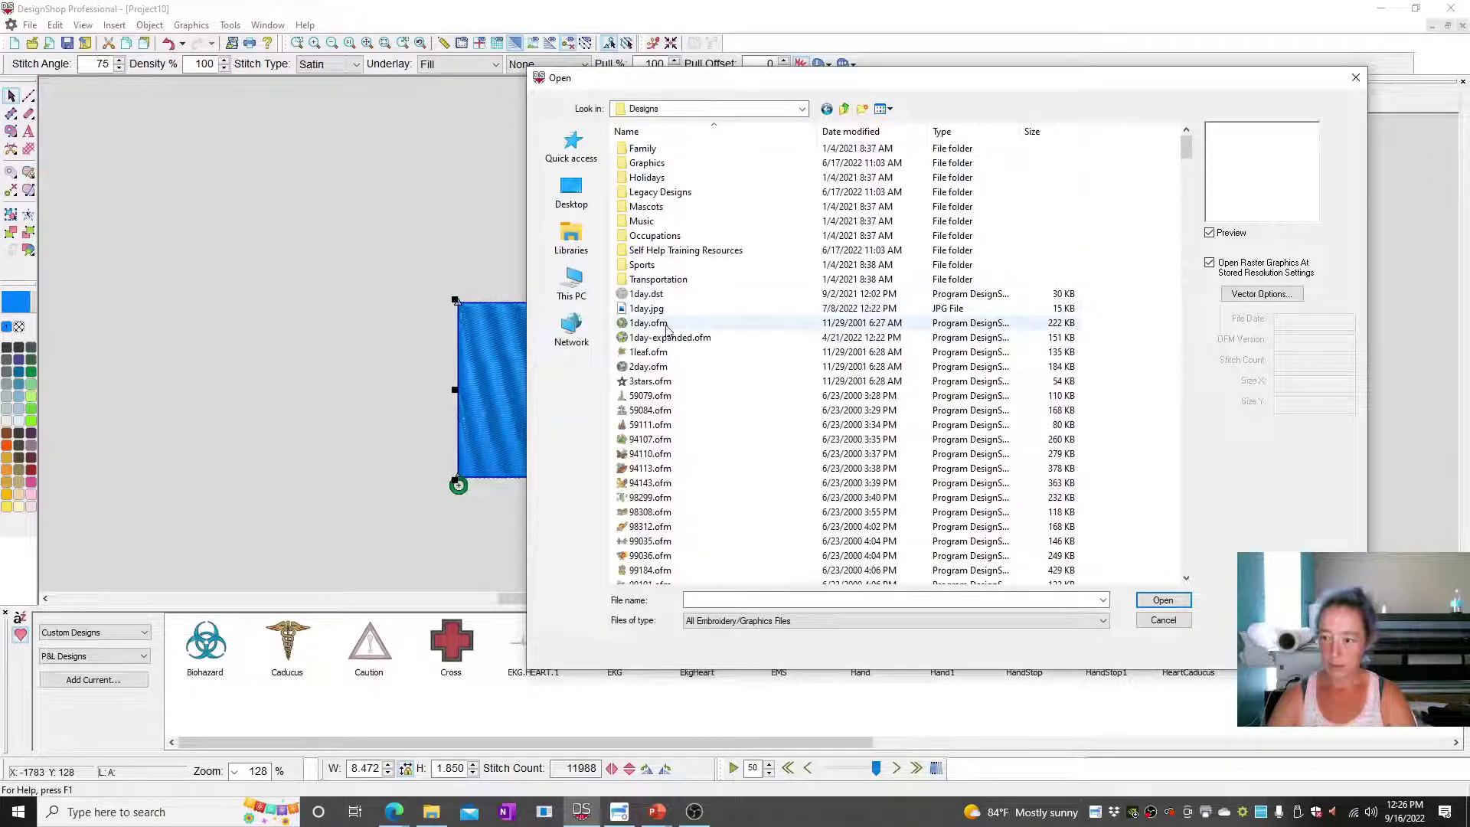
{"action": "double_click", "coordinate": [660, 322]}
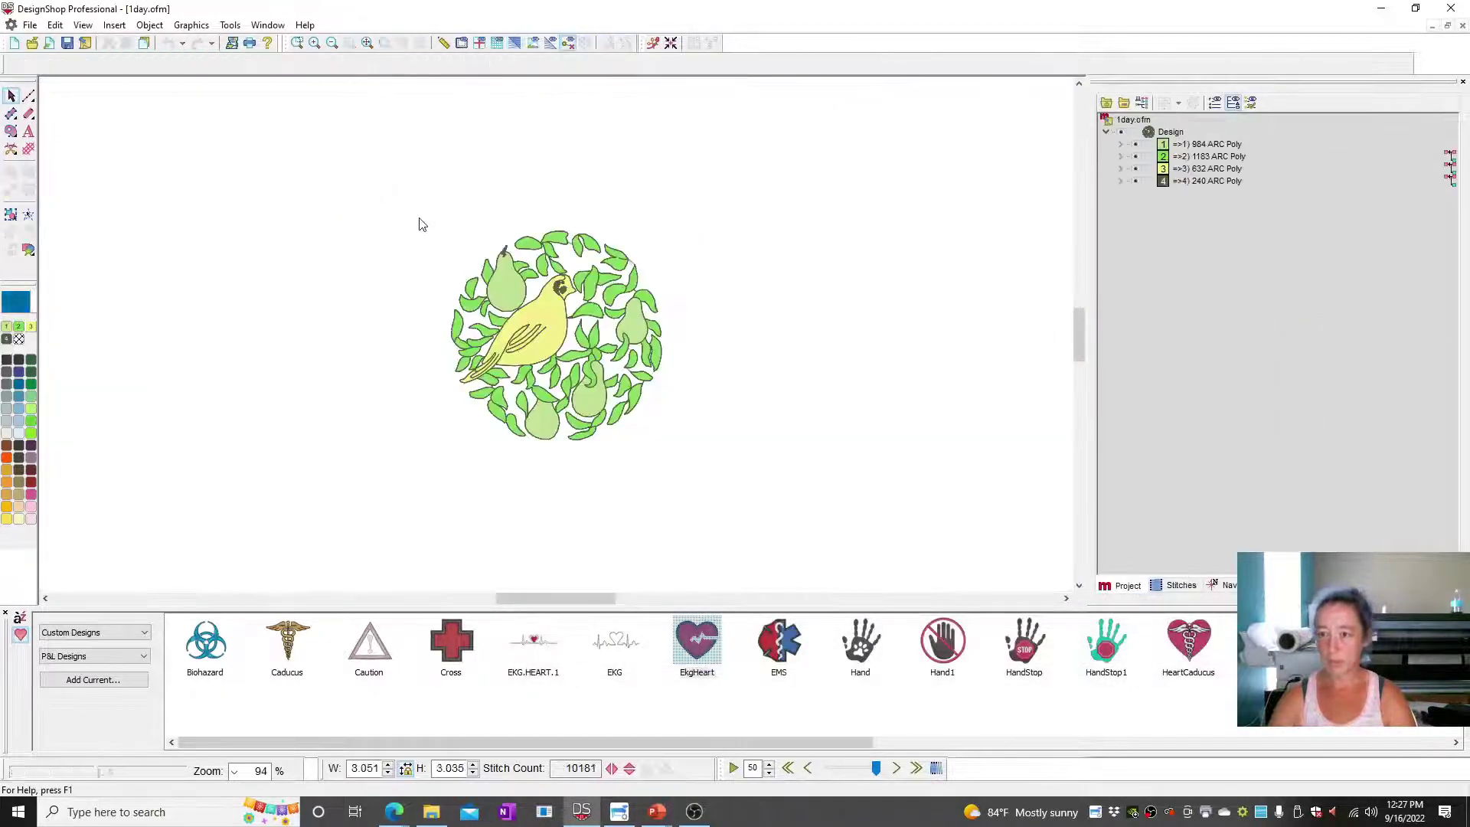
Expand the first colour block's element list and examine the walk stitch inside the pear on the design's far side from the bird's tail.
{"action": "left_click", "coordinate": [1120, 145]}
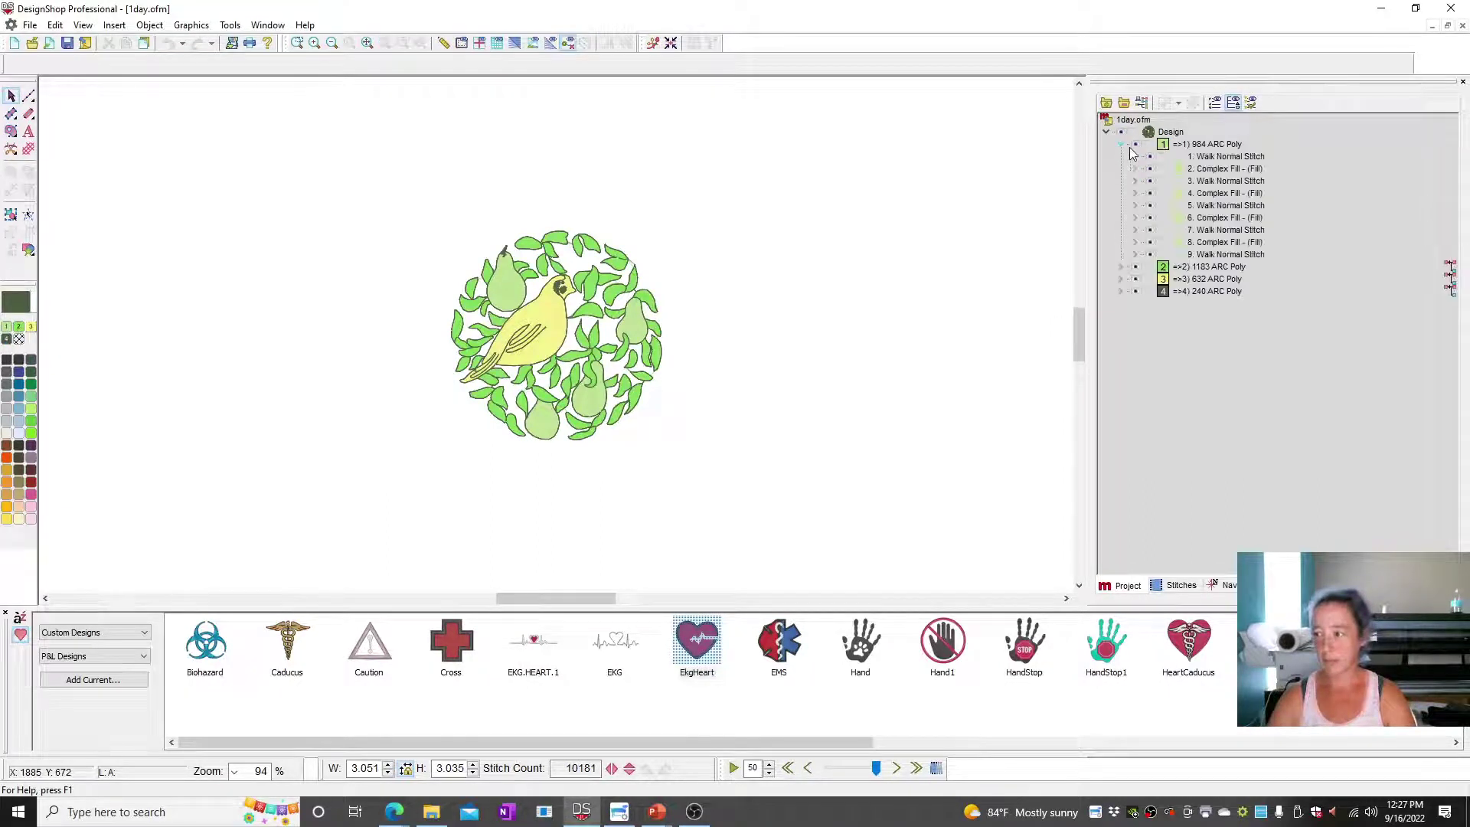
{"action": "left_click", "coordinate": [1217, 156]}
{"action": "left_click", "coordinate": [1217, 168]}
{"action": "left_click", "coordinate": [1217, 181]}
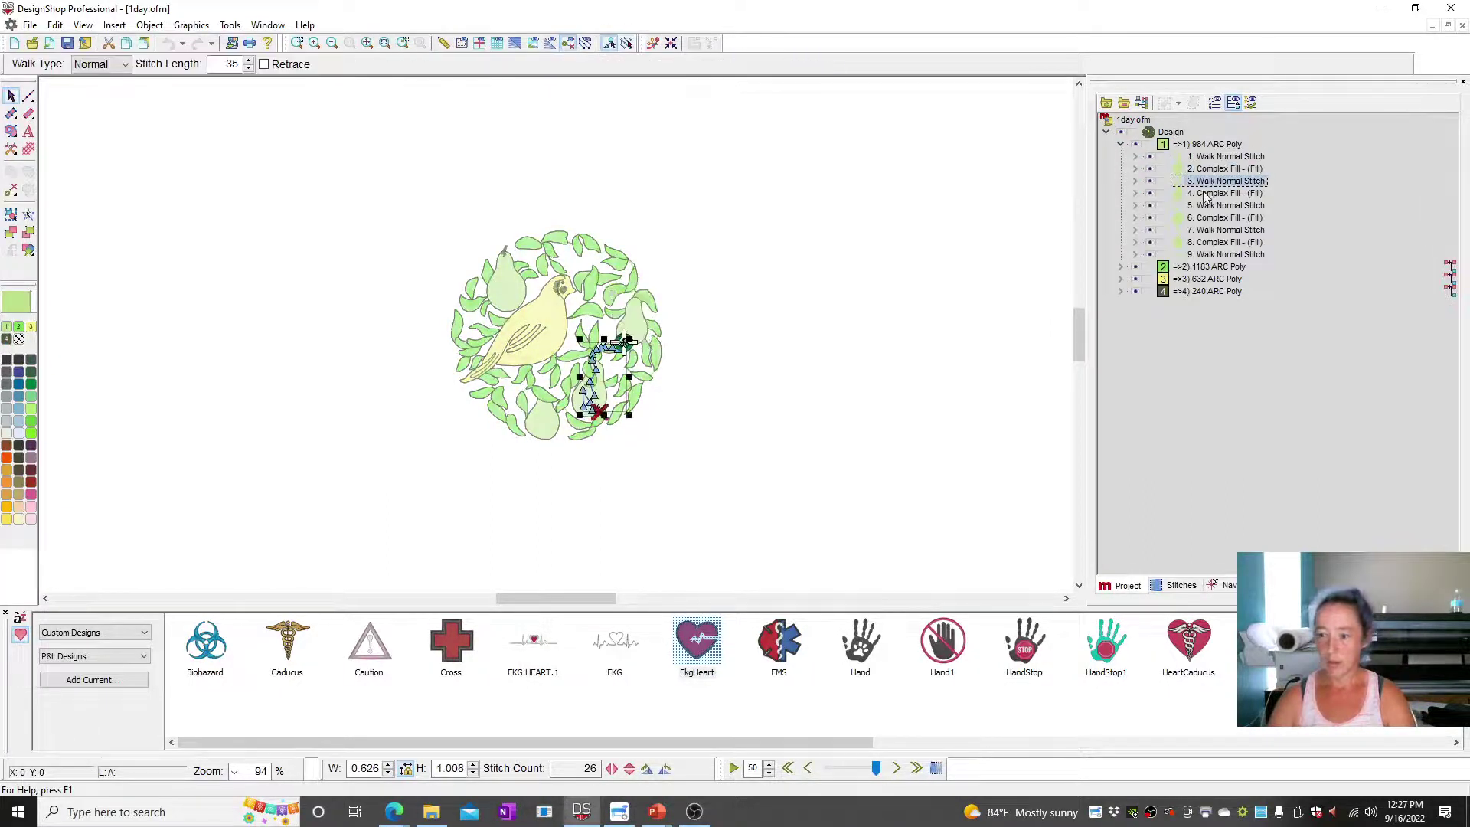
{"action": "left_click", "coordinate": [899, 308]}
{"action": "left_click", "coordinate": [1217, 156]}
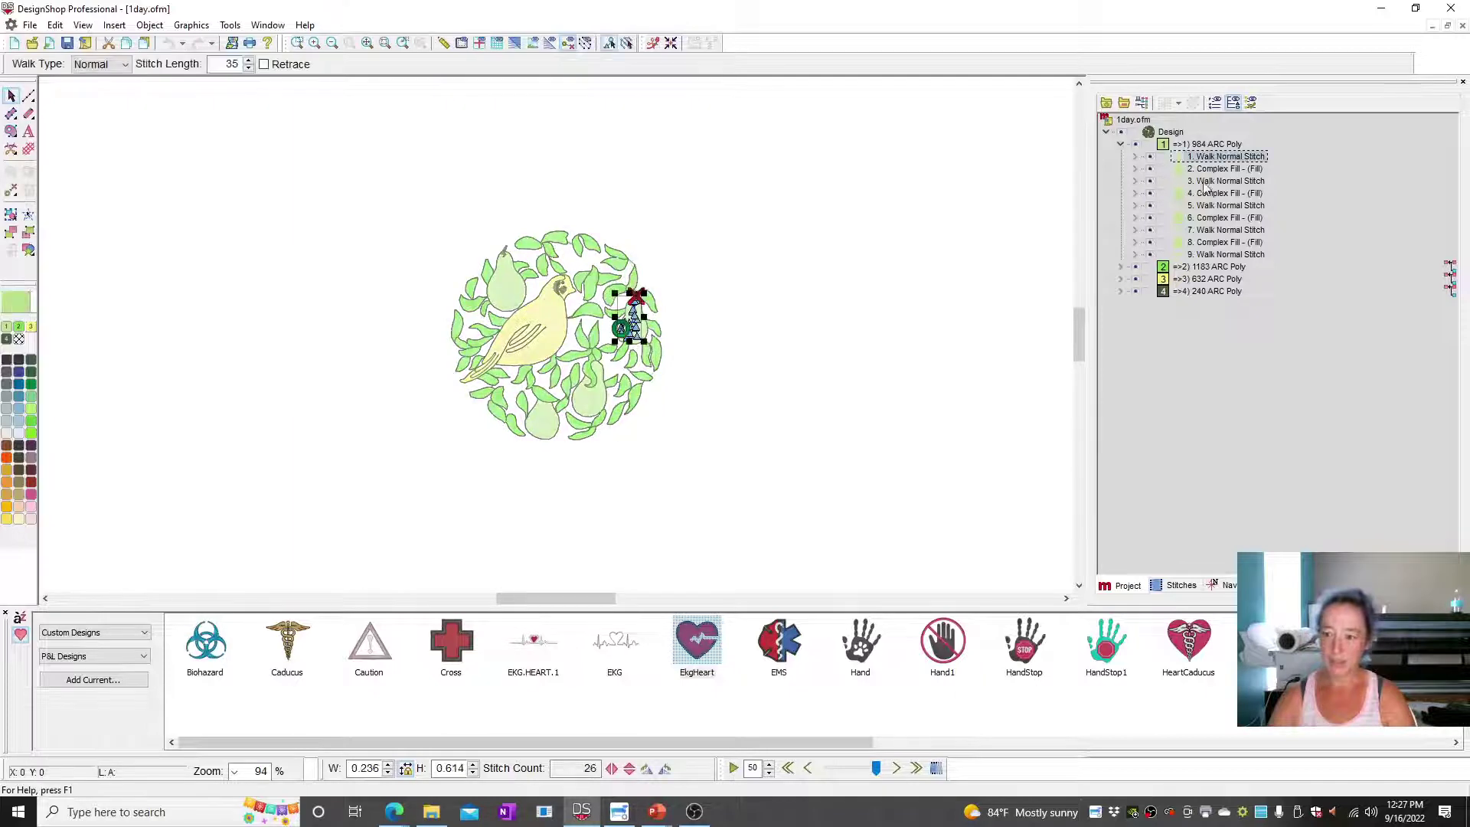
{"action": "left_click", "coordinate": [297, 43]}
{"action": "left_click_drag", "start_coordinate": [475, 252], "coordinate": [843, 450]}
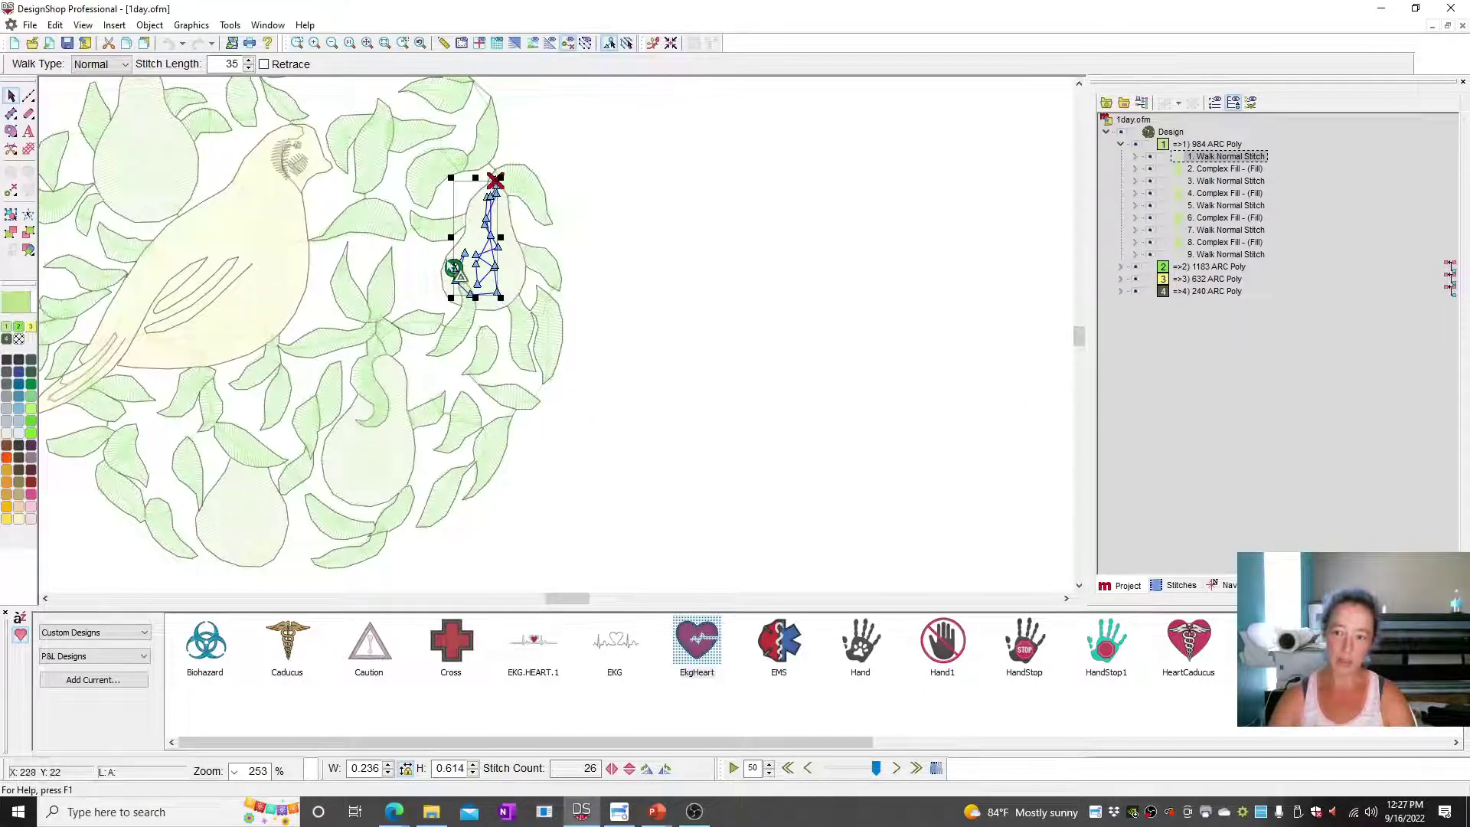
Examine the complex fills of the pears in the first colour block, one element after another.
{"action": "left_click", "coordinate": [1210, 170]}
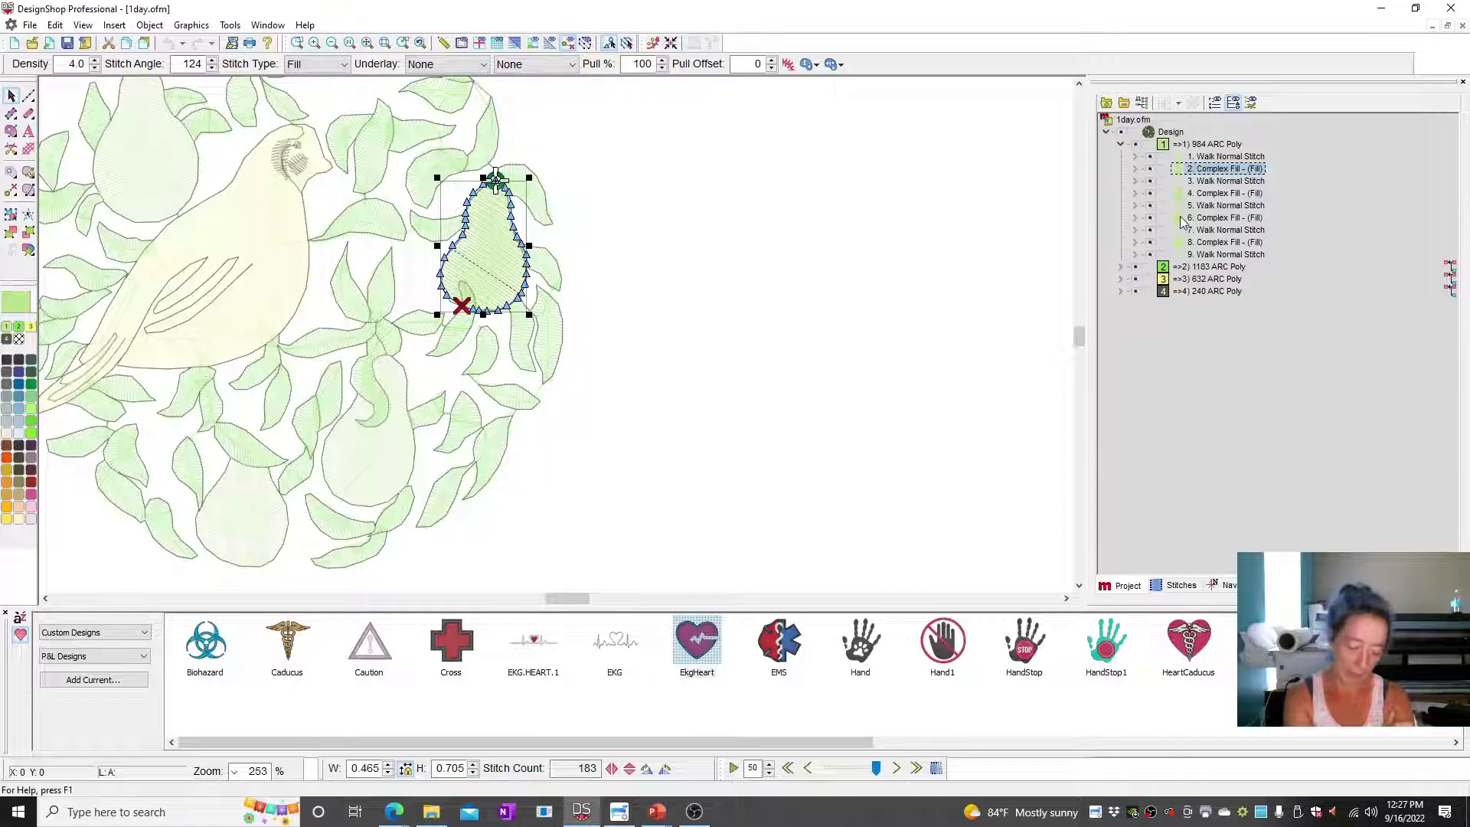
{"action": "left_click", "coordinate": [1234, 196]}
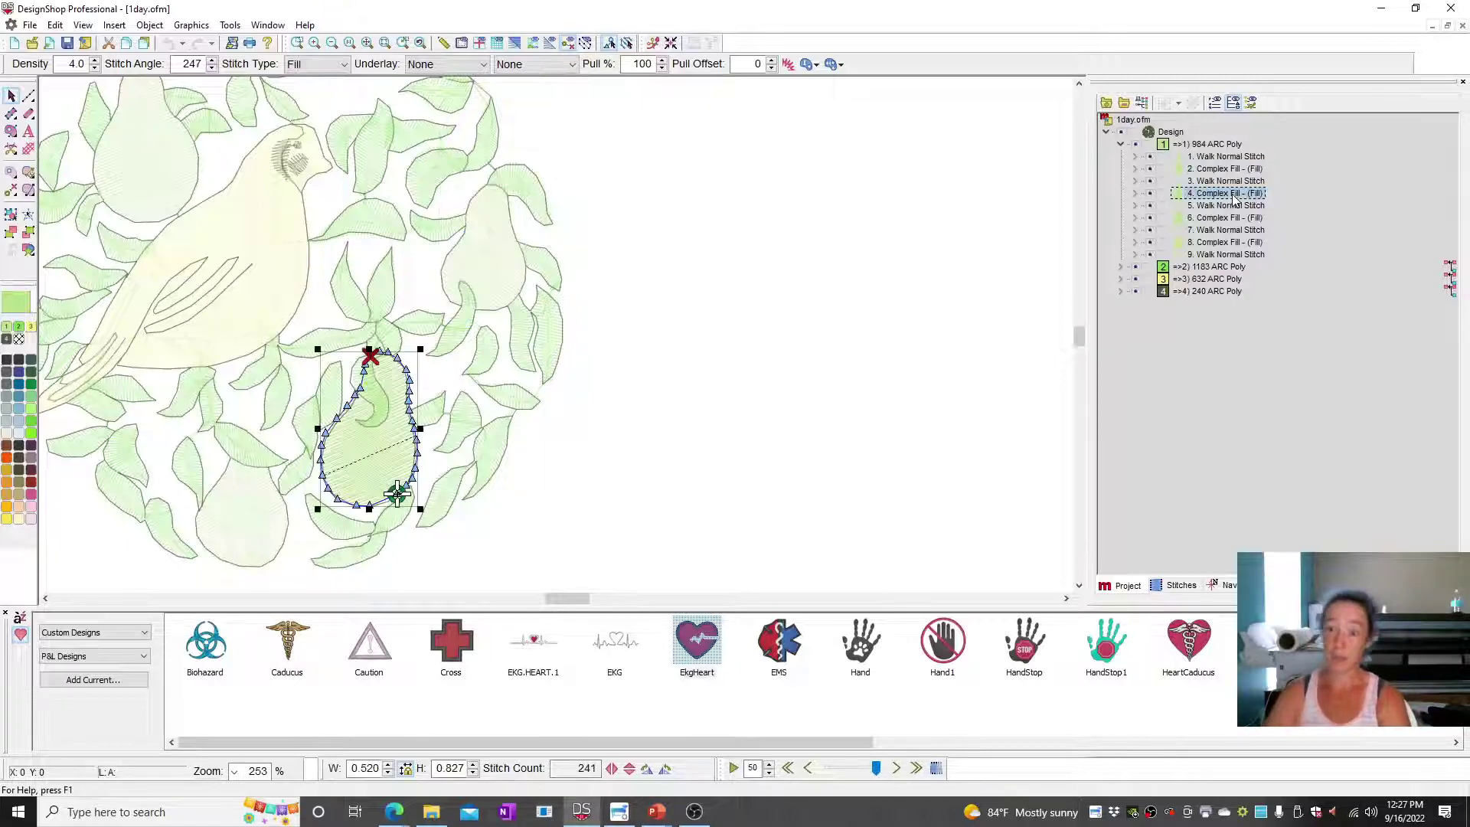
{"action": "left_click", "coordinate": [1198, 219]}
{"action": "left_click", "coordinate": [942, 223]}
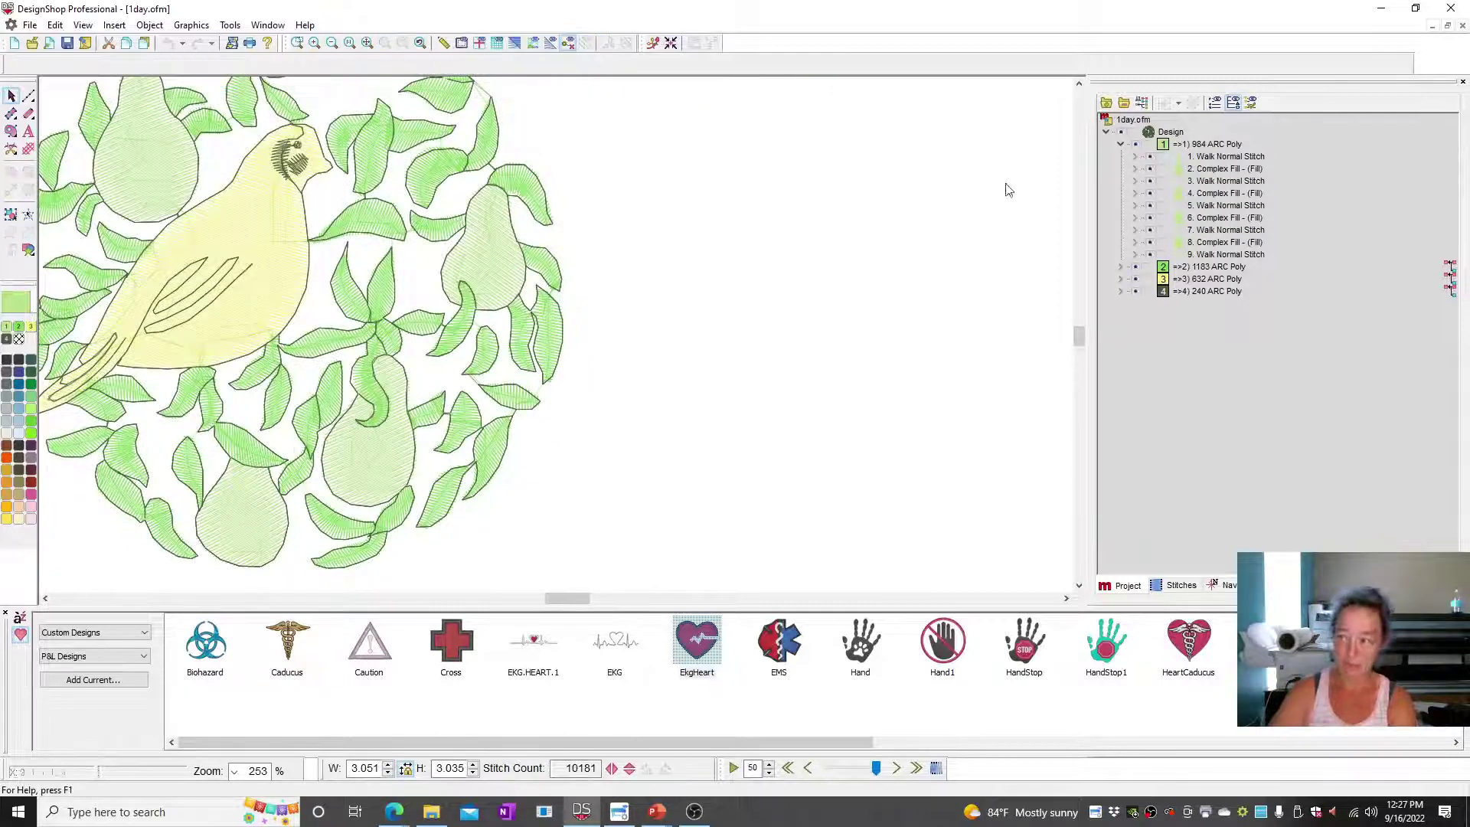
Compare the paths of walk stitch elements 1 and 3 in the first colour block.
{"action": "left_click", "coordinate": [1217, 159]}
{"action": "left_click", "coordinate": [1217, 182]}
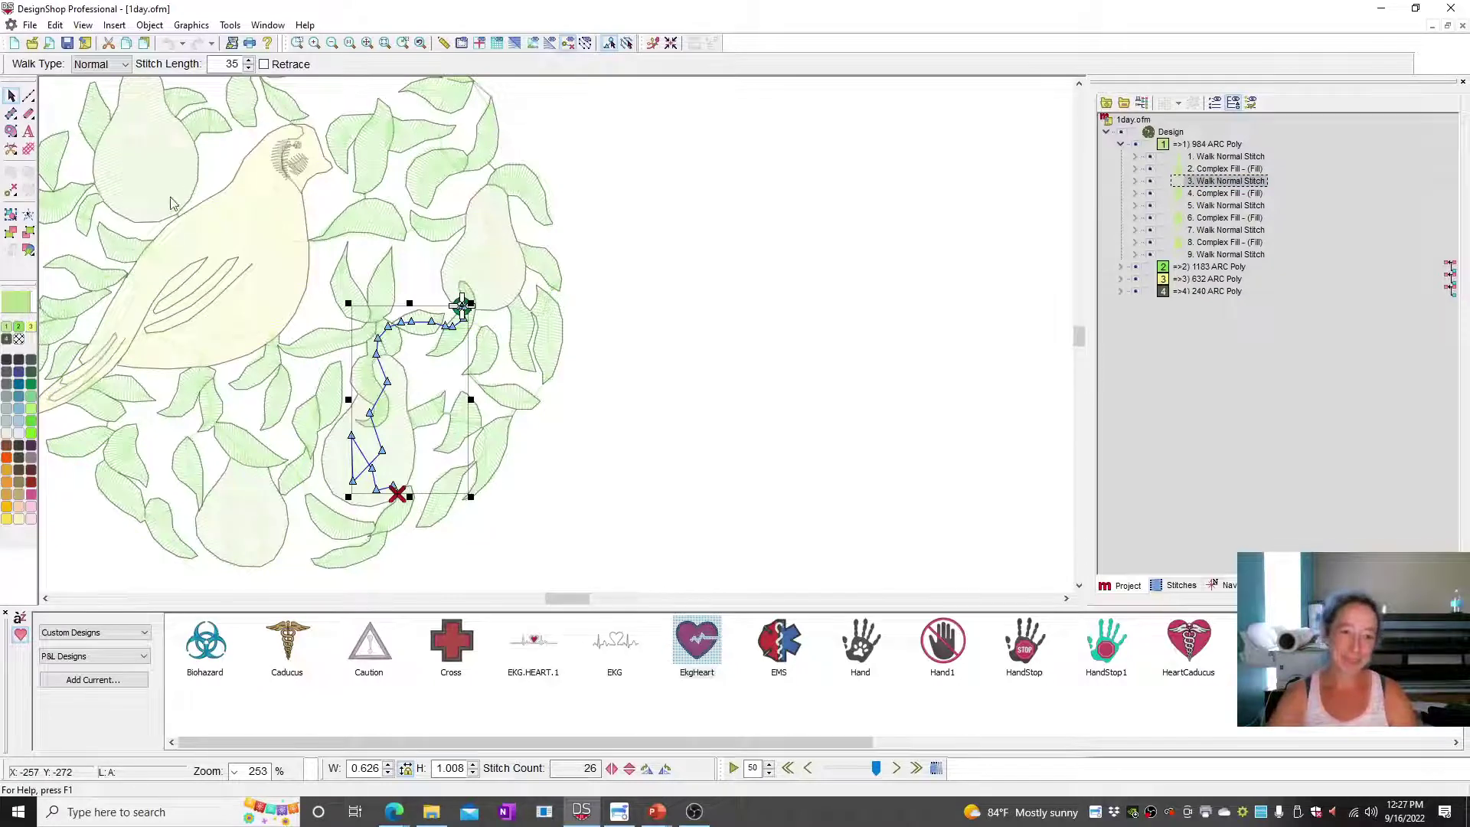
{"action": "left_click", "coordinate": [1250, 158]}
Show the design's list of element issues, review it through to the end and hide it again.
{"action": "left_click", "coordinate": [1250, 102]}
{"action": "scroll", "coordinate": [1254, 283], "scroll_direction": "down", "scroll_amount": 10}
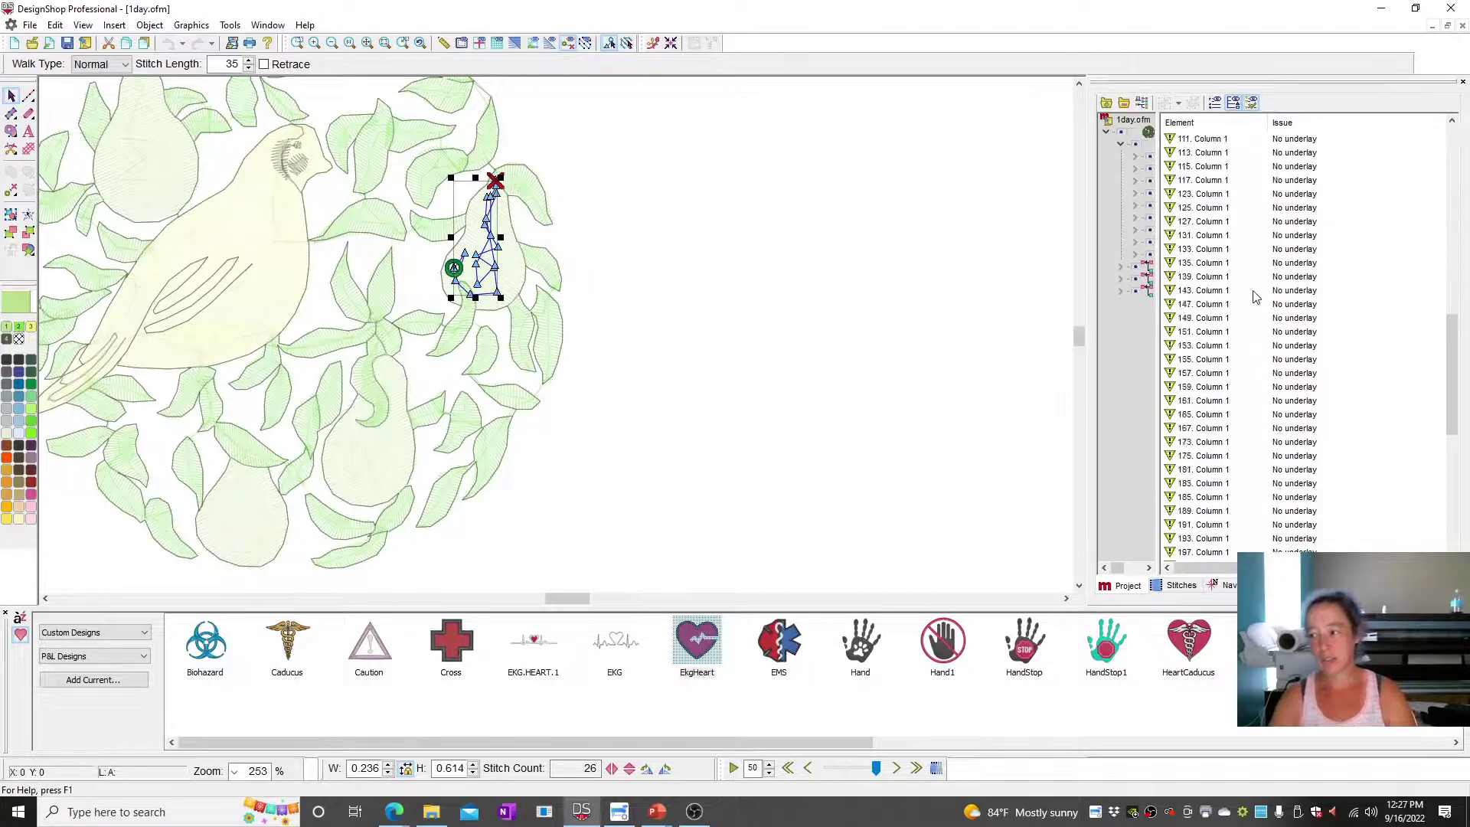
{"action": "scroll", "coordinate": [1254, 297], "scroll_direction": "down", "scroll_amount": 12}
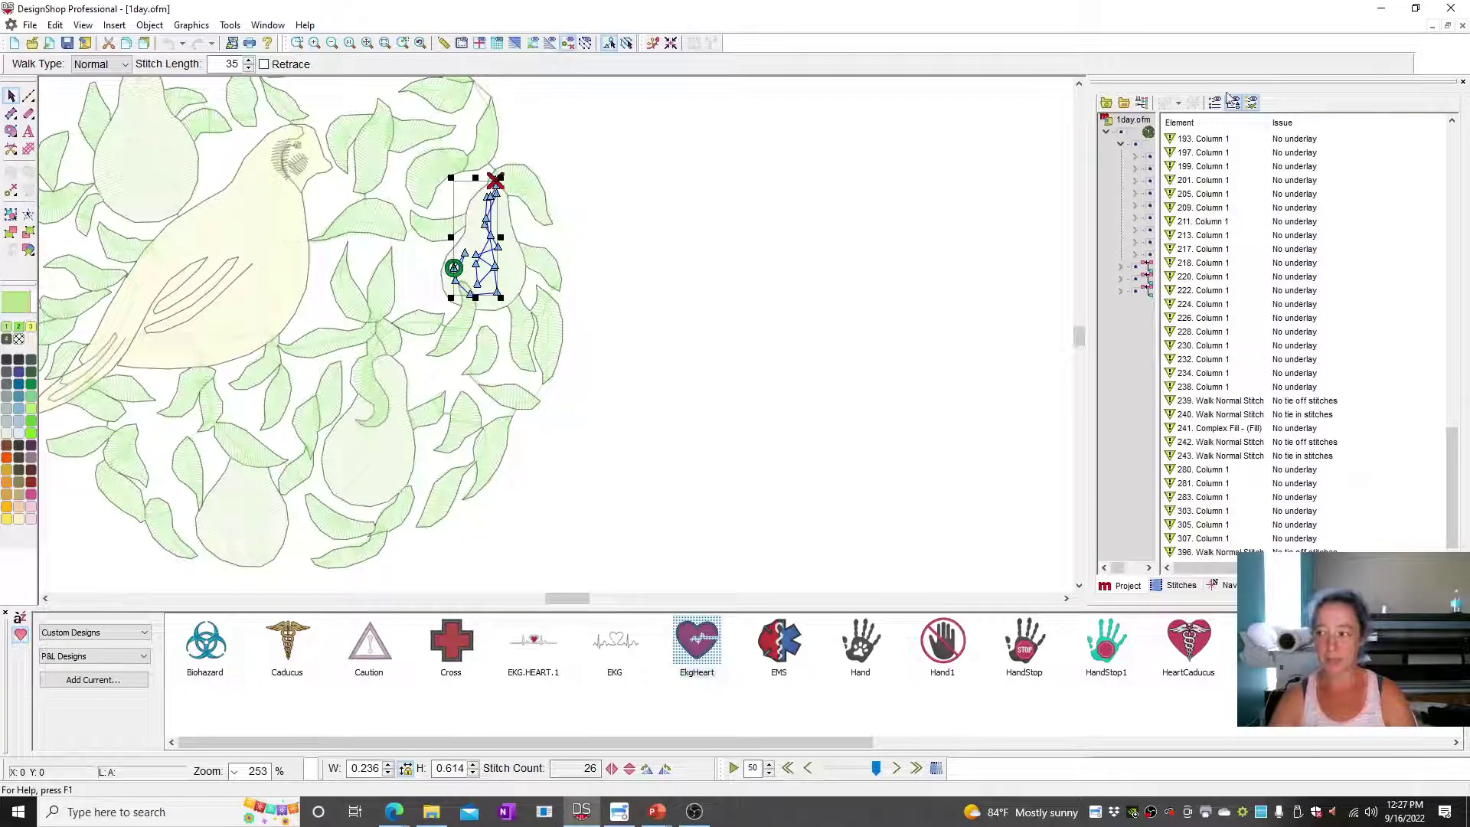
{"action": "left_click", "coordinate": [1254, 104]}
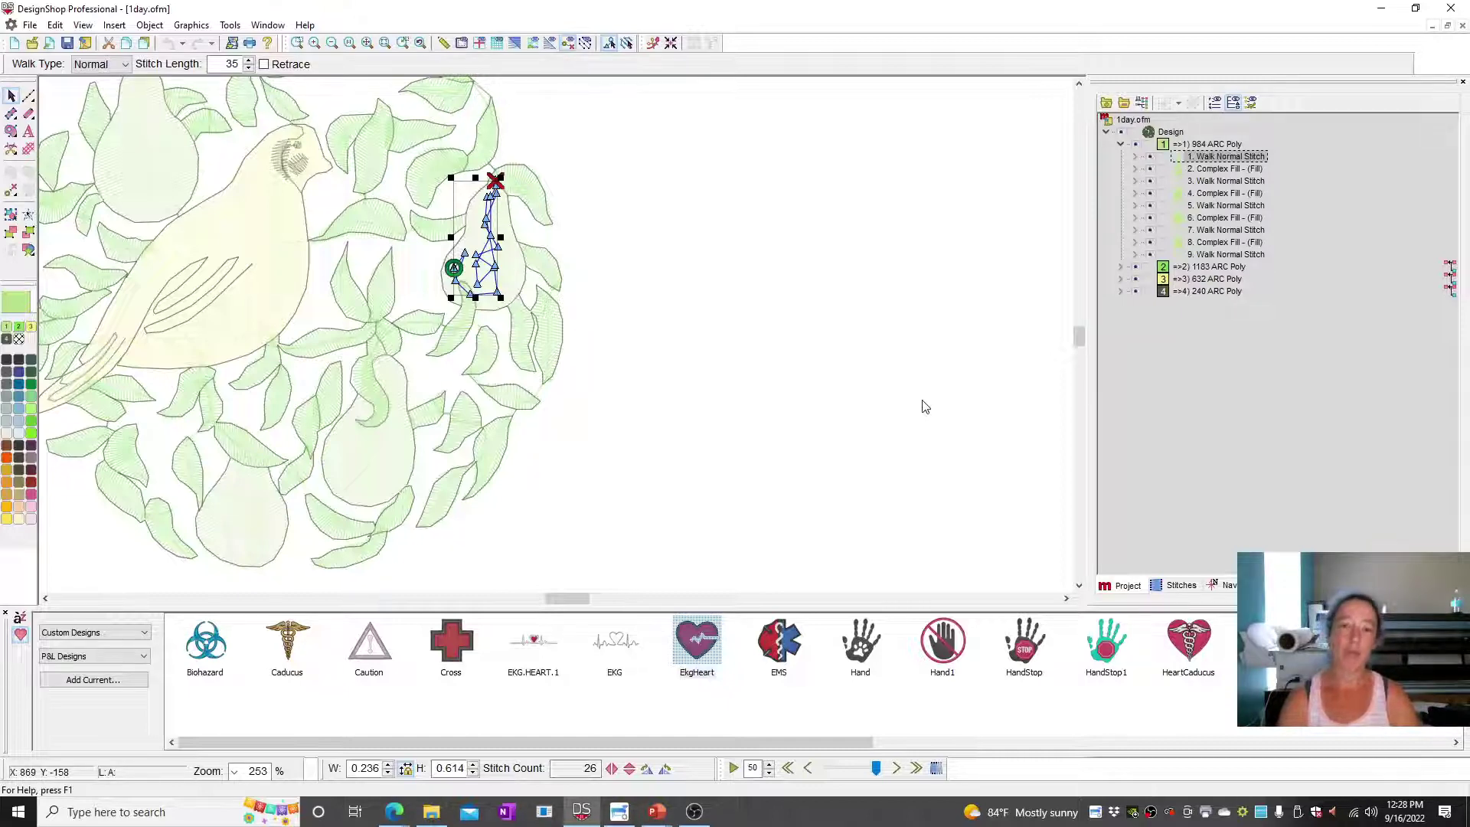
Examine the last walk stitch of the first colour block and expand the second block's element list.
{"action": "left_click", "coordinate": [1226, 255]}
{"action": "left_click", "coordinate": [1121, 268]}
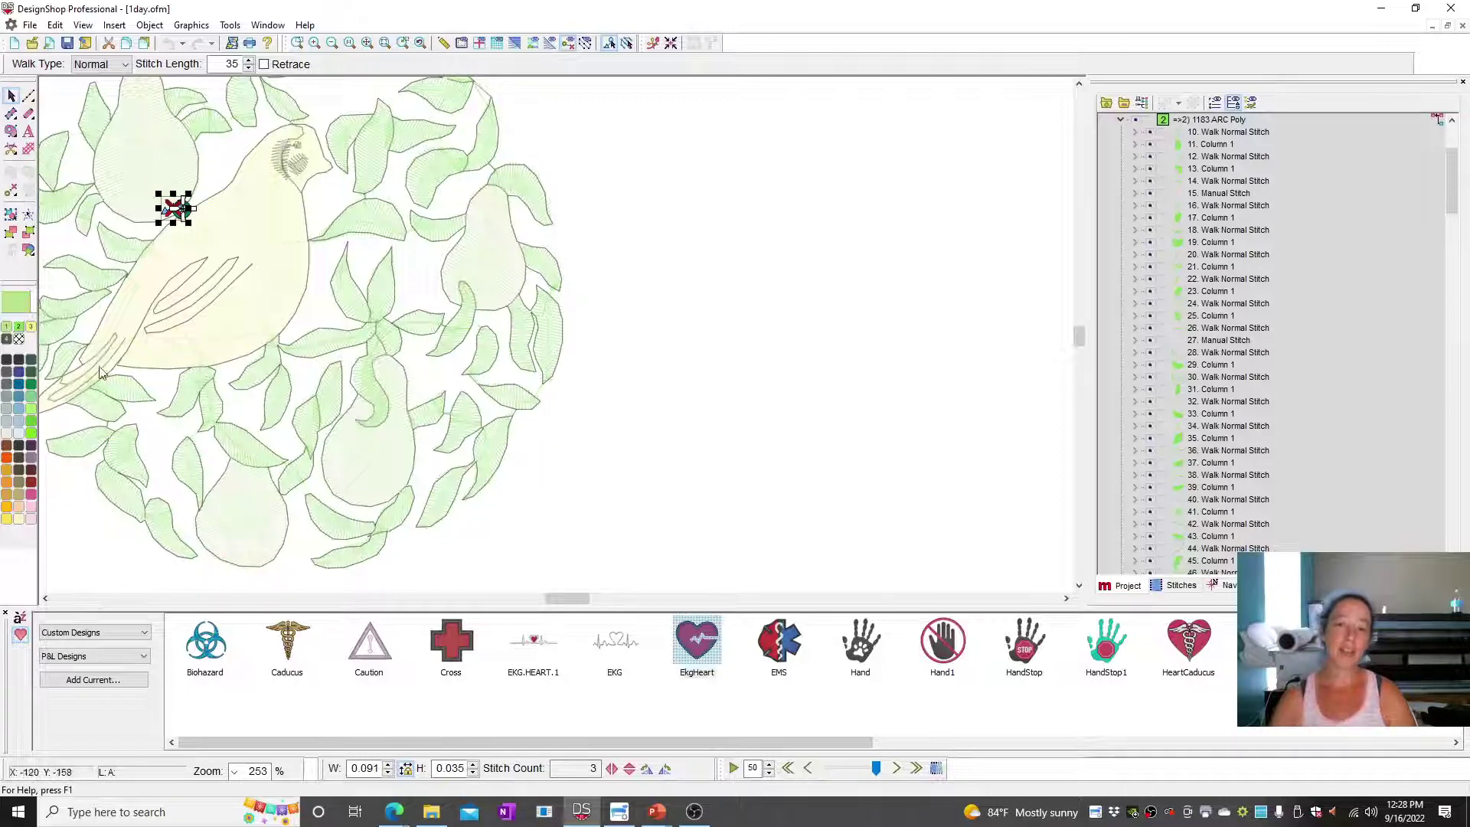
Examine the bird's yellow complex fill and the walk stitch element that precedes it, and clear the selection.
{"action": "left_click", "coordinate": [226, 234]}
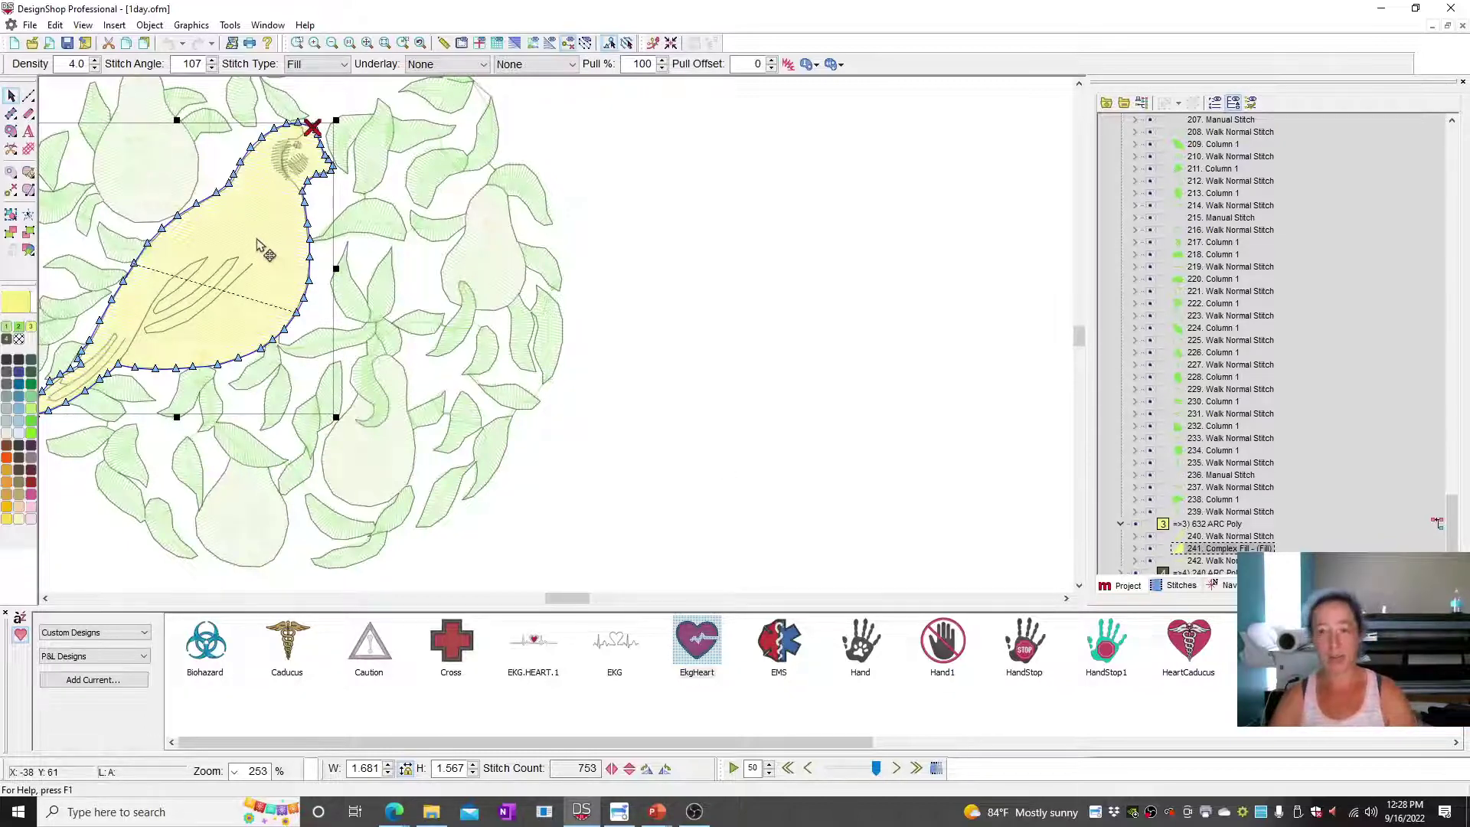
{"action": "left_click", "coordinate": [1195, 539]}
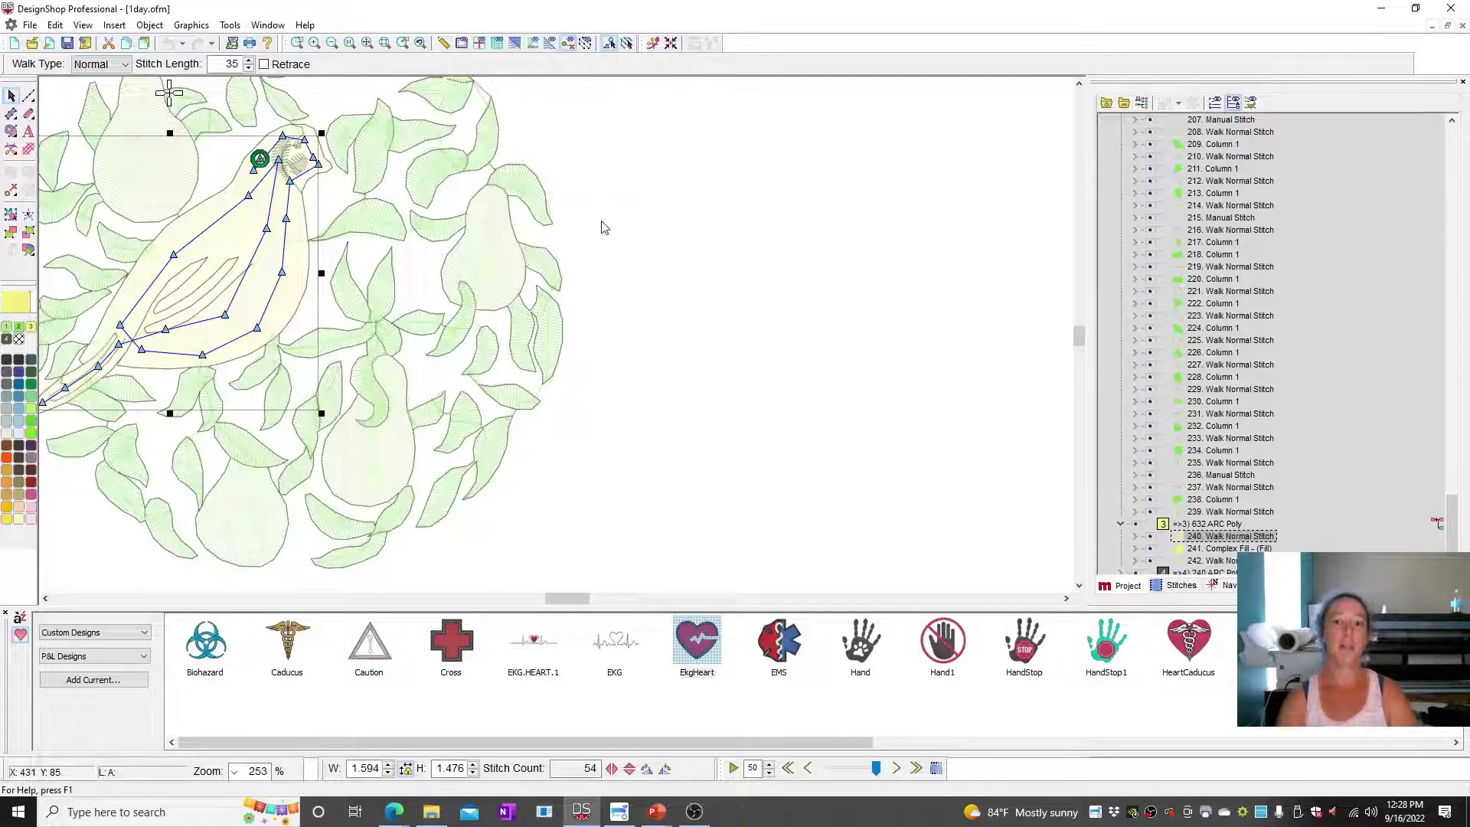
{"action": "left_click", "coordinate": [792, 446]}
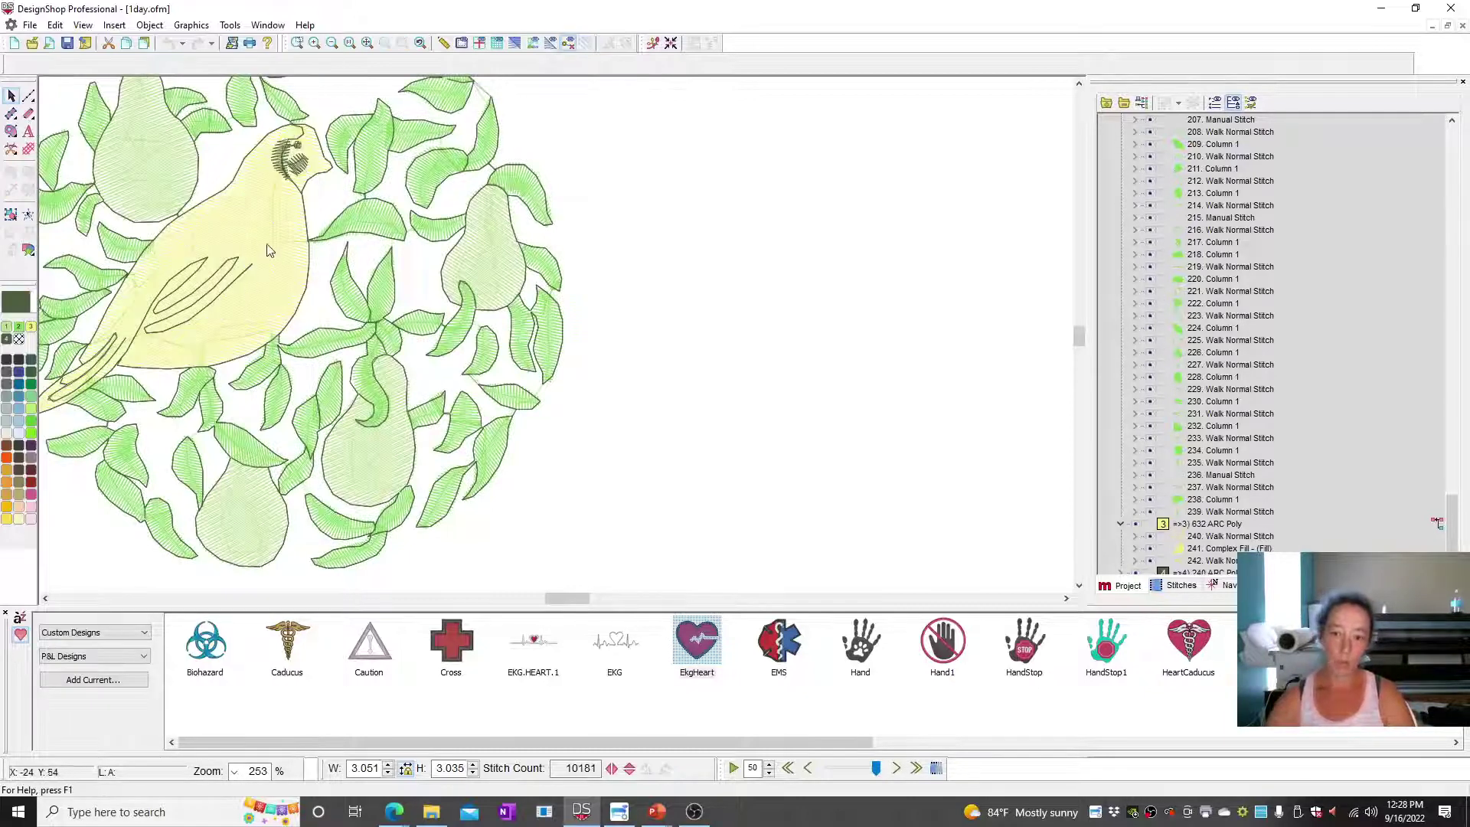
{"action": "left_click", "coordinate": [268, 249]}
{"action": "left_click", "coordinate": [873, 452]}
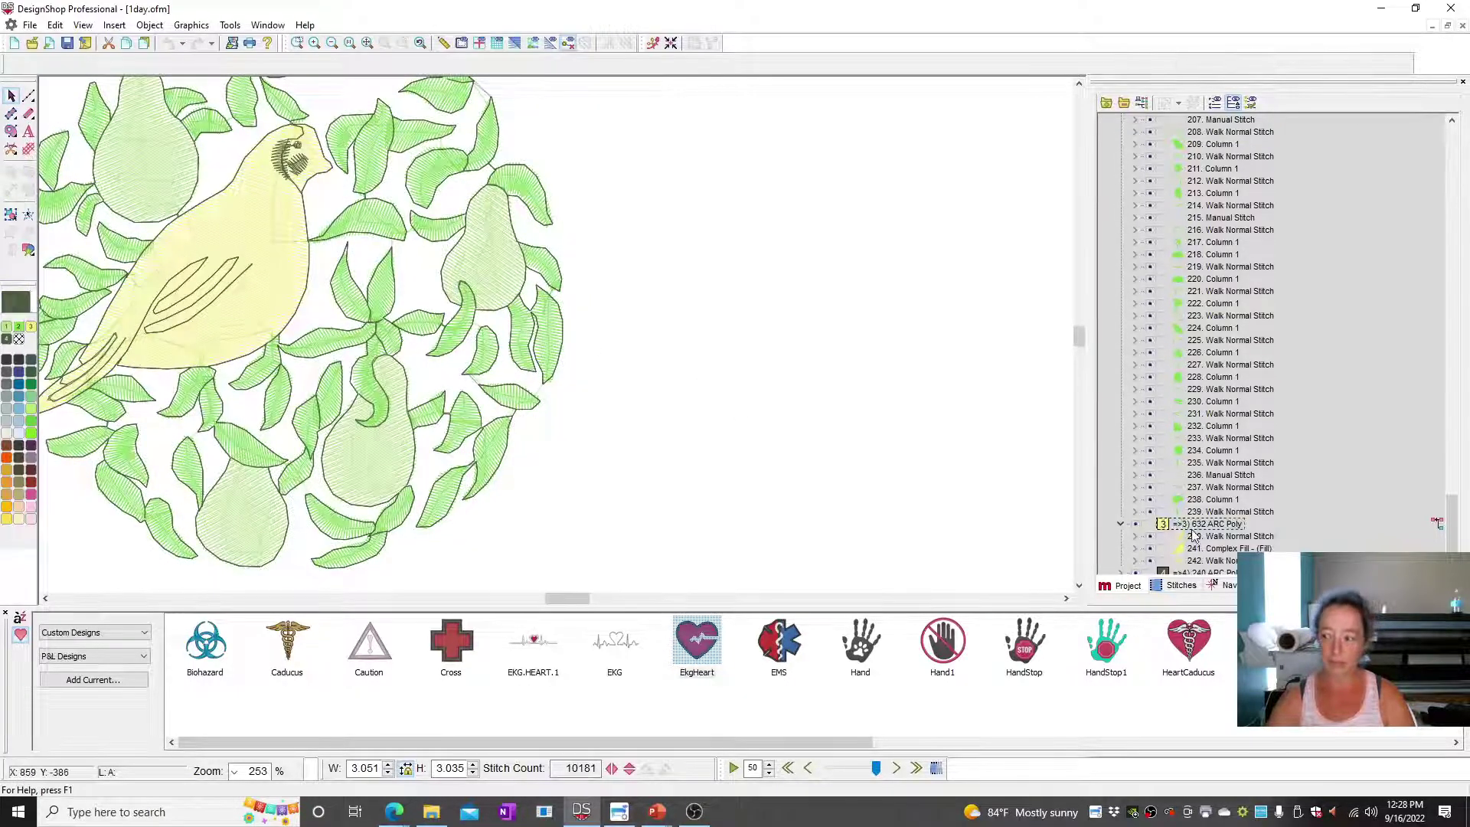
{"action": "left_click", "coordinate": [1196, 524]}
{"action": "left_click", "coordinate": [1194, 536]}
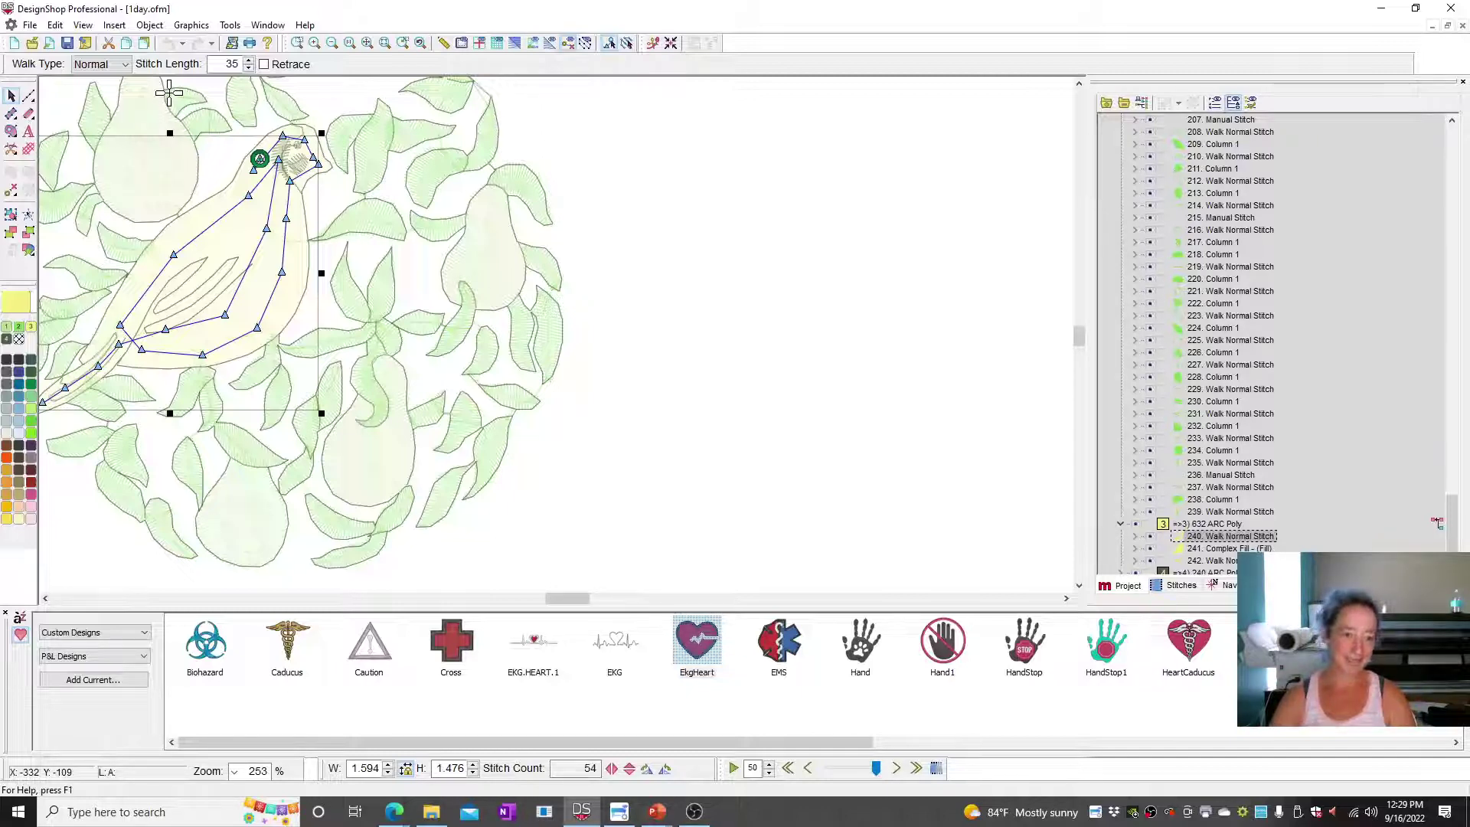
{"action": "left_click", "coordinate": [715, 400]}
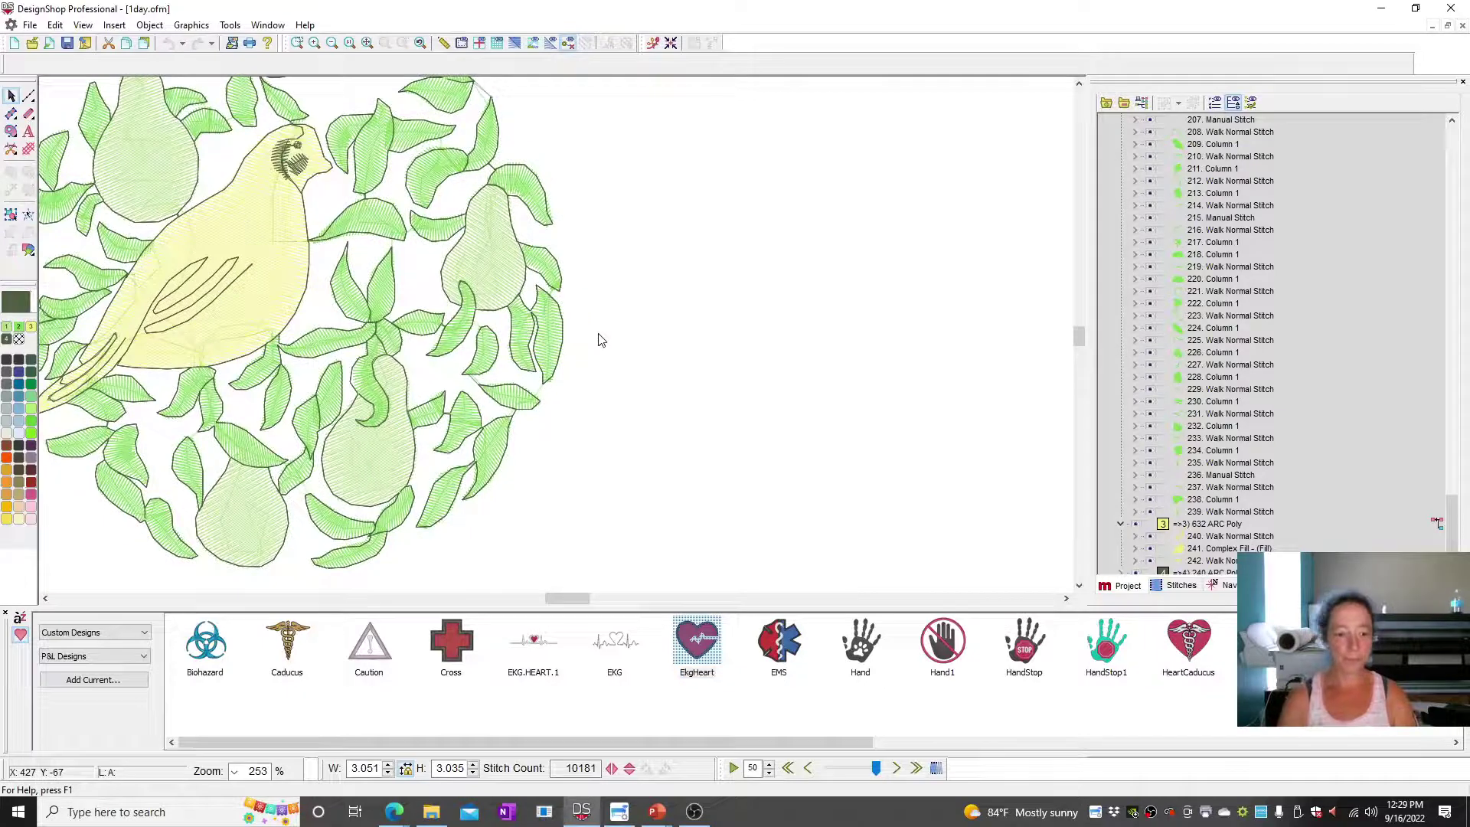